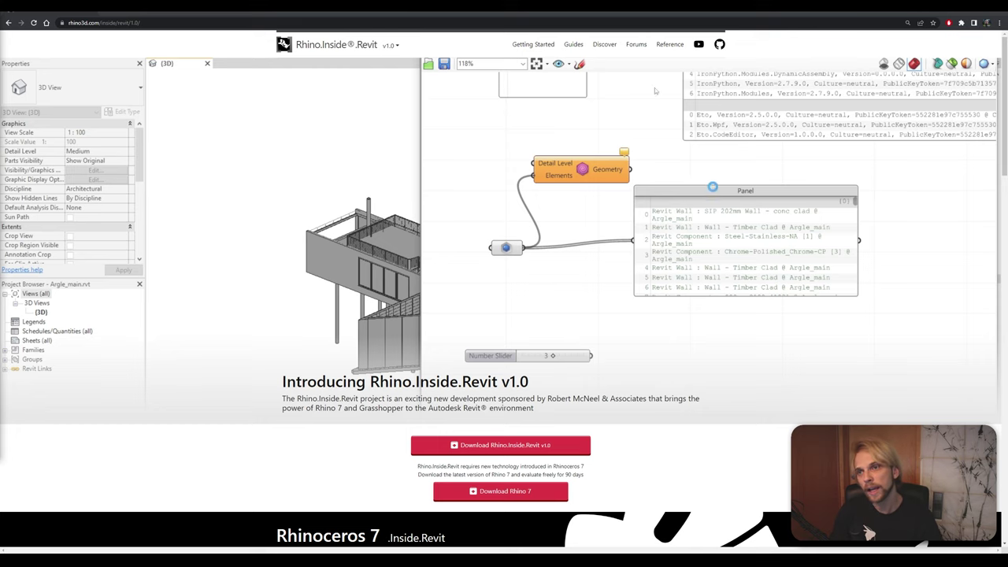
# - Look through the Rhino, Grasshopper and Revit-aware component sections of the Rhino.Inside.Revit v1.0 page
pyautogui.click(669, 23)
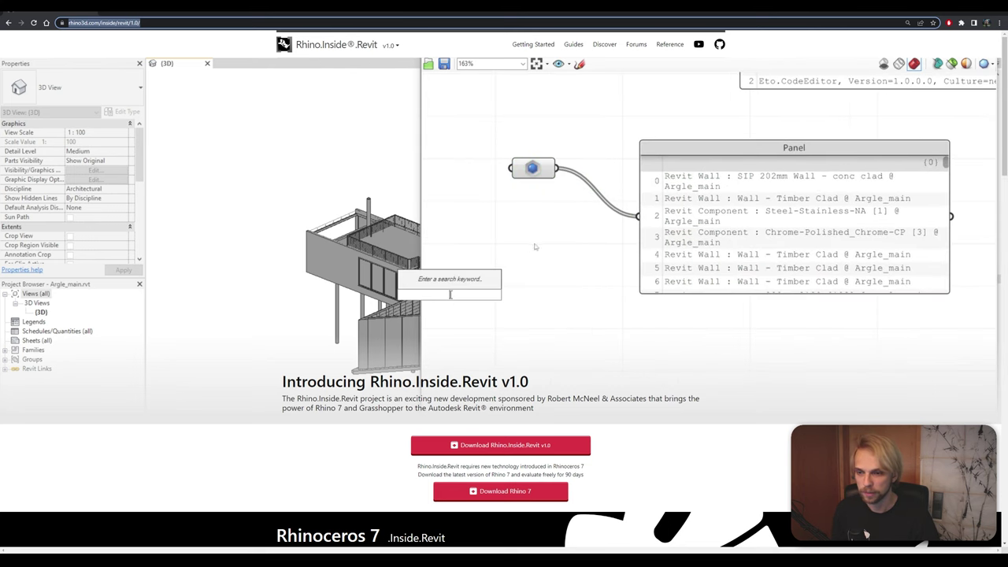
pyautogui.scroll(-3, 534, 246)
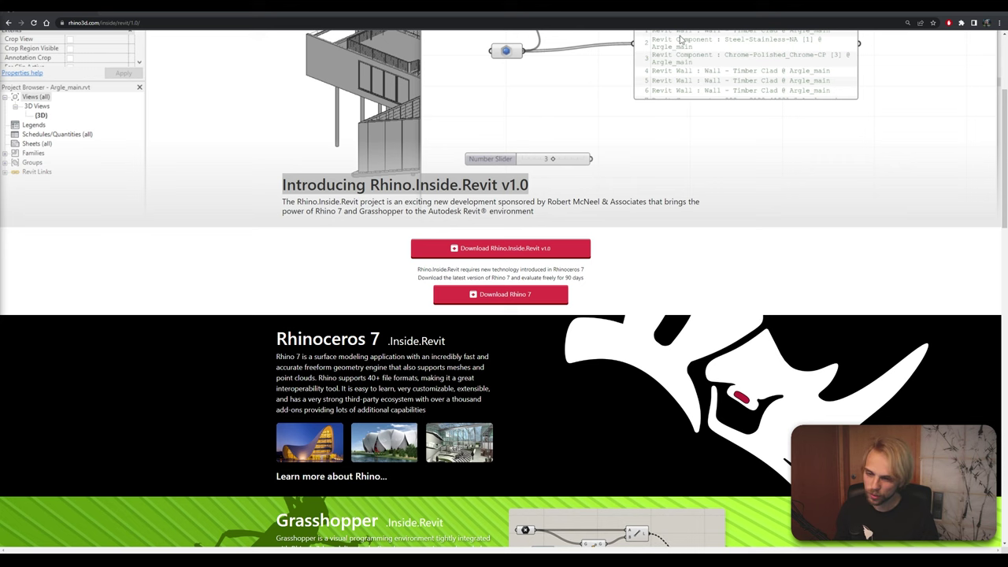
pyautogui.scroll(-4, 432, 274)
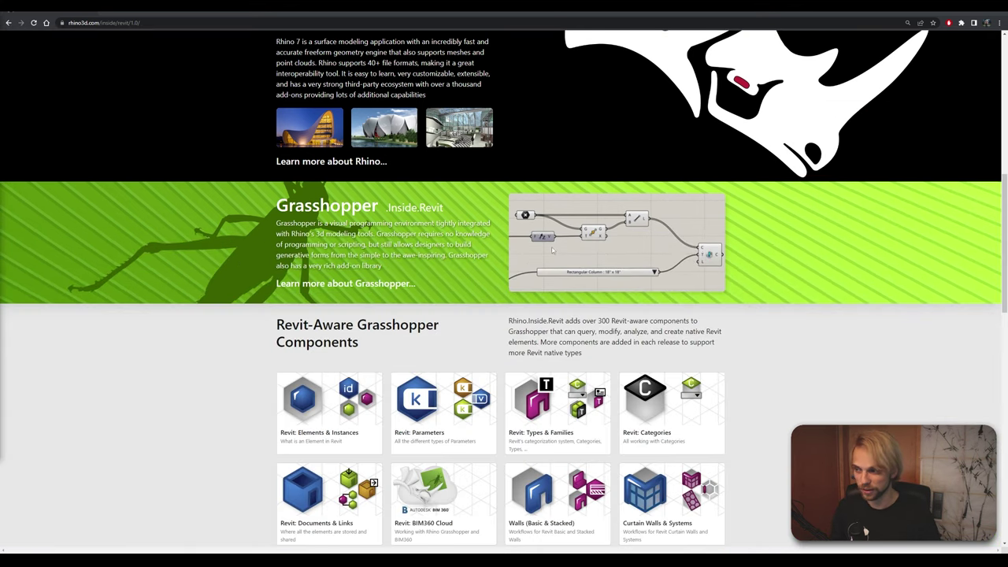
pyautogui.scroll(1, 552, 250)
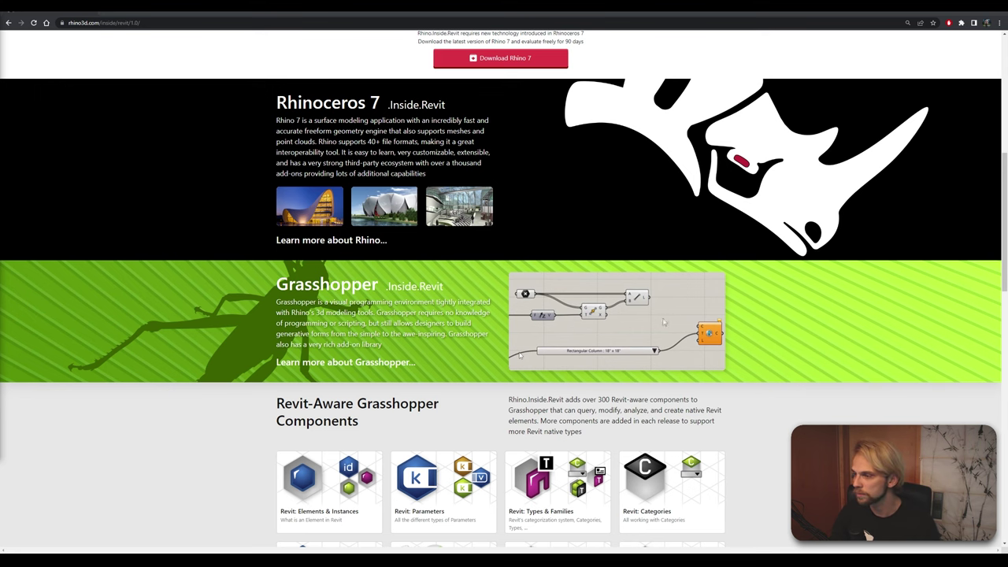
pyautogui.scroll(6, 651, 302)
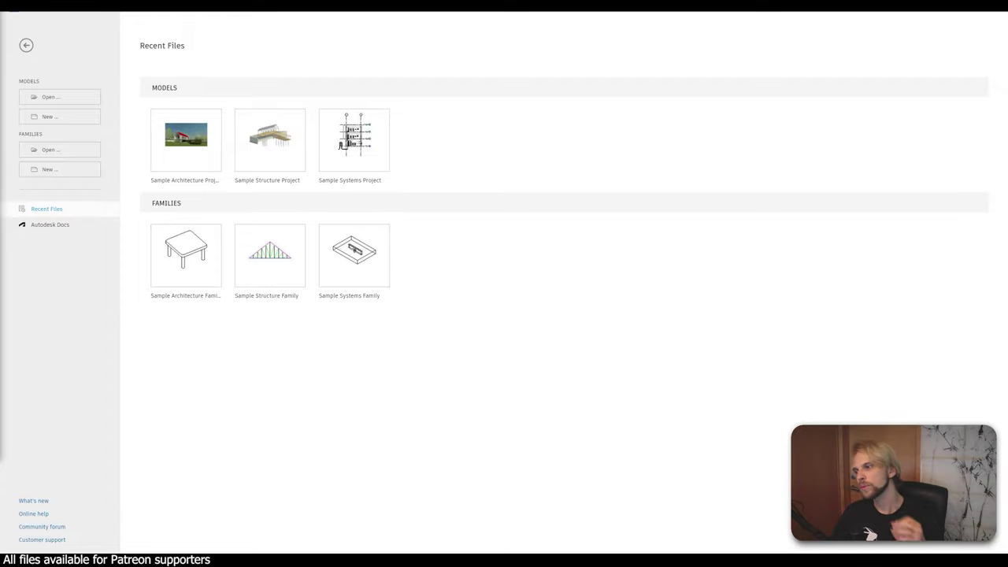
# - Create a new Revit project from the Metric-Architectural Template
pyautogui.click(68, 120)
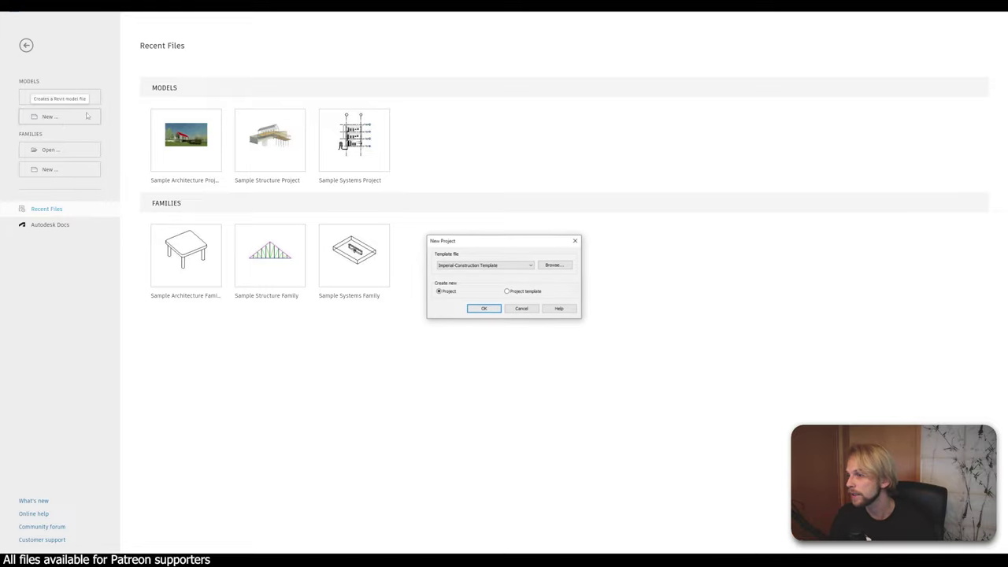
pyautogui.click(449, 265)
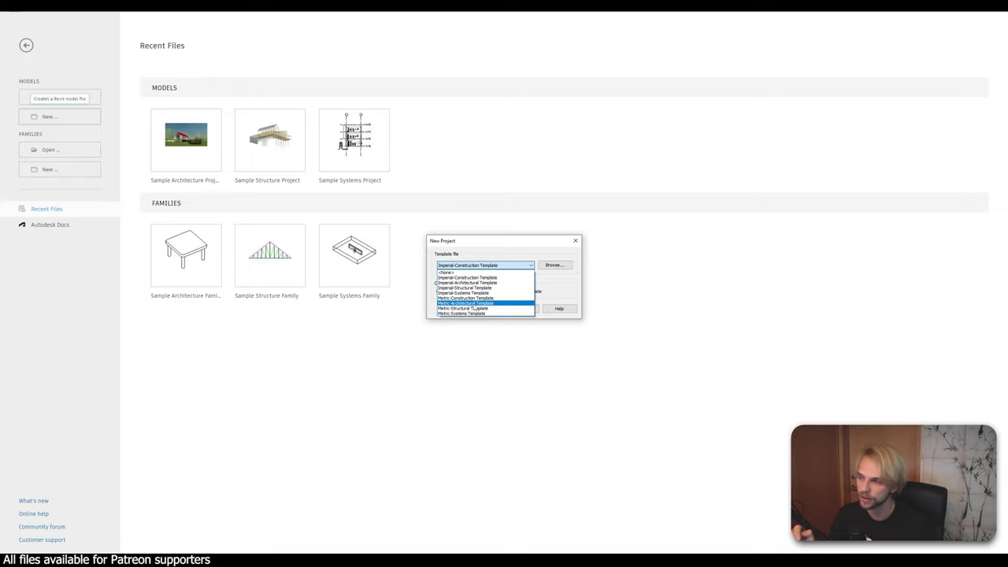
pyautogui.click(463, 302)
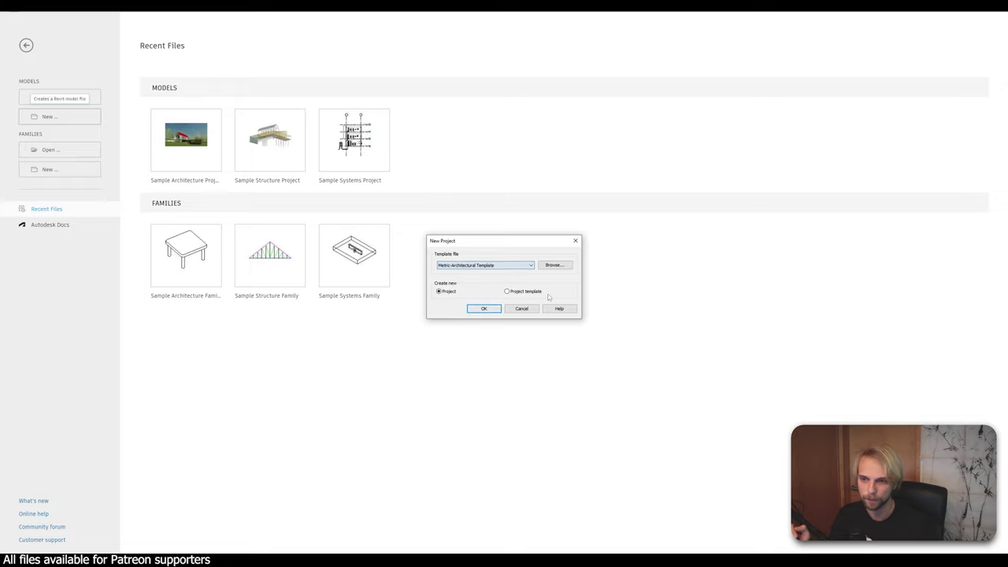
pyautogui.click(482, 308)
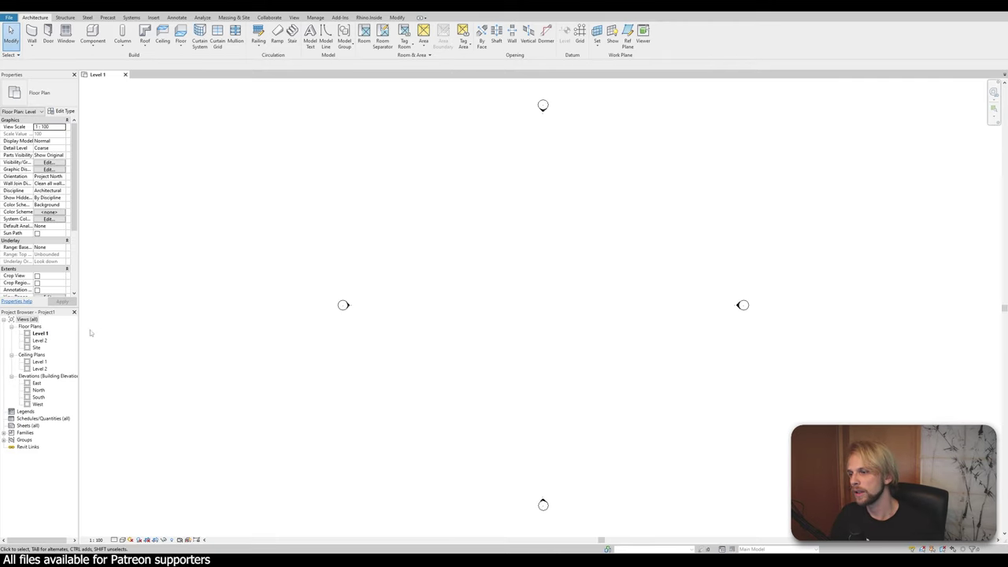
# - Delete the East, North, South and West building elevation views from the project
pyautogui.click(40, 340)
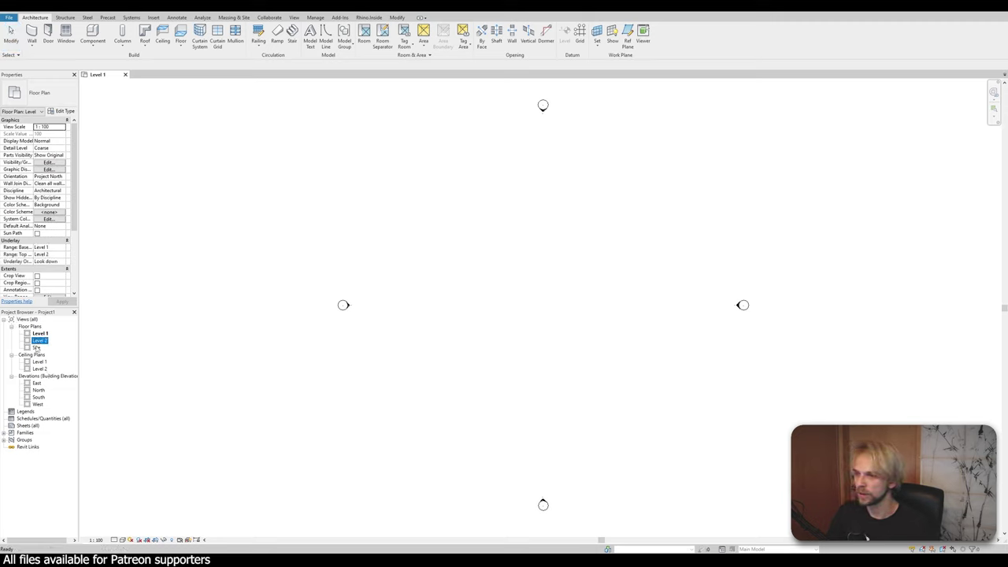
pyautogui.click(39, 368)
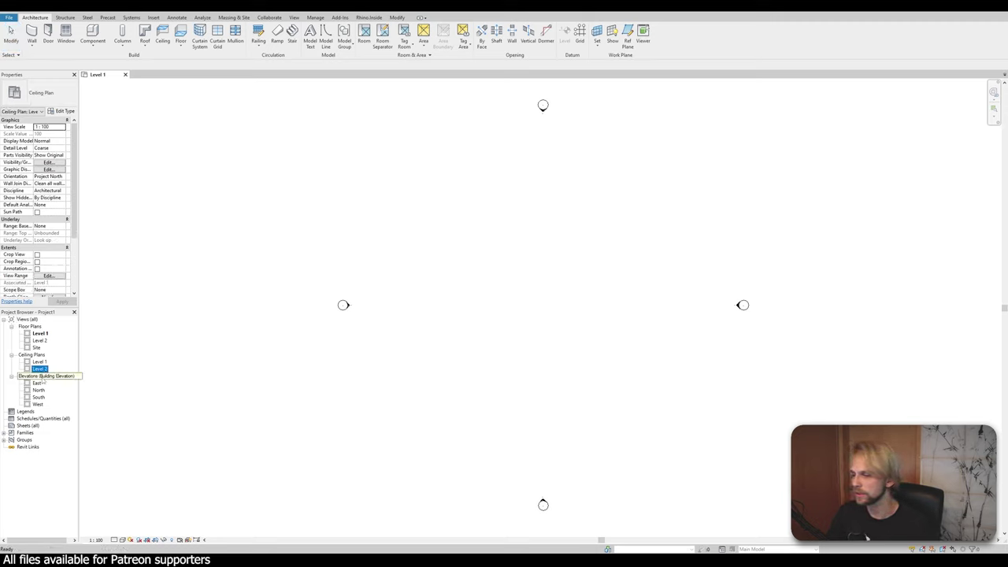
pyautogui.click(36, 382)
pyautogui.click(38, 389)
pyautogui.click(38, 397)
pyautogui.click(37, 403)
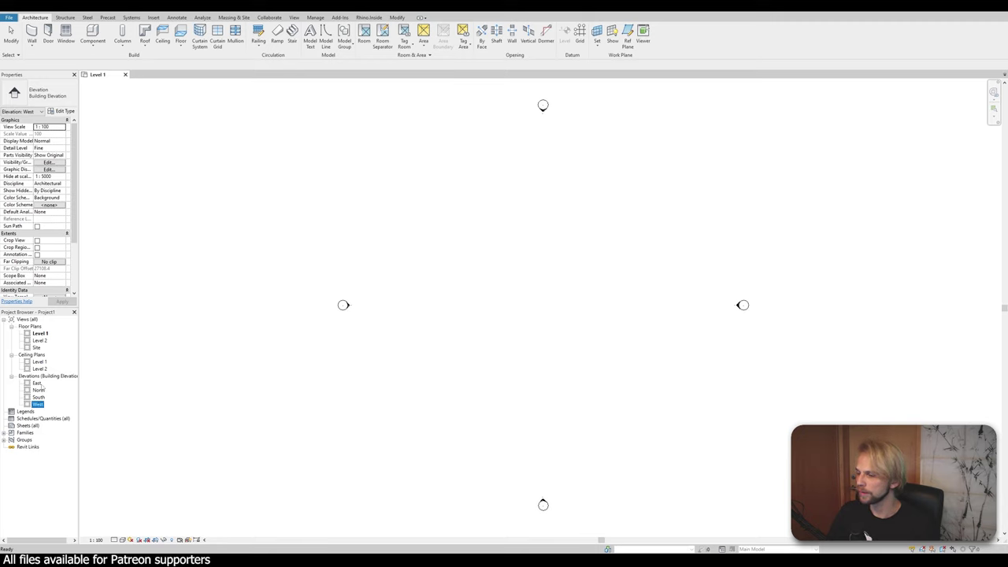
pyautogui.click(36, 383)
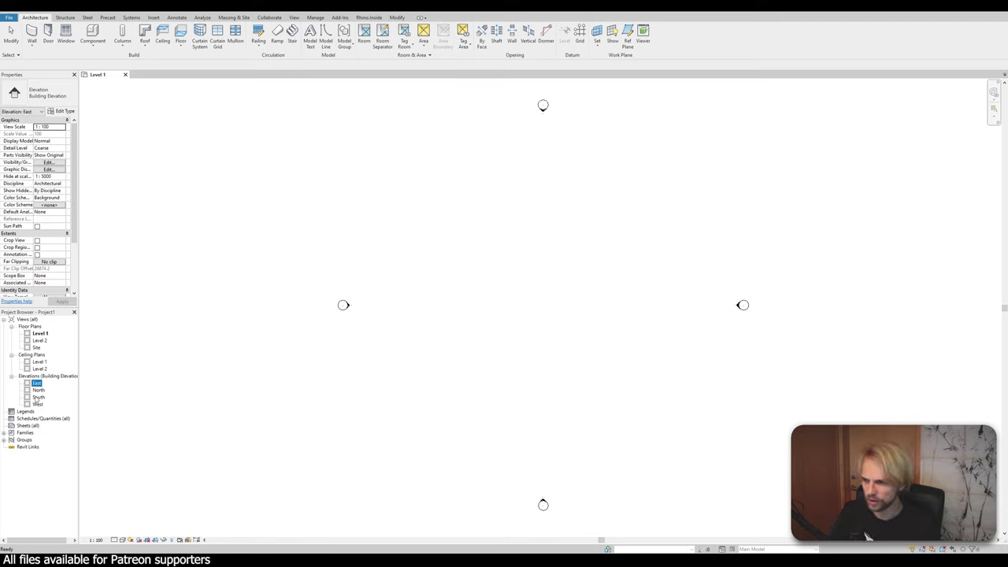
pyautogui.keyDown('shift'); pyautogui.click(38, 397); pyautogui.keyUp('shift')
pyautogui.press('Delete')
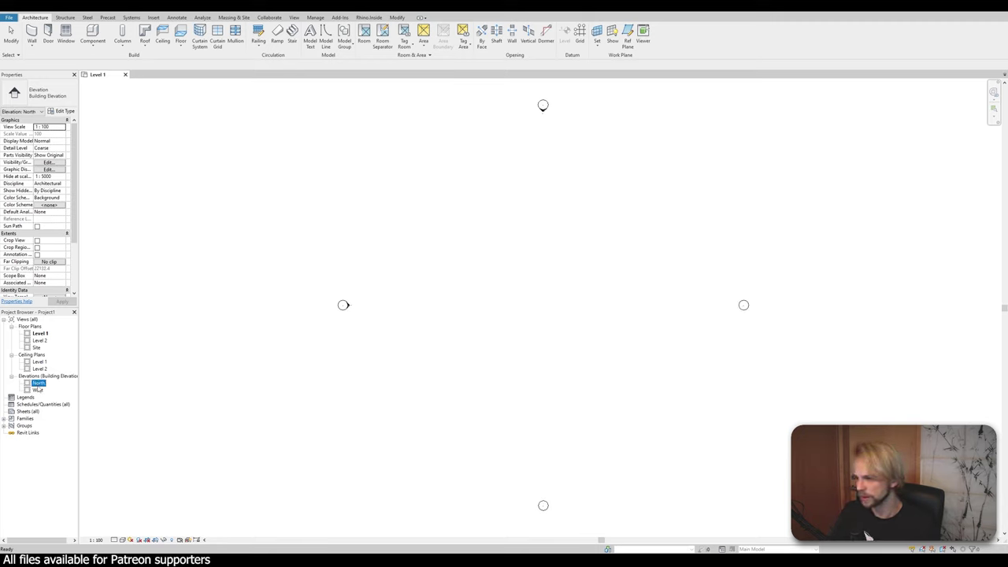
pyautogui.press('Delete')
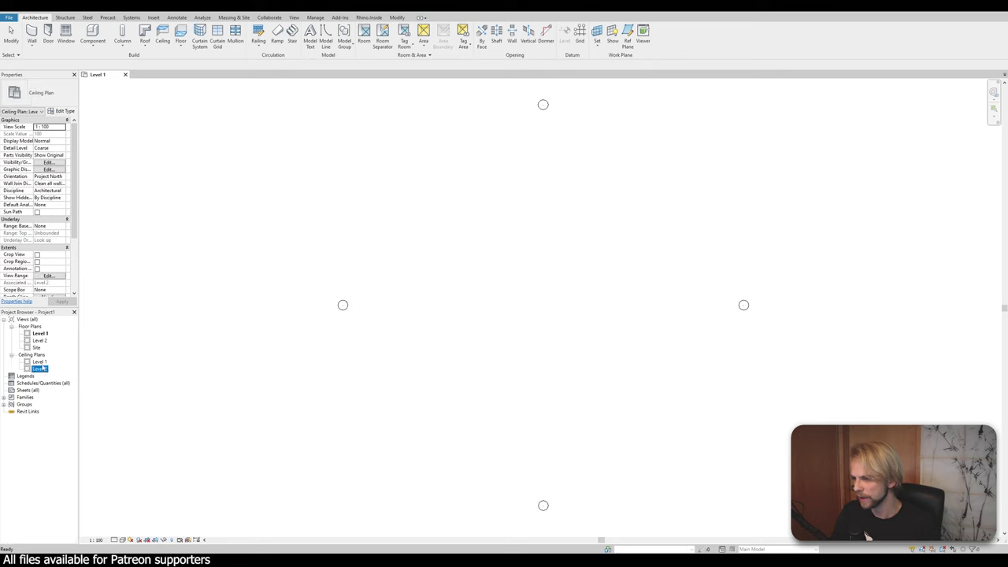
# - Delete the Level 1 and Level 2 ceiling plans and the Level 2 floor plan from the project views
pyautogui.keyDown('shift'); pyautogui.click(42, 362); pyautogui.keyUp('shift')
pyautogui.press('Delete')
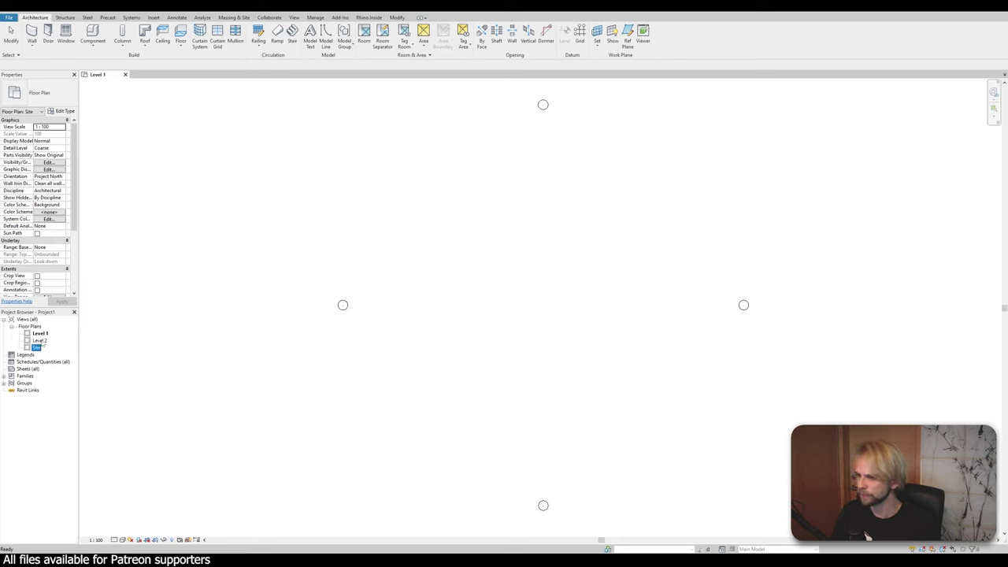
pyautogui.click(40, 340)
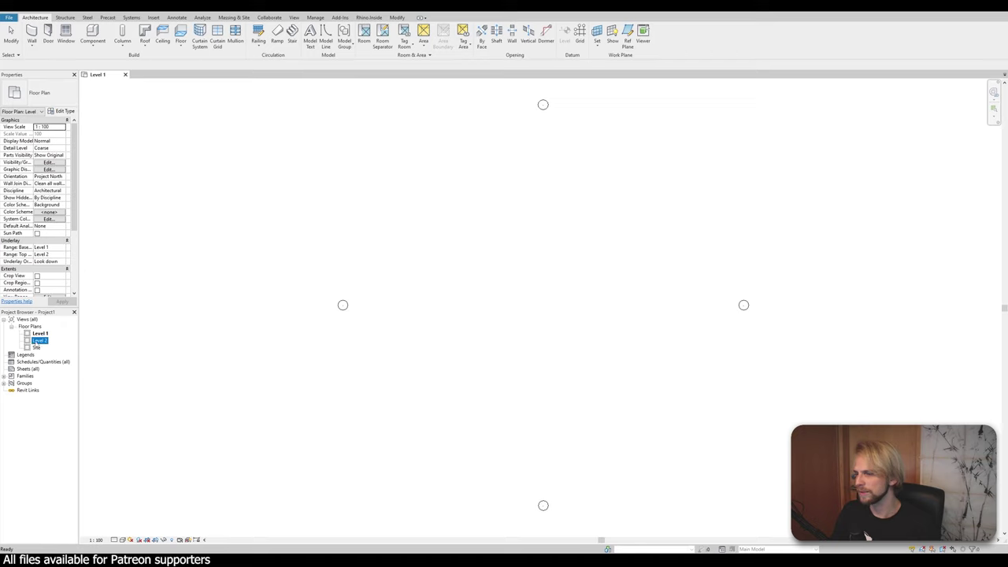
pyautogui.press('Delete')
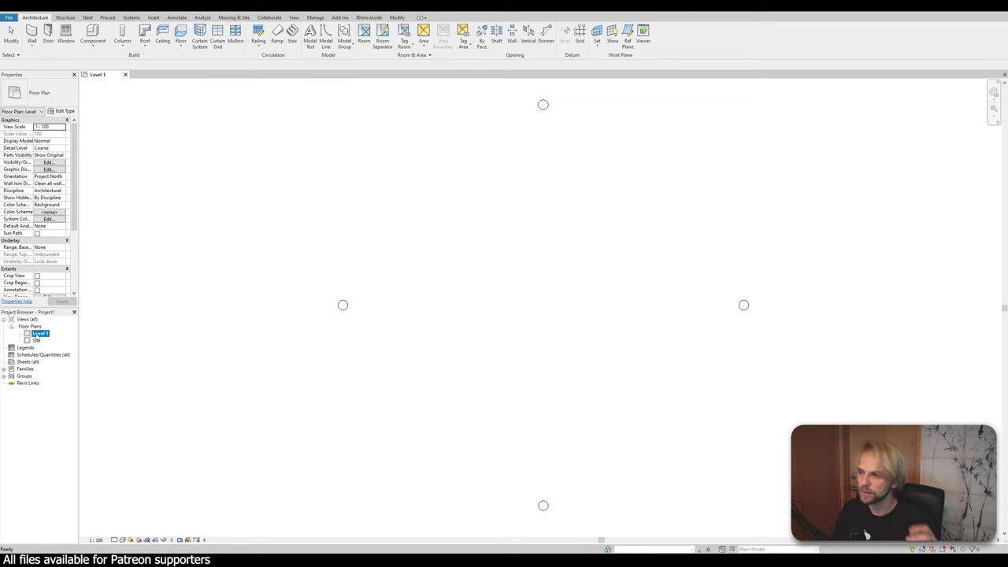
pyautogui.click(373, 234)
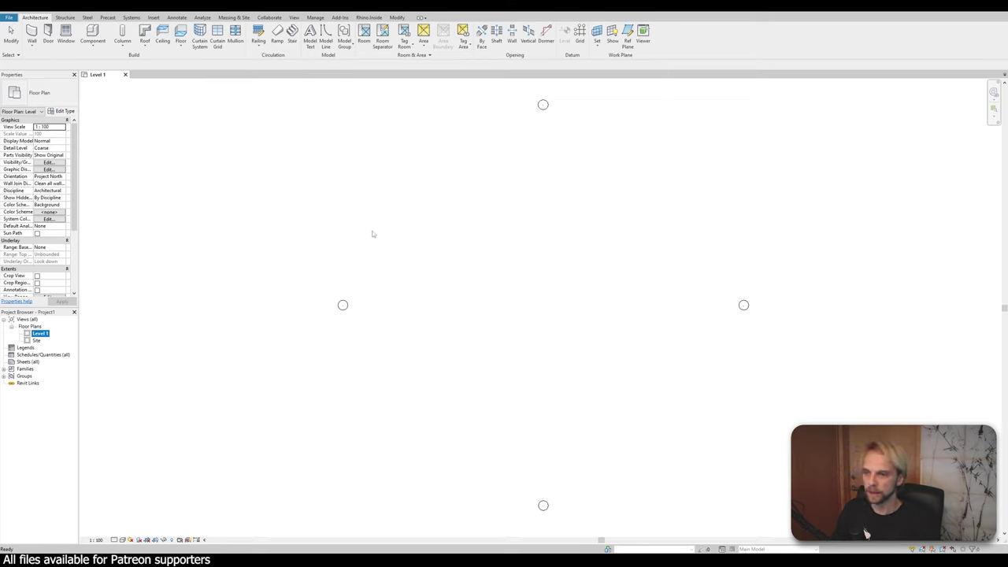
pyautogui.click(373, 234)
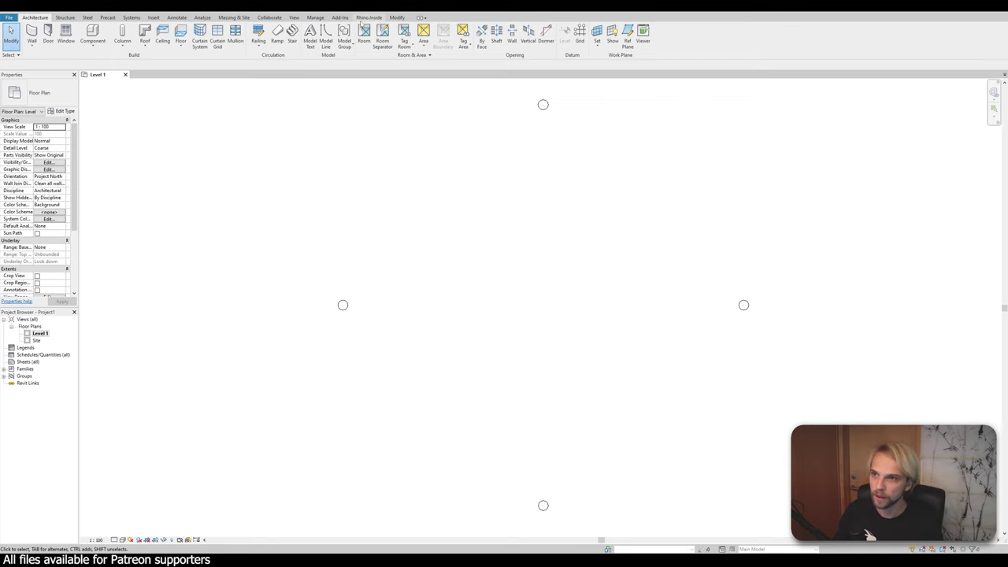
# - Start Rhino inside the Revit session, dismiss the V-Ray plug-in messages and accept the keyboard shortcuts as they are
pyautogui.click(367, 18)
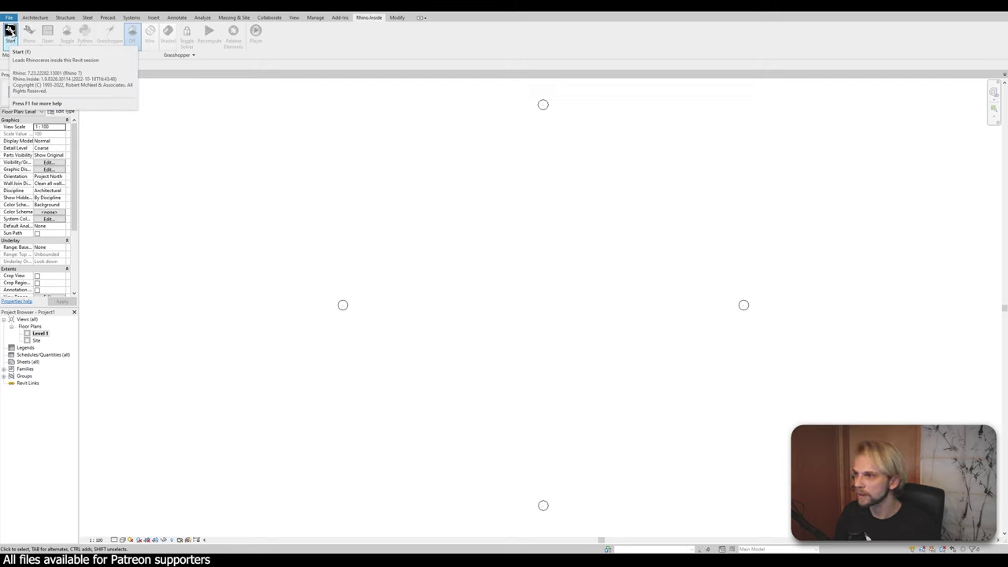
pyautogui.click(9, 32)
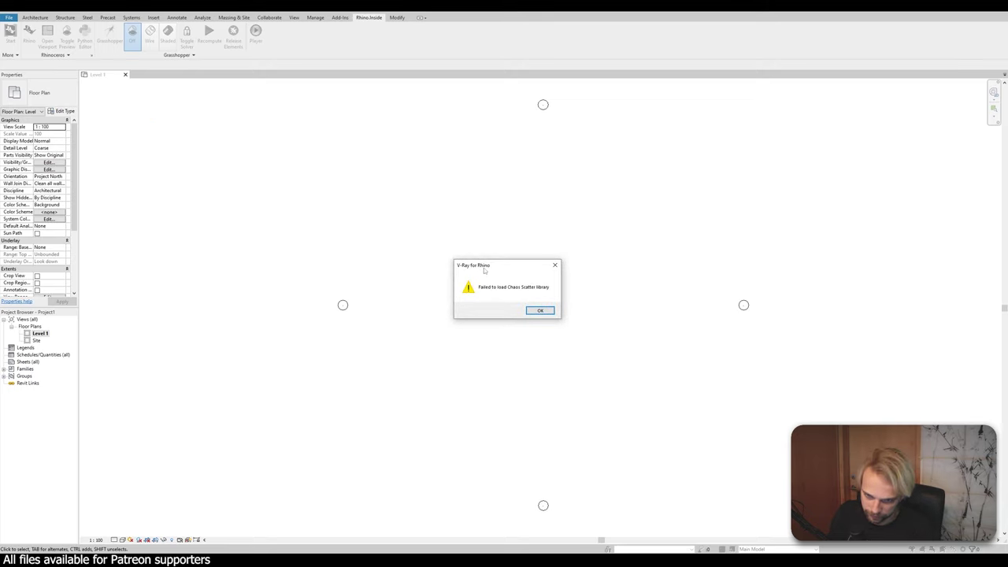
pyautogui.click(542, 311)
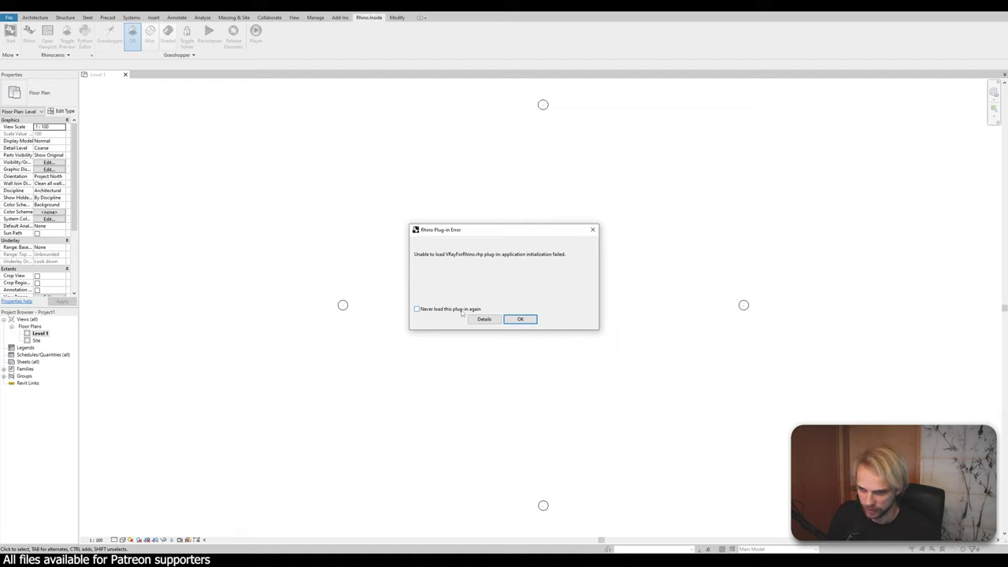
pyautogui.click(519, 319)
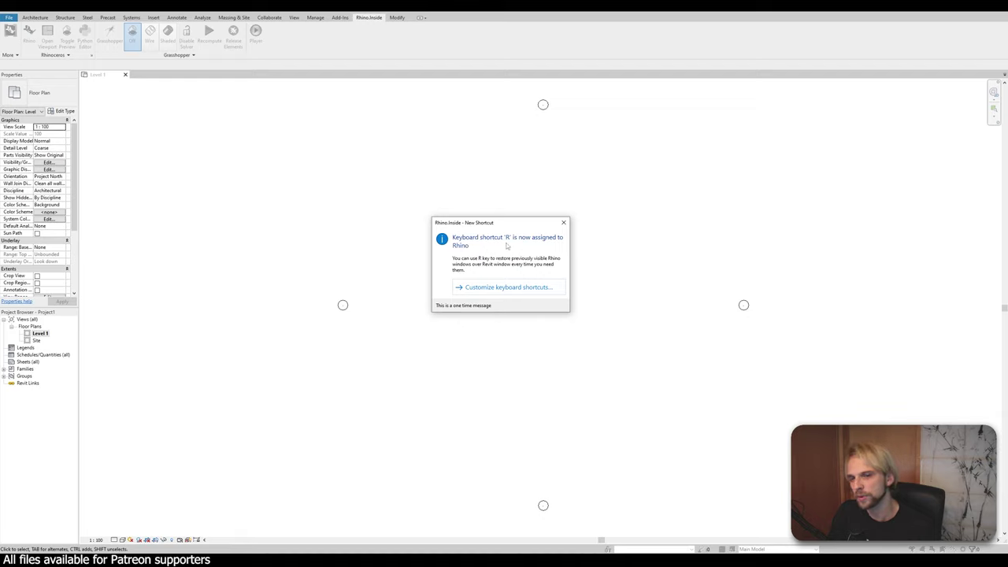
pyautogui.click(475, 287)
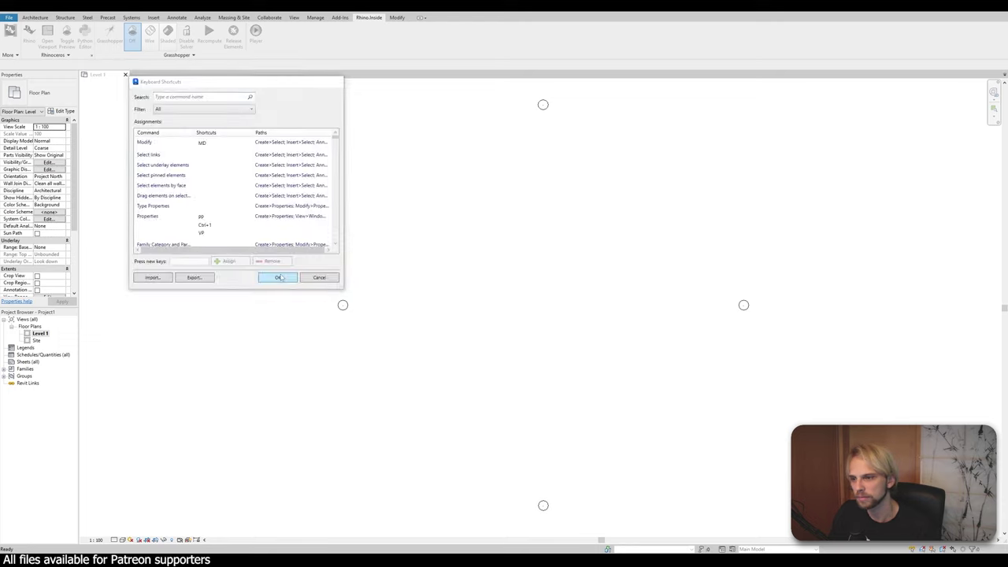
pyautogui.click(280, 277)
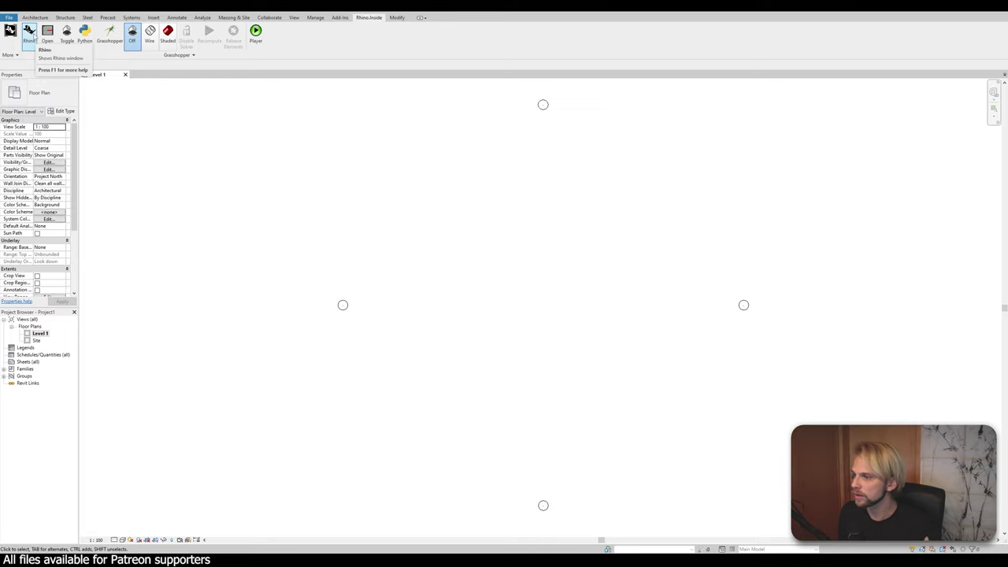
# - Show the Rhino window and reposition it so that Revit stays partly visible behind it
pyautogui.click(29, 36)
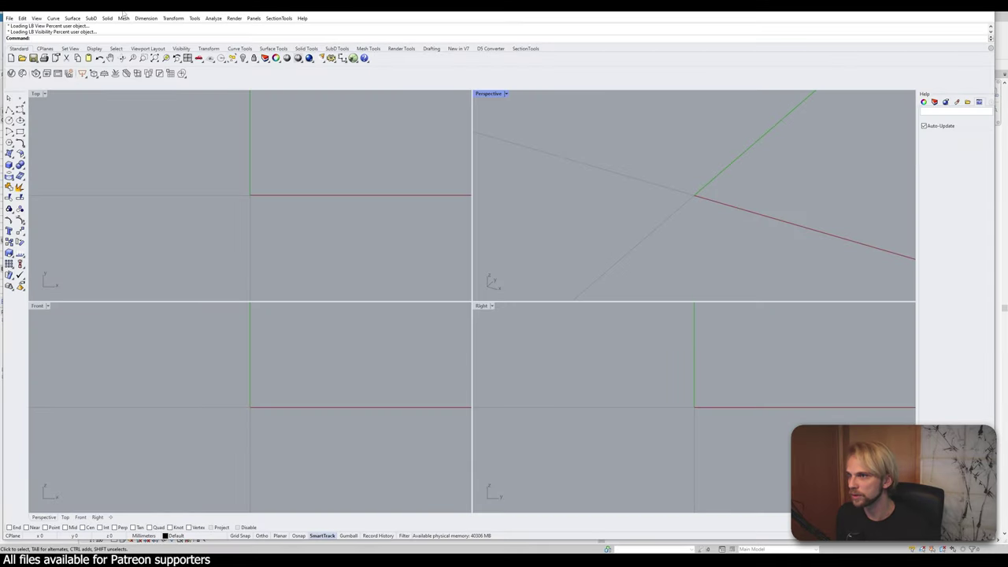
pyautogui.moveTo(123, 12); pyautogui.dragTo(164, 87)
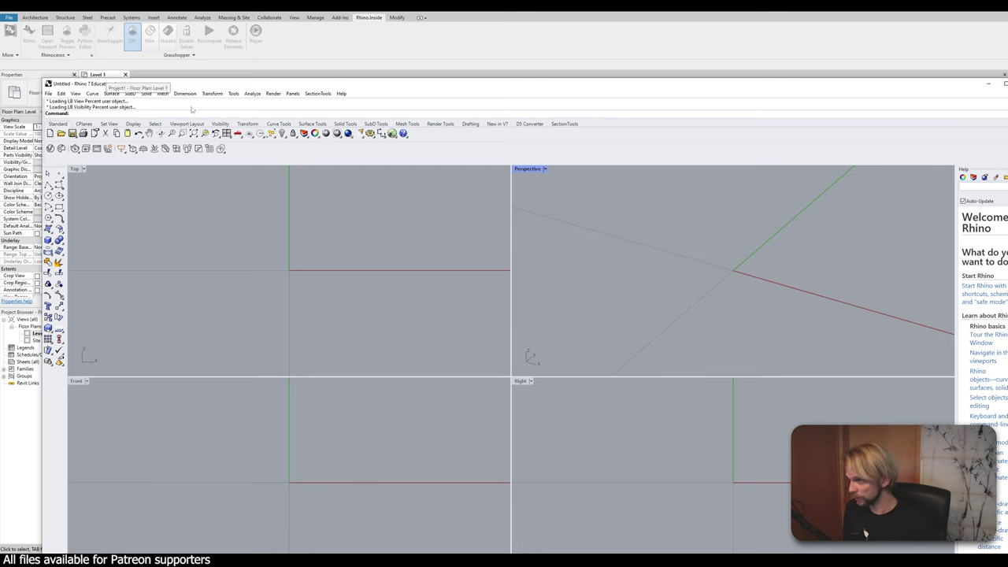
pyautogui.moveTo(267, 85); pyautogui.dragTo(269, 35)
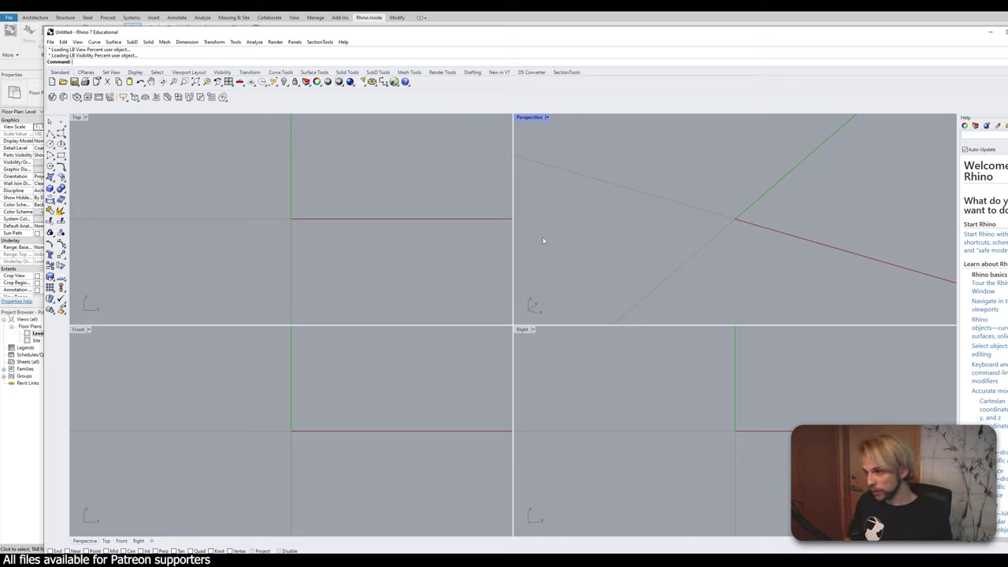
# - Model a 5000 mm cube with the Box command, placing the first base corner at the origin
pyautogui.scroll(-10, 634, 191)
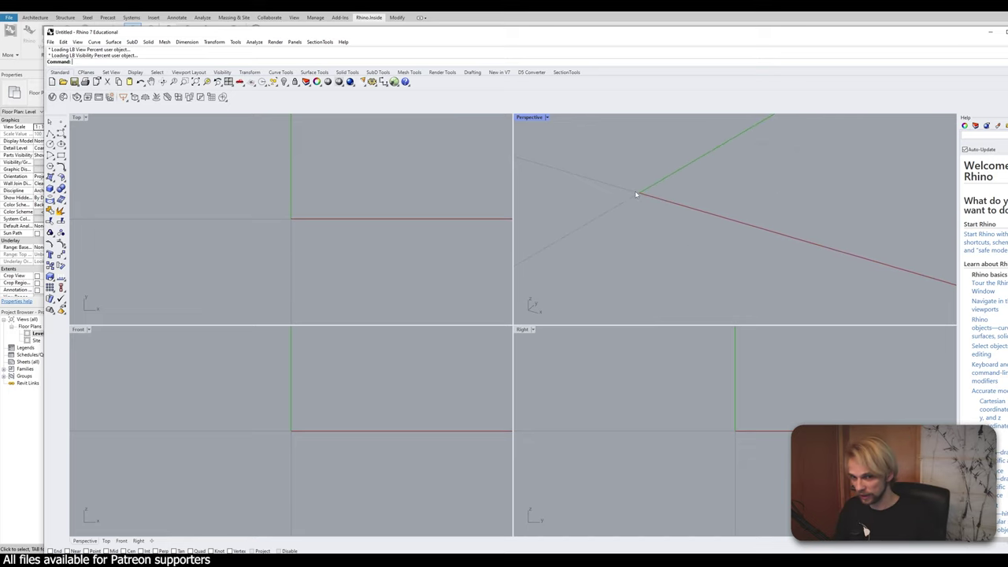
pyautogui.scroll(-3, 635, 191)
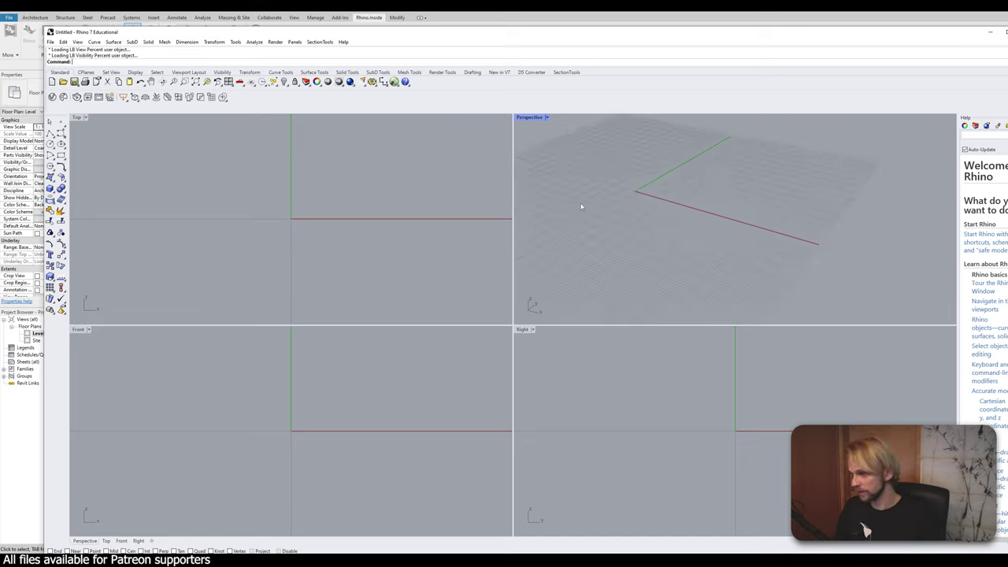
pyautogui.click(49, 188)
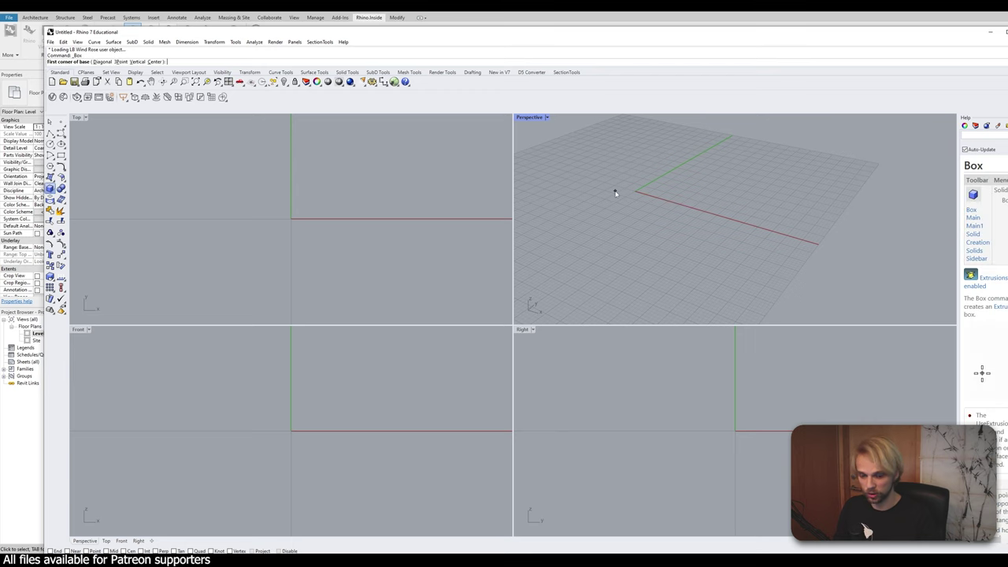
pyautogui.write('0')
pyautogui.press('Return')
pyautogui.write('5000')
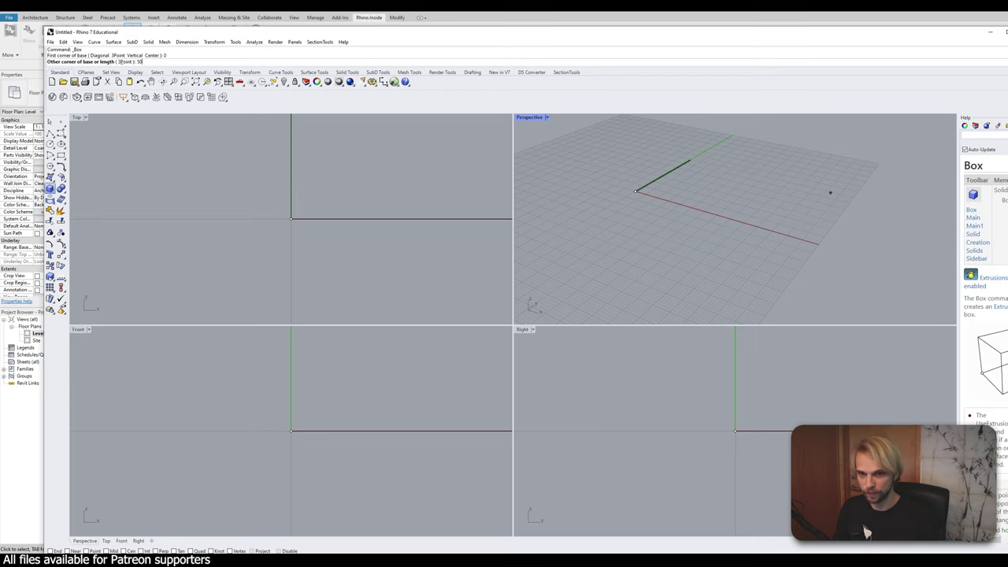
pyautogui.press('Return')
pyautogui.press('Return')
pyautogui.press('Return')
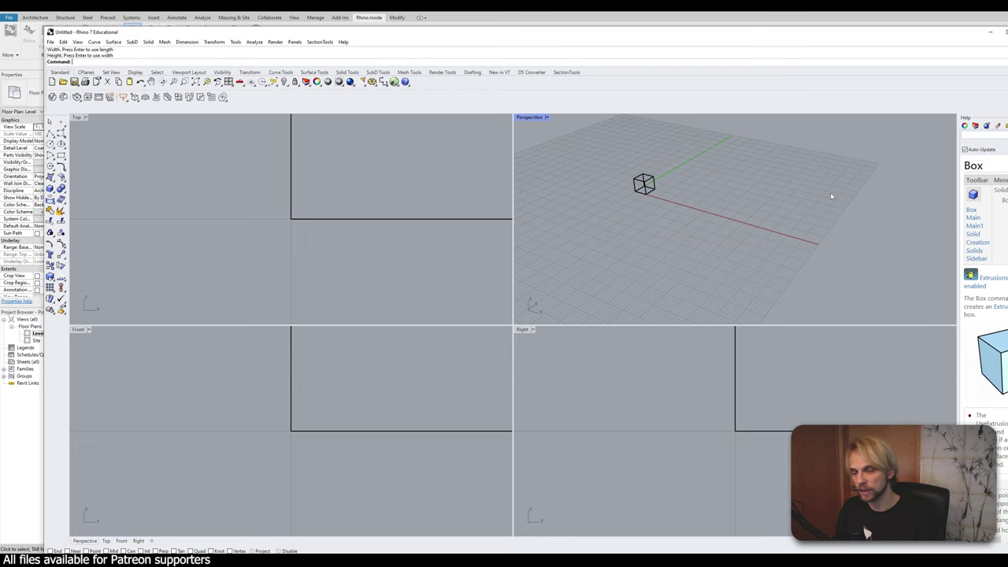
pyautogui.scroll(2, 648, 175)
pyautogui.scroll(2, 649, 175)
pyautogui.moveTo(607, 153); pyautogui.dragTo(767, 294)
pyautogui.click(753, 224)
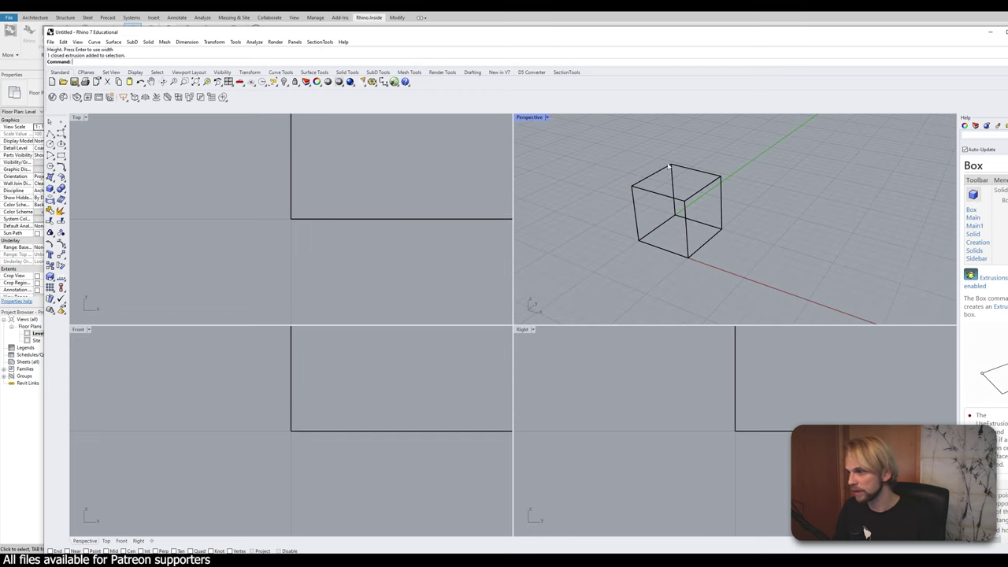
# - Maximize the Rhino window, clear the box selection and enlarge the Perspective viewport to fill the modelling area
pyautogui.moveTo(410, 35); pyautogui.dragTo(387, 30)
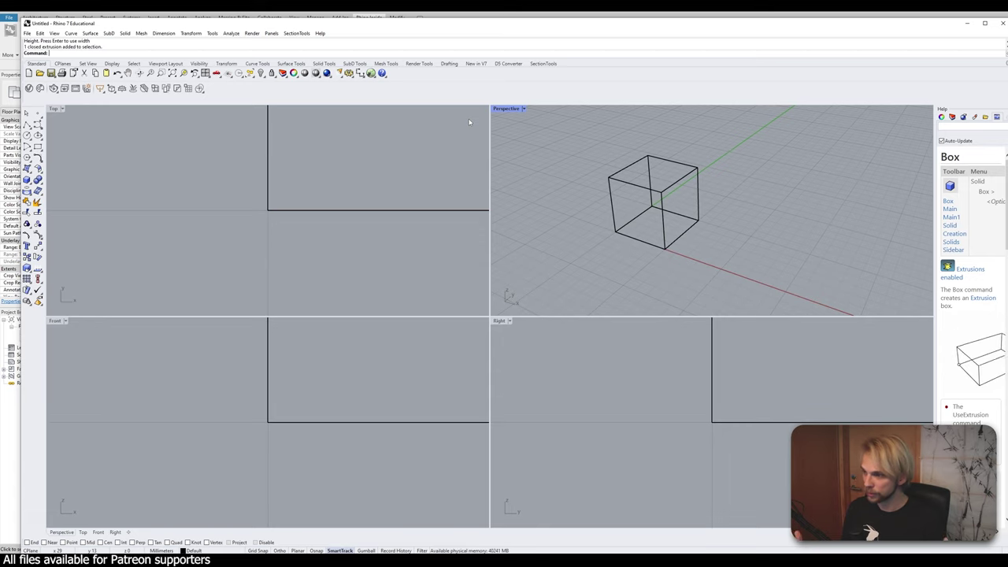
pyautogui.moveTo(776, 154); pyautogui.dragTo(596, 226)
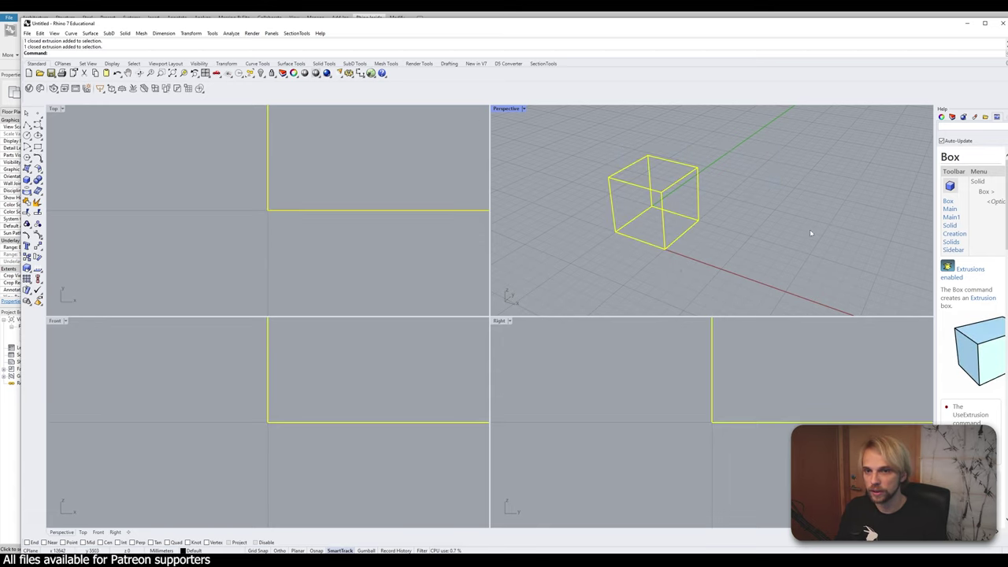
pyautogui.moveTo(517, 31); pyautogui.dragTo(528, 5)
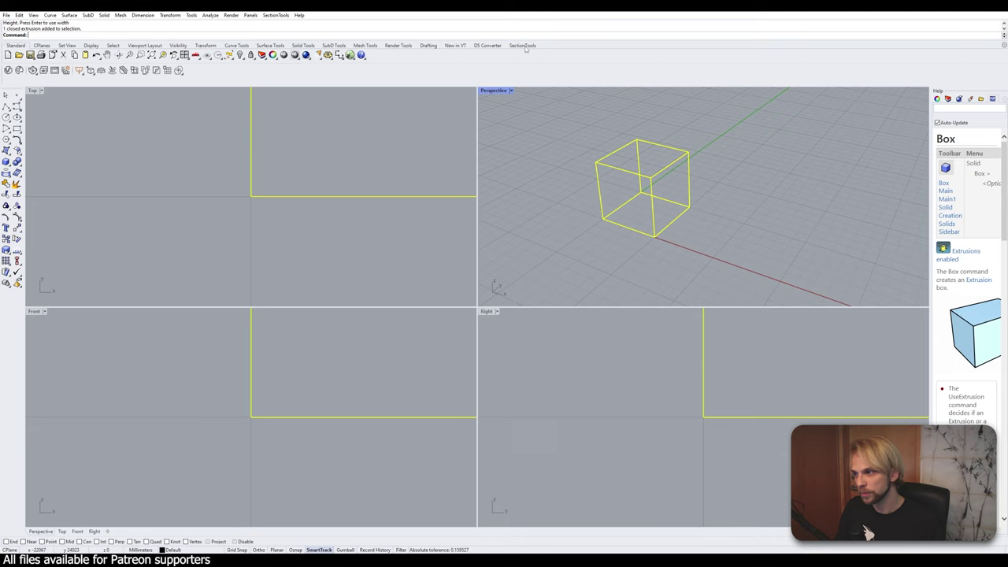
pyautogui.click(747, 170)
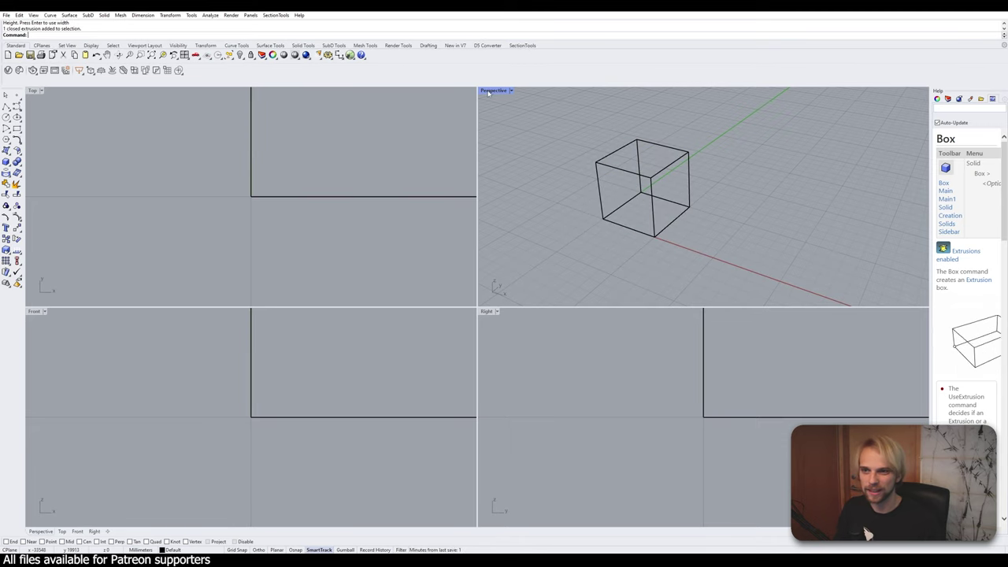
pyautogui.scroll(-5, 528, 216)
pyautogui.doubleClick(493, 90)
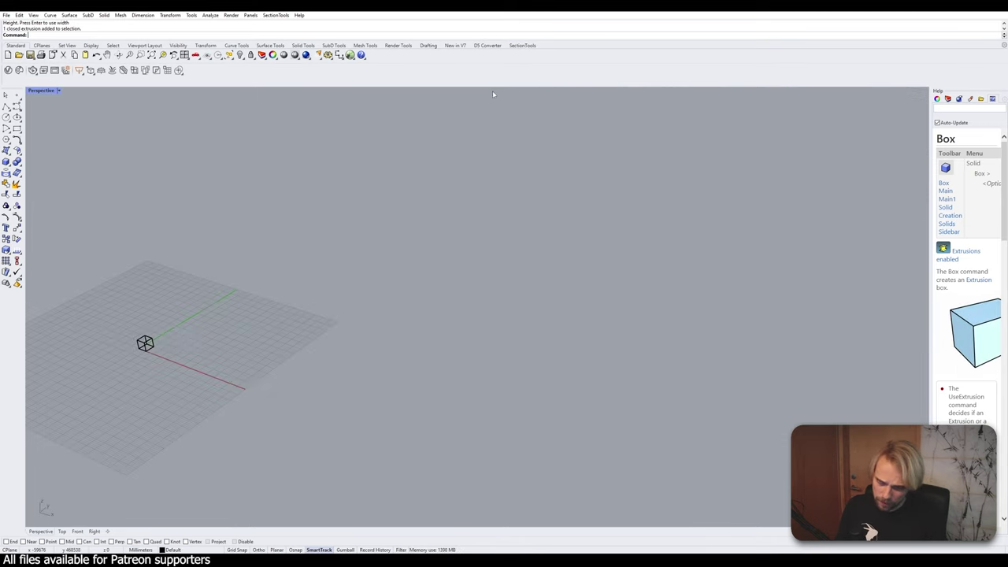
# - Delete the test cube at the origin
pyautogui.scroll(5, 521, 277)
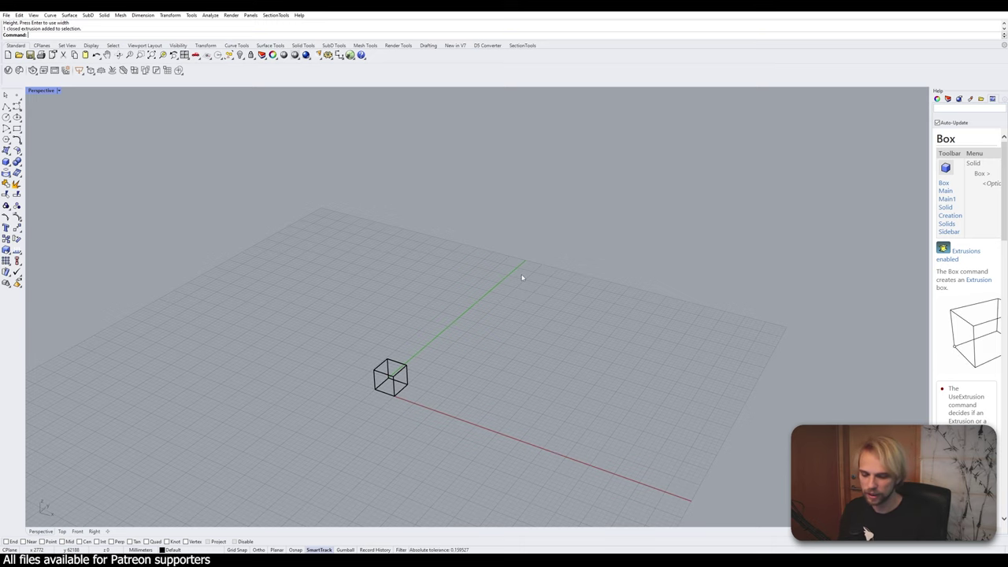
pyautogui.click(392, 367)
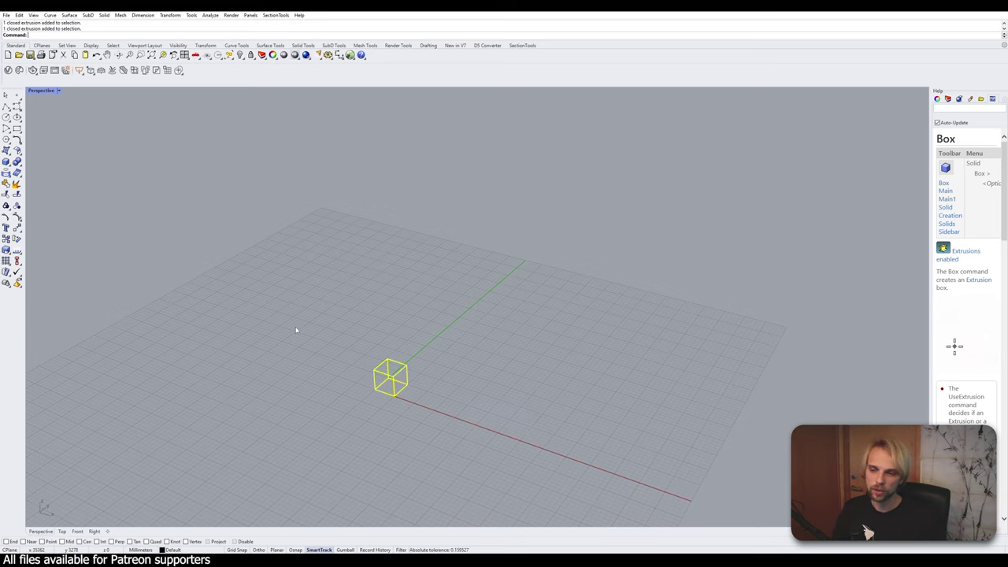
pyautogui.press('Delete')
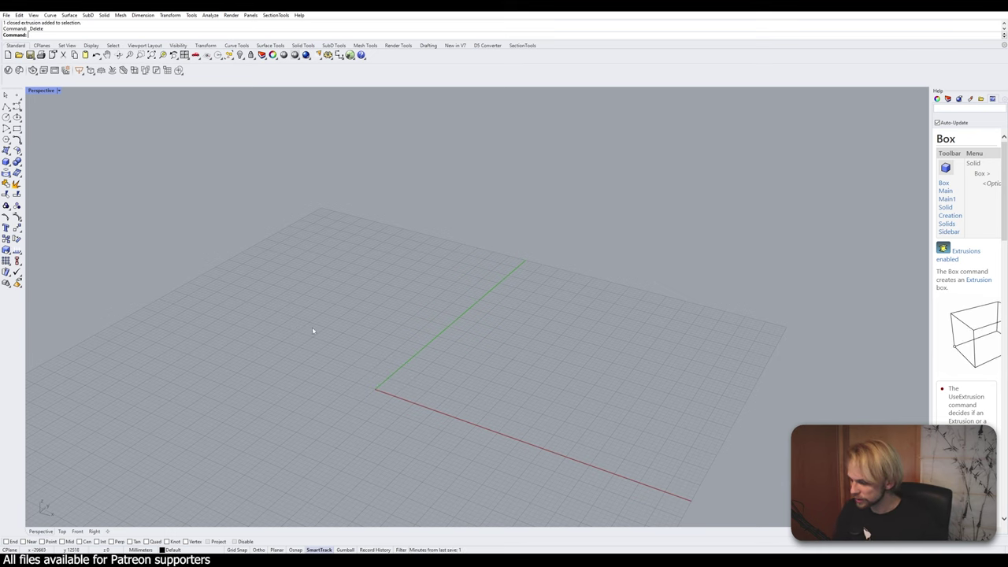
pyautogui.moveTo(313, 330); pyautogui.dragTo(481, 250, button='right')
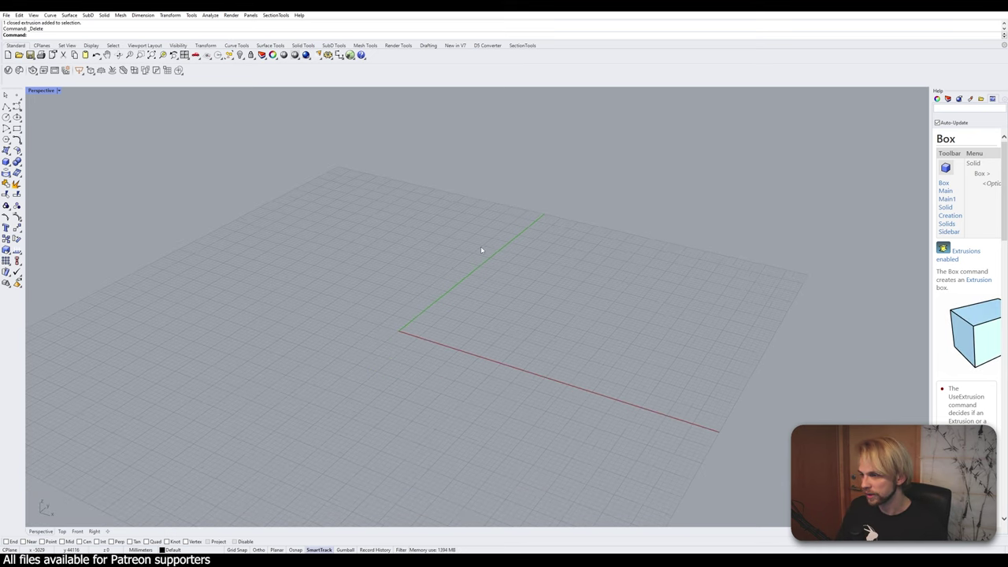
# - Move the Rhino window down to look at Revit's Level 1 floor plan behind it, and maximize Rhino again
pyautogui.moveTo(422, 11); pyautogui.dragTo(481, 316)
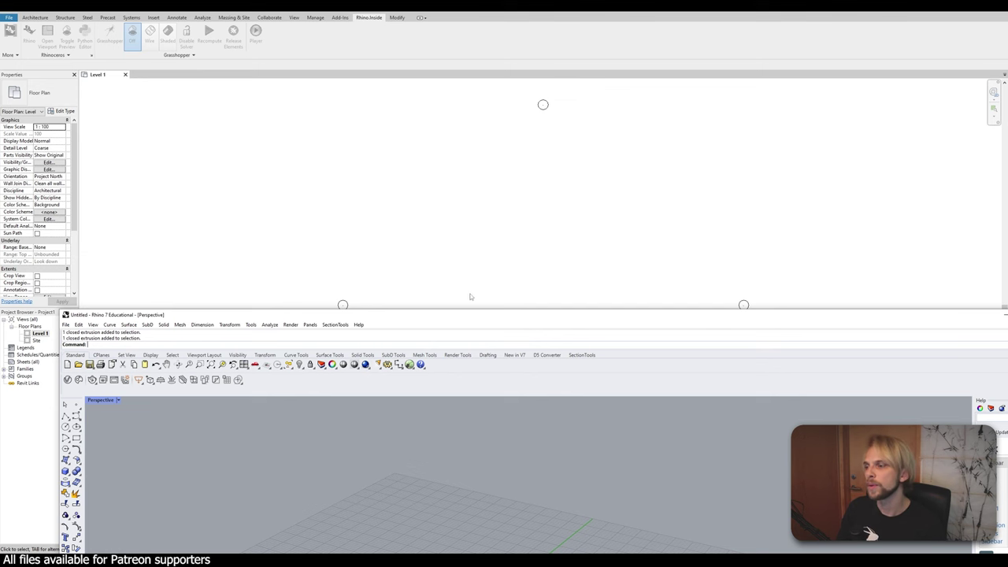
pyautogui.moveTo(455, 315); pyautogui.dragTo(426, 55)
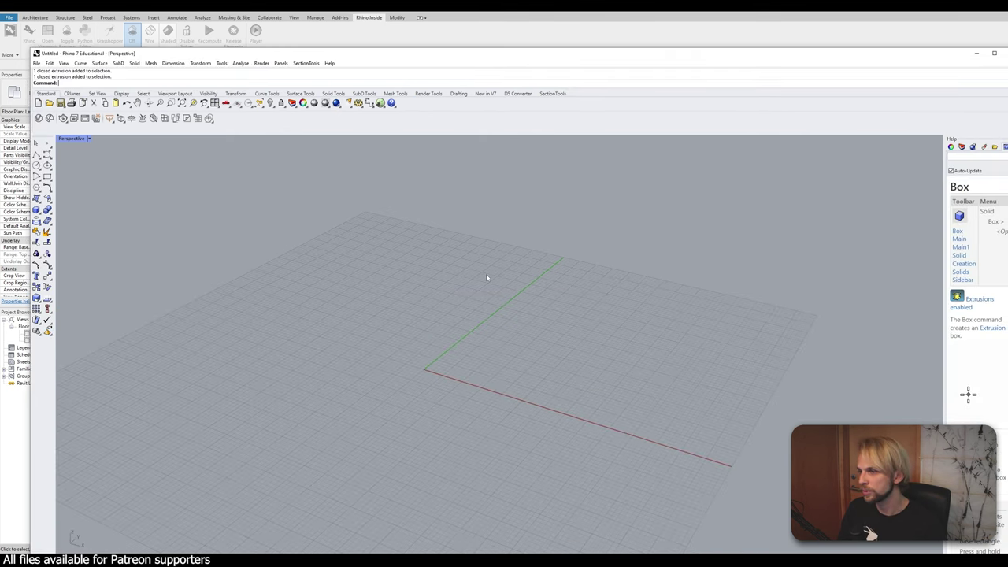
pyautogui.doubleClick(500, 49)
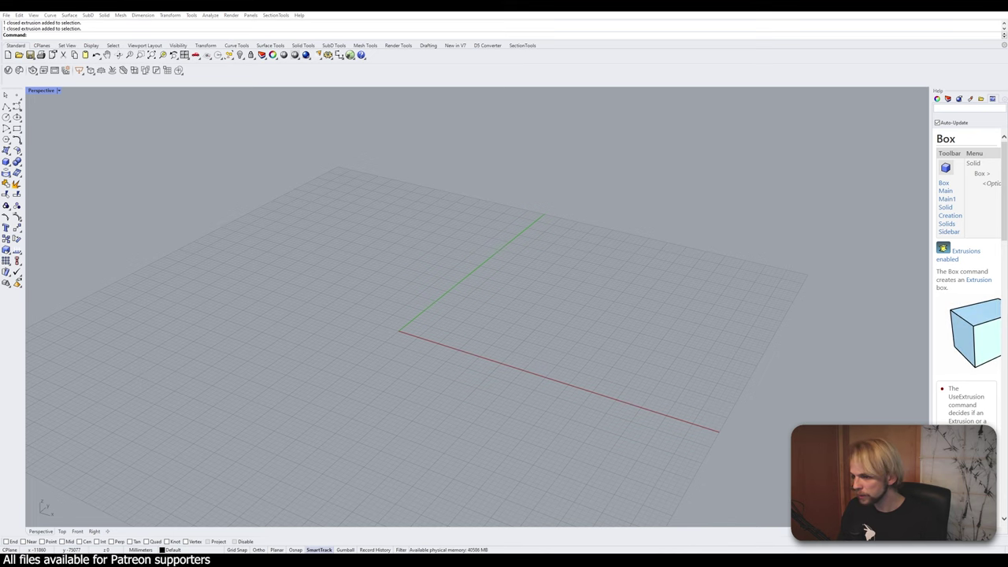
# - Import the file aada20_site.3dm from the Rhino Inside Revit folder into the open Rhino model
pyautogui.moveTo(0, 110); pyautogui.dragTo(382, 126)
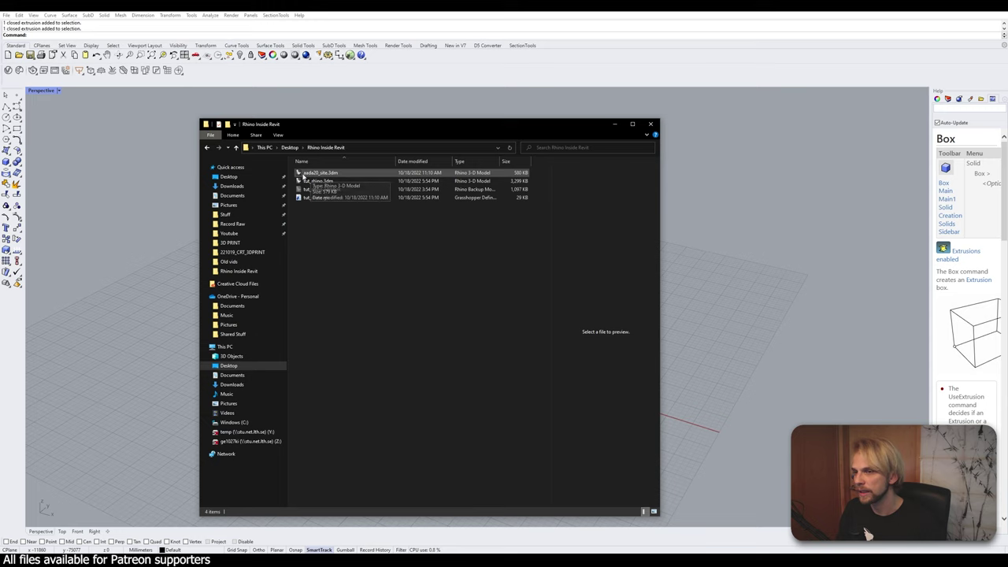
pyautogui.click(328, 174)
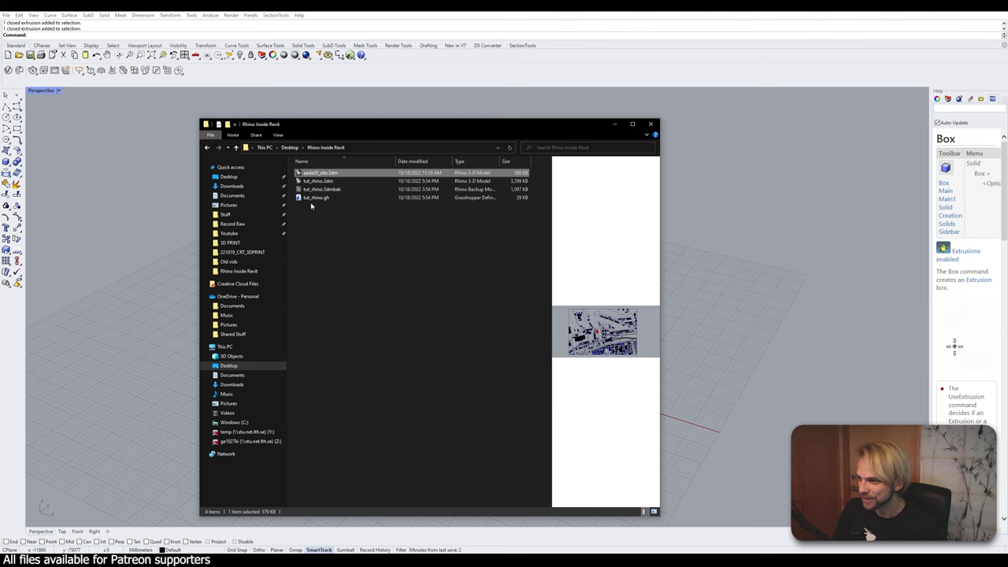
pyautogui.moveTo(395, 127); pyautogui.dragTo(0, 63)
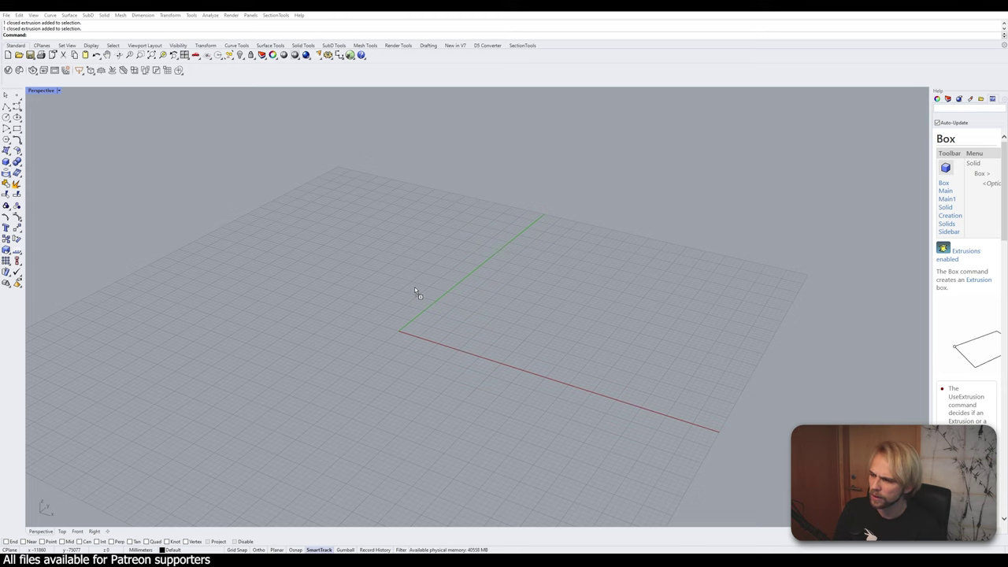
pyautogui.moveTo(414, 286); pyautogui.dragTo(414, 287)
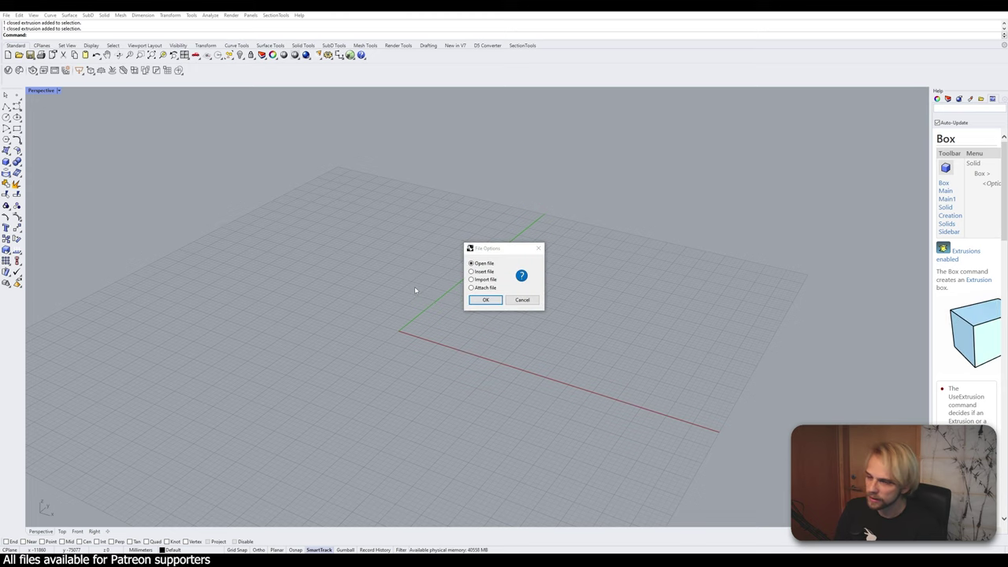
pyautogui.click(488, 280)
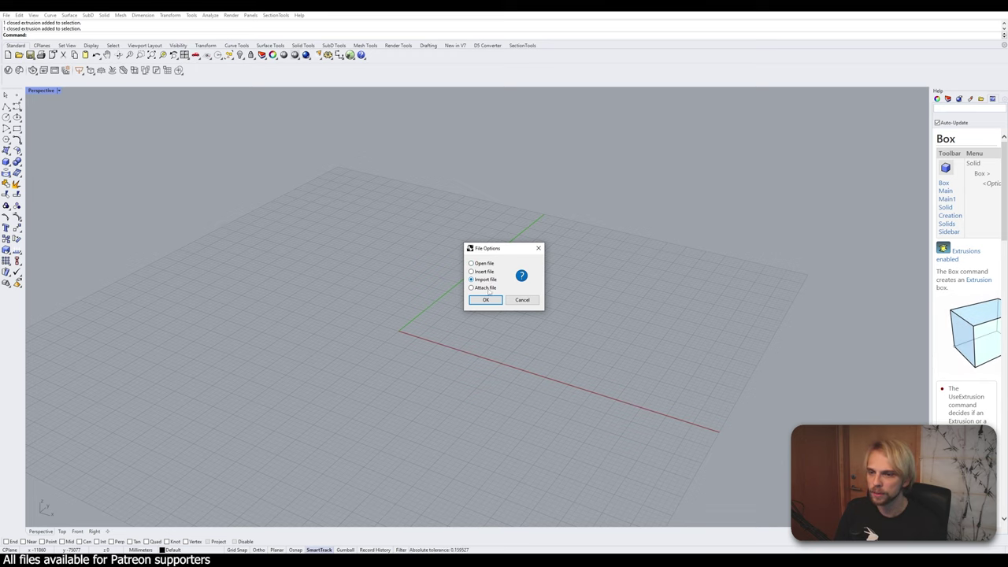
pyautogui.click(485, 300)
# - Examine the whole imported site map from above, including its buildings, roads and red plot
pyautogui.scroll(-15, 454, 282)
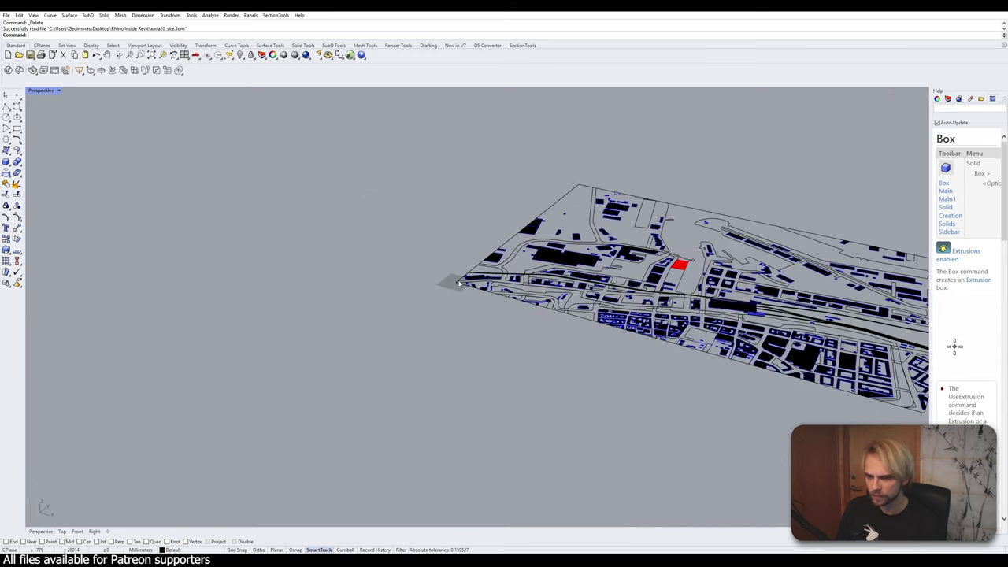
pyautogui.keyDown('shift'); pyautogui.moveTo(454, 282); pyautogui.dragTo(249, 290, button='right'); pyautogui.keyUp('shift')
pyautogui.moveTo(351, 240); pyautogui.dragTo(430, 304, button='right')
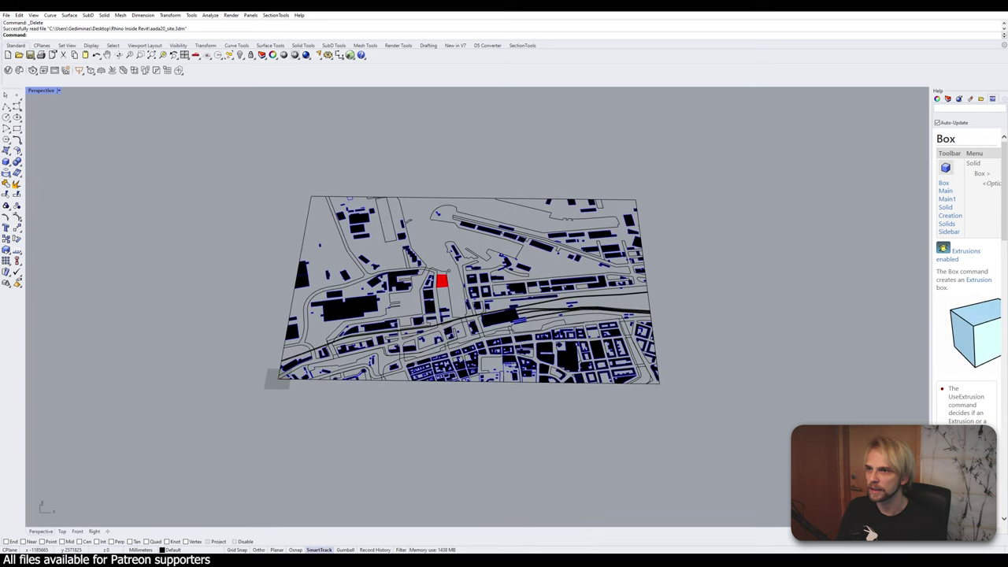
pyautogui.moveTo(383, 8); pyautogui.dragTo(406, 3)
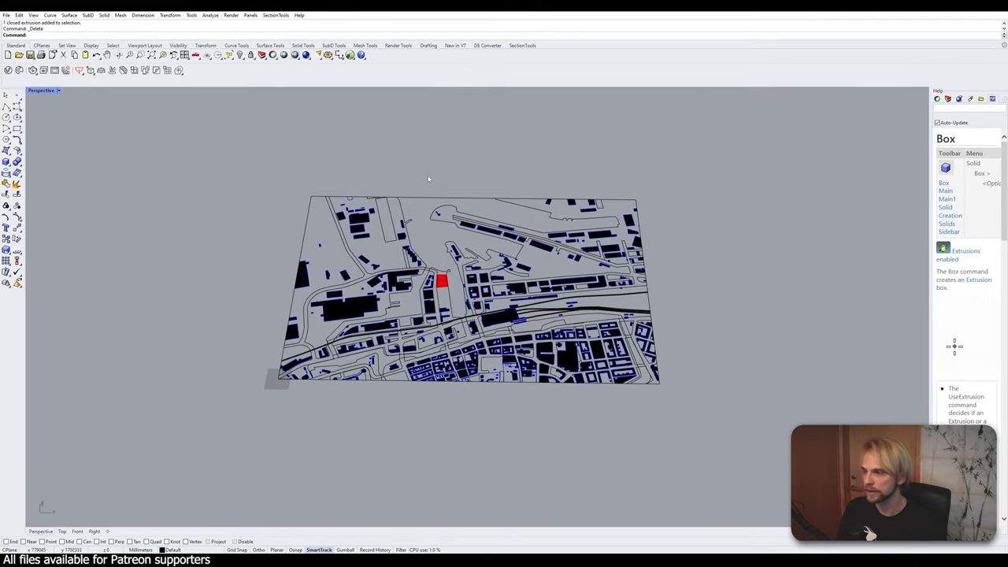
pyautogui.keyDown('shift'); pyautogui.moveTo(466, 193); pyautogui.dragTo(394, 167, button='right'); pyautogui.keyUp('shift')
pyautogui.scroll(4, 378, 169)
pyautogui.keyDown('shift'); pyautogui.moveTo(311, 130); pyautogui.dragTo(343, 153, button='right'); pyautogui.keyUp('shift')
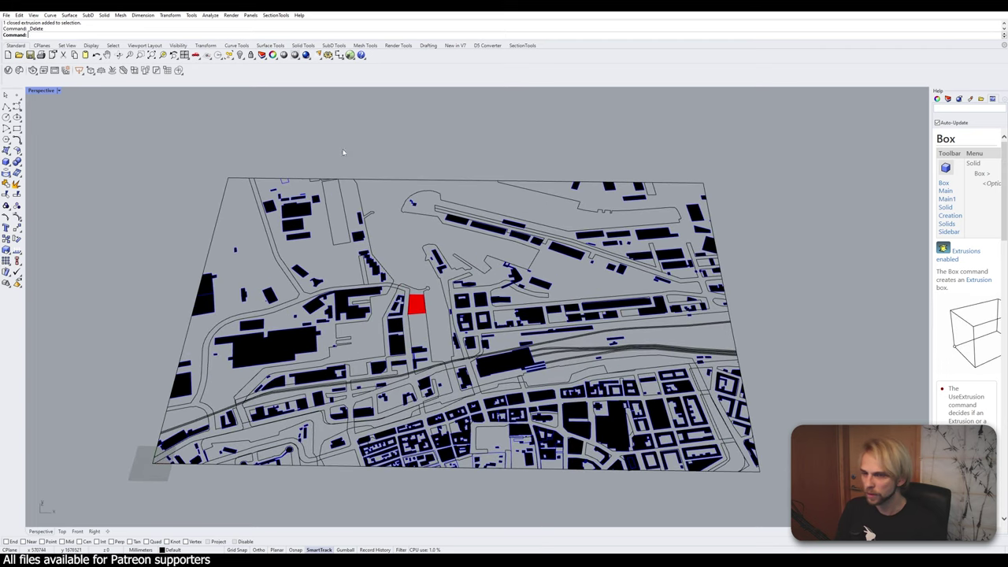
pyautogui.scroll(-3, 496, 291)
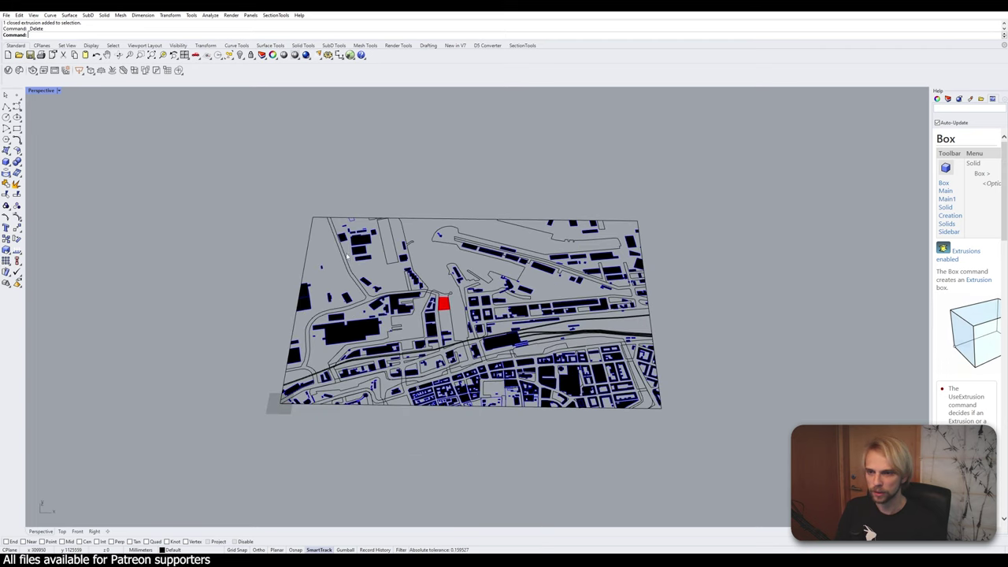
# - Show the layer list at a wider size and toggle the Buildings, Hatch, Land and Site layers to check what each contains
pyautogui.click(947, 98)
pyautogui.moveTo(930, 109); pyautogui.dragTo(812, 110)
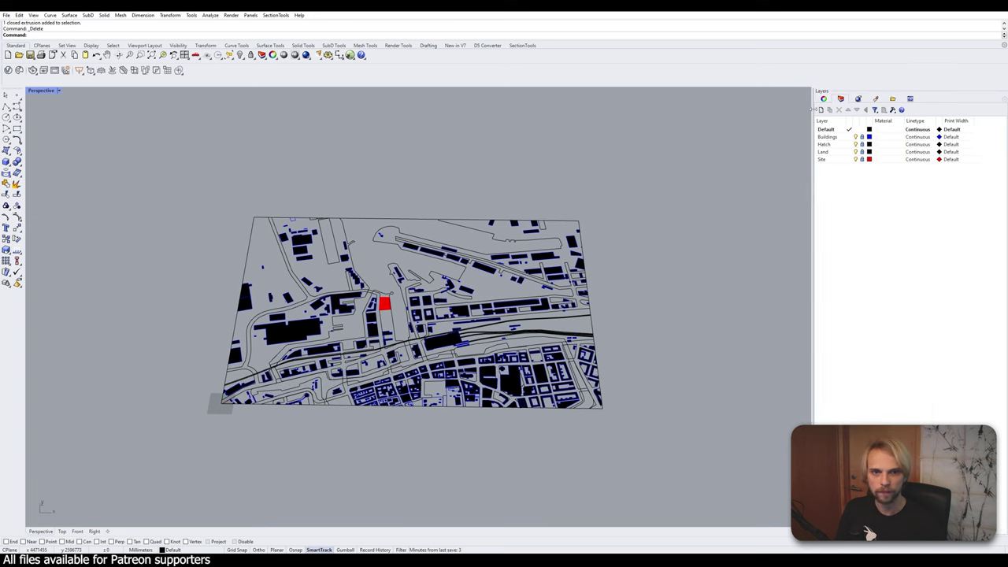
pyautogui.click(856, 139)
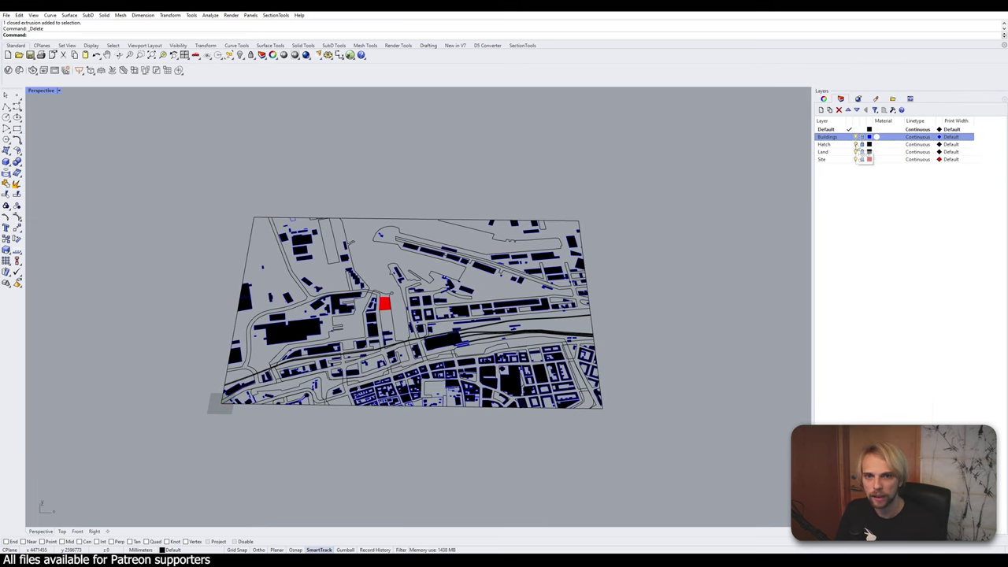
pyautogui.click(855, 145)
pyautogui.click(856, 145)
pyautogui.click(856, 145)
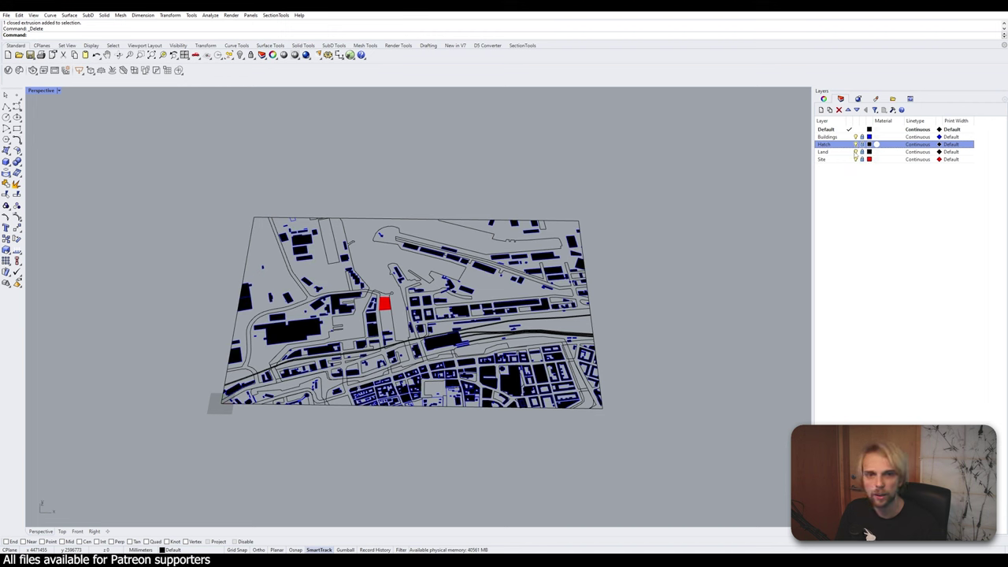
pyautogui.click(856, 152)
pyautogui.click(856, 152)
pyautogui.click(856, 152)
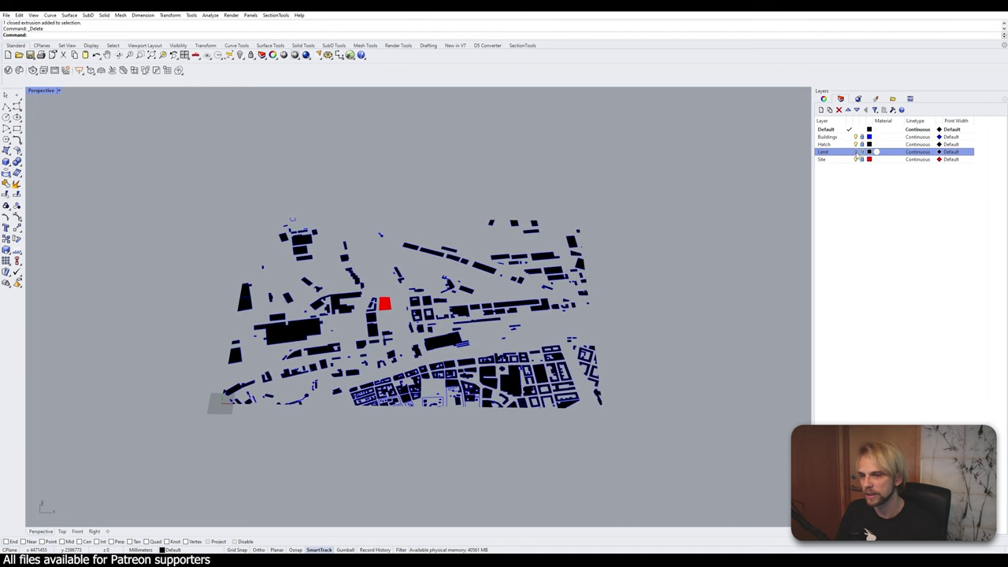
pyautogui.click(856, 152)
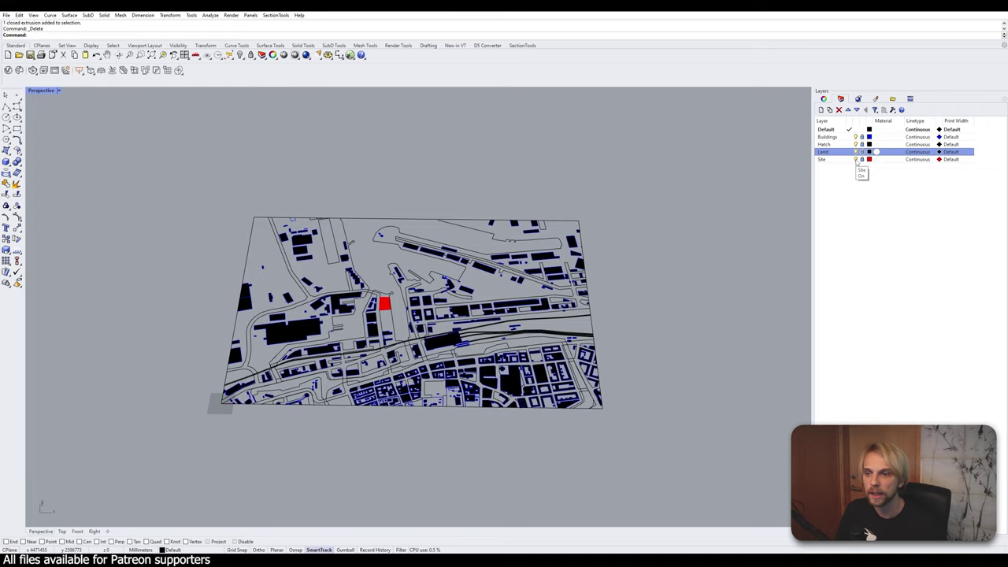
pyautogui.click(856, 160)
pyautogui.click(856, 160)
# - Inspect the red site plot up close and check where the map's corner sits relative to the origin
pyautogui.scroll(4, 376, 312)
pyautogui.scroll(5, 378, 309)
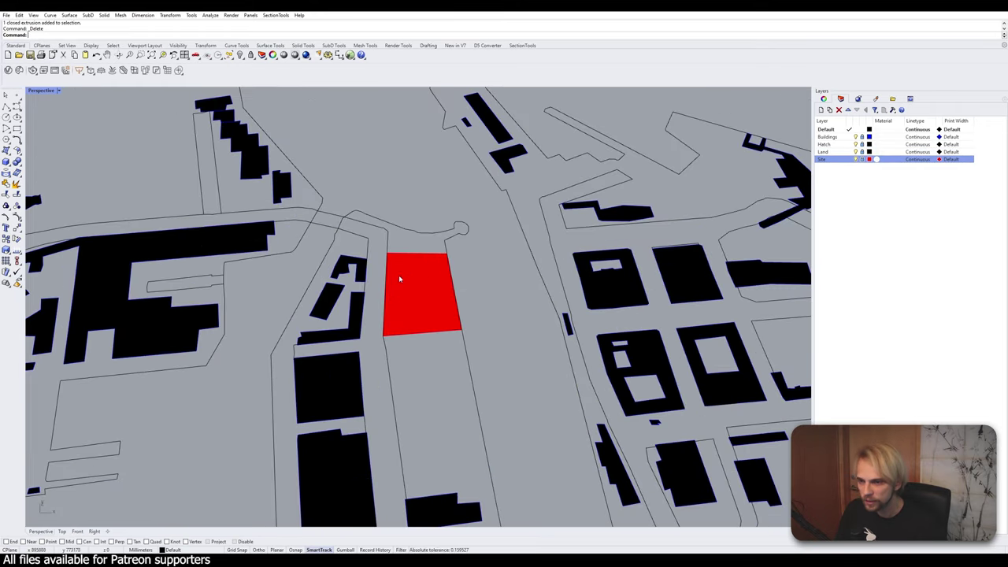
pyautogui.scroll(-10, 425, 276)
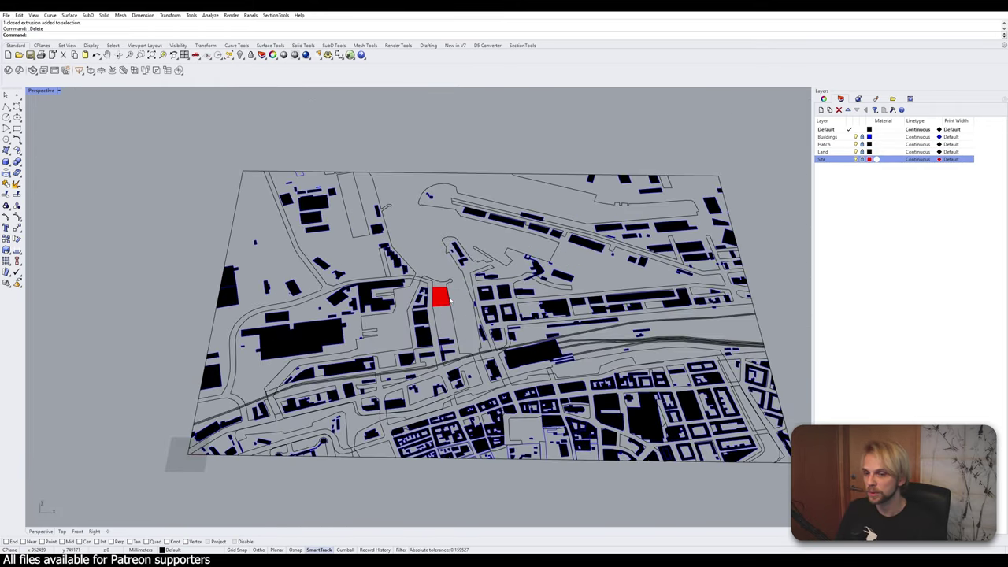
pyautogui.scroll(-5, 230, 140)
pyautogui.scroll(4, 431, 361)
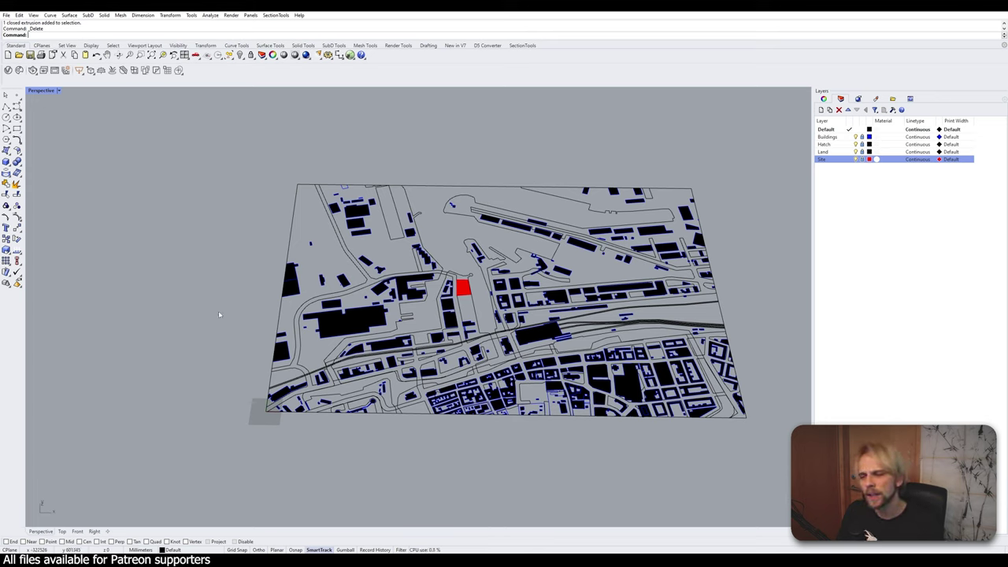
pyautogui.scroll(5, 475, 270)
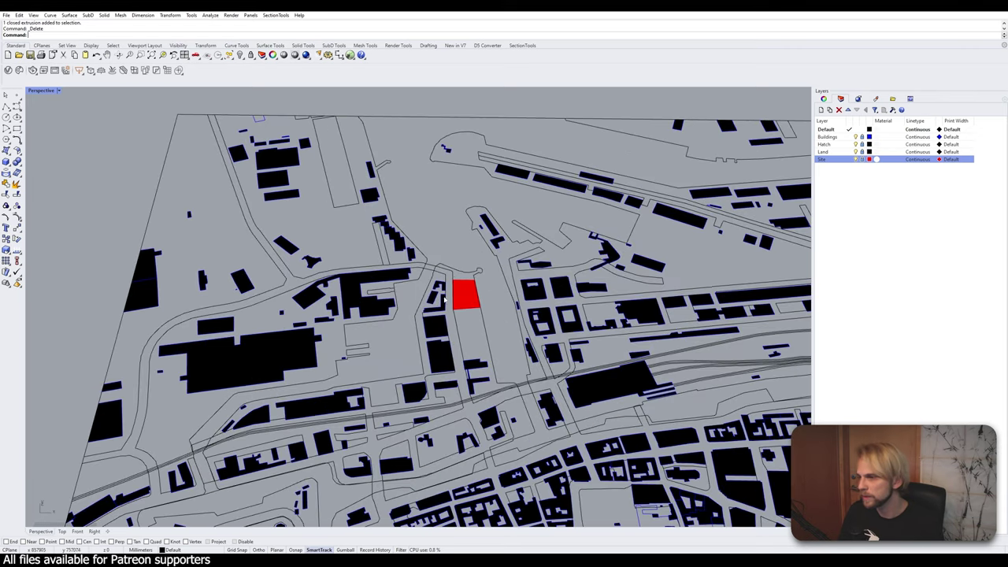
pyautogui.scroll(-6, 486, 305)
pyautogui.scroll(3, 369, 355)
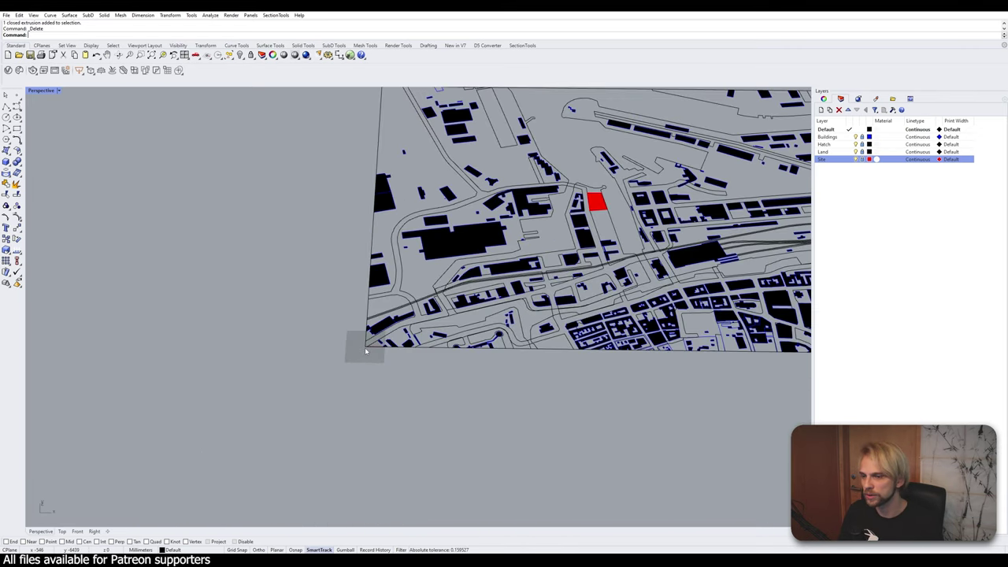
pyautogui.scroll(4, 365, 351)
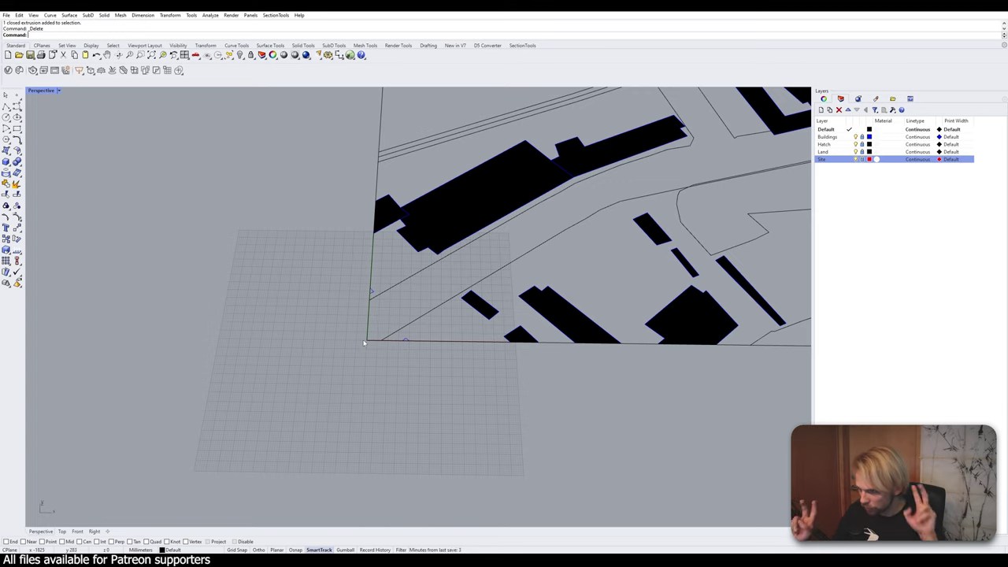
pyautogui.scroll(-15, 446, 270)
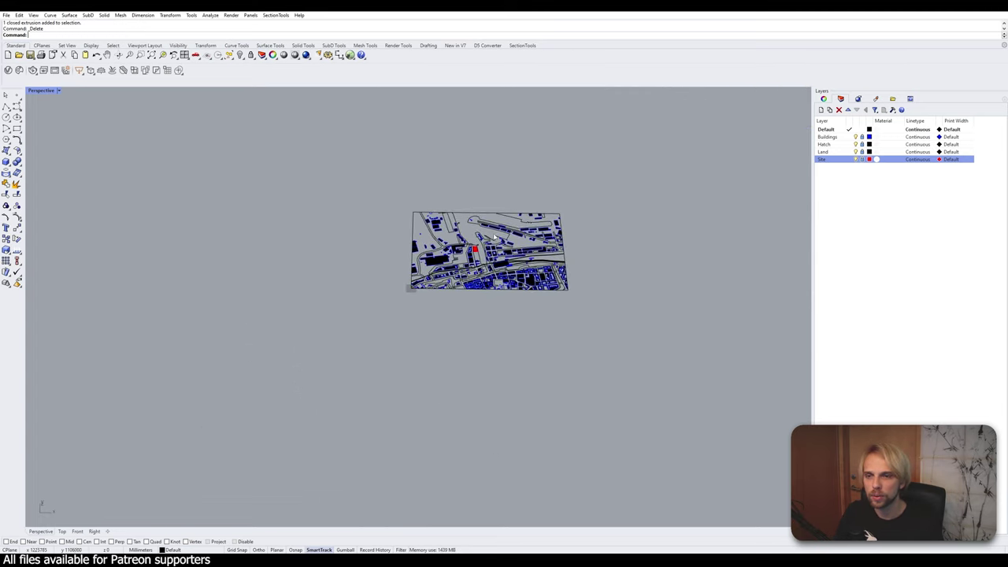
pyautogui.scroll(6, 450, 235)
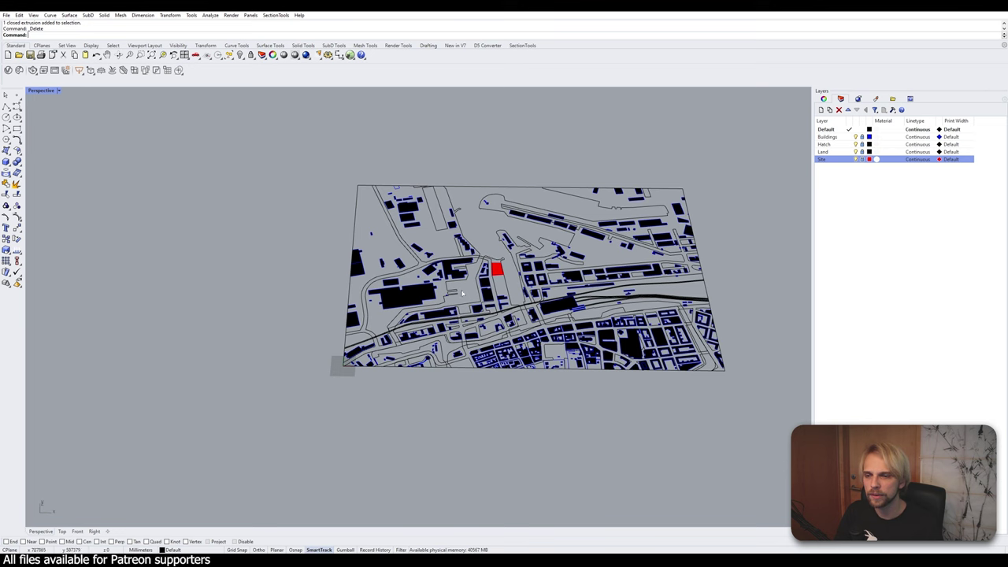
# - Unlock the Buildings, Hatch, Land and Site layers of the imported map
pyautogui.scroll(4, 353, 359)
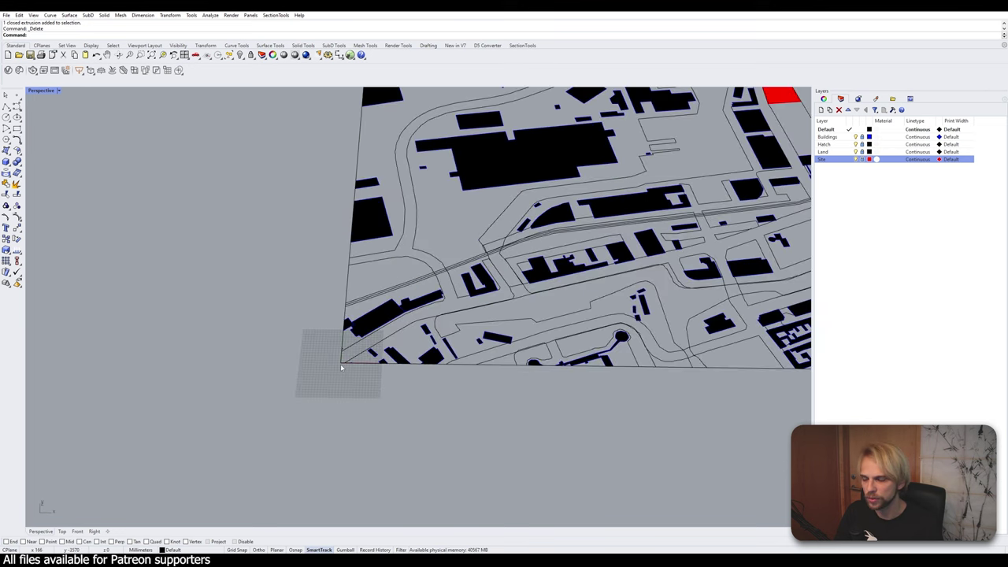
pyautogui.scroll(-4, 340, 367)
pyautogui.click(862, 137)
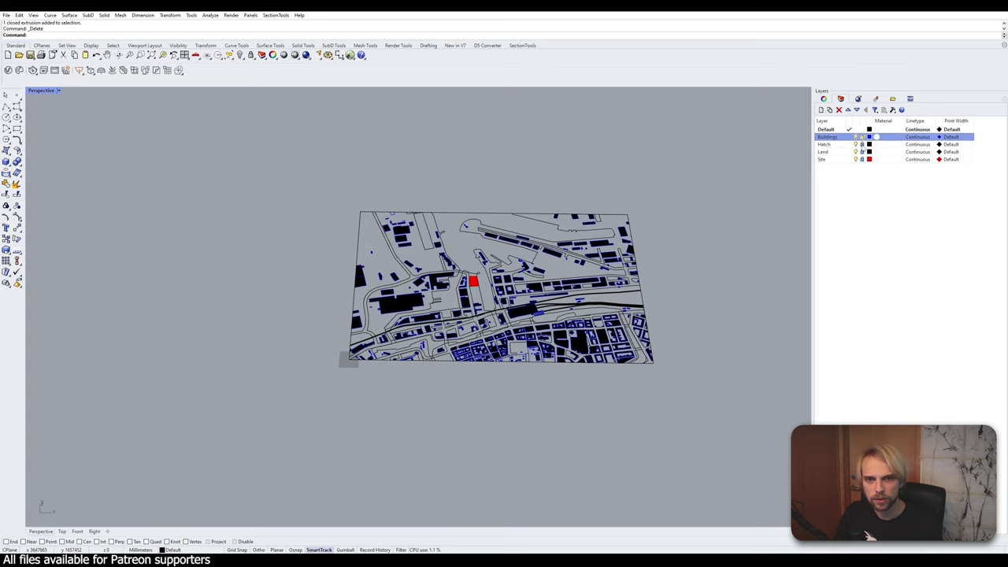
pyautogui.click(862, 145)
pyautogui.click(862, 152)
pyautogui.click(862, 159)
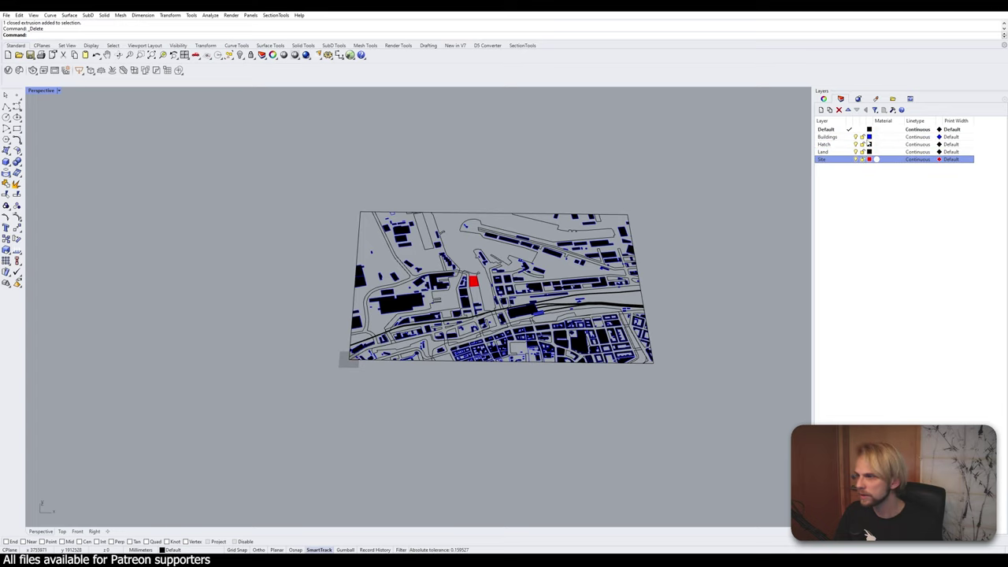
# - Move the entire site map from the red plot's lower-left corner to the origin (0), with End object snap enabled
pyautogui.moveTo(748, 400); pyautogui.dragTo(235, 155)
pyautogui.write('m')
pyautogui.press('Return')
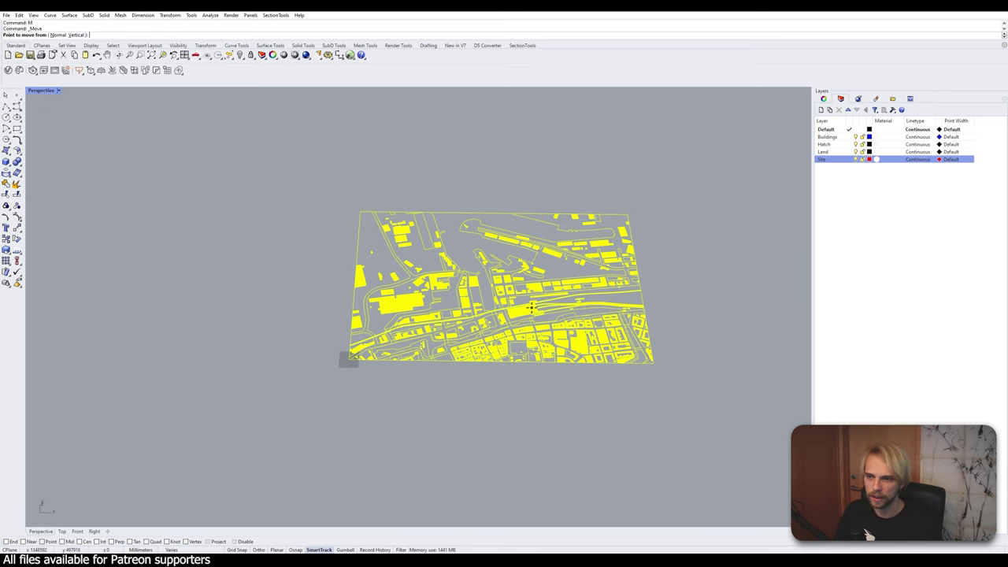
pyautogui.scroll(10, 465, 291)
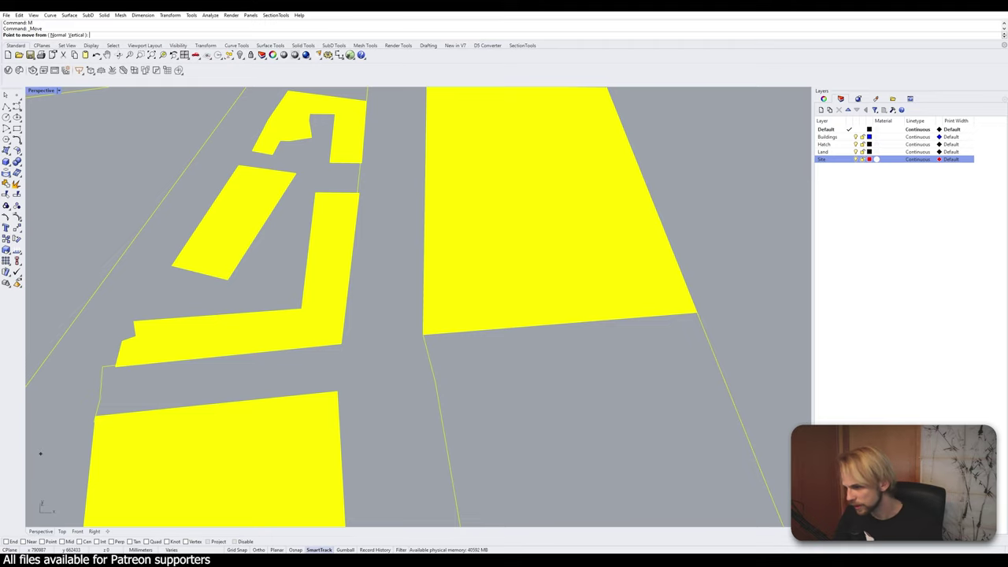
pyautogui.click(6, 542)
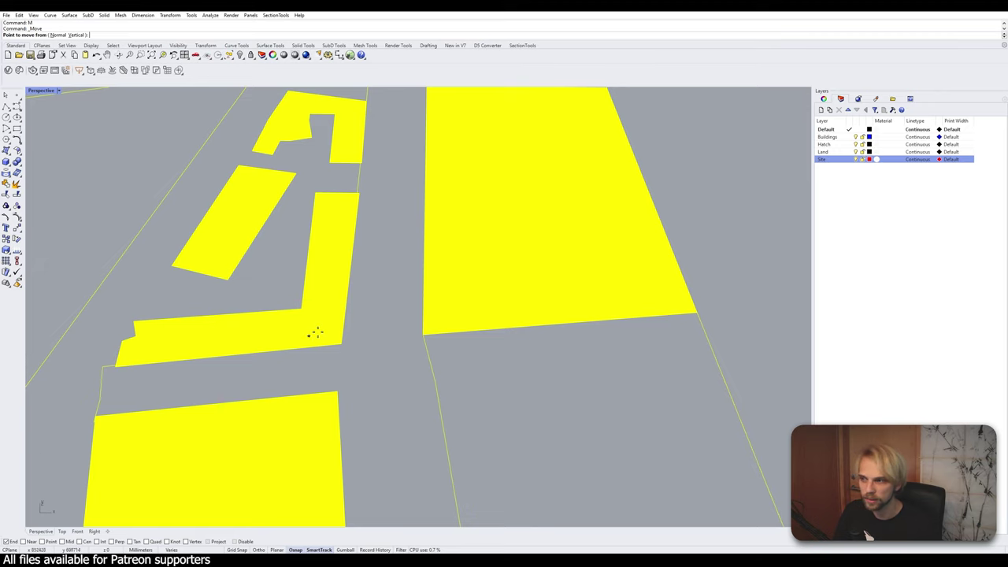
pyautogui.click(424, 334)
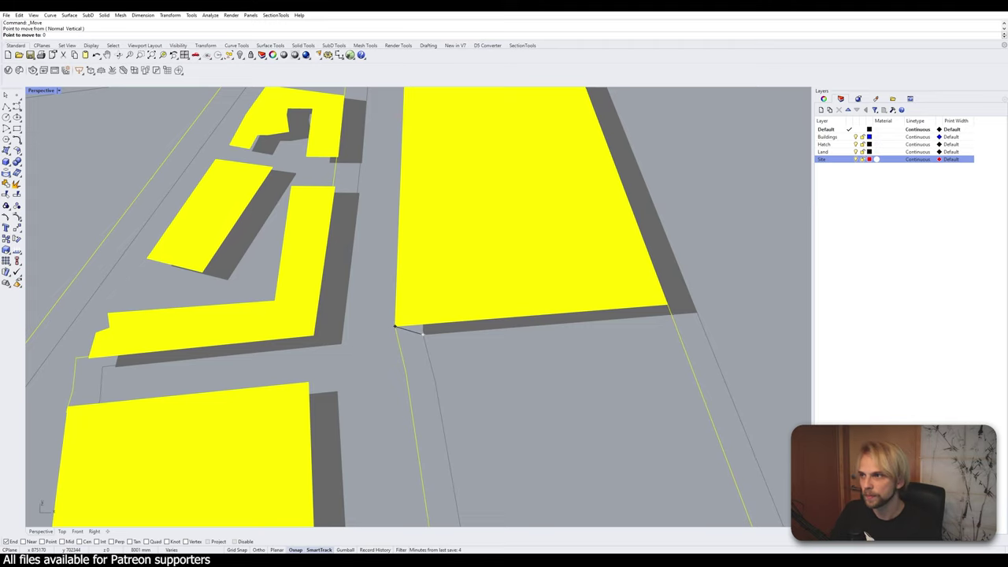
pyautogui.press('Return')
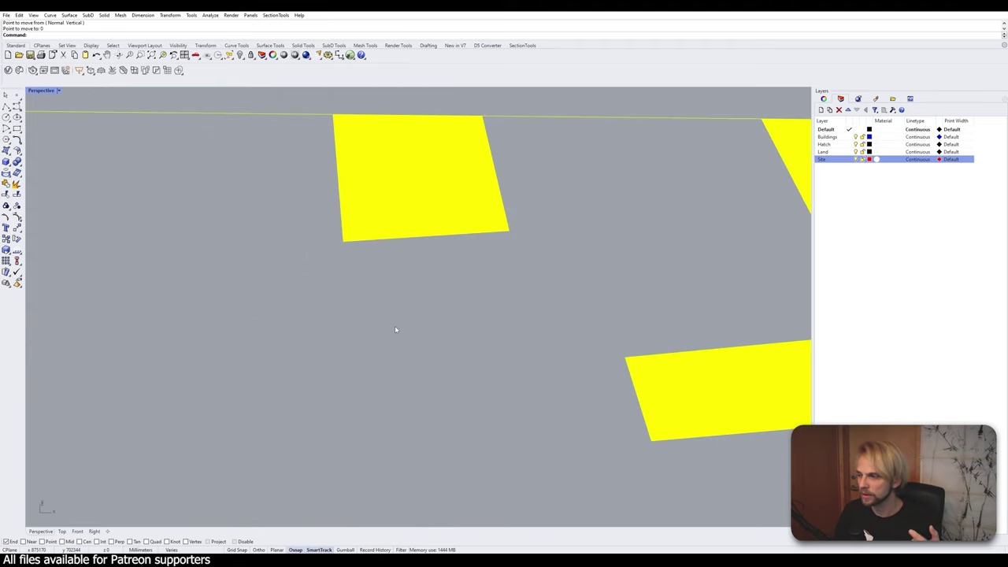
# - Deselect the map and inspect the red plot's corner at the origin along with the surrounding buildings
pyautogui.scroll(-15, 395, 327)
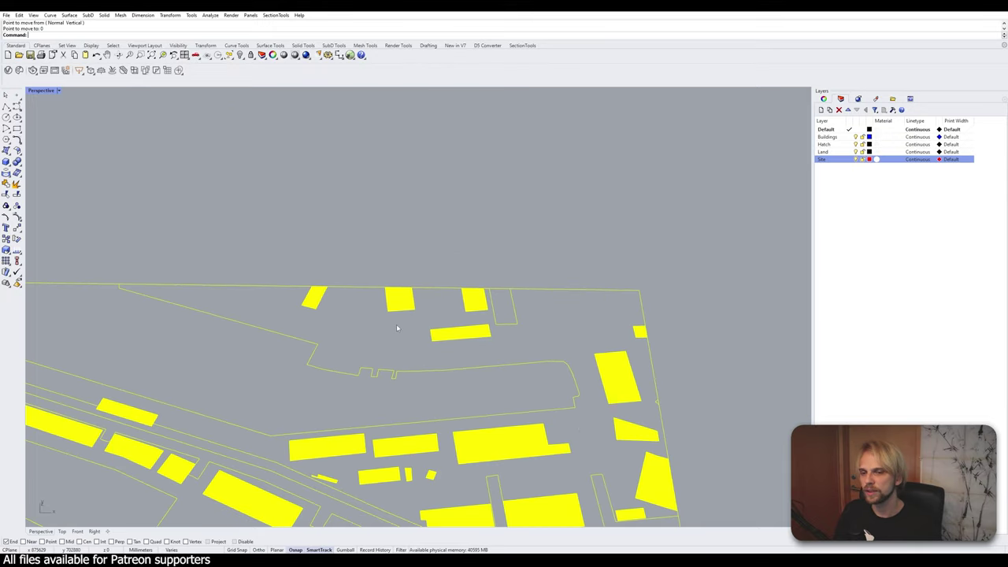
pyautogui.keyDown('shift'); pyautogui.moveTo(395, 327); pyautogui.dragTo(443, 264, button='right'); pyautogui.keyUp('shift')
pyautogui.scroll(10, 350, 317)
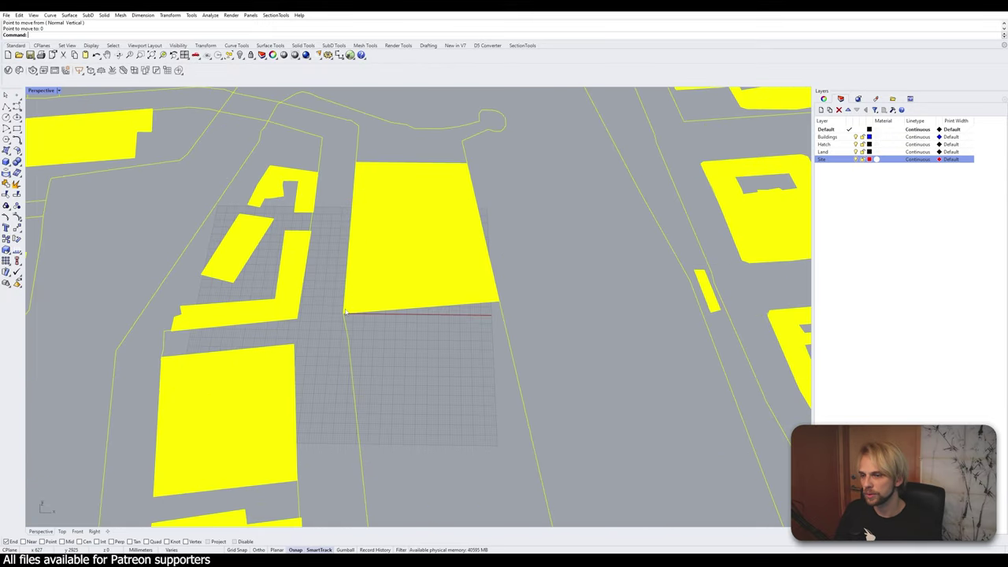
pyautogui.scroll(-5, 355, 322)
pyautogui.scroll(-6, 355, 322)
pyautogui.press('Escape')
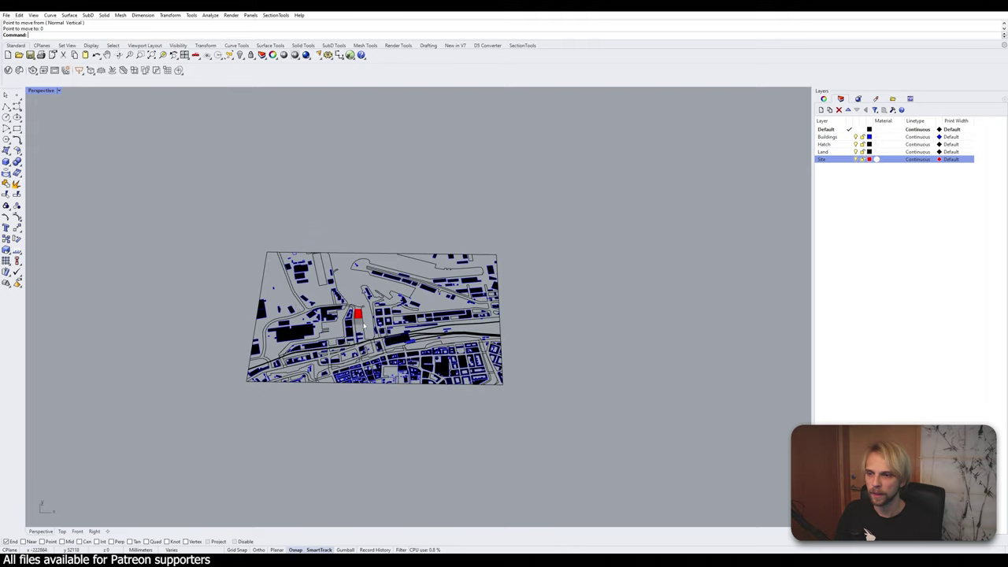
pyautogui.scroll(8, 394, 323)
pyautogui.scroll(-5, 403, 322)
pyautogui.scroll(3, 407, 254)
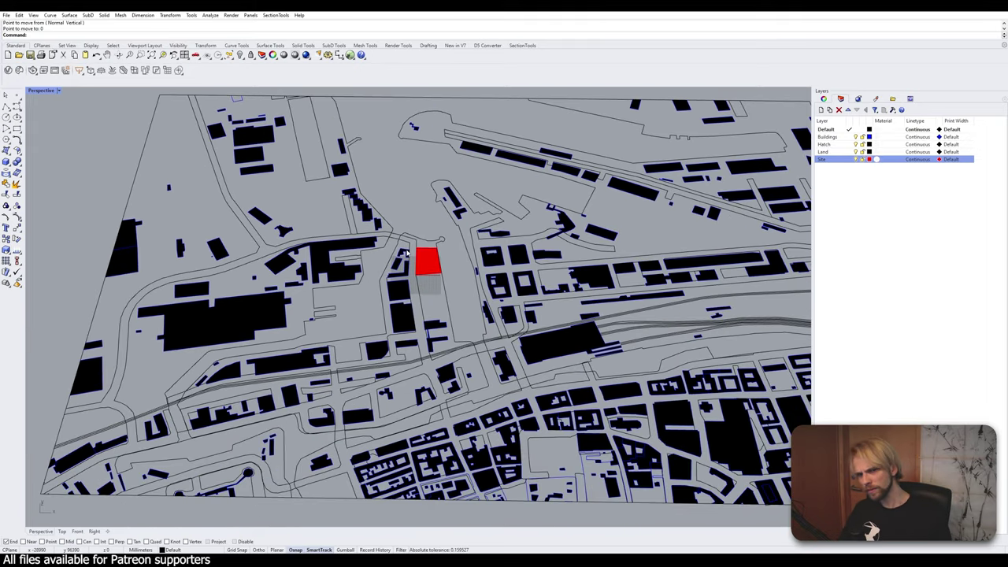
pyautogui.scroll(6, 479, 231)
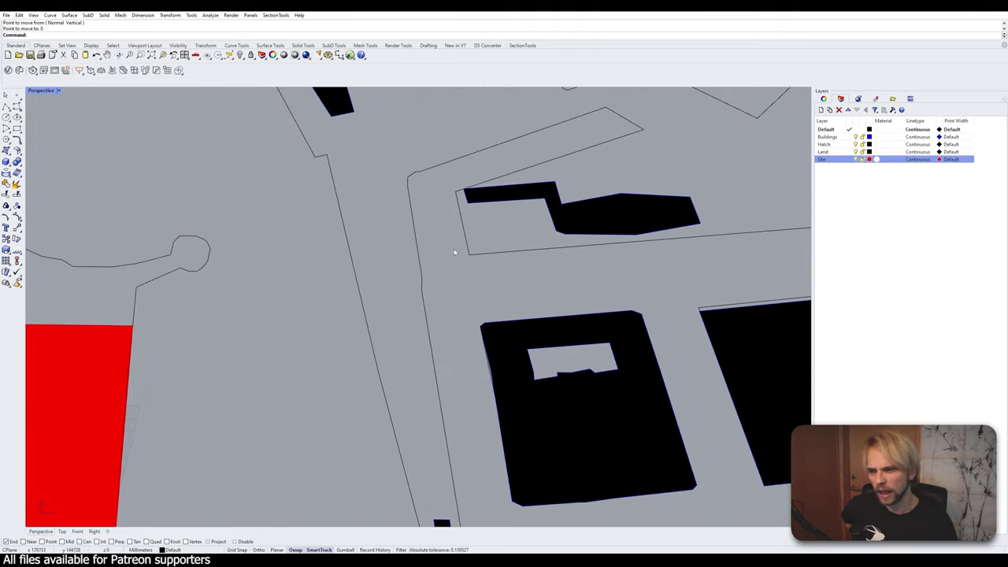
pyautogui.scroll(-3, 252, 299)
# - Delete the red hatch filling the site plot and check its remaining outline curve
pyautogui.click(170, 342)
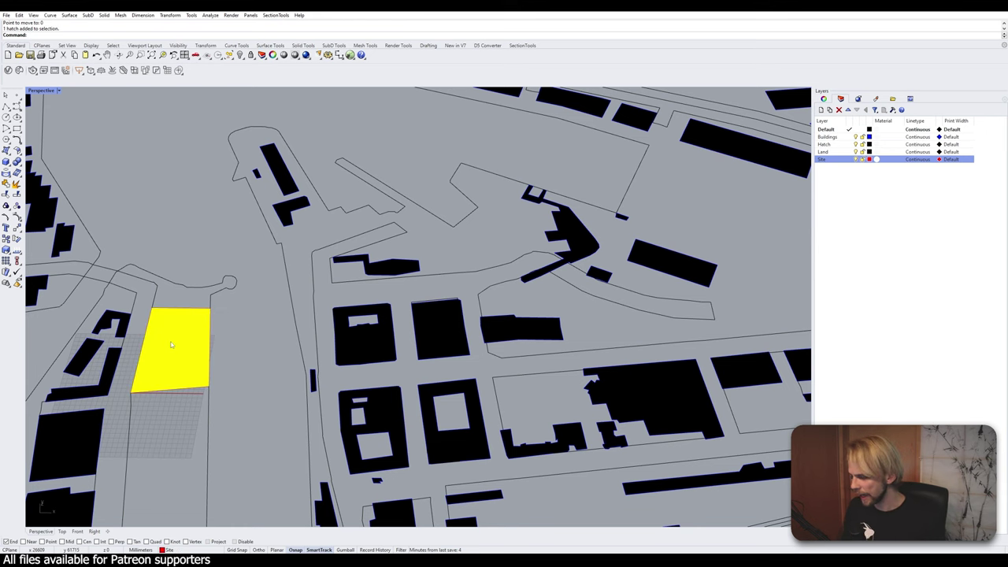
pyautogui.keyDown('shift'); pyautogui.moveTo(171, 344); pyautogui.dragTo(397, 263, button='right'); pyautogui.keyUp('shift')
pyautogui.scroll(8, 421, 258)
pyautogui.scroll(-4, 425, 258)
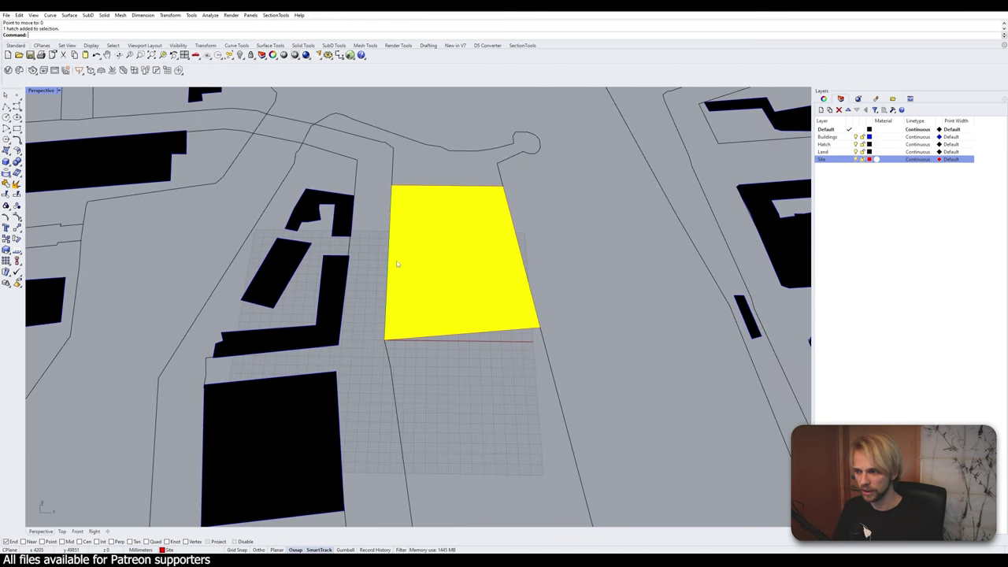
pyautogui.press('Delete')
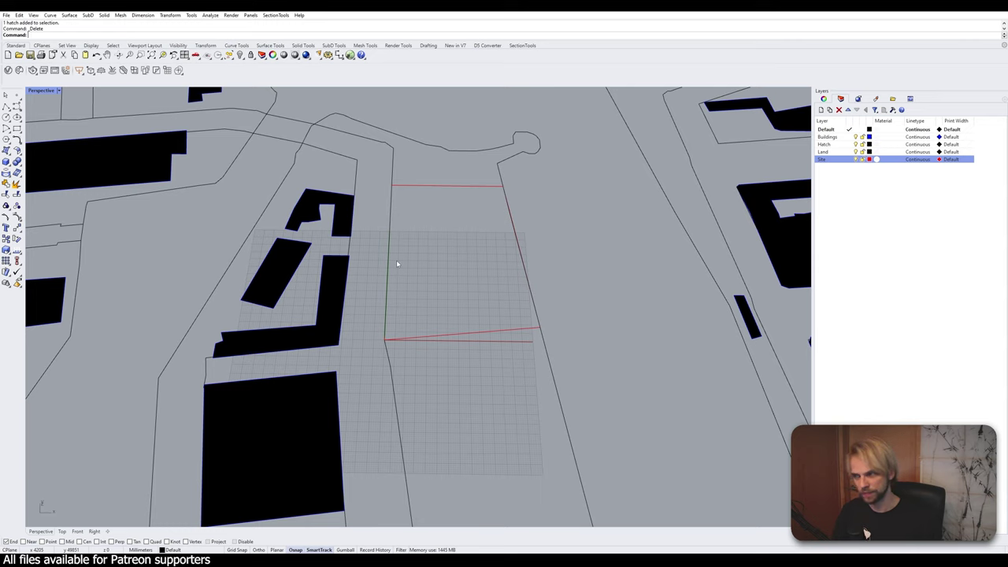
pyautogui.click(435, 186)
pyautogui.moveTo(449, 214); pyautogui.dragTo(430, 166)
pyautogui.click(441, 223)
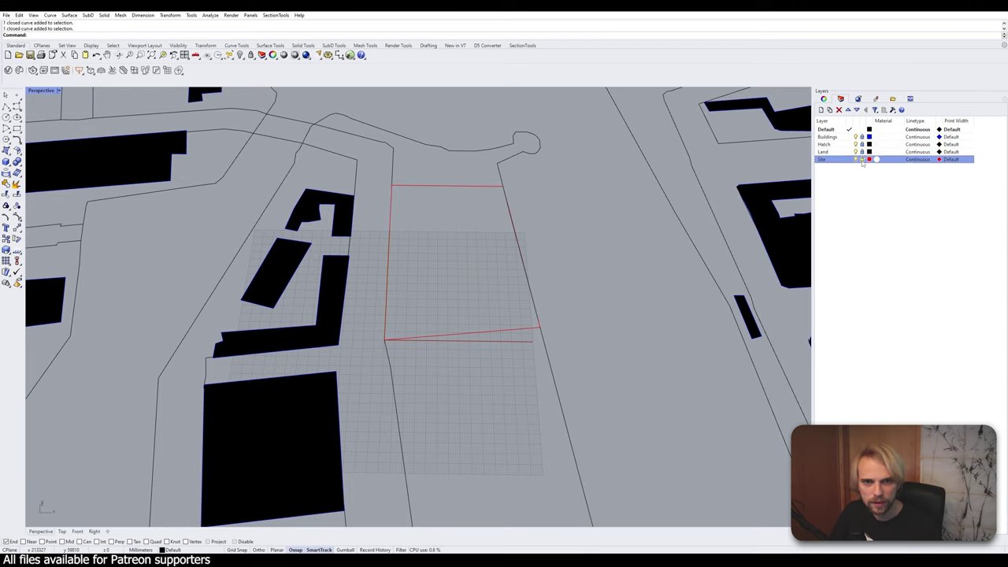
# - Examine the relocated map as a whole and the red site outline up close at the origin
pyautogui.scroll(-10, 457, 268)
pyautogui.scroll(-5, 457, 268)
pyautogui.scroll(1, 433, 276)
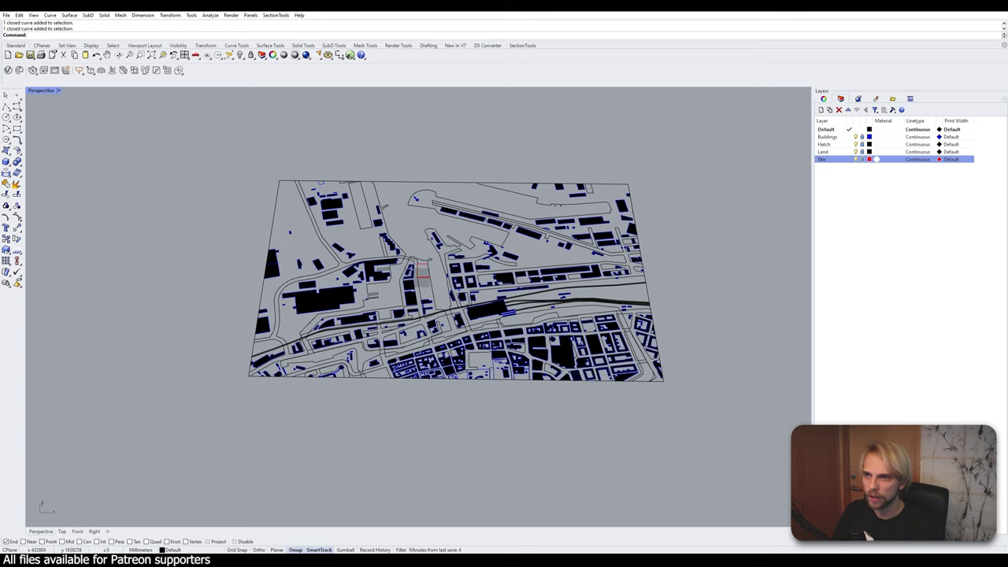
pyautogui.moveTo(452, 10); pyautogui.dragTo(478, 3)
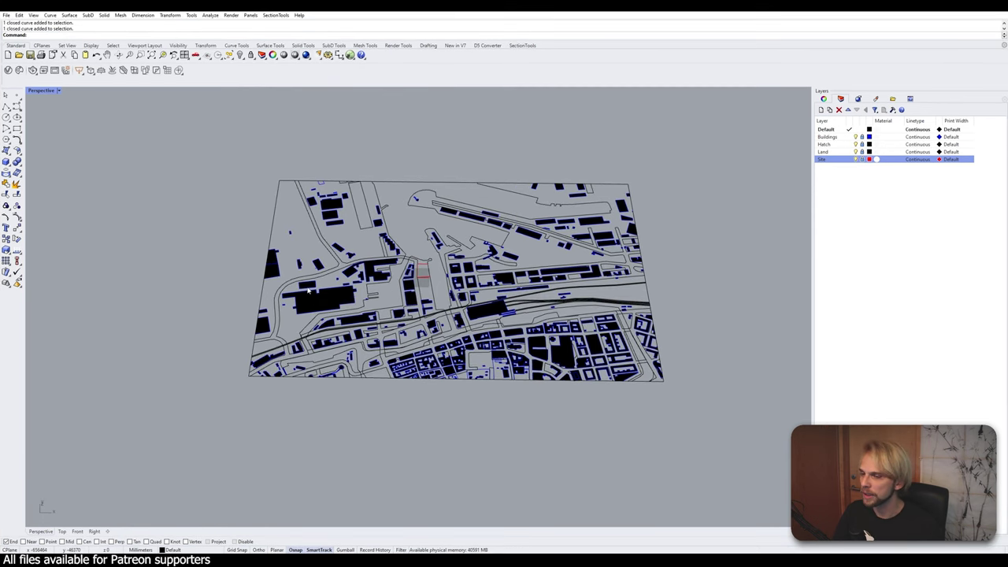
pyautogui.scroll(15, 427, 273)
pyautogui.scroll(-8, 360, 285)
pyautogui.scroll(18, 360, 287)
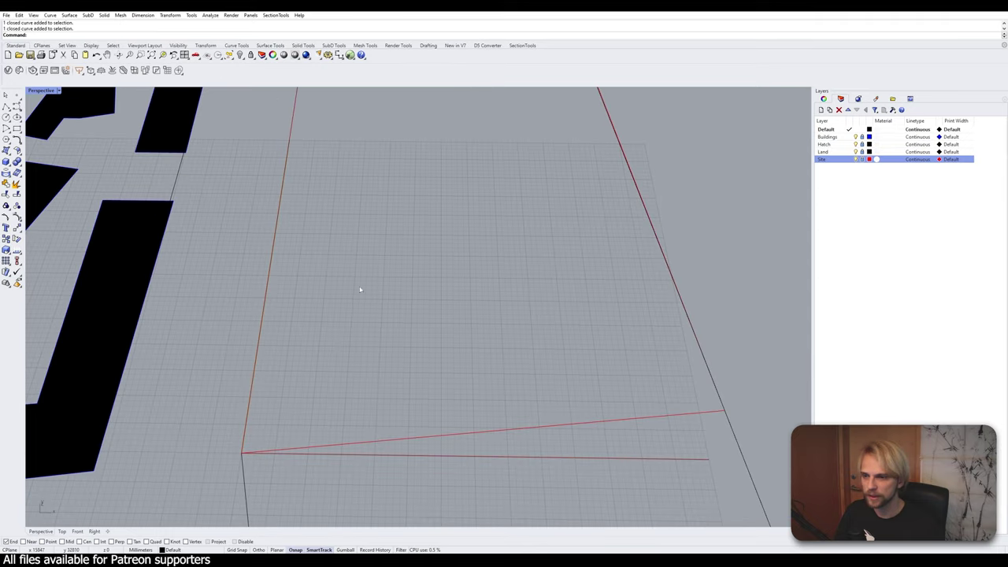
pyautogui.scroll(-4, 327, 350)
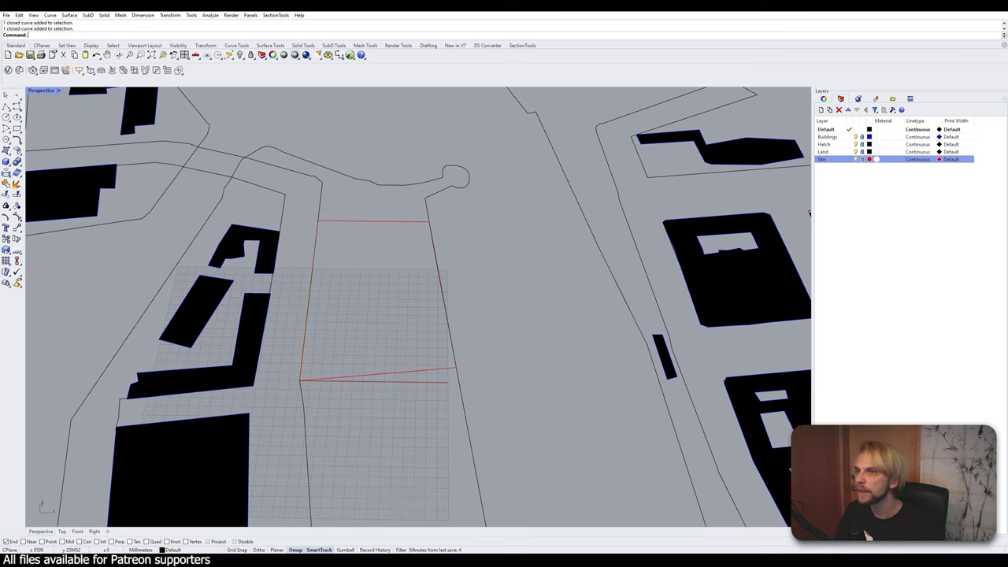
# - Reduce the Rhino window from full screen and move it aside to uncover Revit's Level 1 floor plan
pyautogui.moveTo(321, 6); pyautogui.dragTo(315, 419)
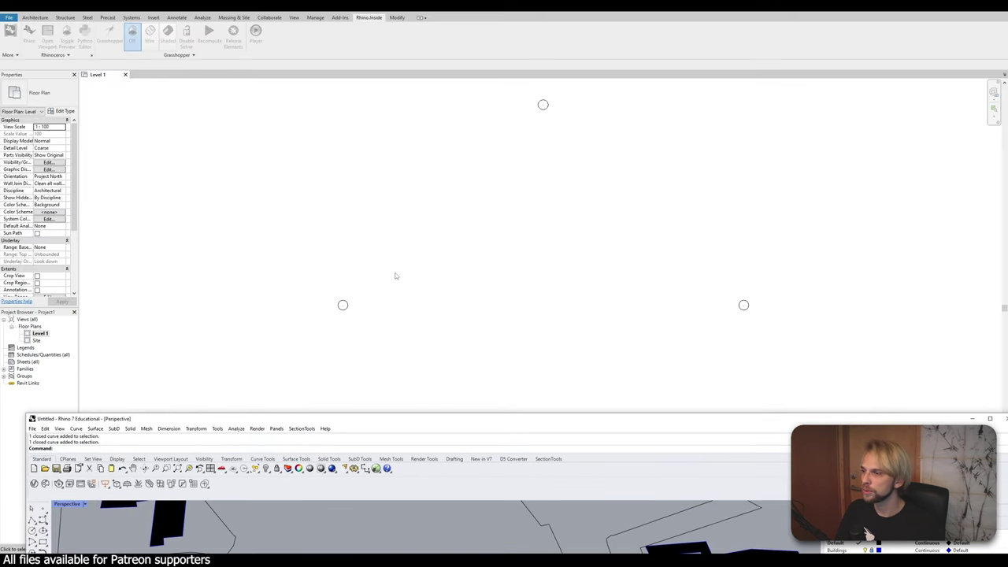
pyautogui.doubleClick(358, 418)
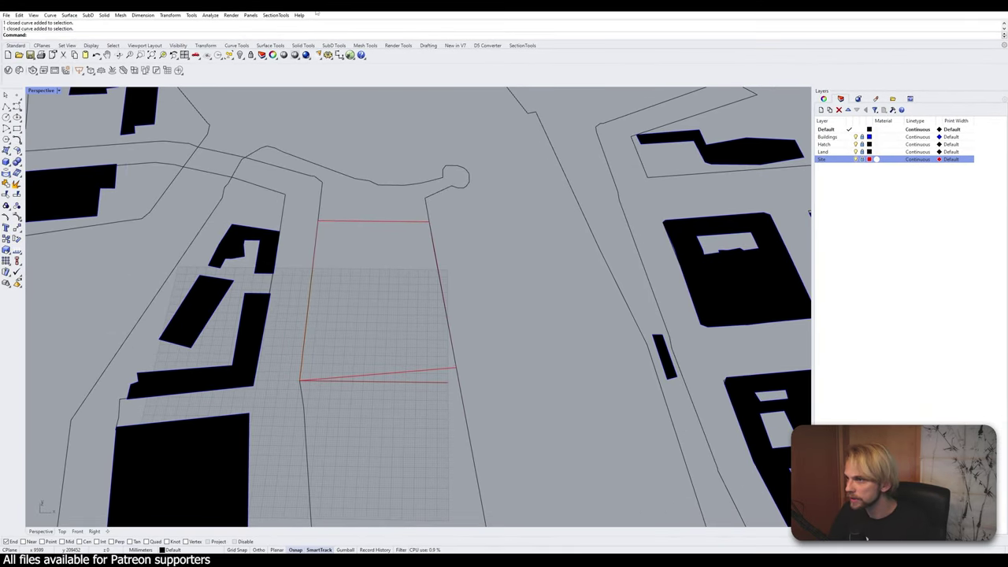
pyautogui.moveTo(316, 11); pyautogui.dragTo(334, 245)
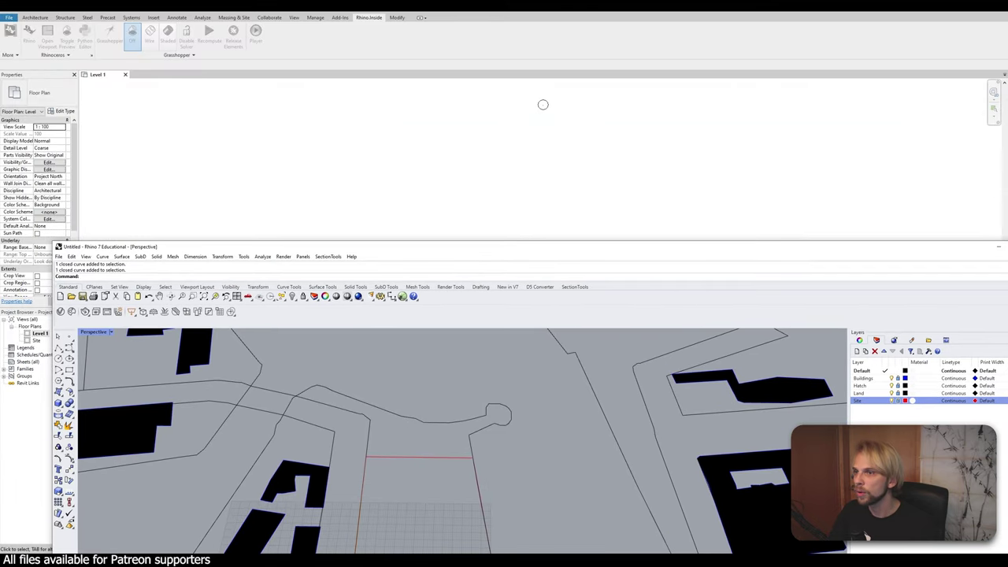
pyautogui.click(542, 104)
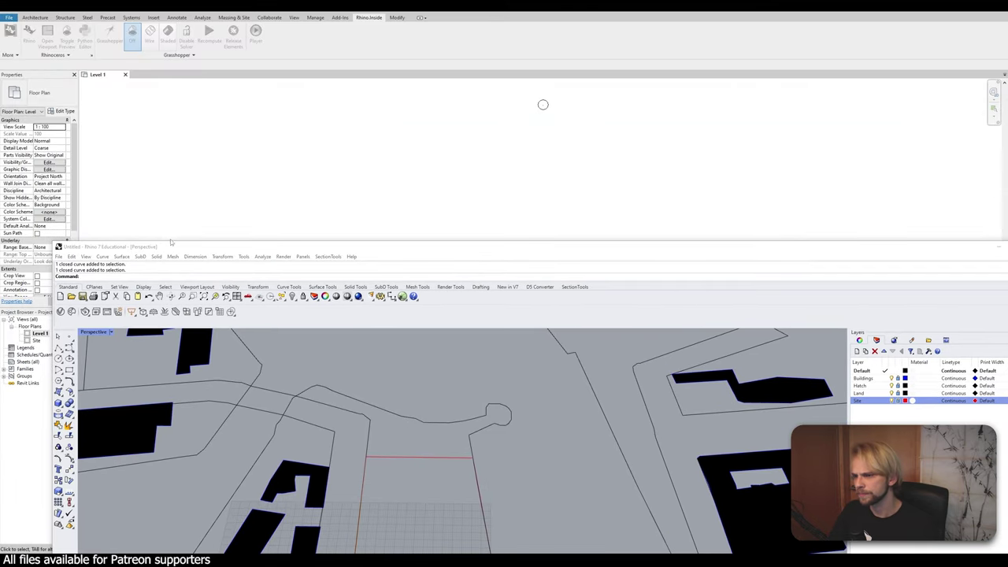
pyautogui.click(307, 270)
pyautogui.moveTo(309, 248); pyautogui.dragTo(635, 235)
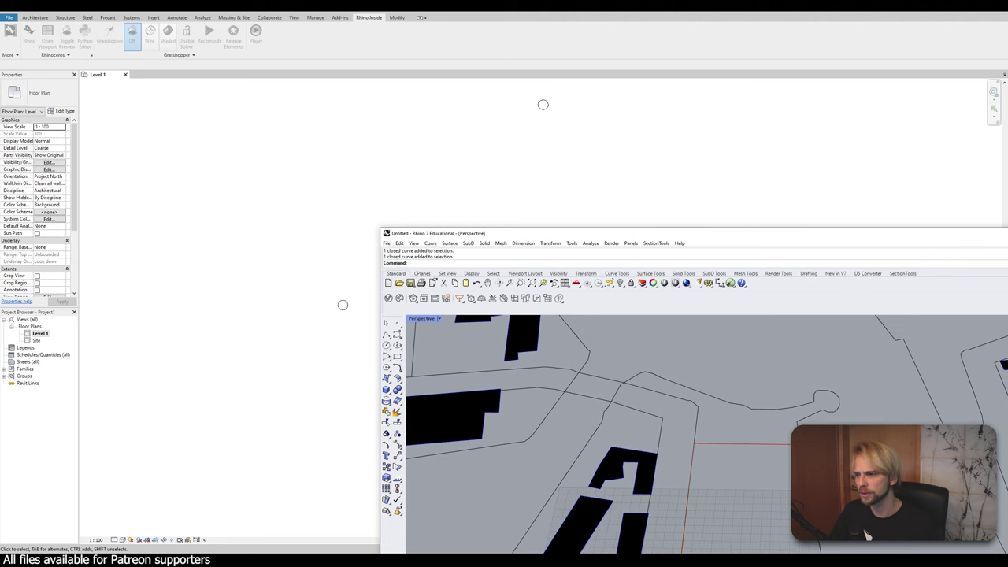
# - Switch to Revit, open Grasshopper through Rhino.Inside and position its window beside Rhino's, below Revit's floor plan
pyautogui.click(31, 326)
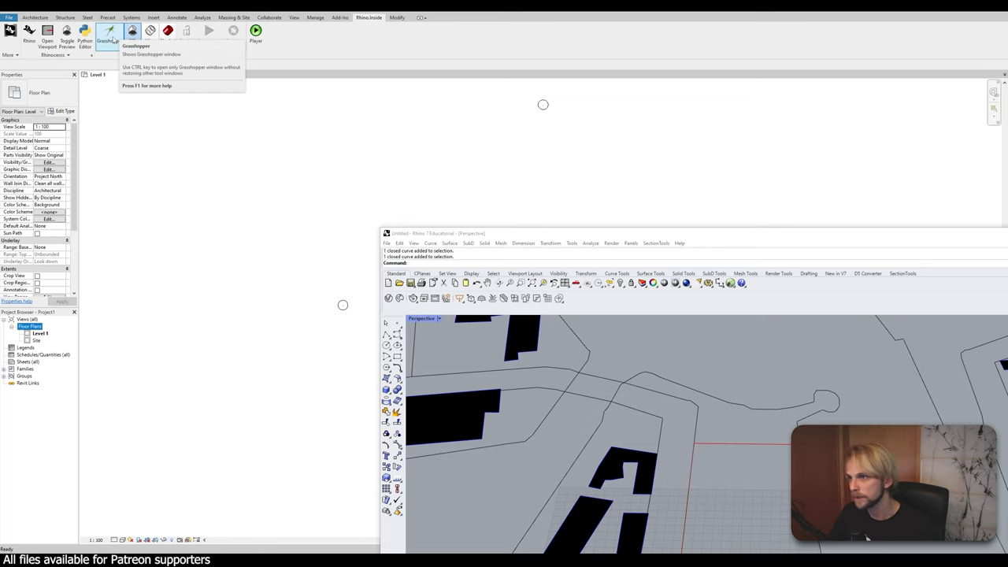
pyautogui.click(110, 35)
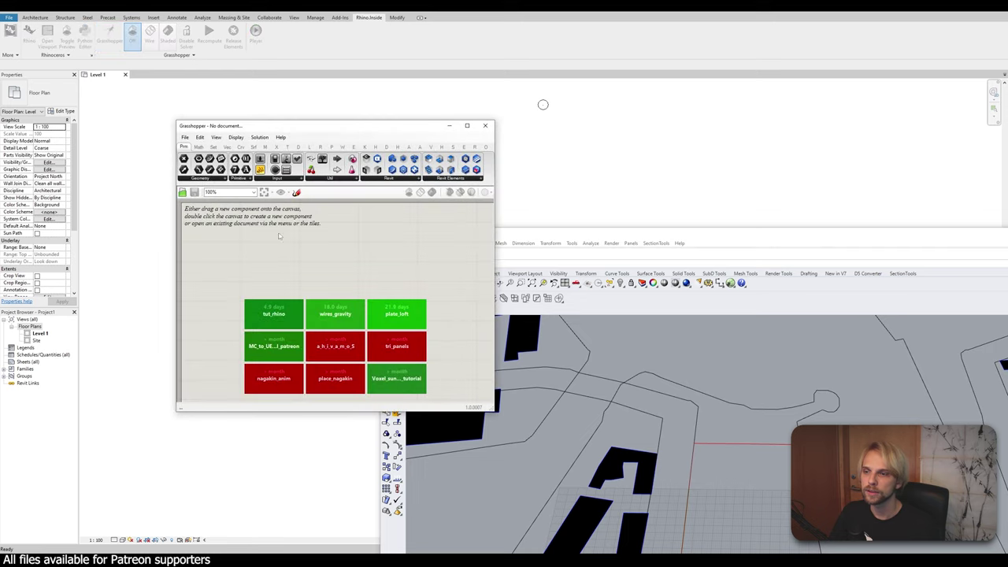
pyautogui.moveTo(300, 131); pyautogui.dragTo(196, 72)
pyautogui.moveTo(531, 233); pyautogui.dragTo(496, 77)
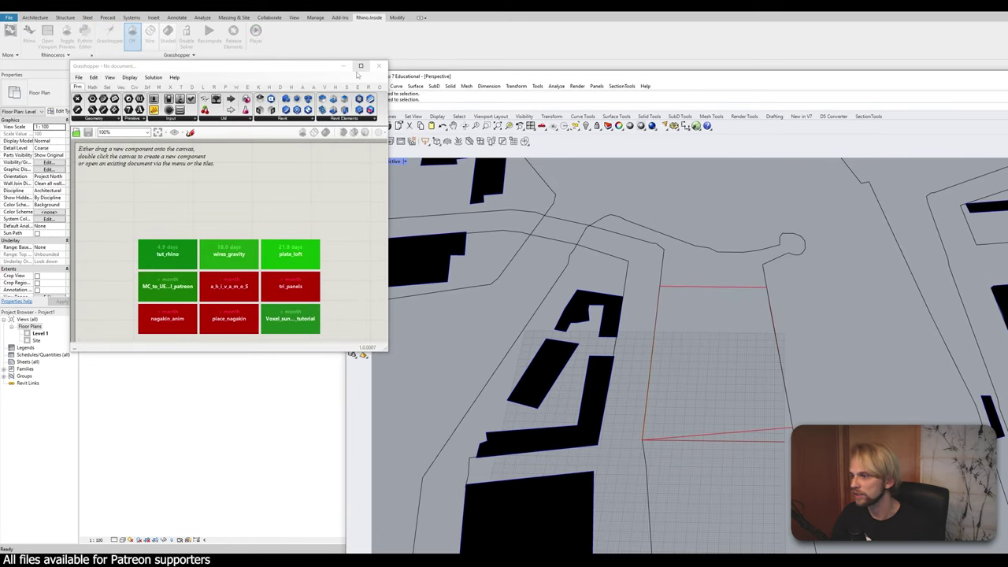
pyautogui.moveTo(302, 67); pyautogui.dragTo(272, 265)
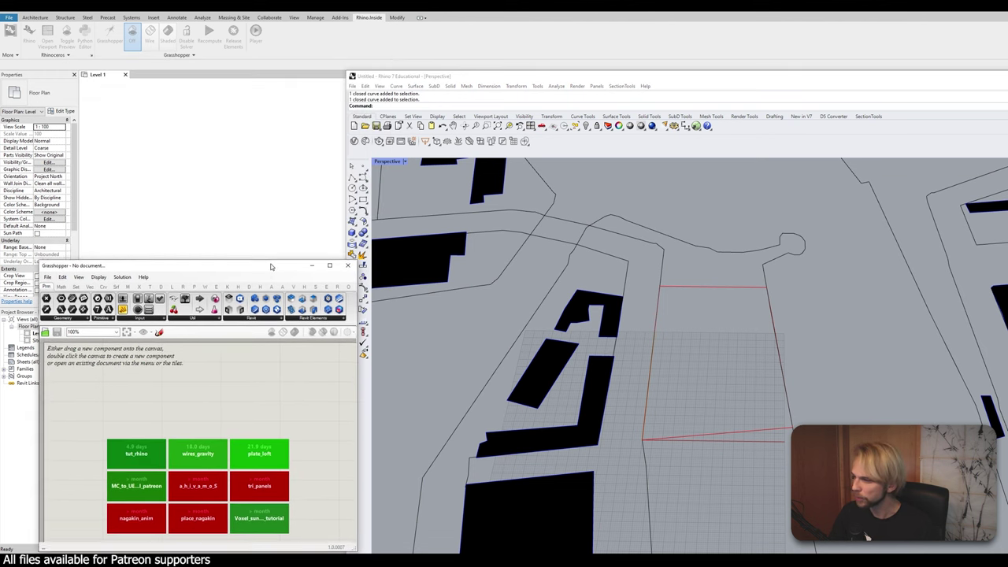
# - Place the Rhino window along the right half of the screen and widen the Grasshopper window beside it, keeping Revit's plan in view
pyautogui.moveTo(417, 77); pyautogui.dragTo(476, 22)
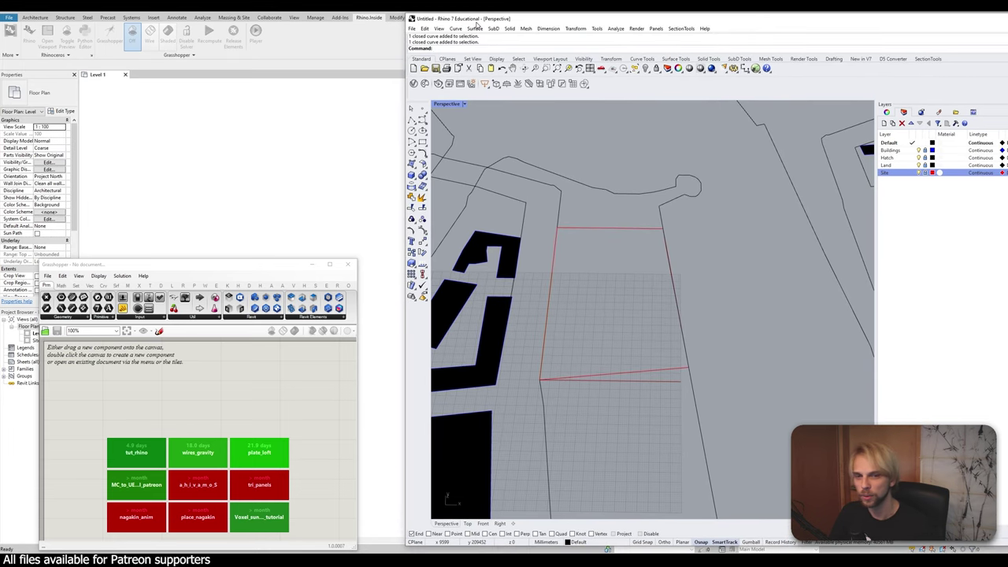
pyautogui.moveTo(236, 268); pyautogui.dragTo(273, 264)
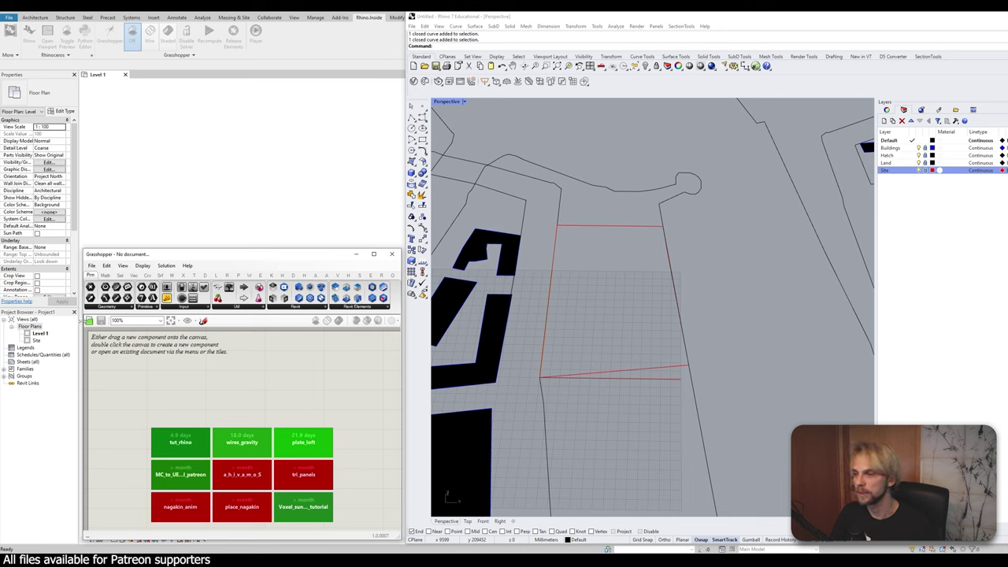
pyautogui.moveTo(83, 319); pyautogui.dragTo(32, 319)
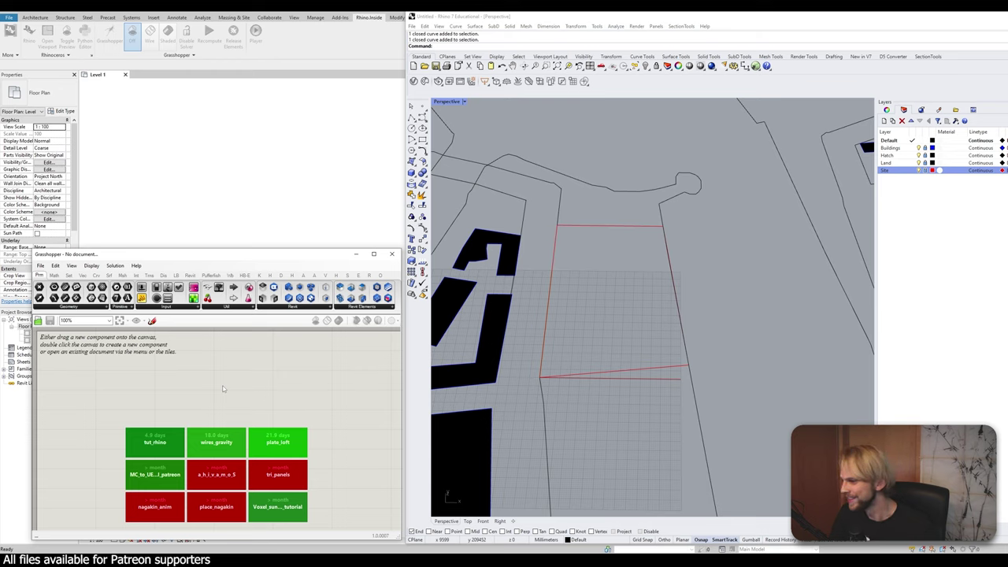
pyautogui.scroll(-3, 223, 389)
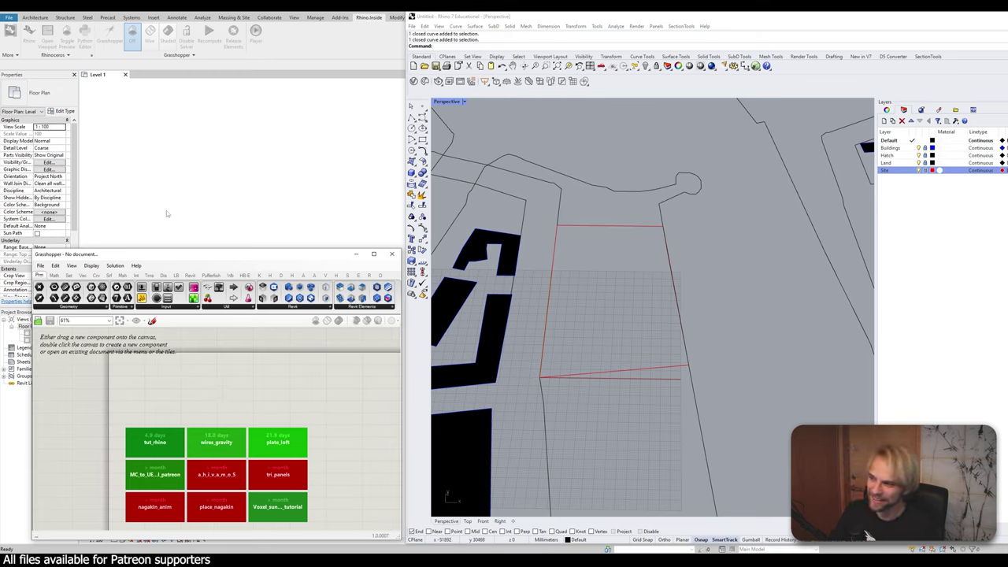
pyautogui.click(595, 233)
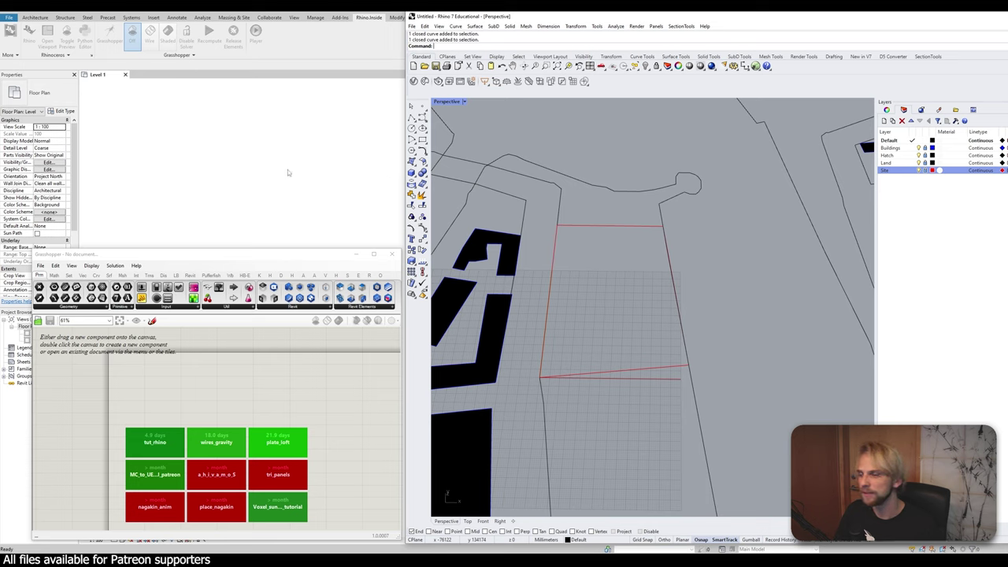
# - Add a Curve parameter to the empty Grasshopper canvas and reposition it
pyautogui.click(210, 385)
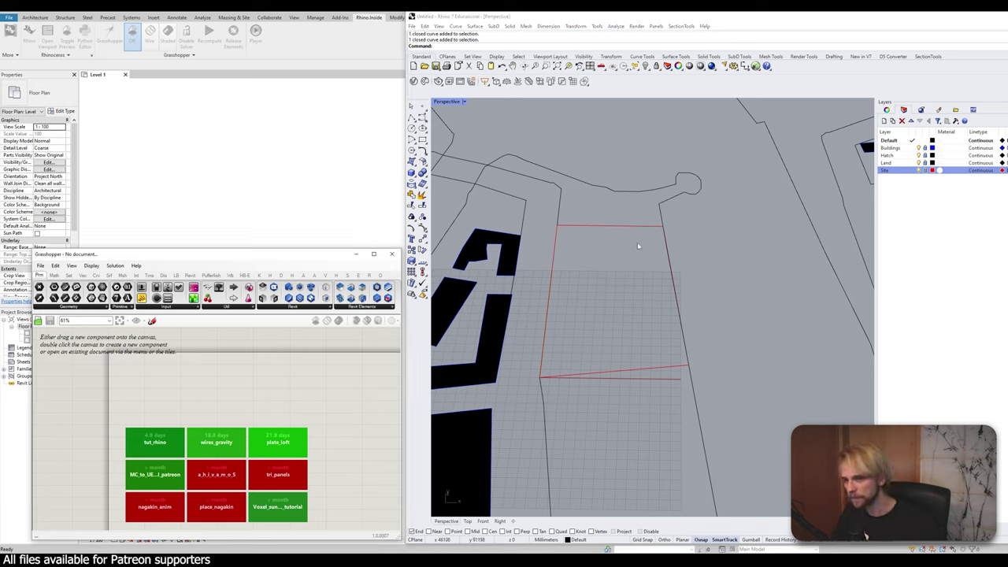
pyautogui.click(585, 225)
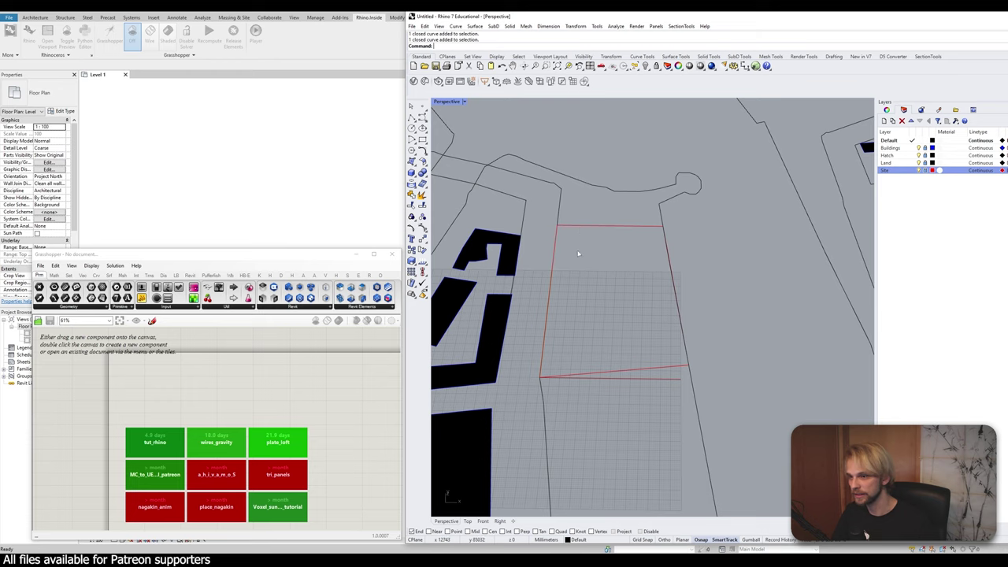
pyautogui.doubleClick(171, 380)
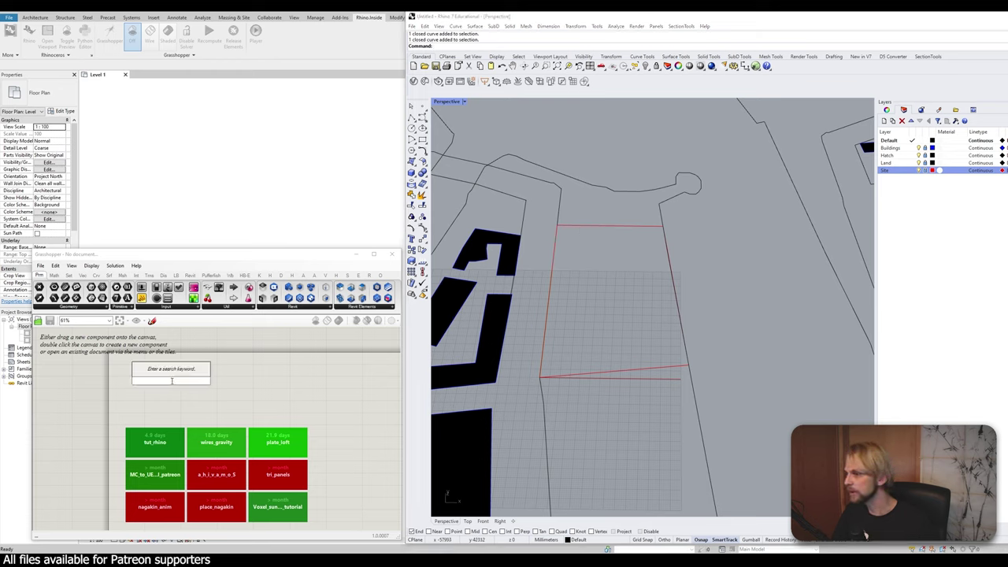
pyautogui.scroll(-3, 241, 378)
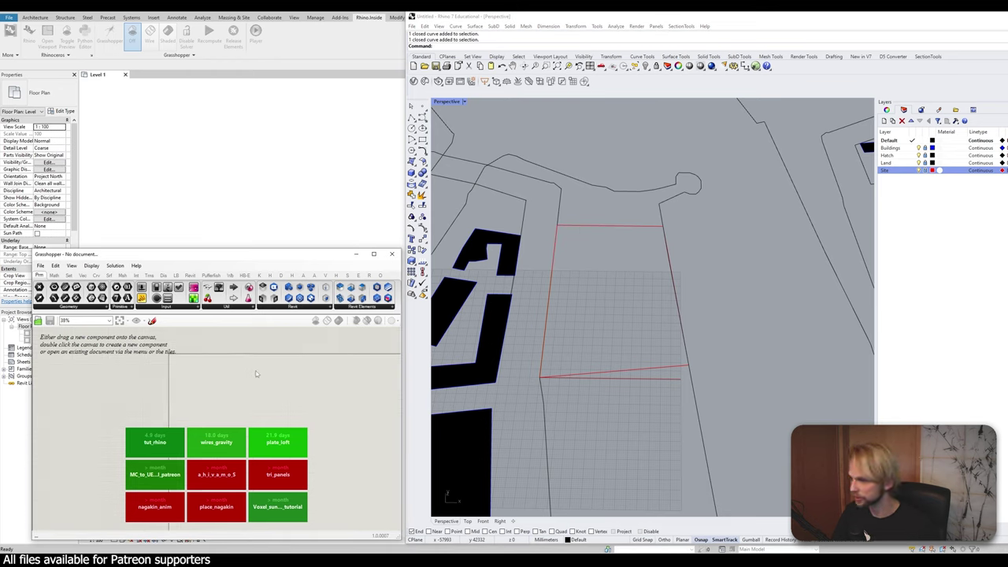
pyautogui.doubleClick(255, 374)
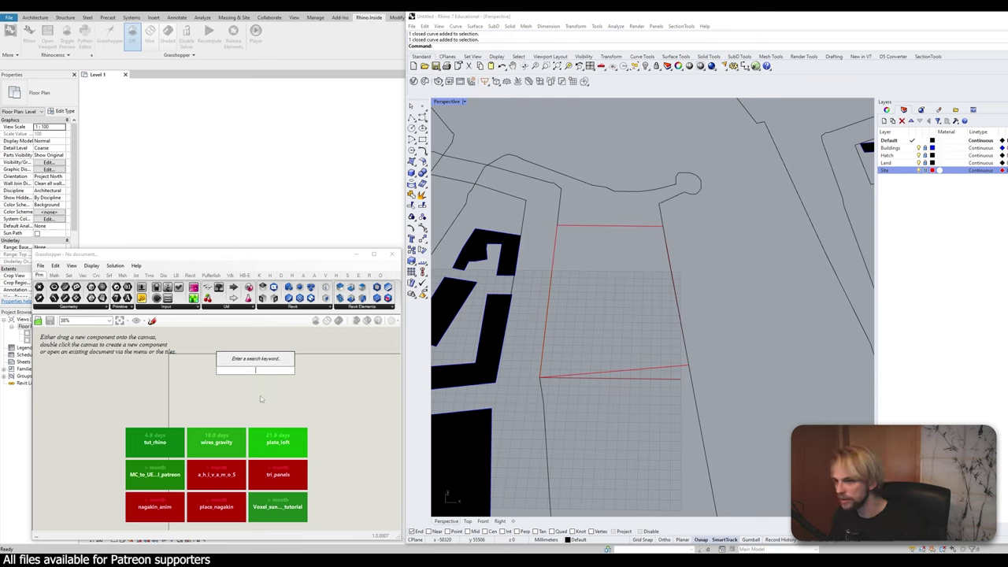
pyautogui.doubleClick(303, 383)
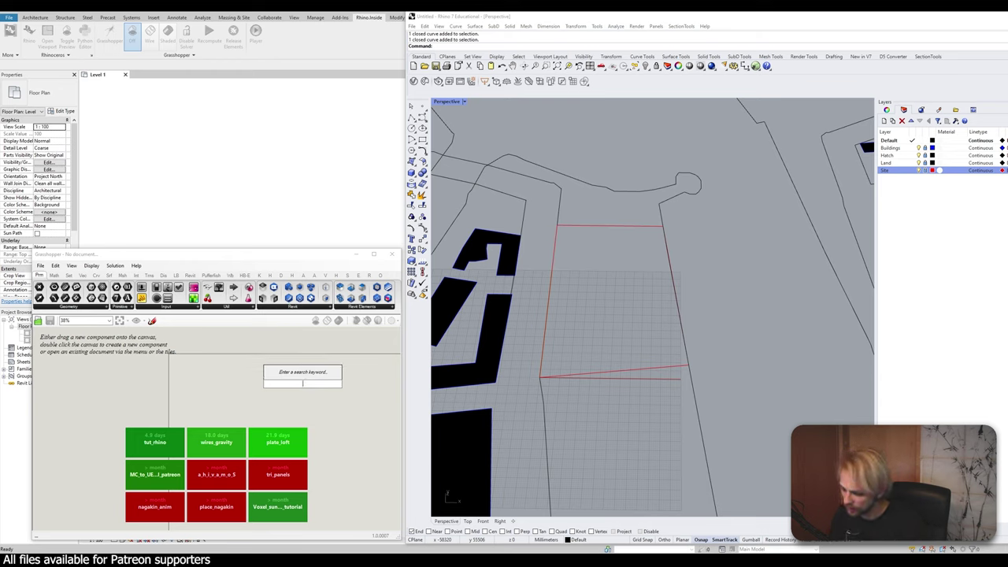
pyautogui.write('curve')
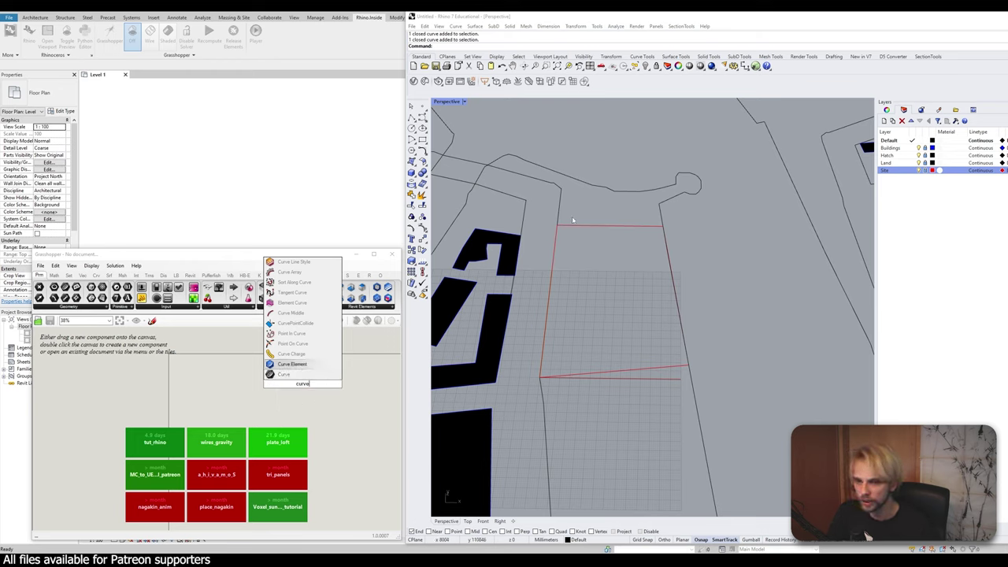
pyautogui.click(289, 377)
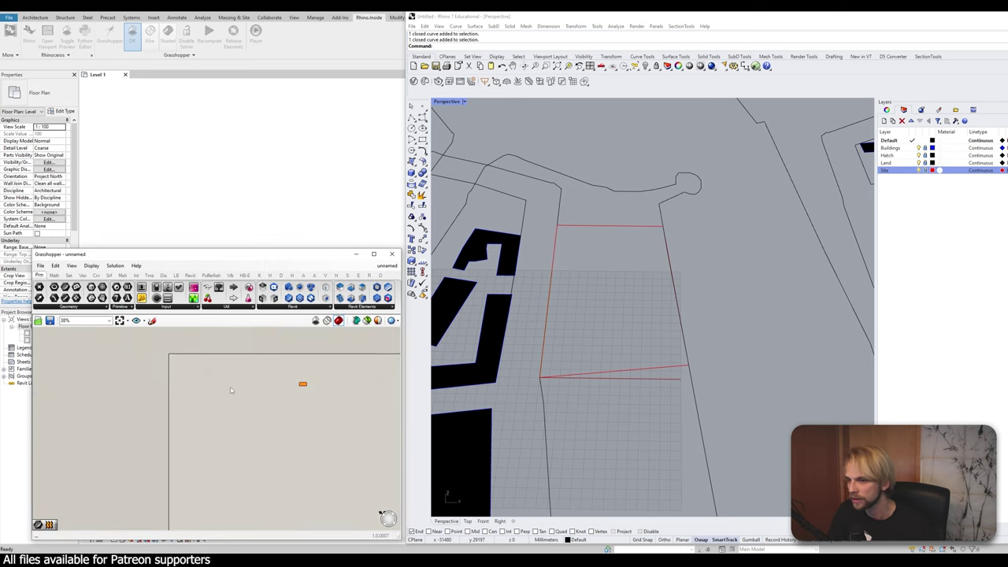
pyautogui.scroll(2, 275, 386)
pyautogui.moveTo(315, 386); pyautogui.dragTo(212, 371)
pyautogui.scroll(5, 205, 371)
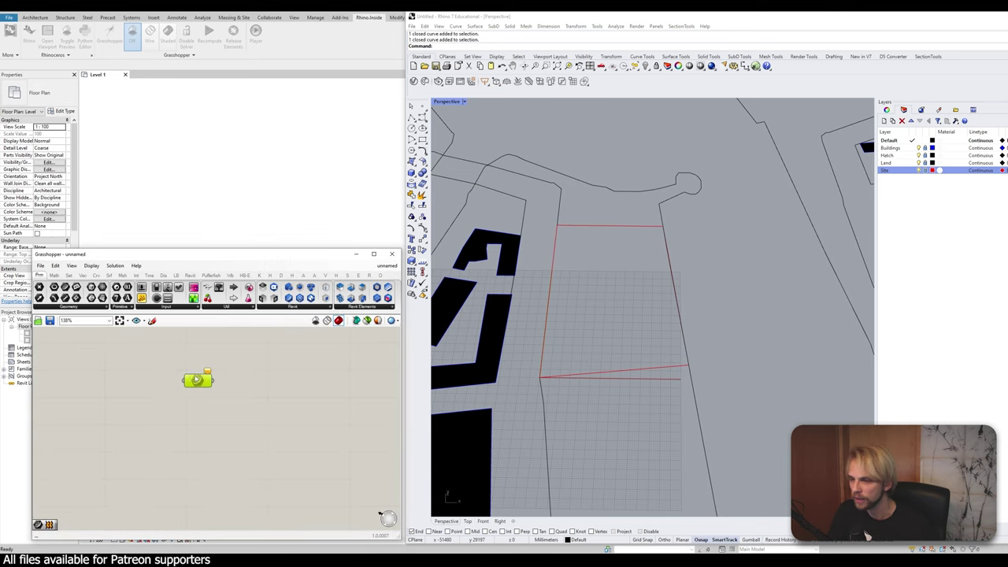
# - Add a Bifocals component to label the Grasshopper components and place it well away from the Curve parameter
pyautogui.scroll(-2, 197, 372)
pyautogui.doubleClick(171, 369)
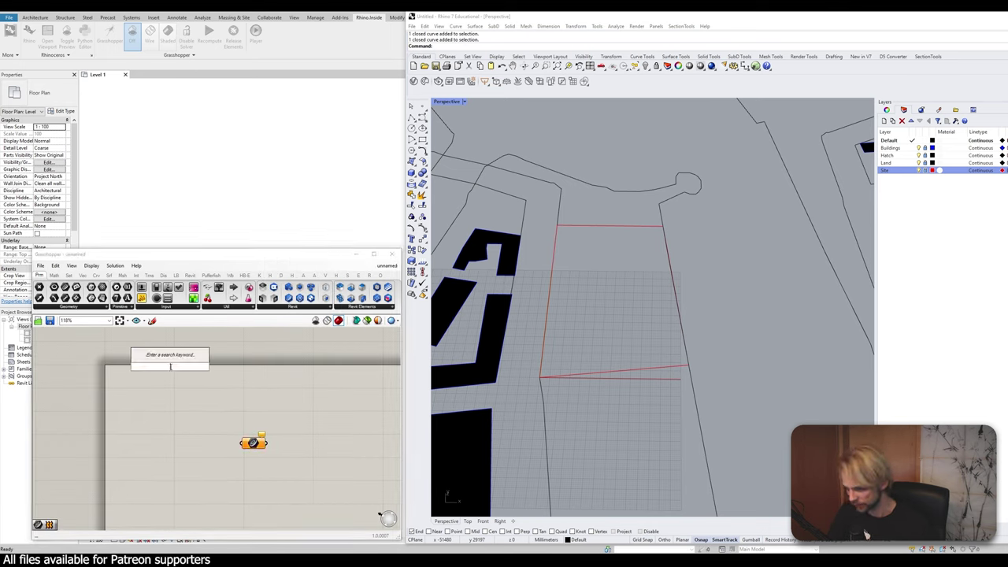
pyautogui.write('bifo')
pyautogui.press('Return')
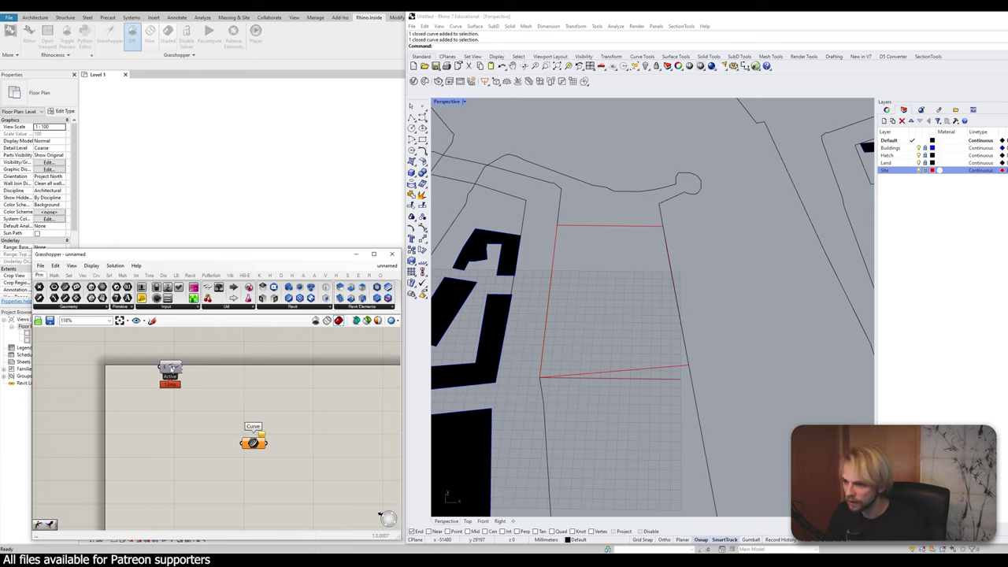
pyautogui.moveTo(171, 368); pyautogui.dragTo(72, 362)
pyautogui.scroll(-4, 226, 448)
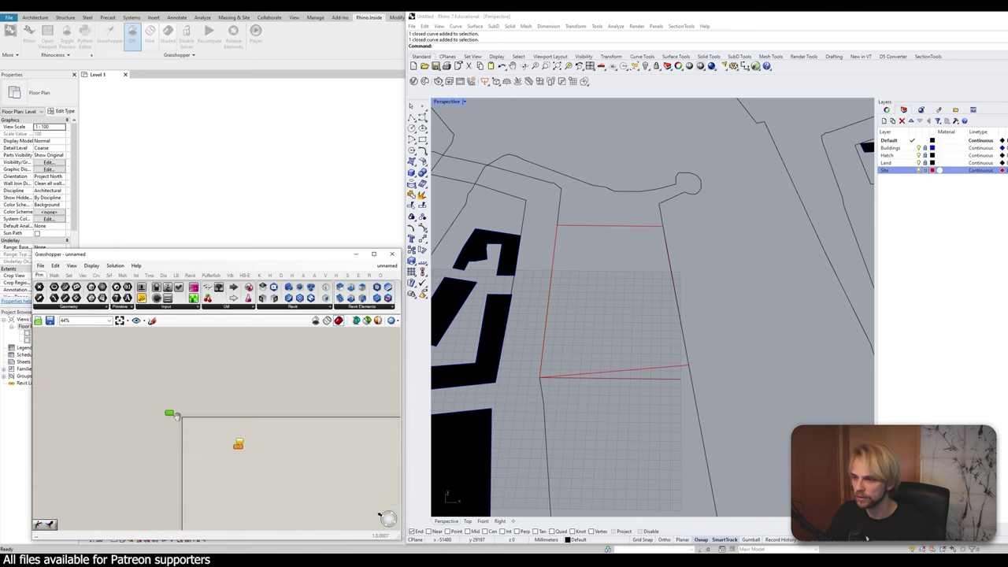
pyautogui.scroll(2, 139, 399)
pyautogui.moveTo(184, 425); pyautogui.dragTo(95, 354)
pyautogui.moveTo(136, 368); pyautogui.dragTo(176, 434, button='right')
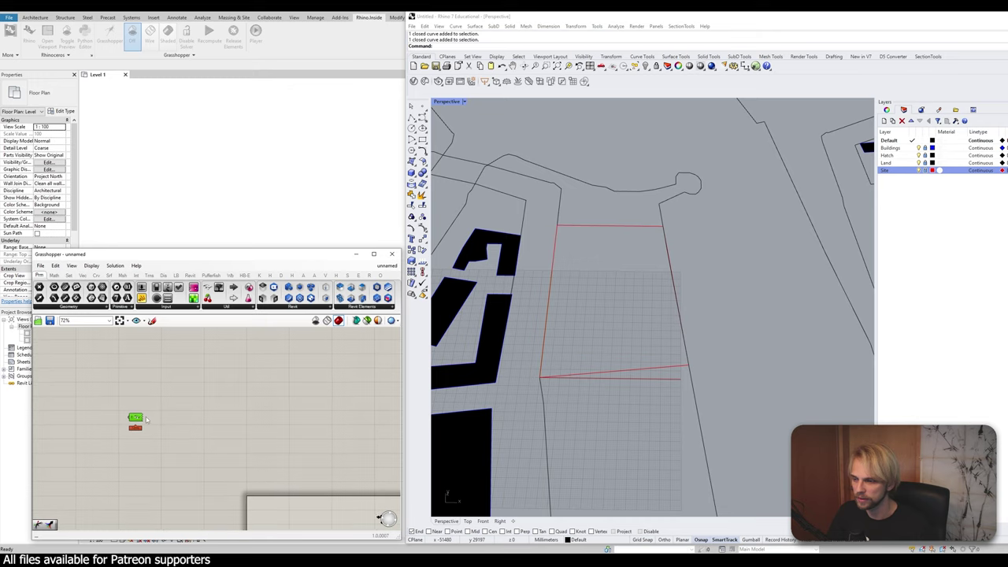
# - Shift the Curve parameter sideways to leave free canvas space beside it
pyautogui.moveTo(246, 508); pyautogui.dragTo(210, 412, button='right')
pyautogui.scroll(4, 298, 433)
pyautogui.scroll(3, 309, 447)
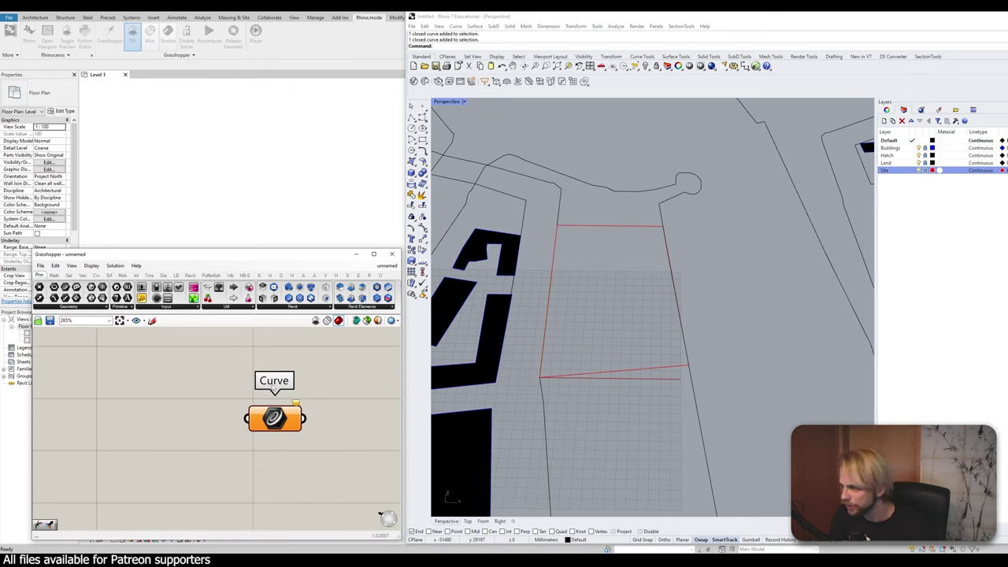
pyautogui.moveTo(274, 425); pyautogui.dragTo(200, 430)
pyautogui.click(236, 398)
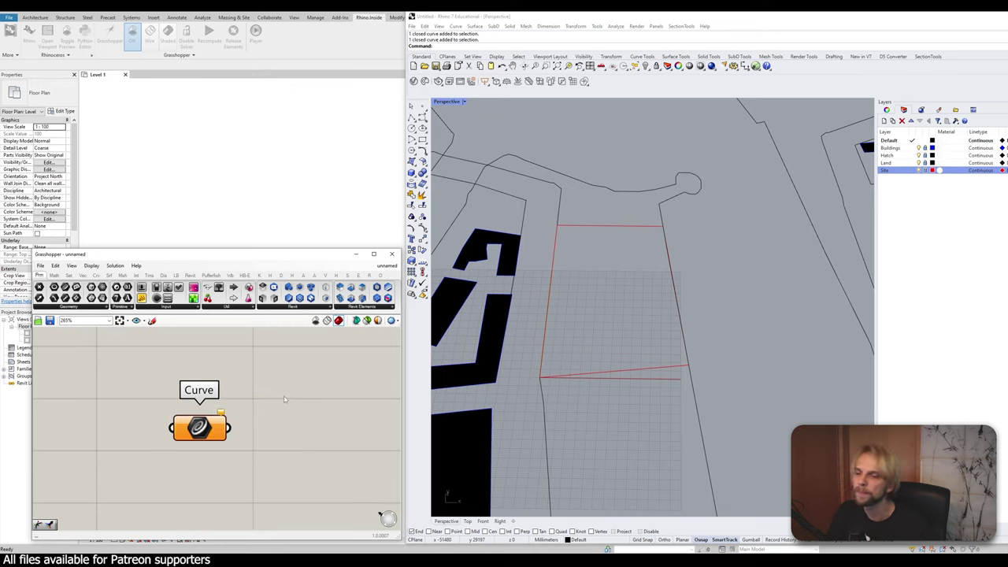
pyautogui.scroll(-3, 236, 398)
pyautogui.scroll(3, 236, 398)
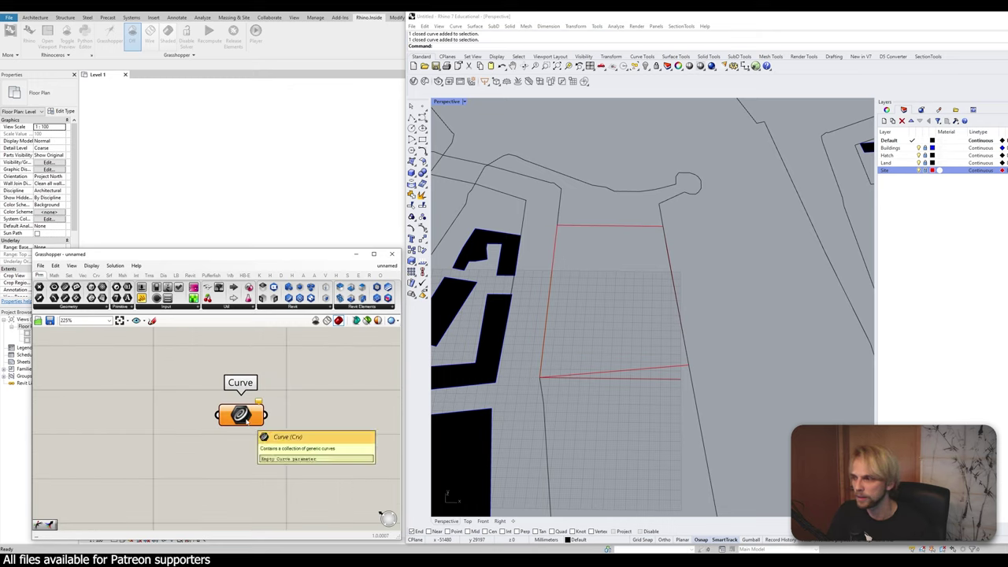
pyautogui.scroll(-1, 247, 421)
pyautogui.moveTo(230, 422); pyautogui.dragTo(152, 404, button='right')
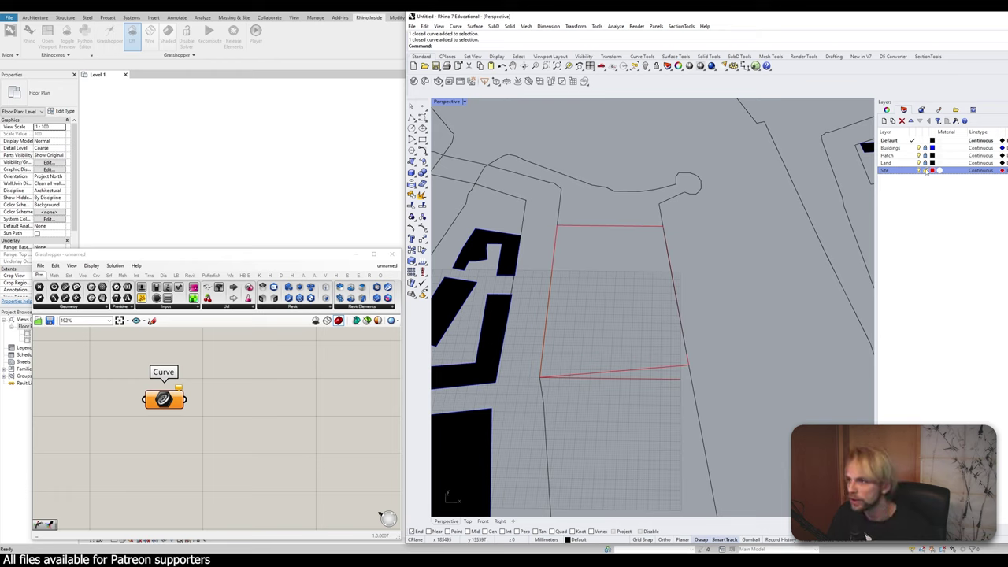
# - Reference the closed red site outline from Rhino as the single curve of the Curve parameter
pyautogui.click(574, 228)
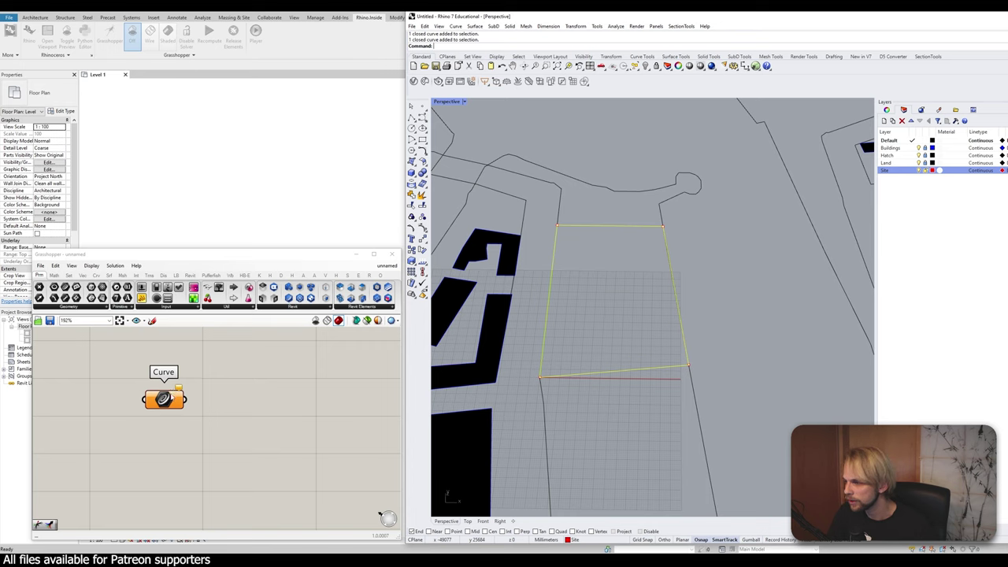
pyautogui.rightClick(175, 393)
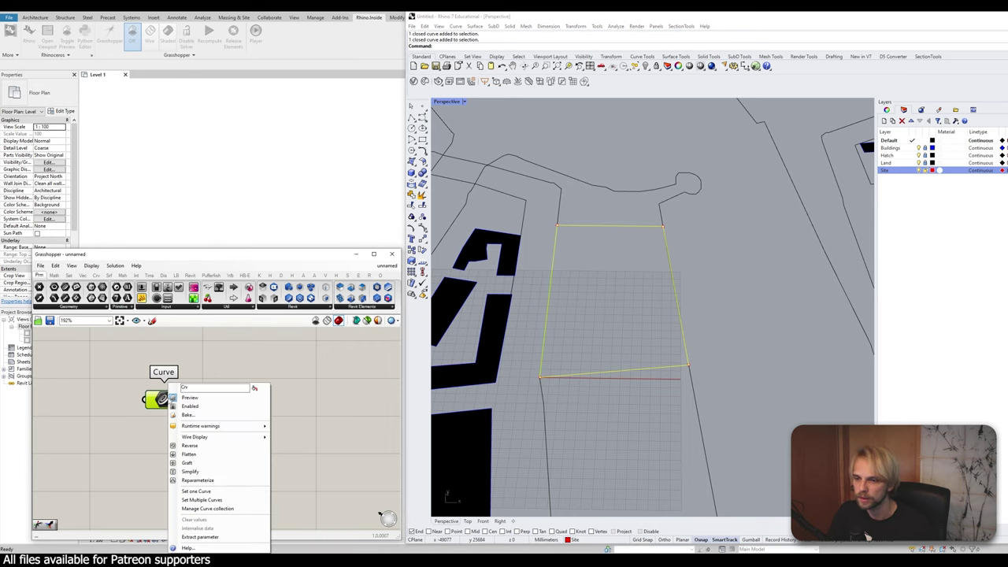
pyautogui.click(197, 492)
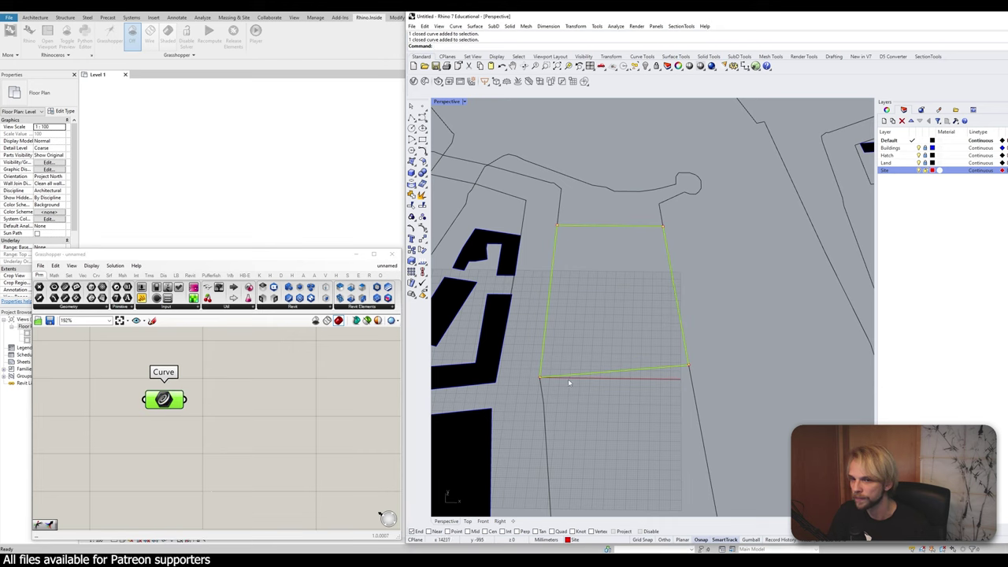
pyautogui.click(271, 411)
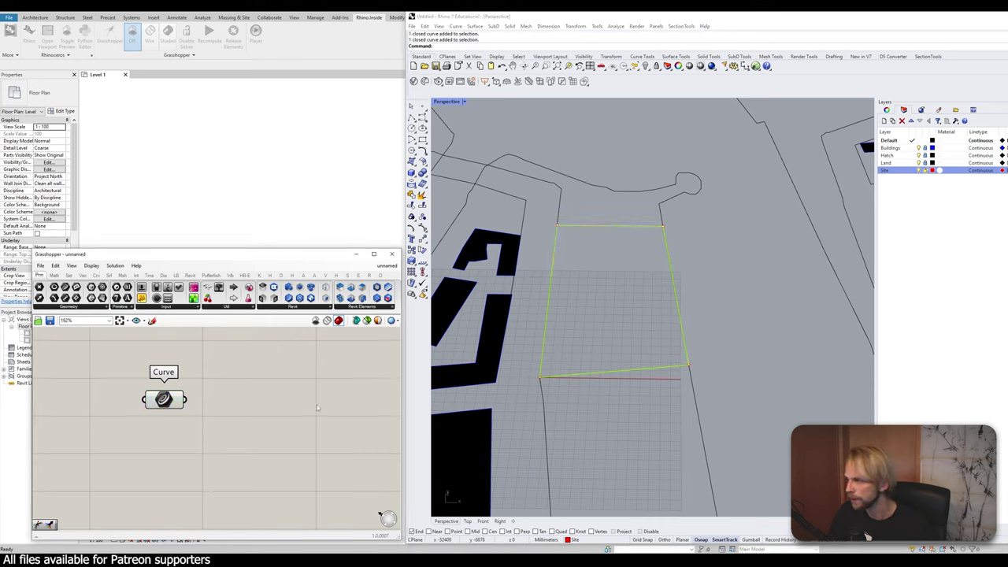
# - Check the link between the Curve parameter and Rhino's site outline by repeatedly selecting and deselecting the parameter
pyautogui.click(572, 417)
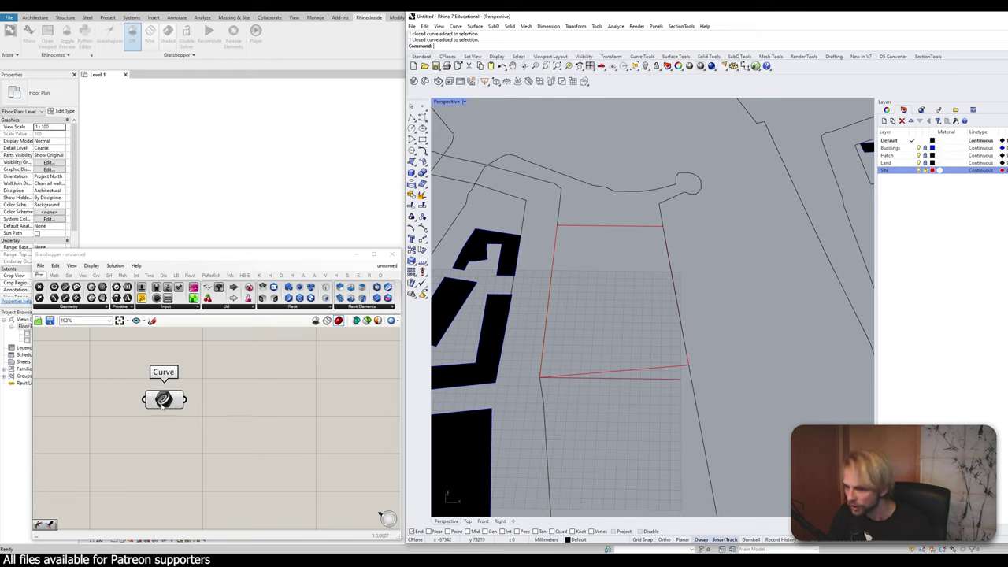
pyautogui.click(161, 402)
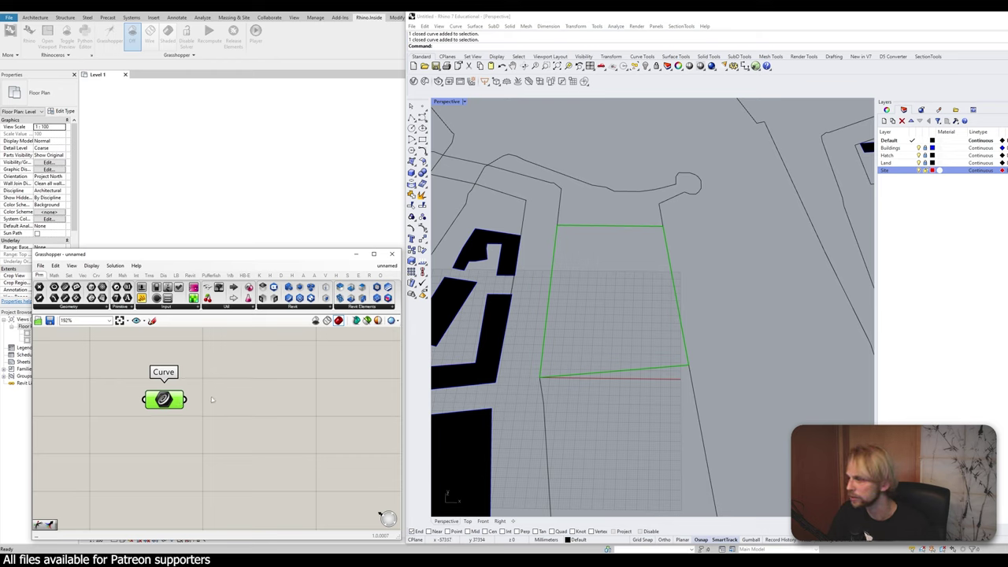
pyautogui.click(607, 462)
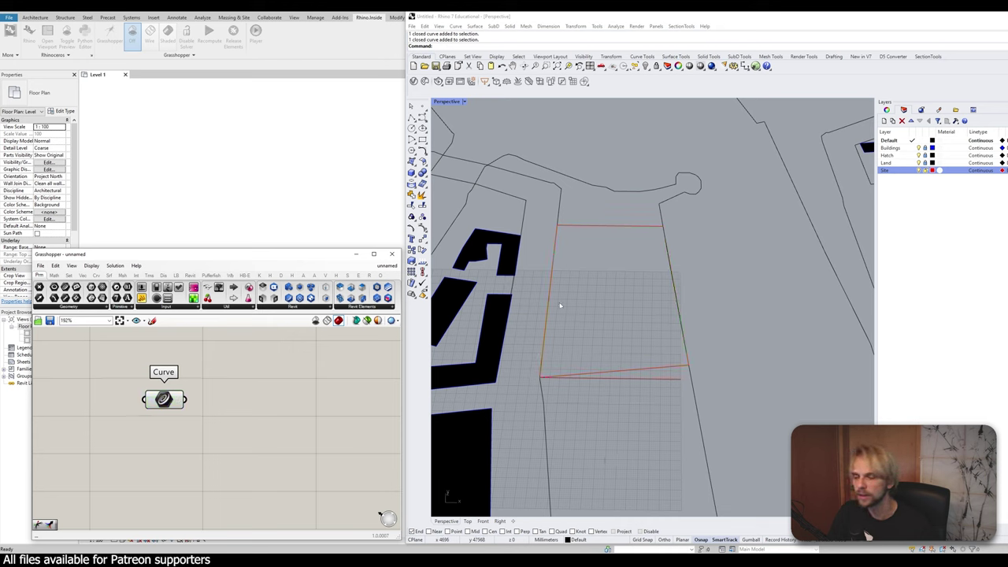
pyautogui.moveTo(163, 399); pyautogui.dragTo(160, 416)
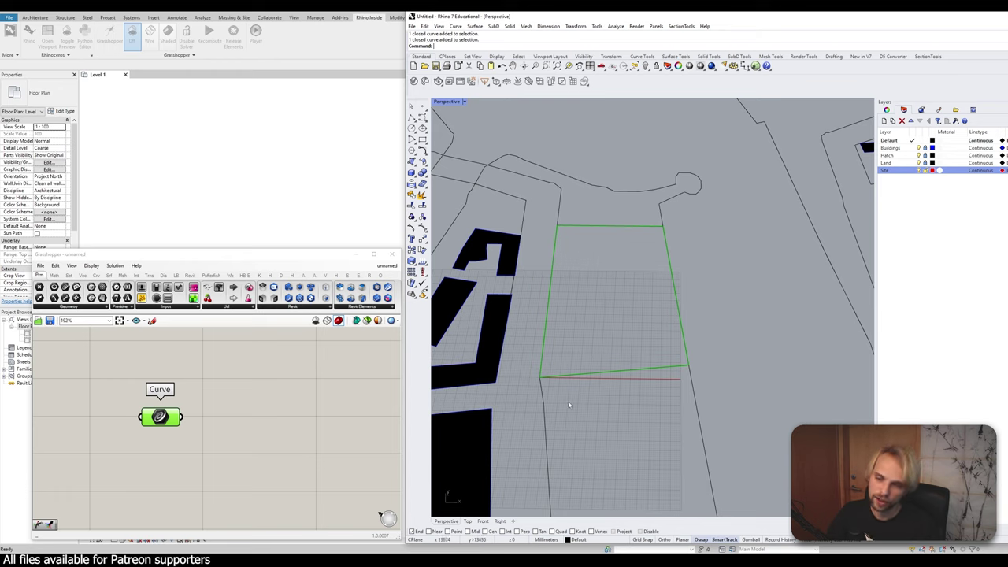
pyautogui.click(276, 455)
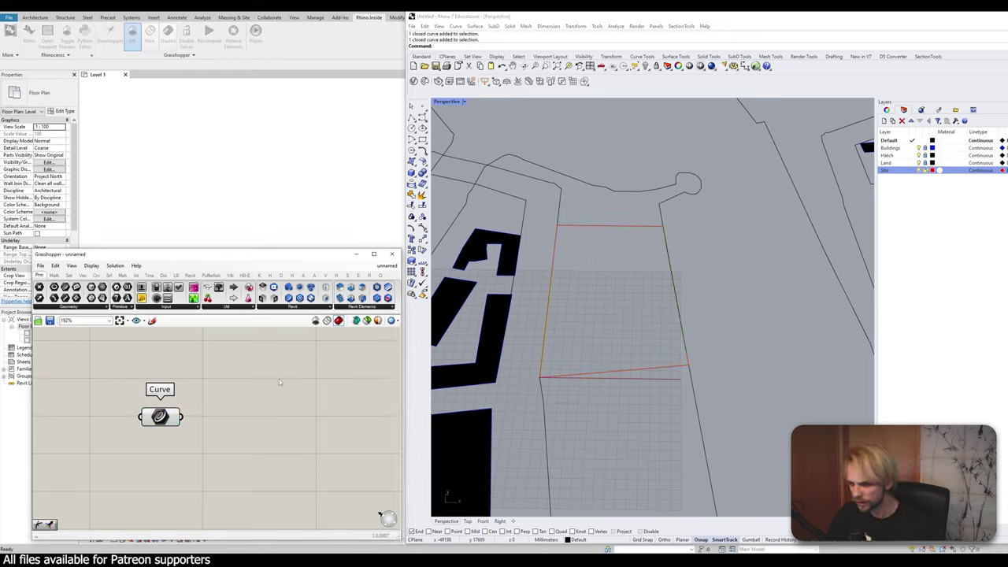
pyautogui.scroll(-3, 275, 376)
pyautogui.moveTo(203, 396)
pyautogui.mouseDown()
pyautogui.moveTo(202, 425)
pyautogui.moveTo(206, 415)
pyautogui.moveTo(187, 400)
pyautogui.mouseUp()
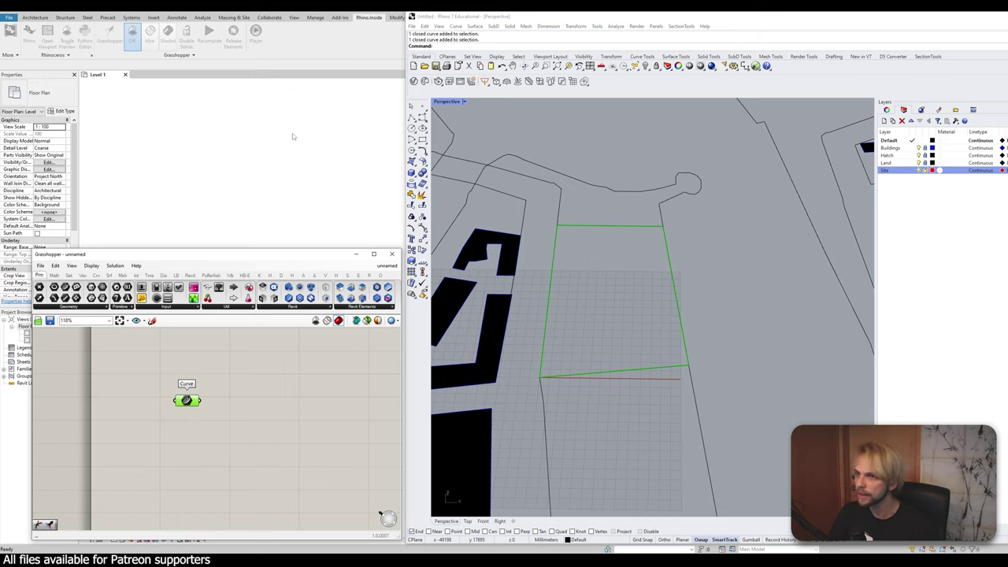
pyautogui.click(275, 402)
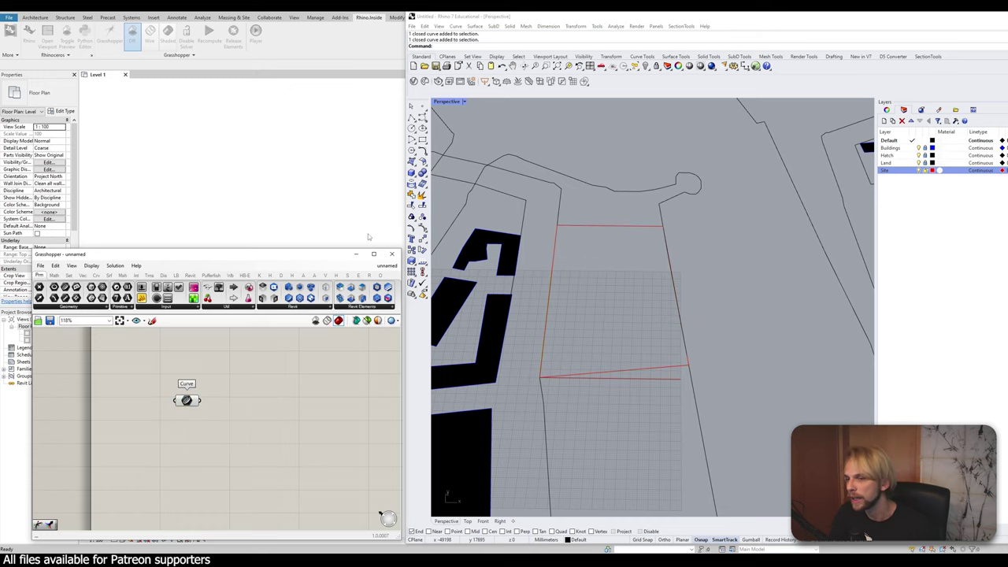
# - Maximize the Grasshopper window and bring the Curve parameter into close view
pyautogui.moveTo(316, 254); pyautogui.dragTo(323, 2)
pyautogui.press('super+Up')
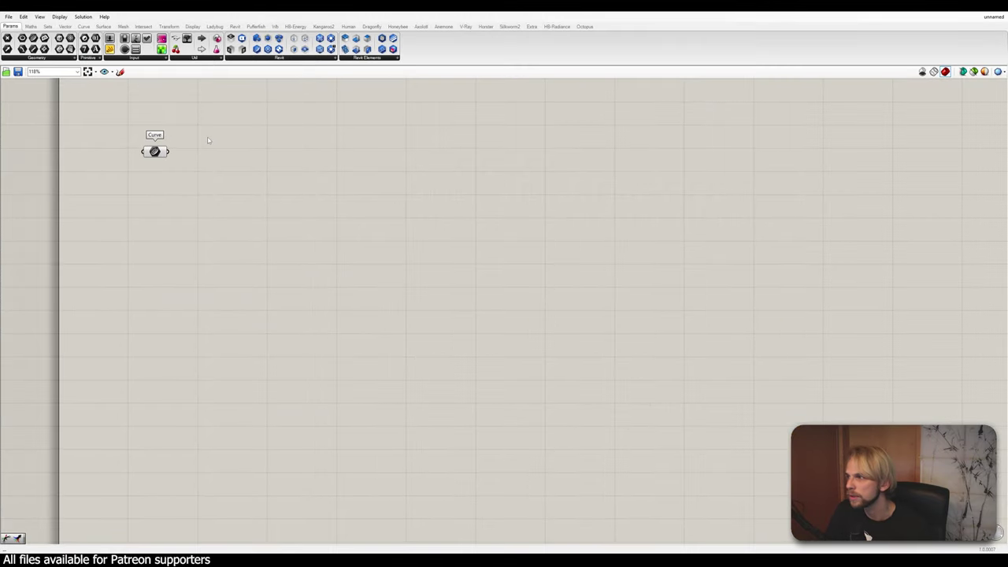
pyautogui.moveTo(249, 160); pyautogui.dragTo(349, 239, button='right')
pyautogui.scroll(3, 348, 239)
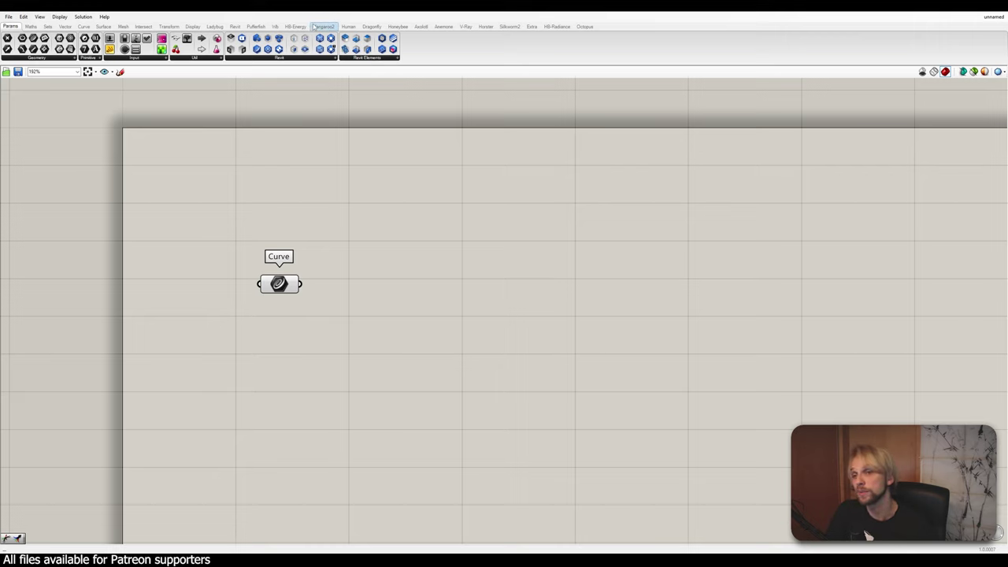
# - Add Revit's Add Curve DirectShape component on the output side of the Curve parameter
pyautogui.click(234, 27)
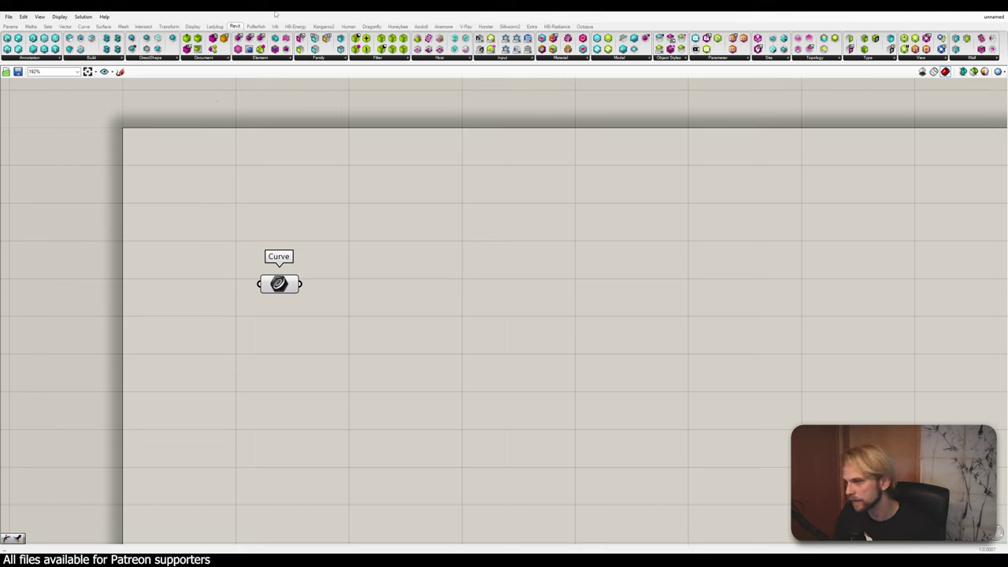
pyautogui.moveTo(279, 292); pyautogui.dragTo(287, 311)
pyautogui.click(401, 269)
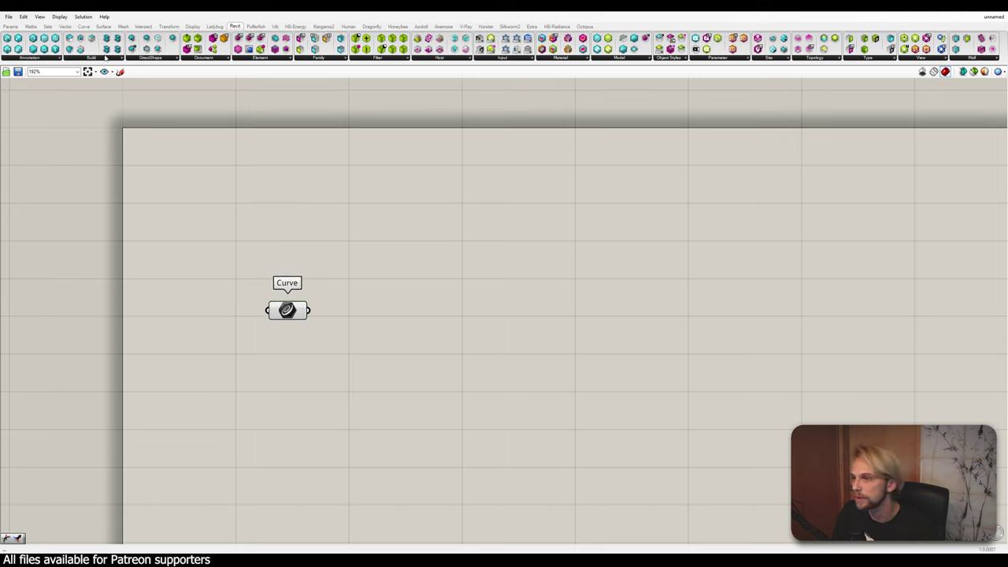
pyautogui.click(105, 61)
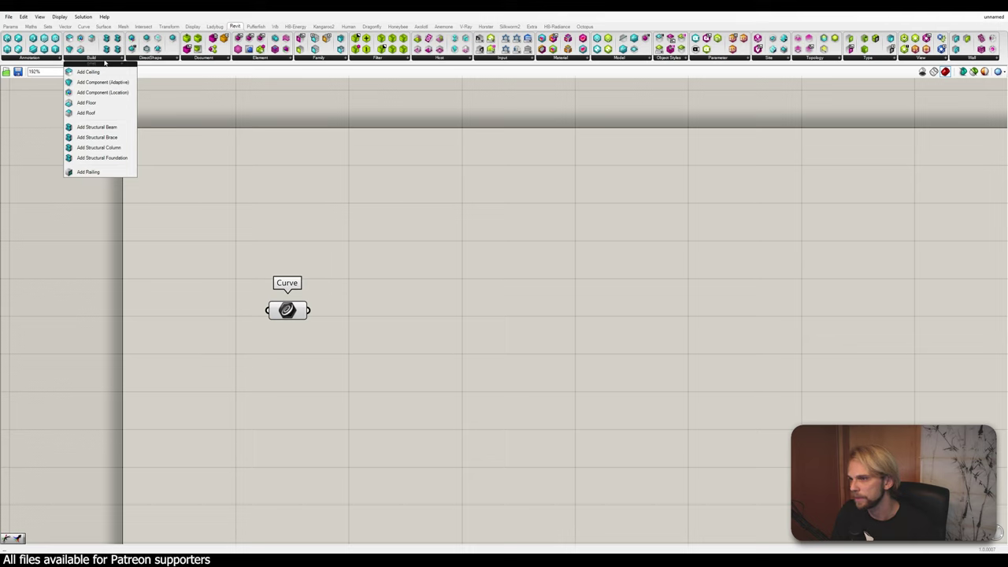
pyautogui.click(136, 60)
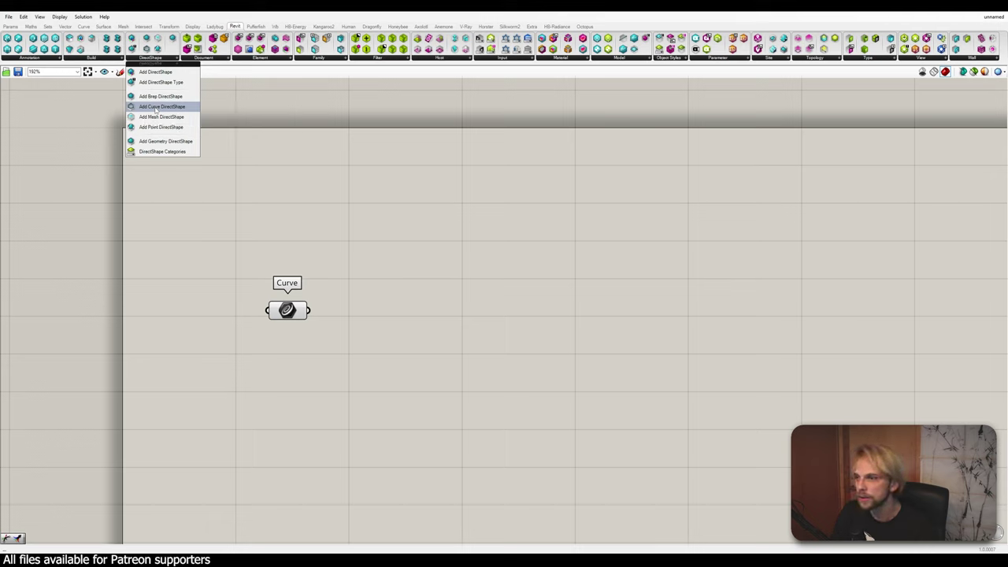
pyautogui.moveTo(156, 108); pyautogui.dragTo(387, 309)
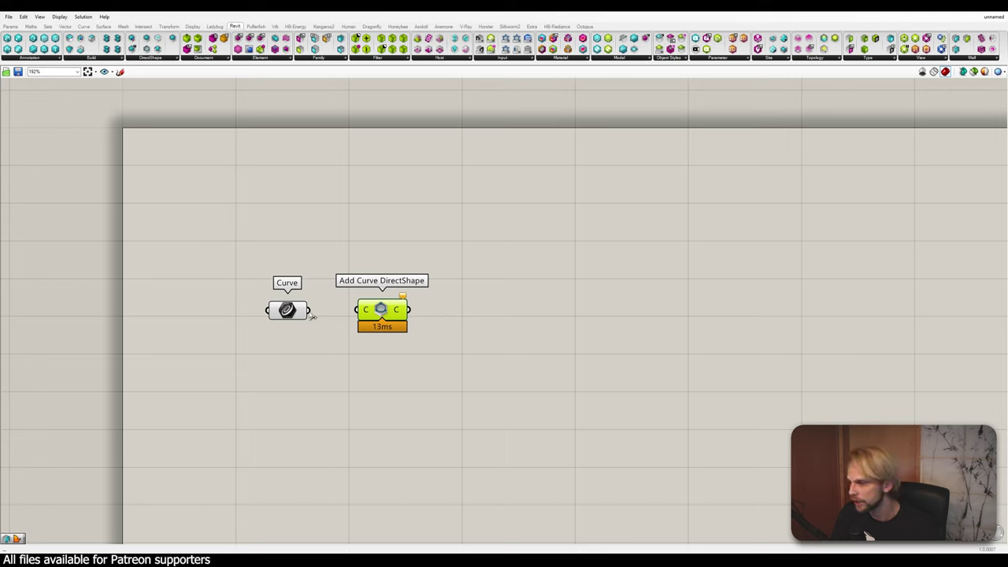
# - Connect the Curve parameter's output to the curve input of the Add Curve DirectShape component
pyautogui.moveTo(311, 315); pyautogui.dragTo(364, 312)
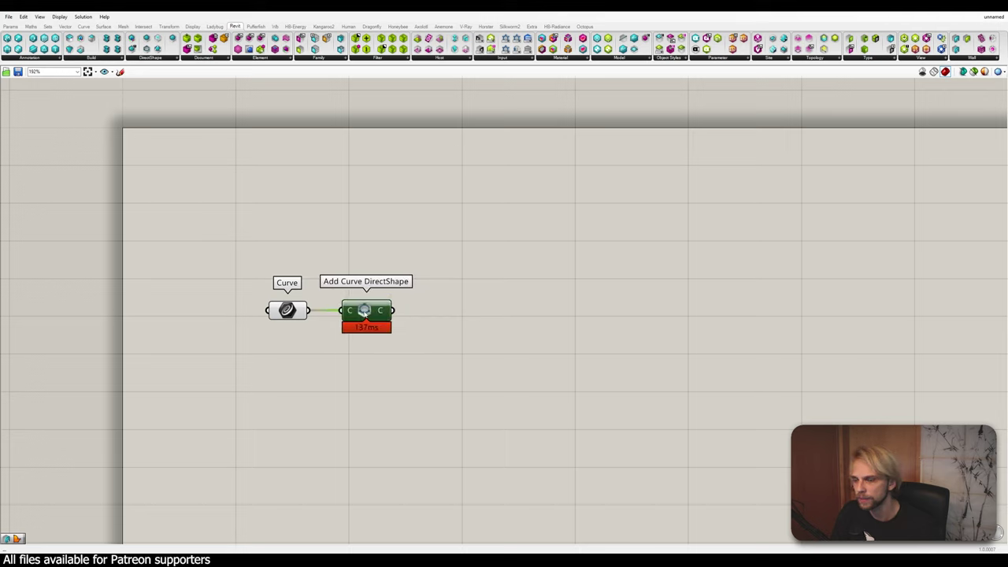
pyautogui.click(433, 314)
pyautogui.moveTo(460, 372); pyautogui.dragTo(250, 257)
pyautogui.click(225, 247)
# - Switch to Revit's Level 1 plan and inspect the site outline DirectShape by selecting and deselecting it
pyautogui.moveTo(704, 7); pyautogui.dragTo(726, 212)
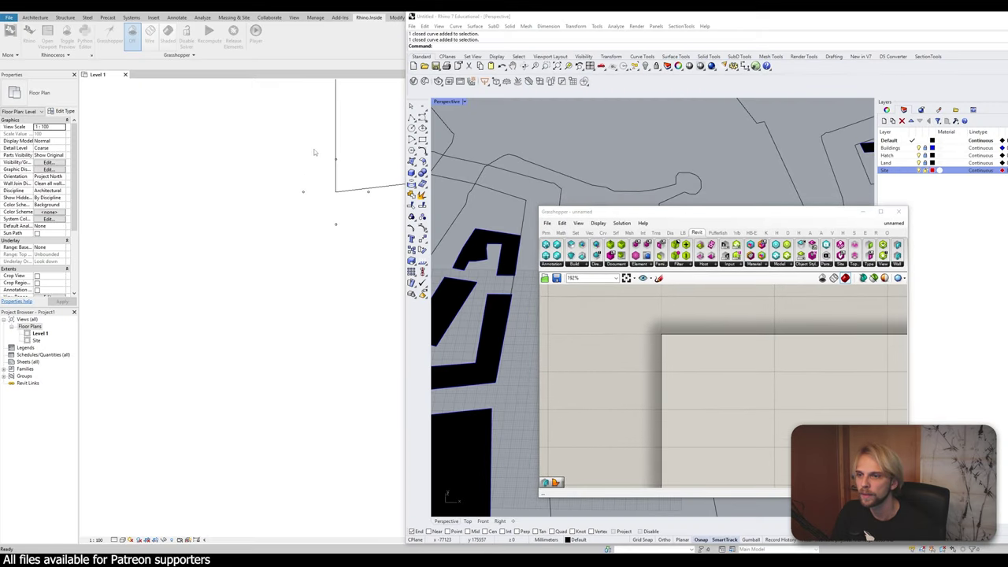
pyautogui.rightClick(157, 224)
pyautogui.click(240, 139)
pyautogui.moveTo(271, 131); pyautogui.dragTo(143, 245, button='middle')
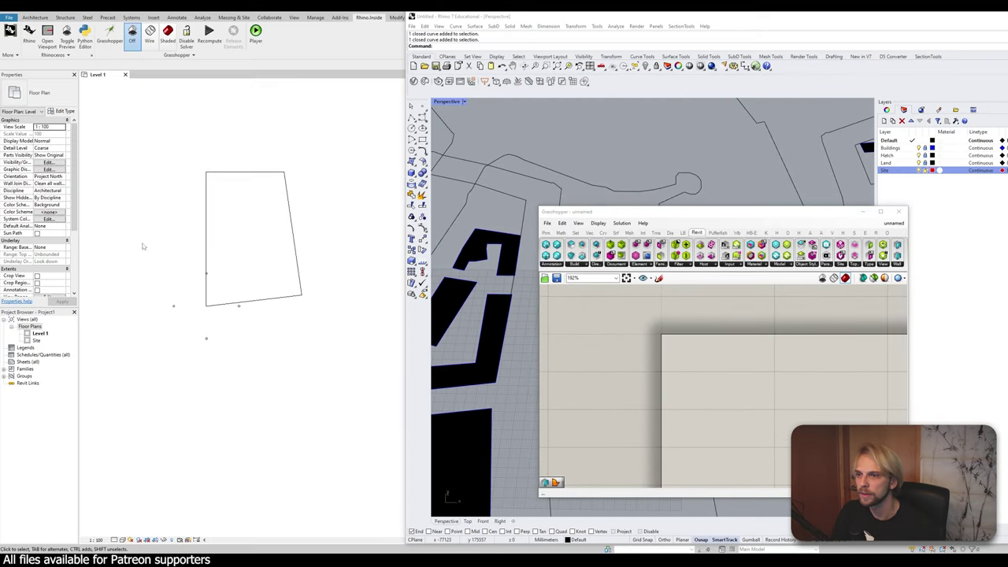
pyautogui.click(207, 195)
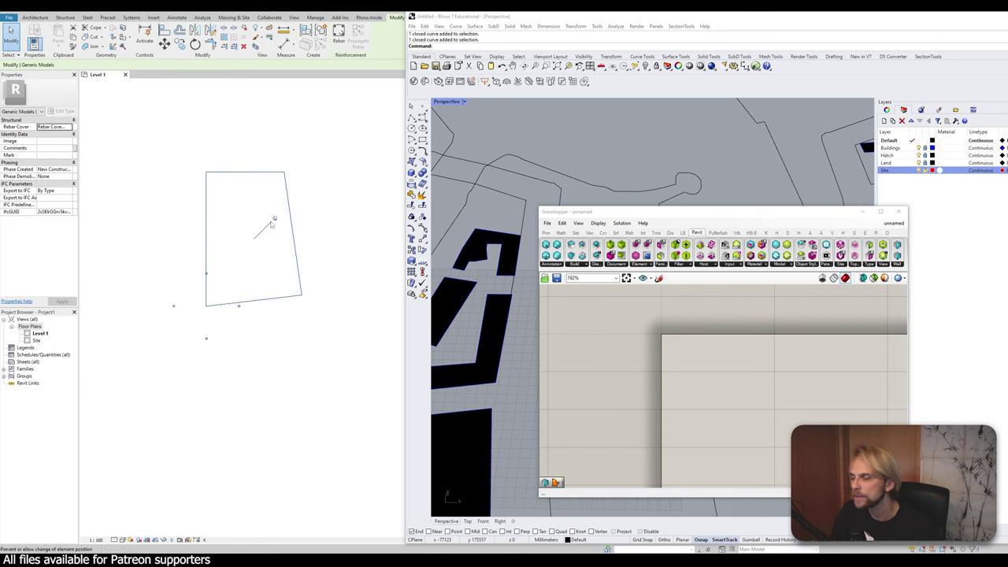
pyautogui.click(318, 202)
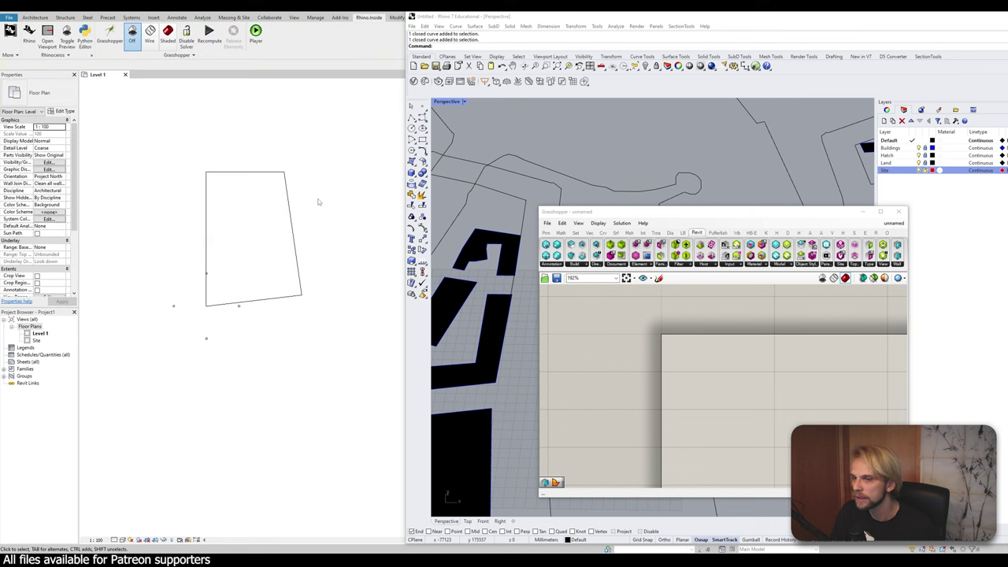
# - Uncover the Rhino outline for comparison and move the site outline DirectShape up and right in the Revit plan
pyautogui.moveTo(645, 219); pyautogui.dragTo(663, 399)
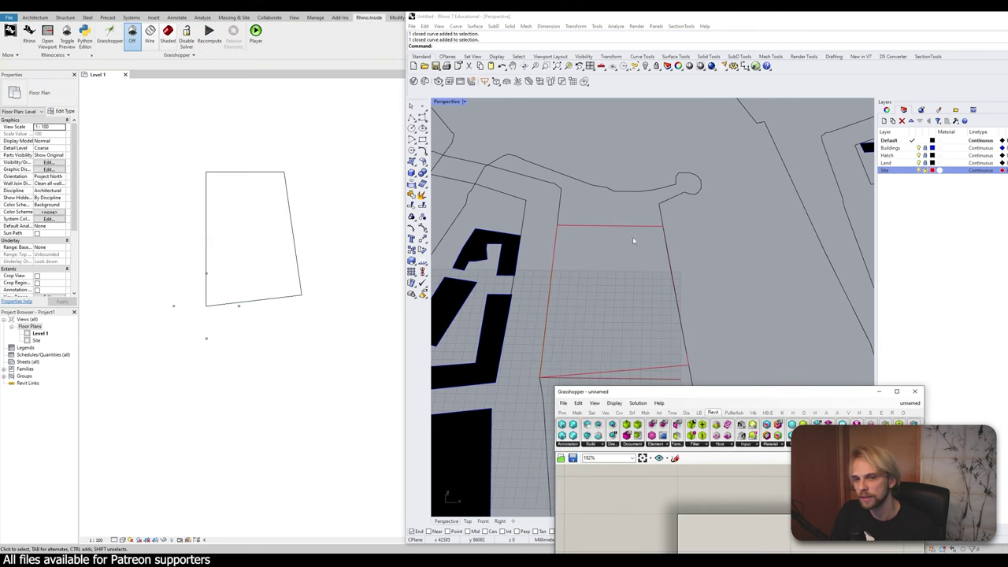
pyautogui.click(295, 228)
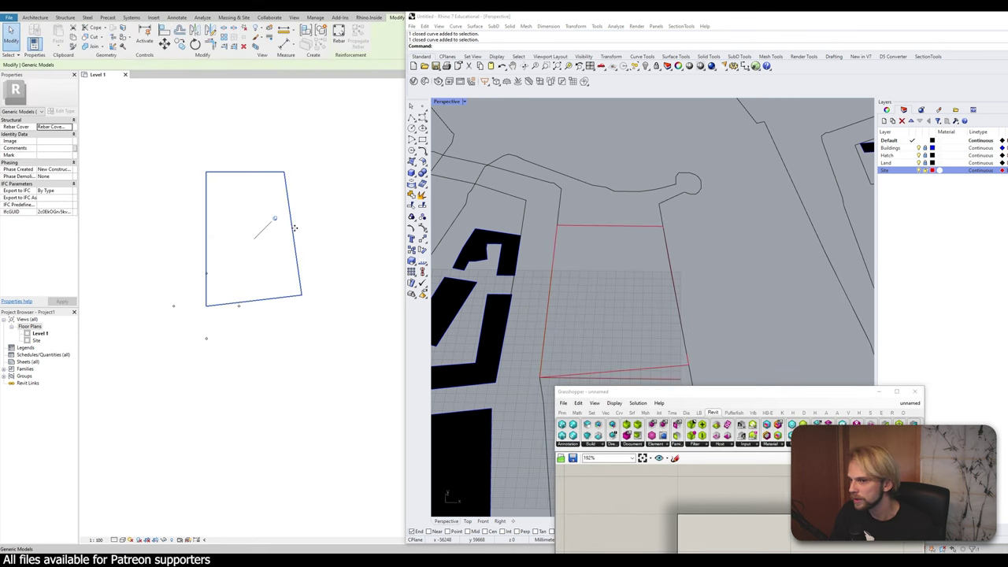
pyautogui.click(340, 207)
pyautogui.click(294, 236)
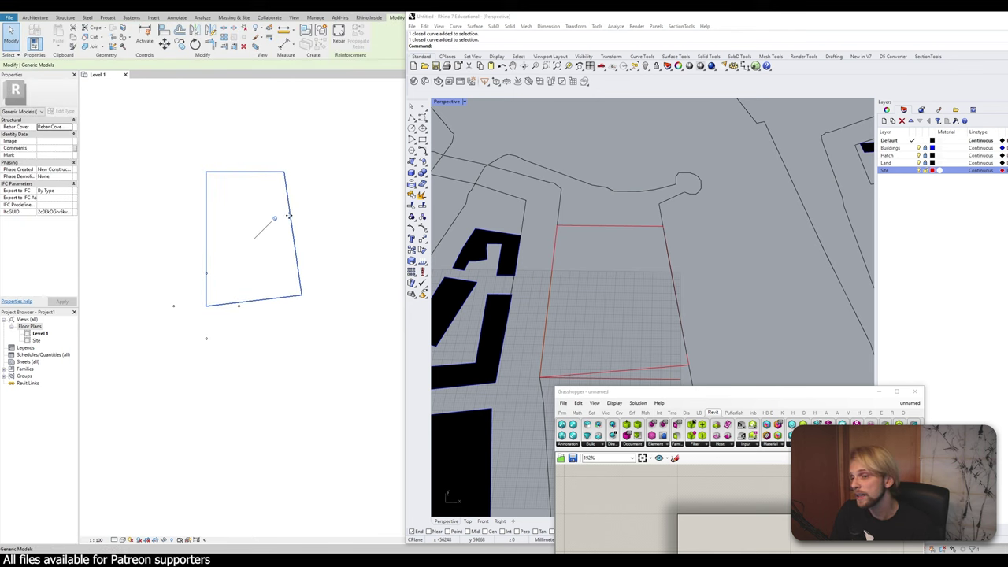
pyautogui.moveTo(293, 221); pyautogui.dragTo(337, 197)
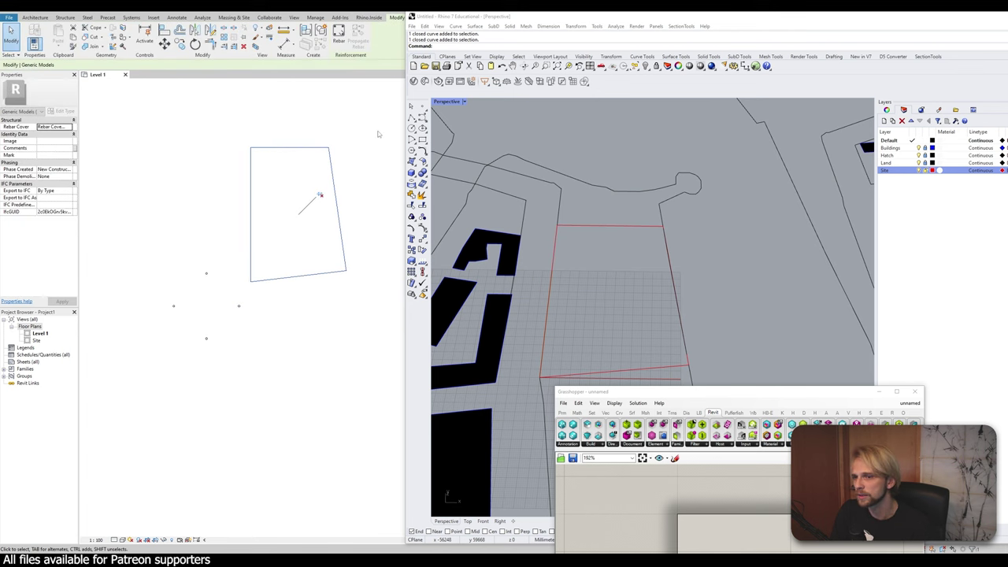
pyautogui.click(361, 149)
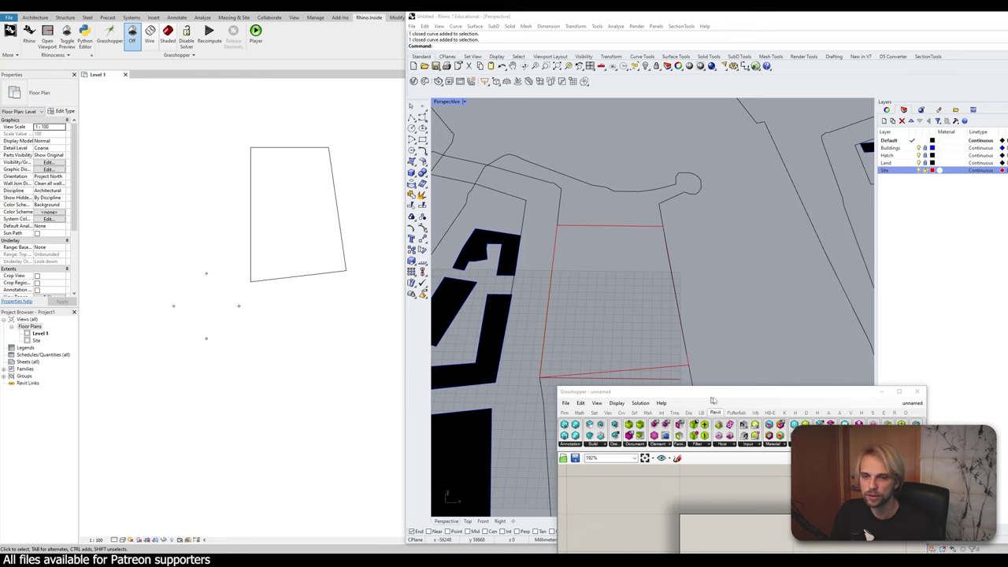
# - Switch to Rhino and move the closed red site outline freehand away from its place on the base map
pyautogui.moveTo(704, 392); pyautogui.dragTo(740, 416)
pyautogui.click(625, 376)
pyautogui.scroll(-4, 630, 368)
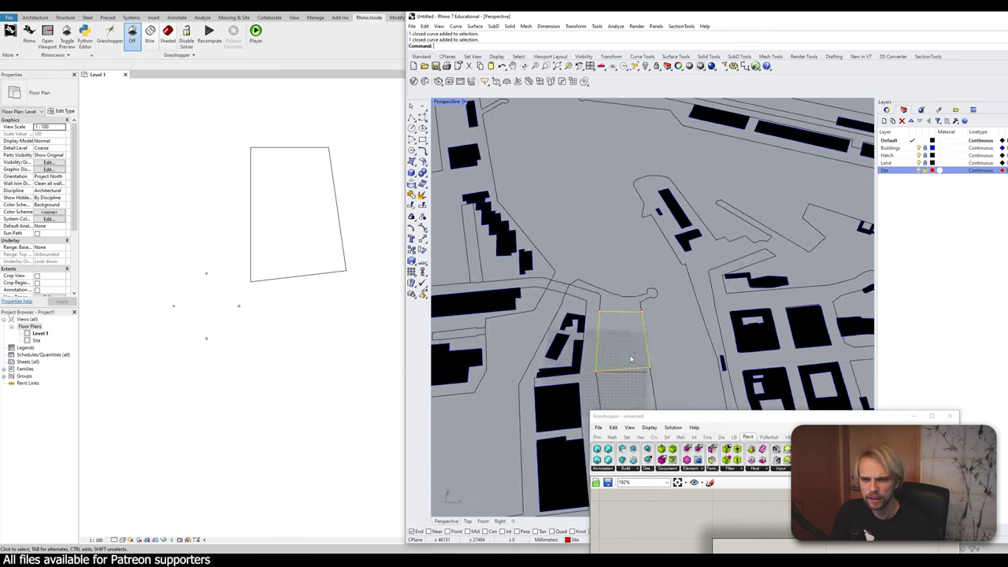
pyautogui.scroll(3, 630, 359)
pyautogui.keyDown('shift'); pyautogui.moveTo(630, 358); pyautogui.dragTo(603, 278, button='right'); pyautogui.keyUp('shift')
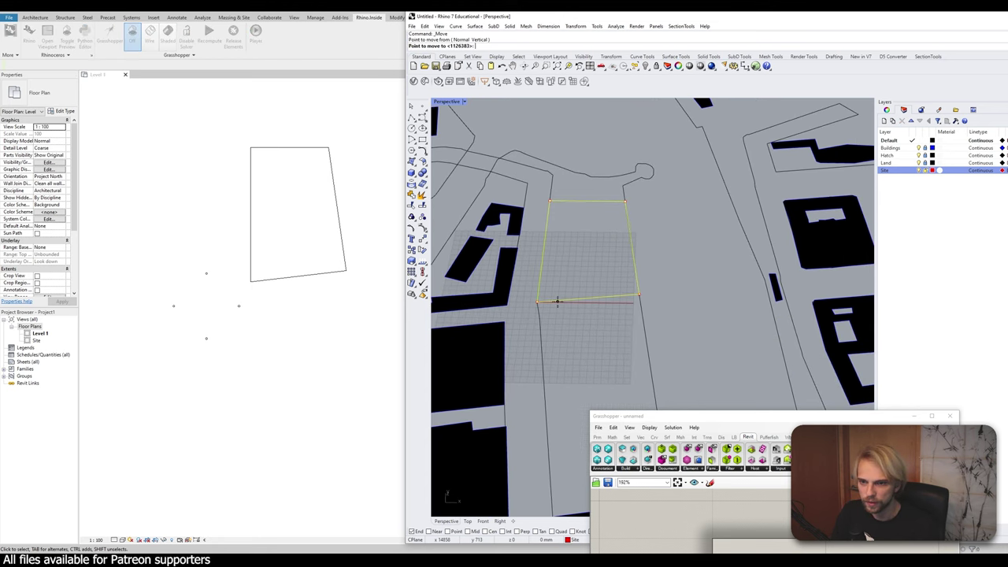
pyautogui.moveTo(560, 300); pyautogui.dragTo(579, 360)
pyautogui.click(517, 301)
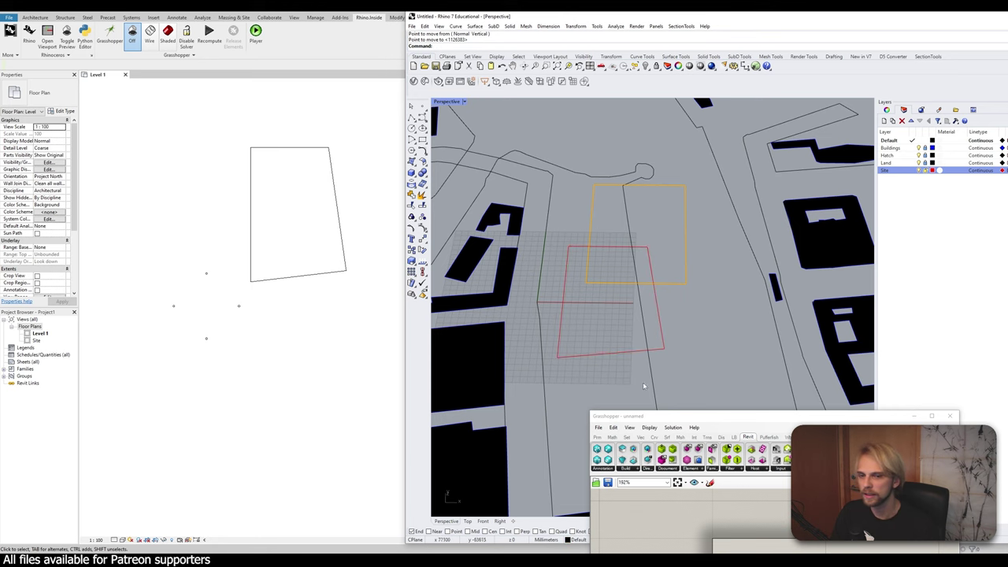
# - Arrange the Grasshopper and Rhino windows beside the Revit plan so the outline is visible in both programs
pyautogui.moveTo(630, 416); pyautogui.dragTo(603, 126)
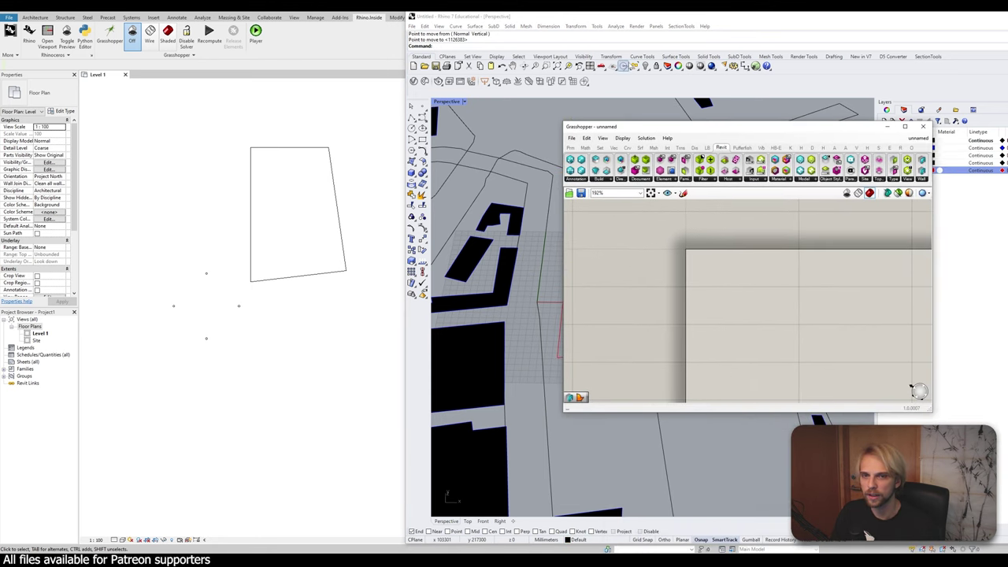
pyautogui.moveTo(709, 16); pyautogui.dragTo(660, 27)
pyautogui.scroll(-2, 276, 224)
pyautogui.moveTo(277, 230); pyautogui.dragTo(223, 235, button='middle')
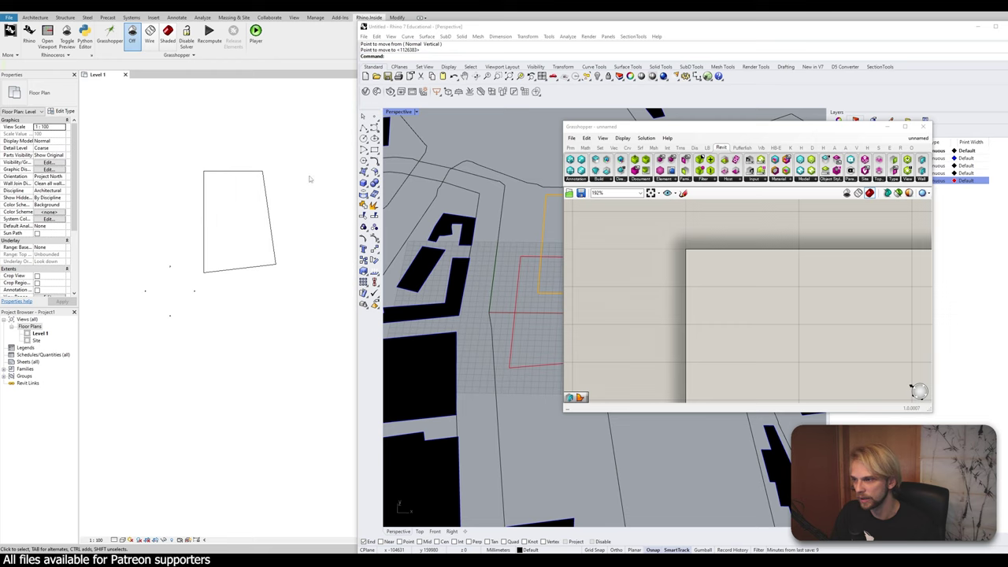
pyautogui.scroll(1, 329, 180)
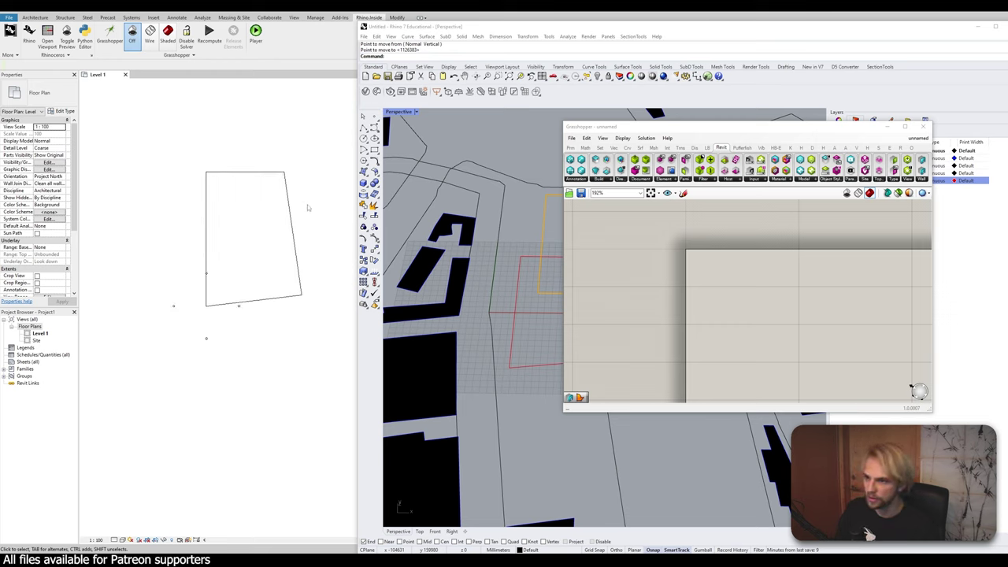
# - Undo the move of the site outline in Rhino
pyautogui.click(523, 206)
pyautogui.moveTo(522, 206); pyautogui.dragTo(522, 223, button='right')
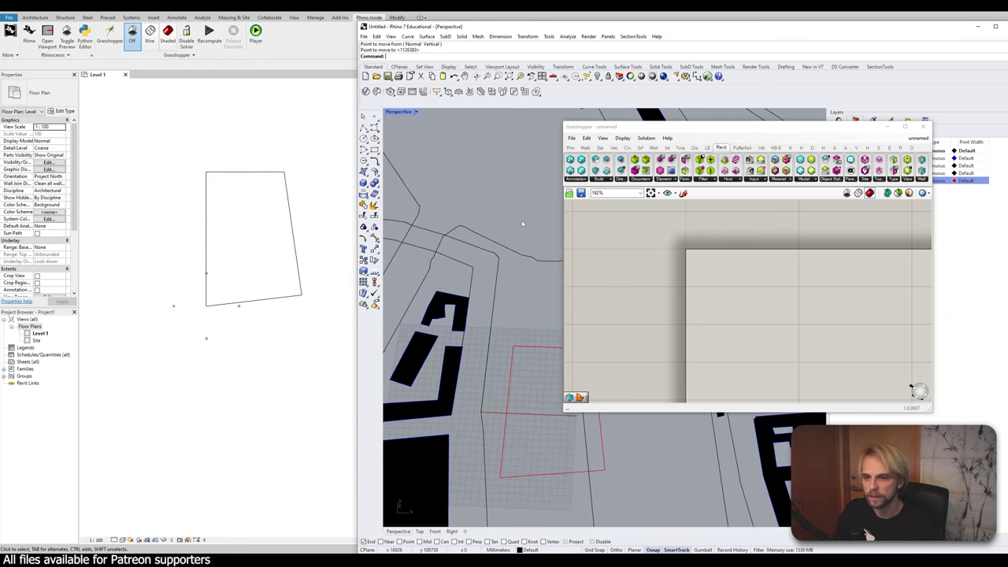
pyautogui.hotkey('ctrl', 'z')
pyautogui.keyDown('shift'); pyautogui.moveTo(502, 344); pyautogui.dragTo(450, 291, button='right'); pyautogui.keyUp('shift')
pyautogui.click(473, 151)
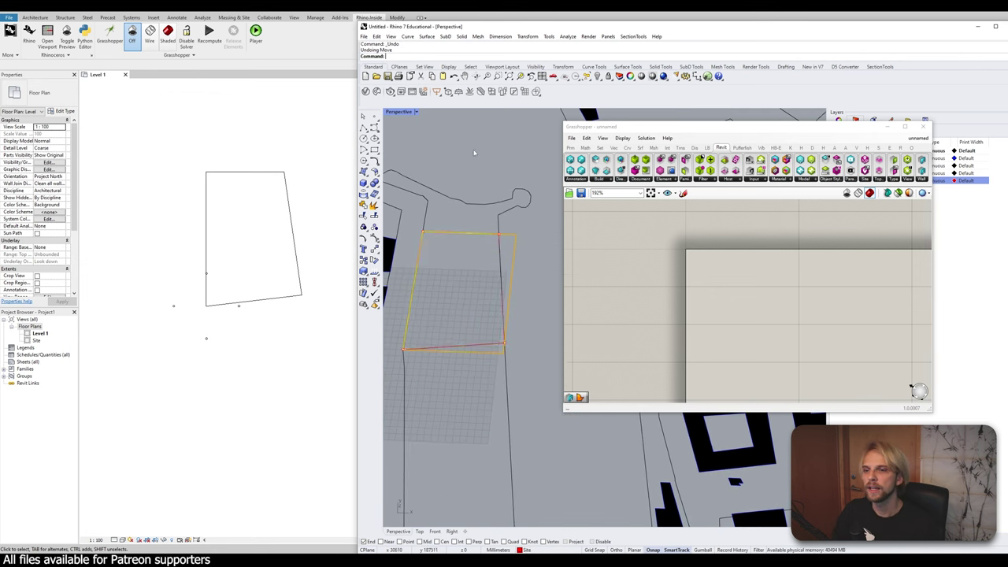
# - Check the site outline DirectShape in Revit and recompute the Grasshopper definition to resynchronize it with Rhino's curve
pyautogui.click(236, 302)
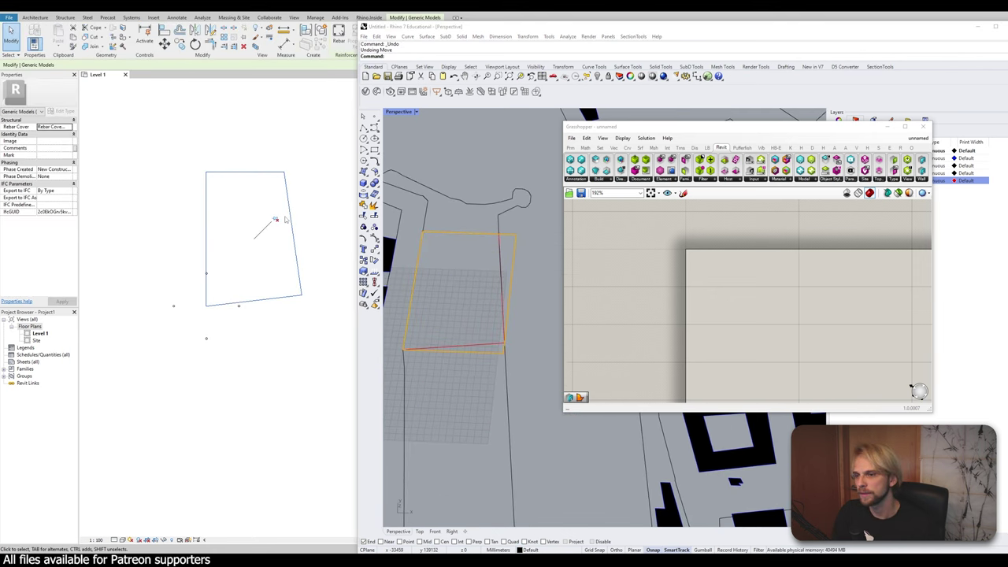
pyautogui.click(274, 353)
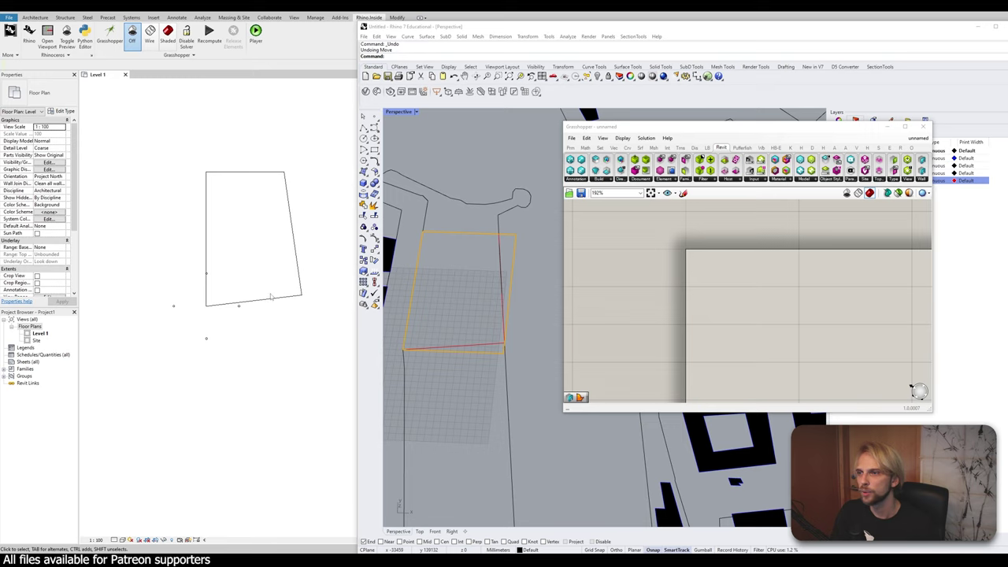
pyautogui.click(471, 344)
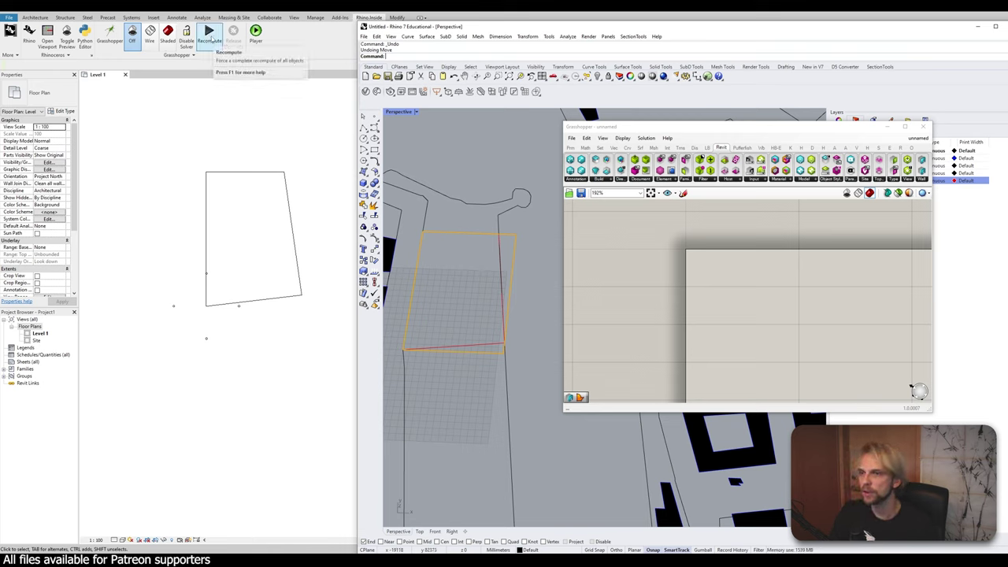
pyautogui.click(211, 38)
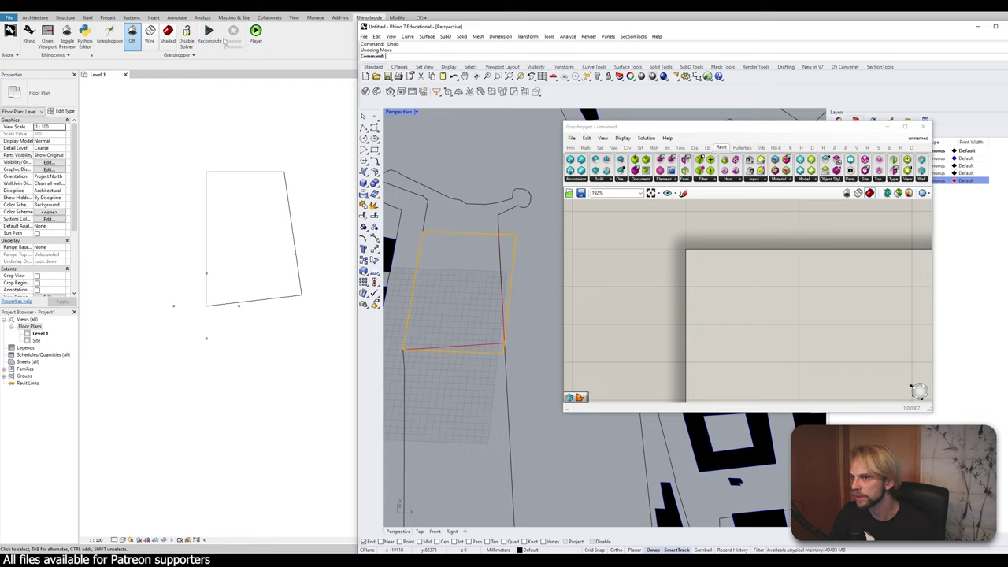
pyautogui.click(209, 35)
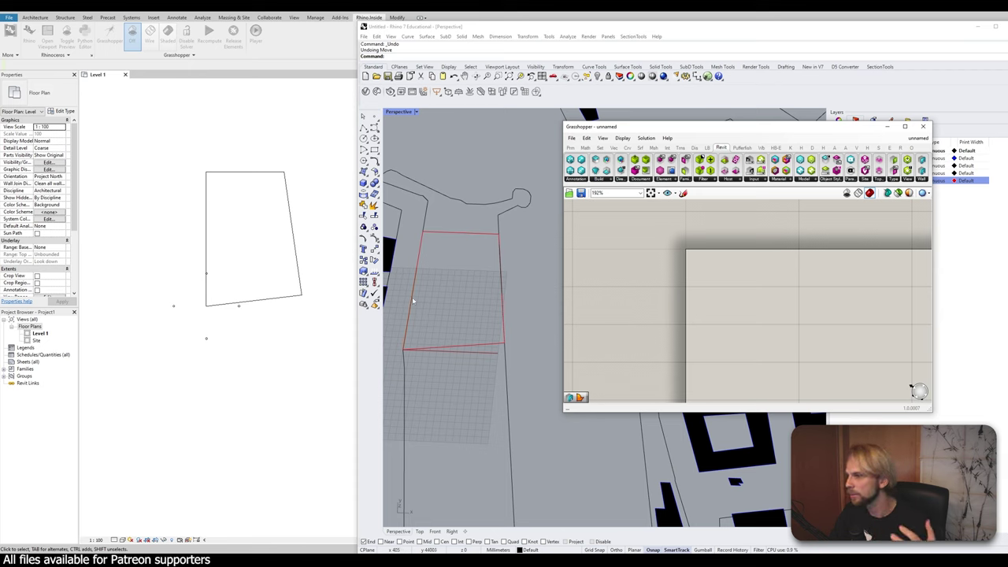
# - Shift the site outline DirectShape well clear of the project origin in Revit's Level 1 plan
pyautogui.click(292, 228)
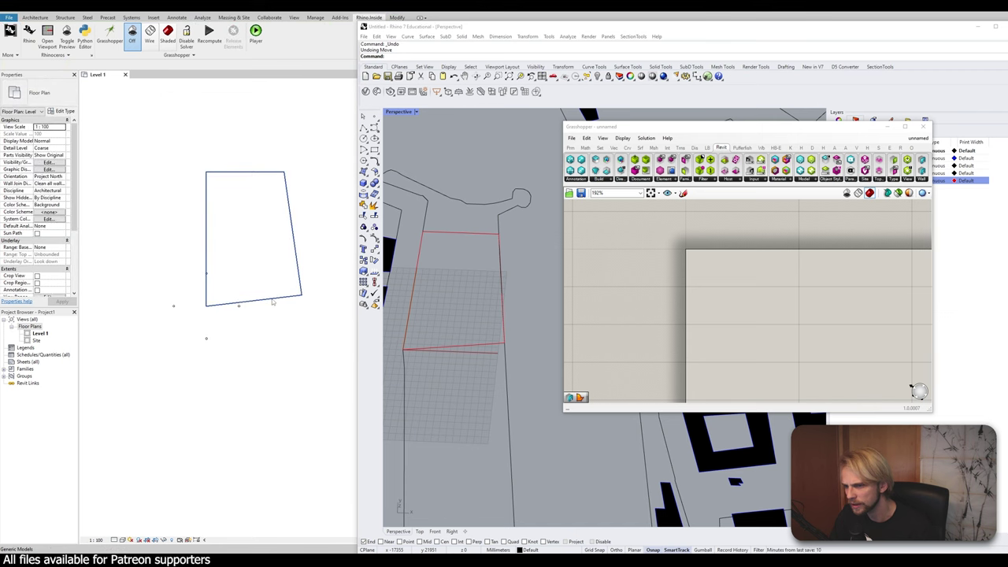
pyautogui.moveTo(264, 299); pyautogui.dragTo(318, 182)
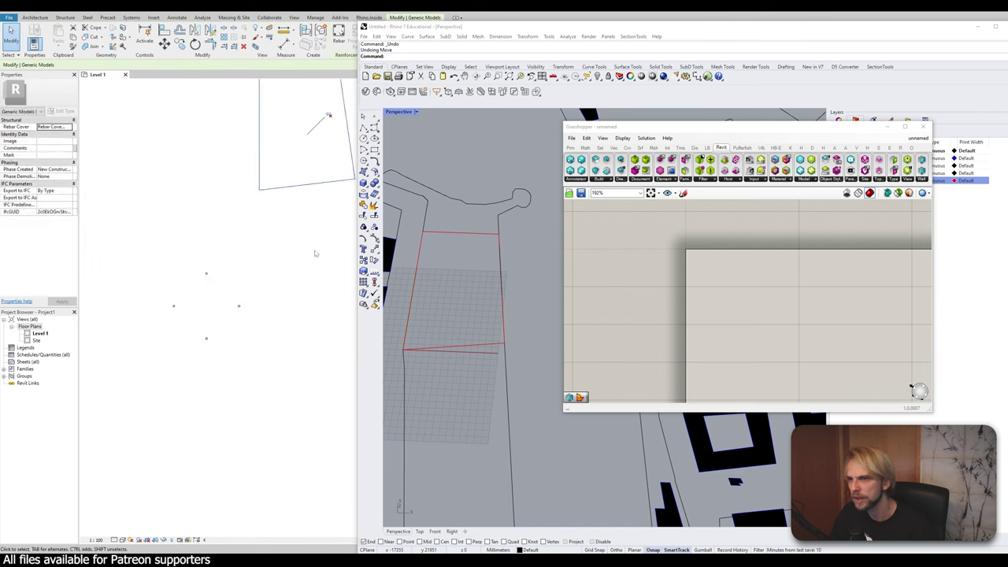
pyautogui.click(315, 254)
pyautogui.scroll(-2, 304, 232)
pyautogui.moveTo(303, 233); pyautogui.dragTo(274, 264, button='middle')
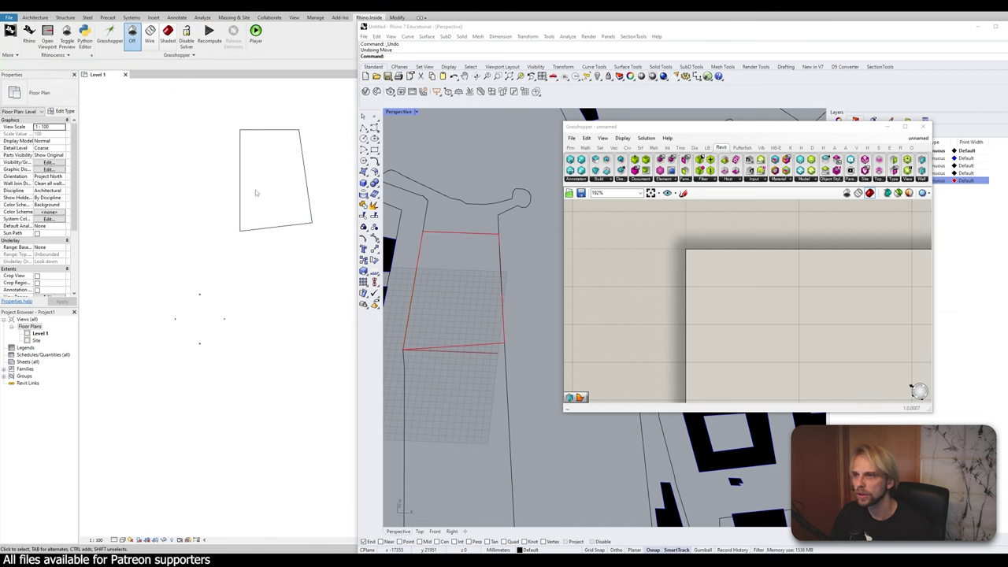
# - Recompute the Grasshopper definition and read the warning on the Add Curve DirectShape component
pyautogui.click(209, 36)
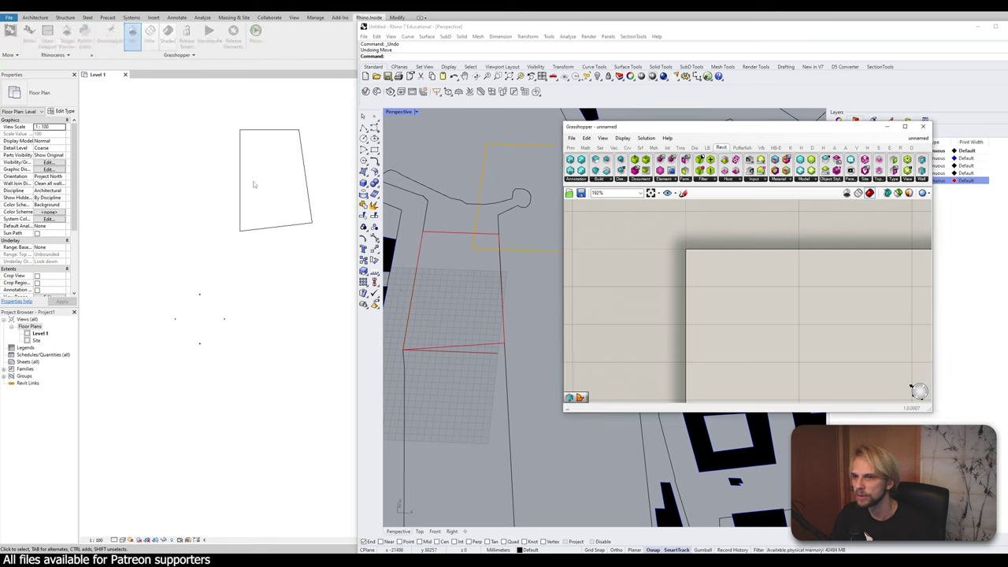
pyautogui.moveTo(431, 280); pyautogui.dragTo(438, 330, button='right')
pyautogui.scroll(-4, 667, 300)
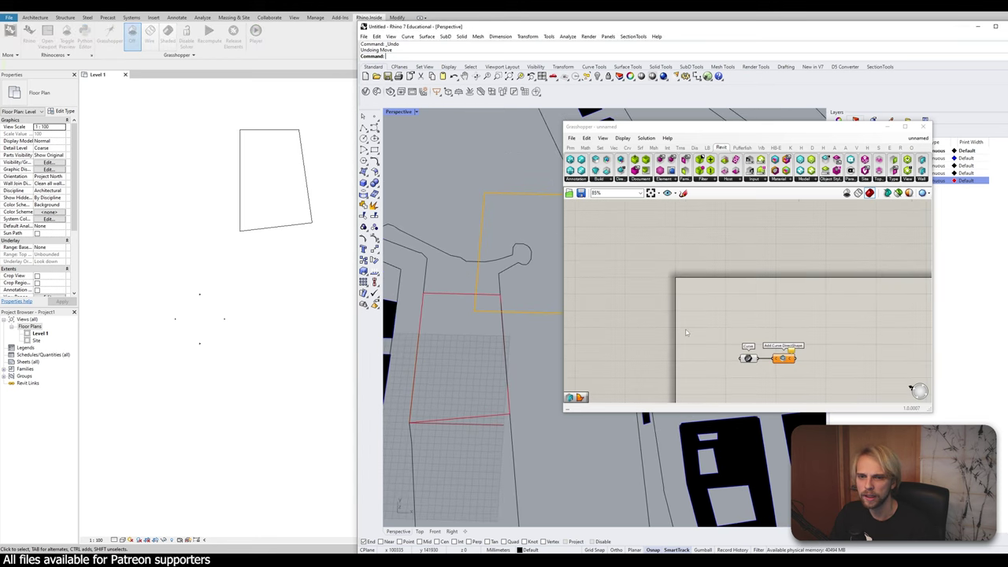
pyautogui.scroll(3, 706, 336)
pyautogui.moveTo(769, 304)
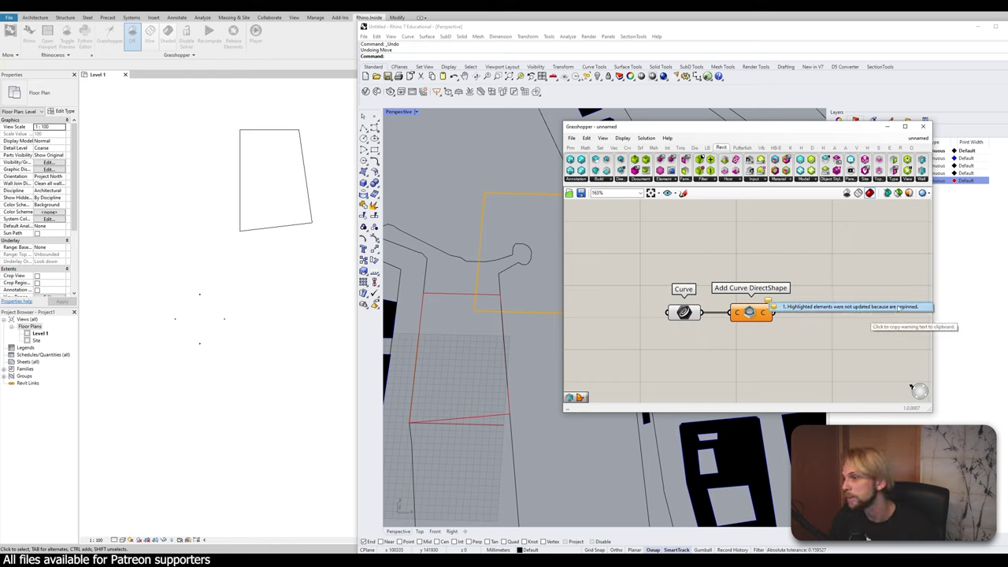
# - Pin the displaced site outline DirectShape in Revit and recompute the Grasshopper definition to update its position
pyautogui.click(310, 164)
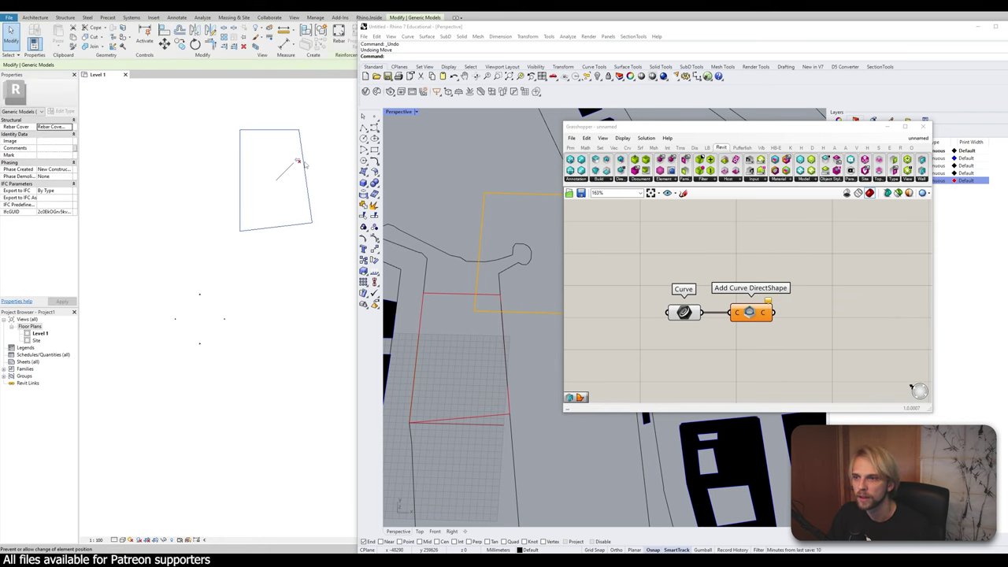
pyautogui.click(210, 34)
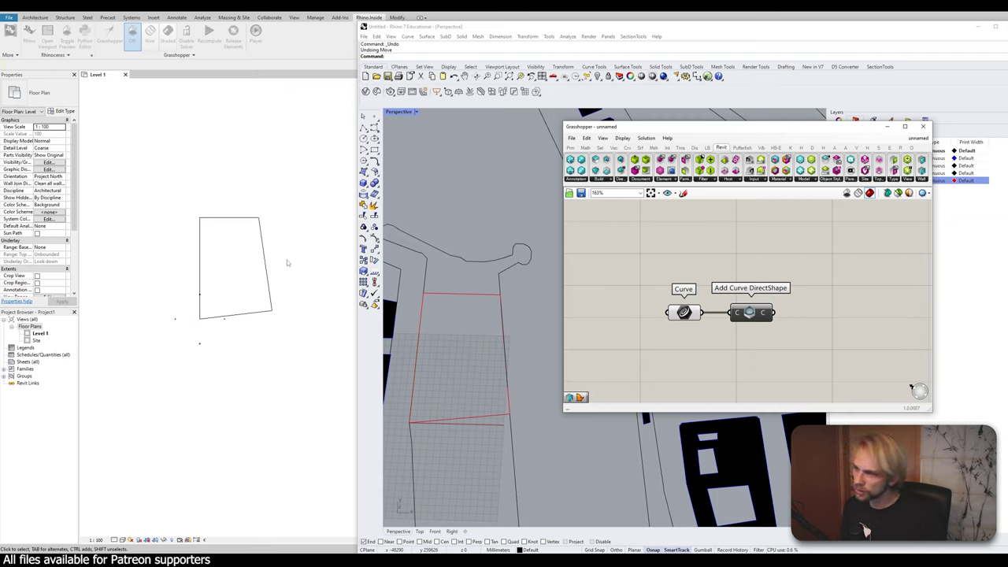
pyautogui.scroll(-2, 718, 293)
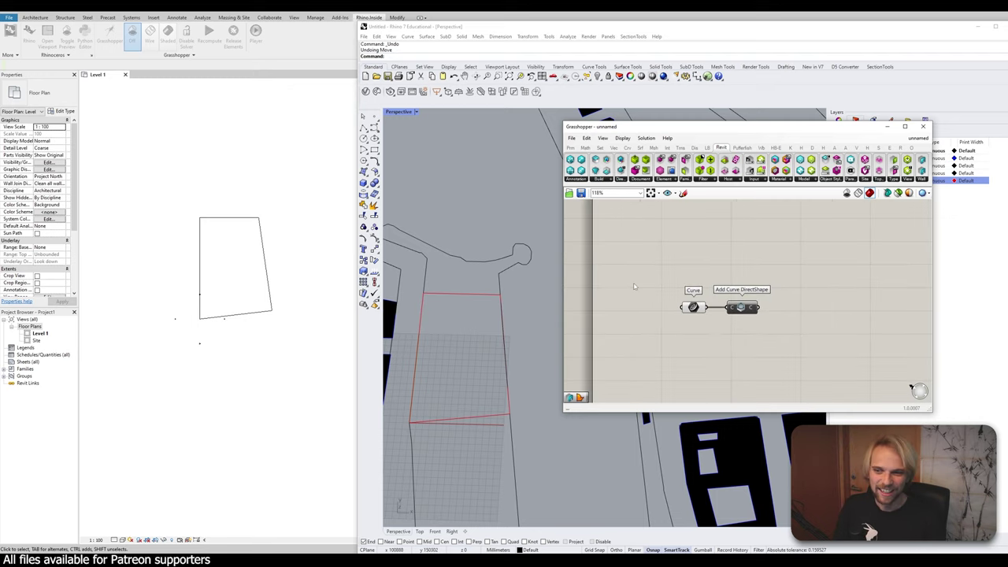
pyautogui.moveTo(313, 267); pyautogui.dragTo(140, 180)
pyautogui.click(139, 181)
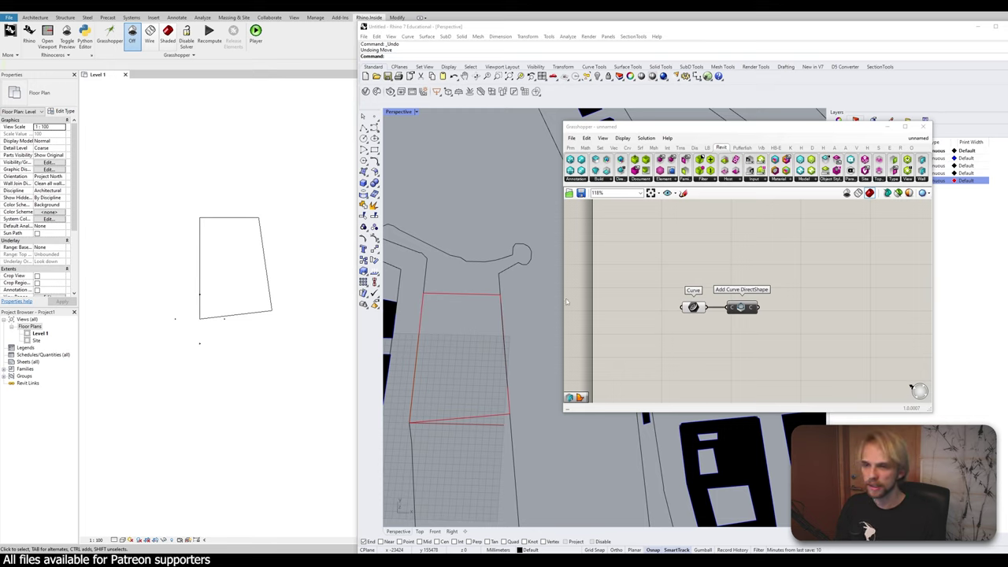
# - Move the Curve and Add Curve DirectShape components together into the Grasshopper canvas's upper-left corner and select both again
pyautogui.click(450, 337)
pyautogui.moveTo(787, 341); pyautogui.dragTo(648, 252)
pyautogui.scroll(-3, 704, 300)
pyautogui.moveTo(706, 331); pyautogui.dragTo(675, 280)
pyautogui.click(693, 246)
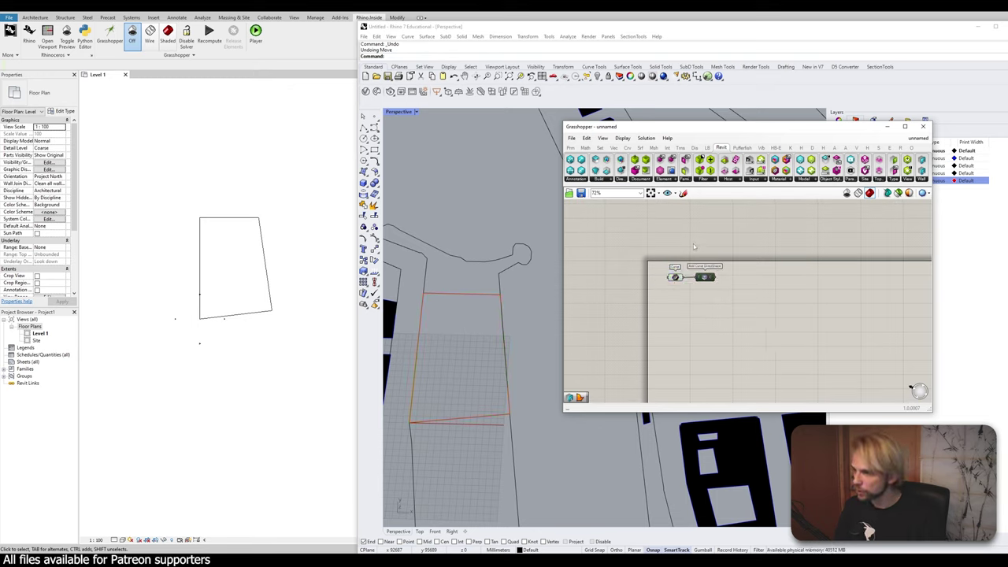
pyautogui.scroll(4, 693, 291)
pyautogui.moveTo(784, 325); pyautogui.dragTo(630, 236)
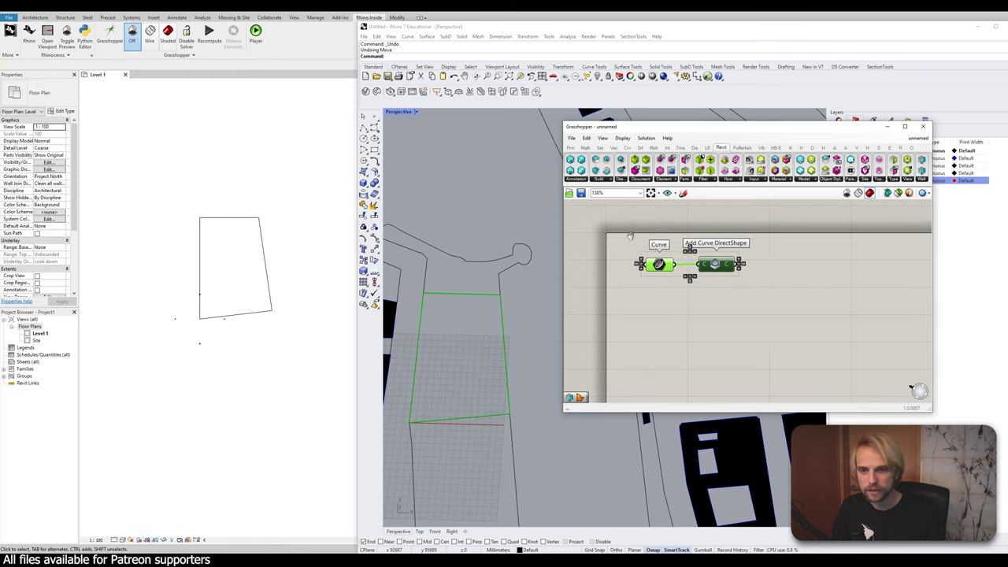
# - Group the selected Curve and Add Curve DirectShape components on the Grasshopper canvas
pyautogui.moveTo(630, 236); pyautogui.dragTo(642, 271, button='right')
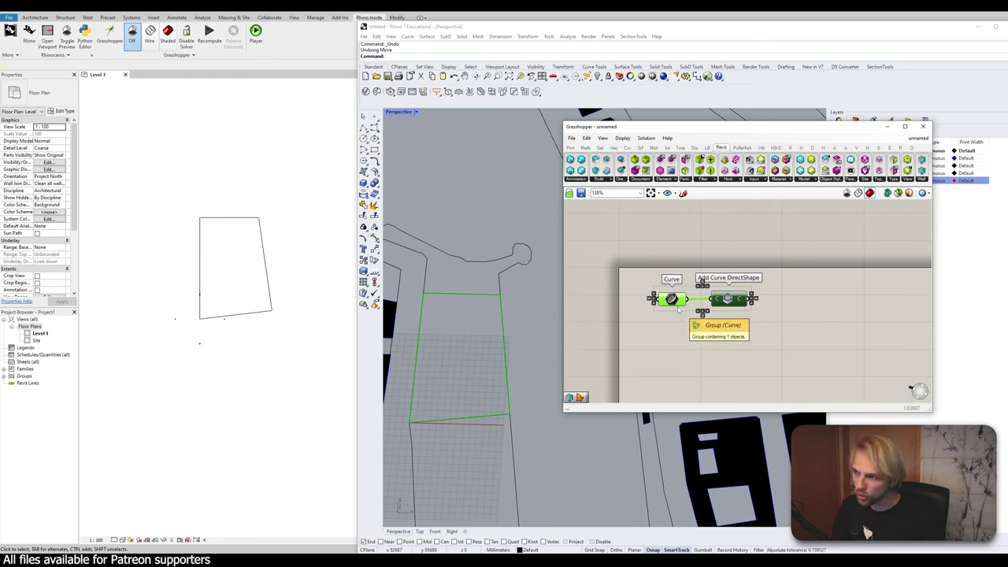
pyautogui.middleClick(677, 307)
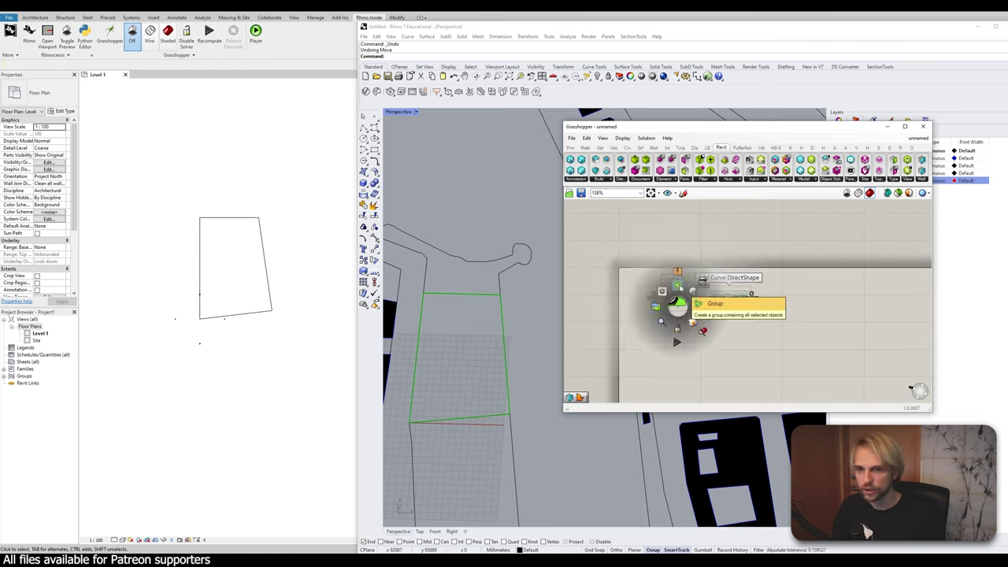
pyautogui.click(679, 287)
pyautogui.scroll(3, 681, 288)
pyautogui.click(686, 285)
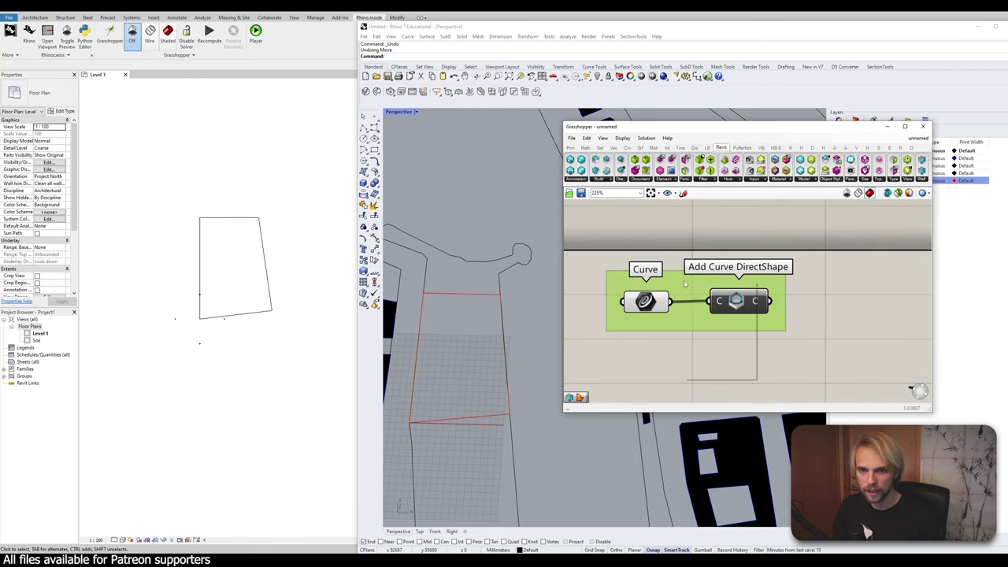
# - Name the group around the Curve and Add Curve DirectShape components "Landscape boundary"
pyautogui.rightClick(687, 285)
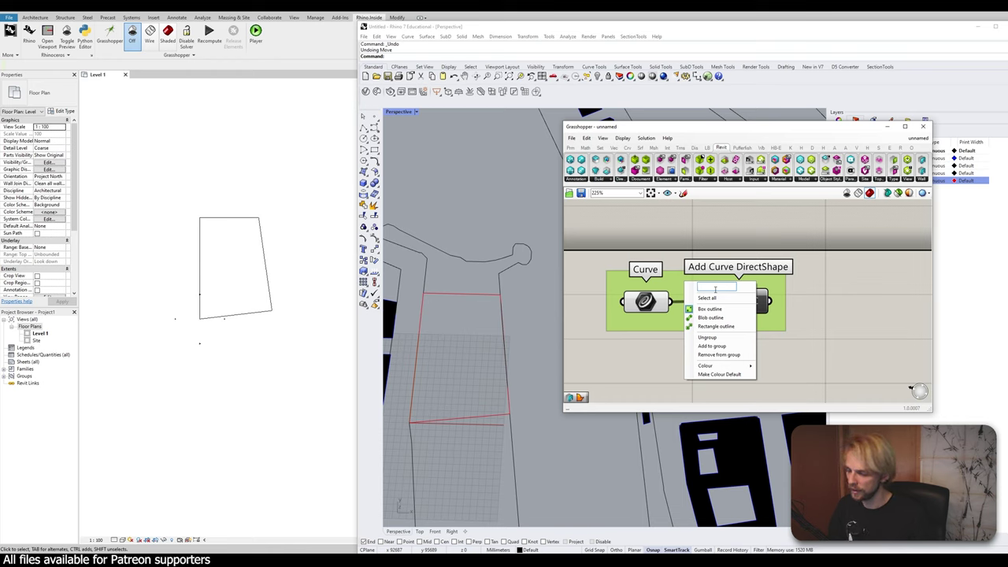
pyautogui.write('Landscape')
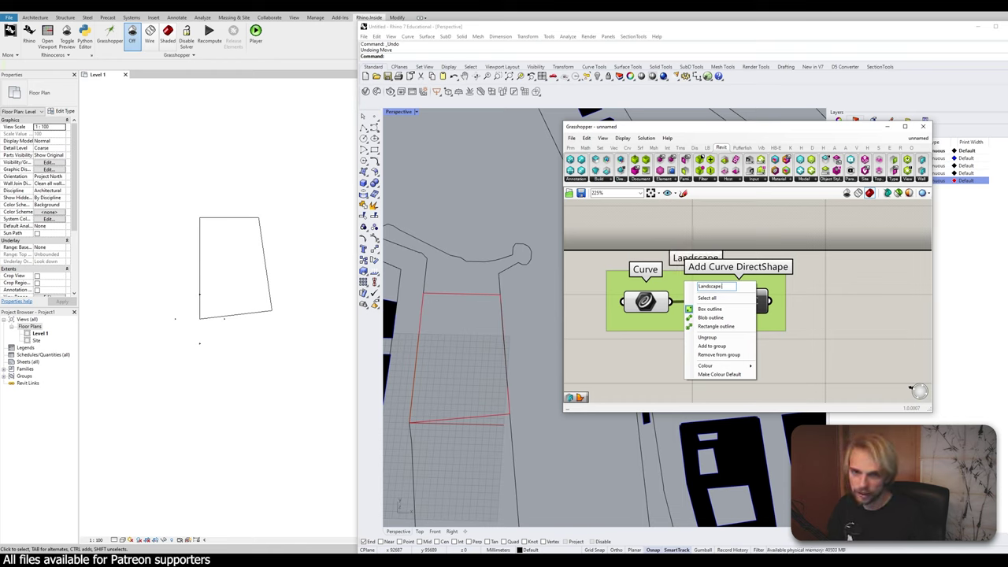
pyautogui.write(' bound')
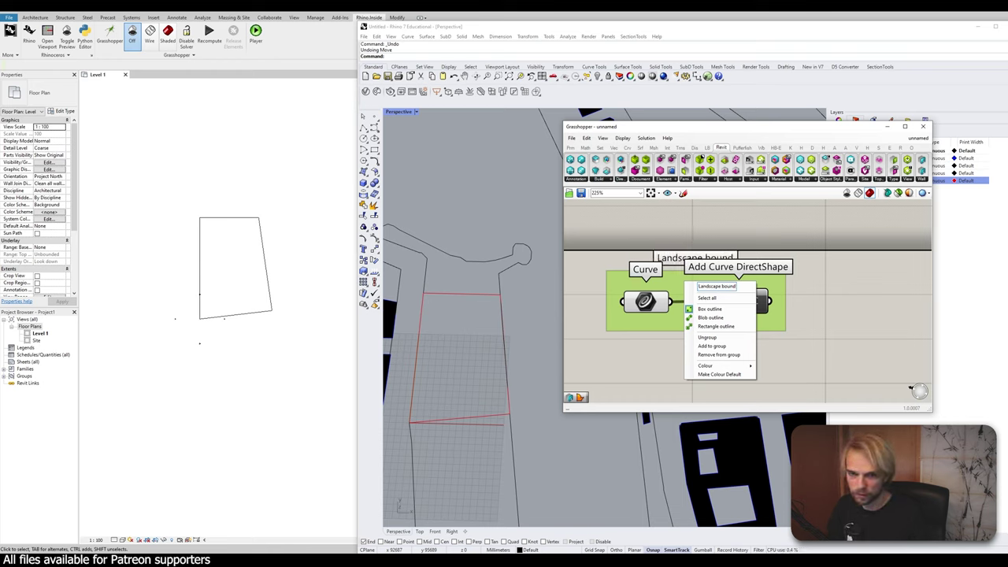
pyautogui.write('ary')
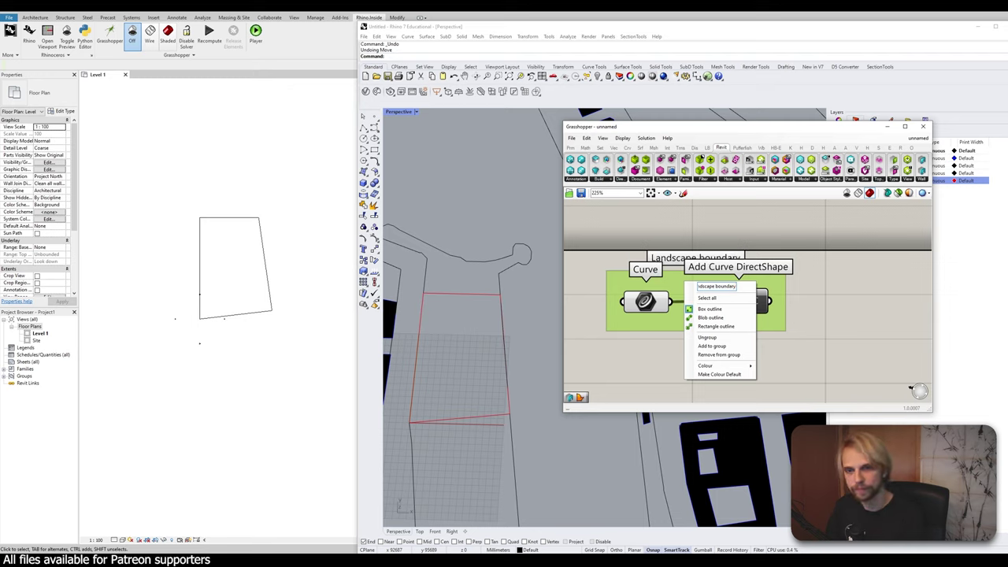
pyautogui.click(717, 213)
# - Rearrange the Landscape boundary group so Add Curve DirectShape sits slightly below and to the right of the Curve component
pyautogui.moveTo(736, 300); pyautogui.dragTo(743, 327)
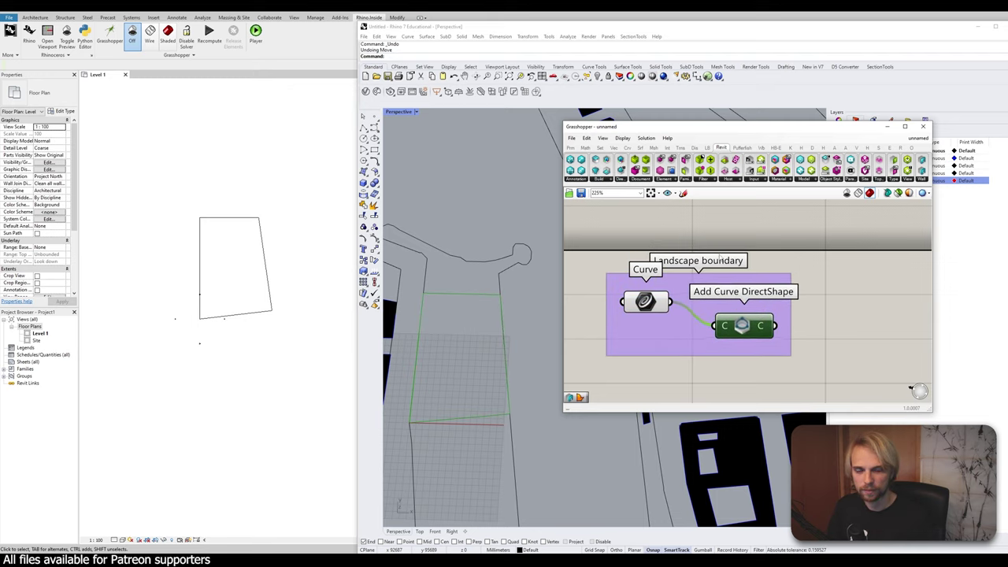
pyautogui.scroll(-4, 721, 257)
pyautogui.scroll(2, 684, 272)
pyautogui.moveTo(686, 277); pyautogui.dragTo(667, 269)
pyautogui.moveTo(762, 296); pyautogui.dragTo(758, 285)
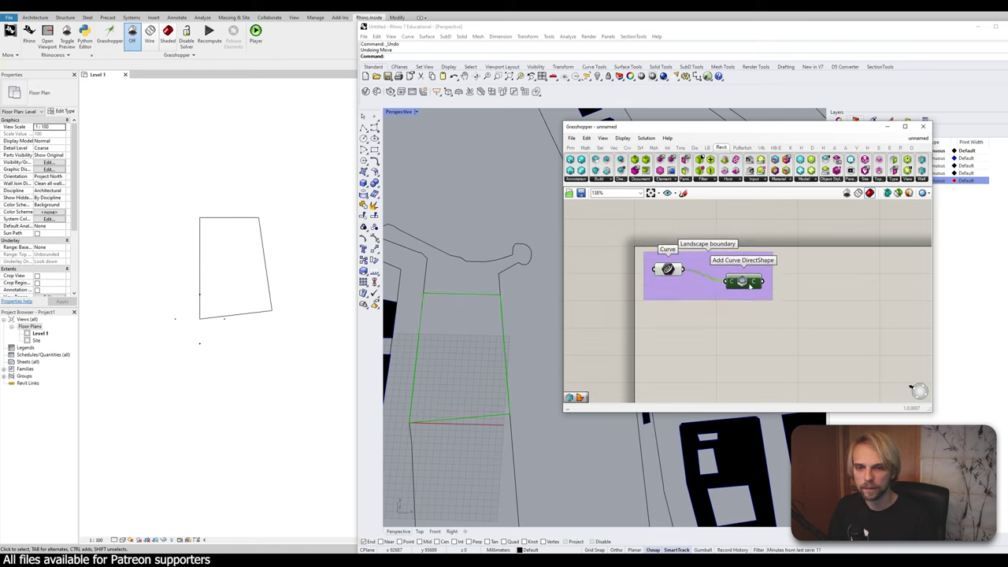
pyautogui.click(738, 311)
pyautogui.scroll(-1, 740, 309)
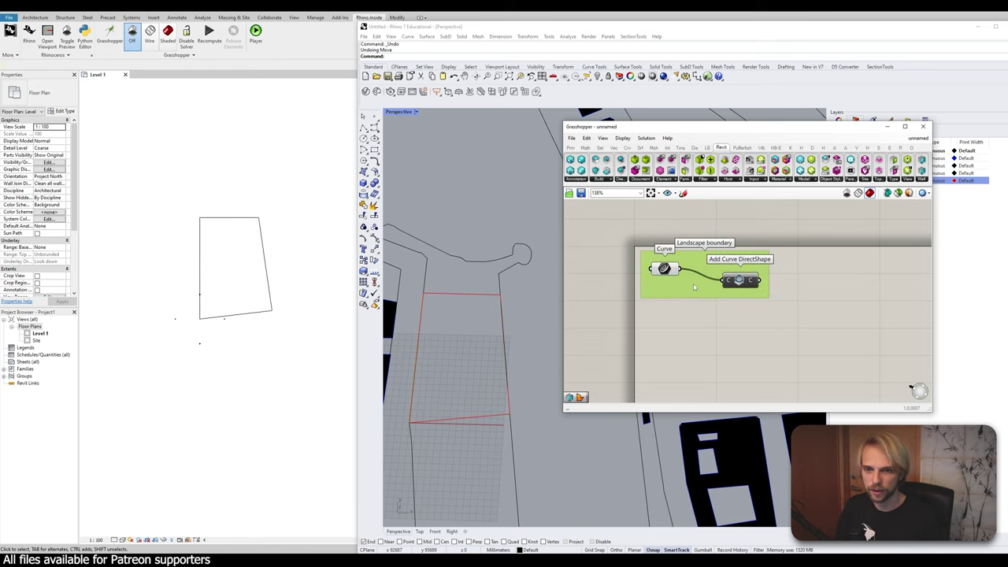
pyautogui.scroll(-3, 747, 307)
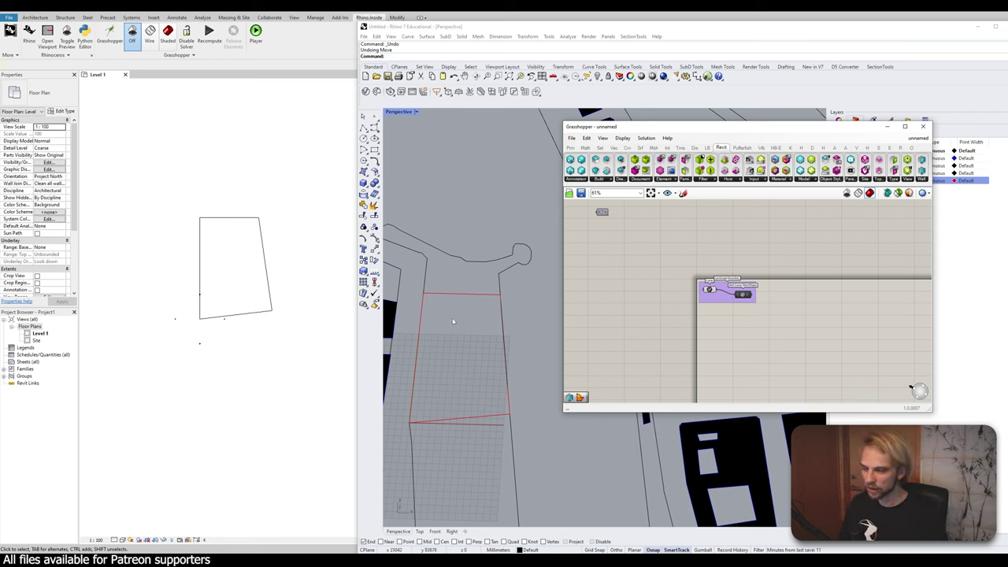
# - Minimize Grasshopper and tile Revit and Rhino side by side, giving Rhino the larger share of the screen
pyautogui.moveTo(474, 321); pyautogui.dragTo(549, 196, button='right')
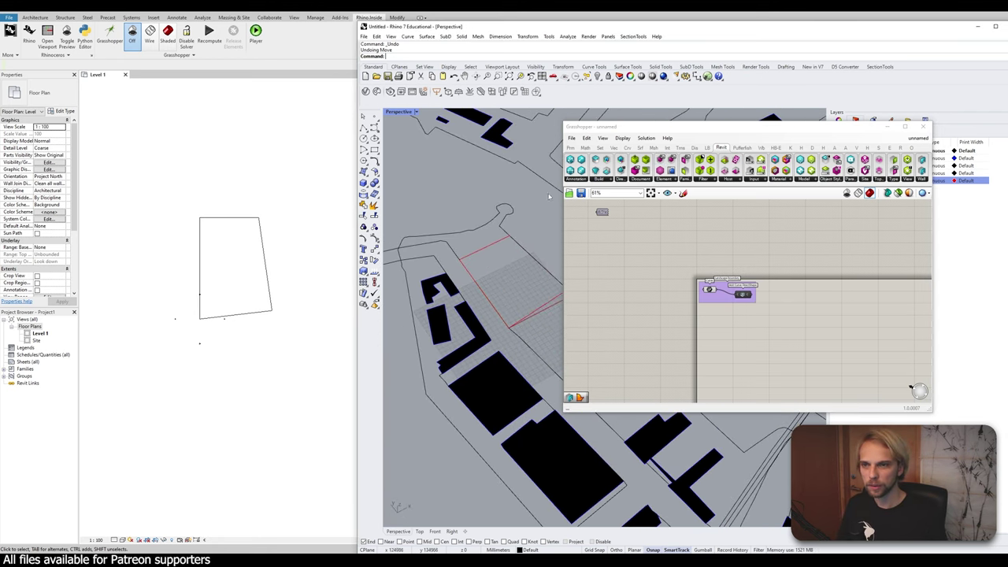
pyautogui.click(886, 129)
pyautogui.keyDown('shift'); pyautogui.moveTo(574, 257); pyautogui.dragTo(647, 285, button='right'); pyautogui.keyUp('shift')
pyautogui.moveTo(827, 30); pyautogui.dragTo(1007, 35)
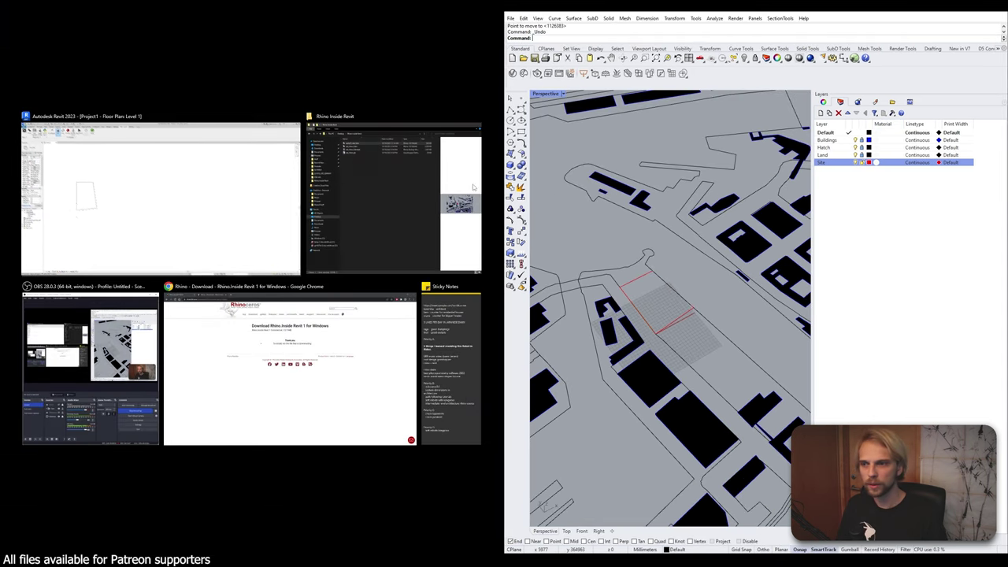
pyautogui.click(254, 185)
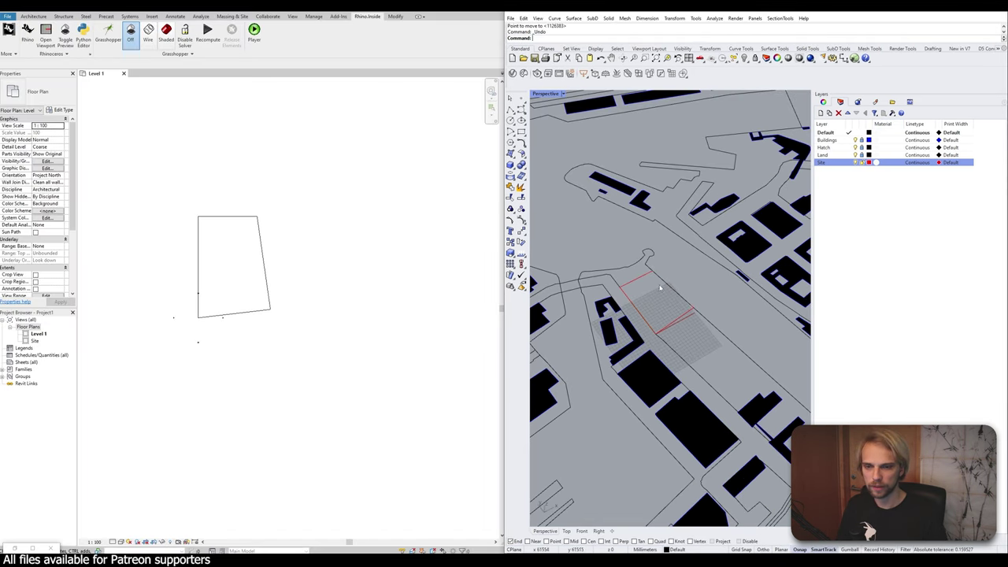
pyautogui.moveTo(501, 45); pyautogui.dragTo(367, 46)
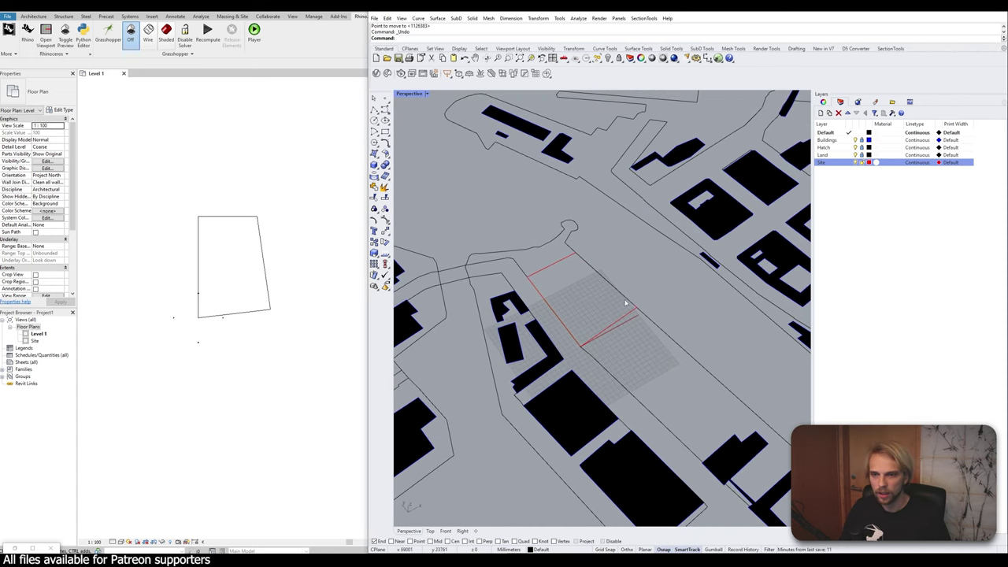
pyautogui.scroll(2, 550, 266)
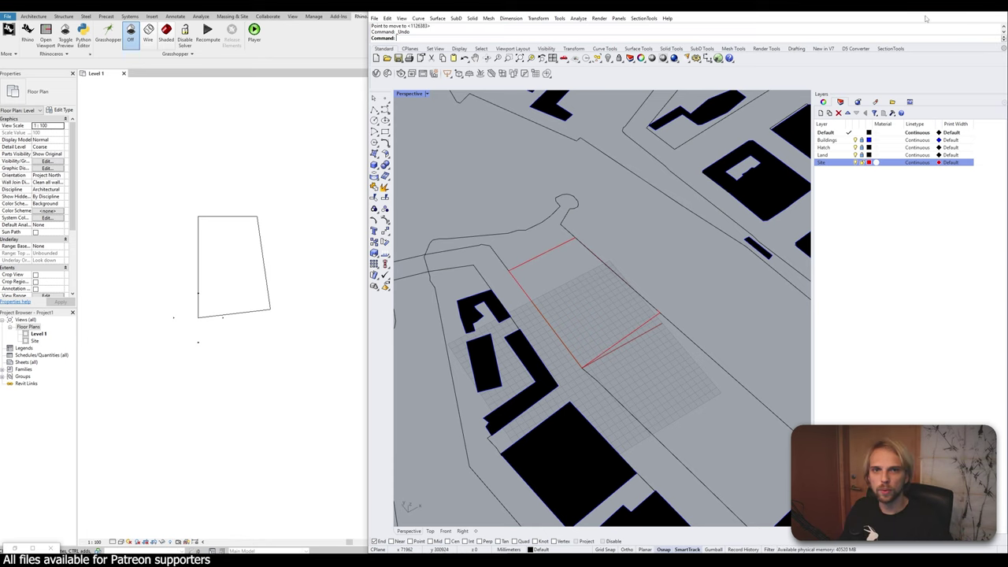
# - Maximize Rhino and measure the length of the site outline's slanted long side with Distance
pyautogui.click(983, 16)
pyautogui.moveTo(424, 305); pyautogui.dragTo(560, 221, button='right')
pyautogui.scroll(4, 521, 266)
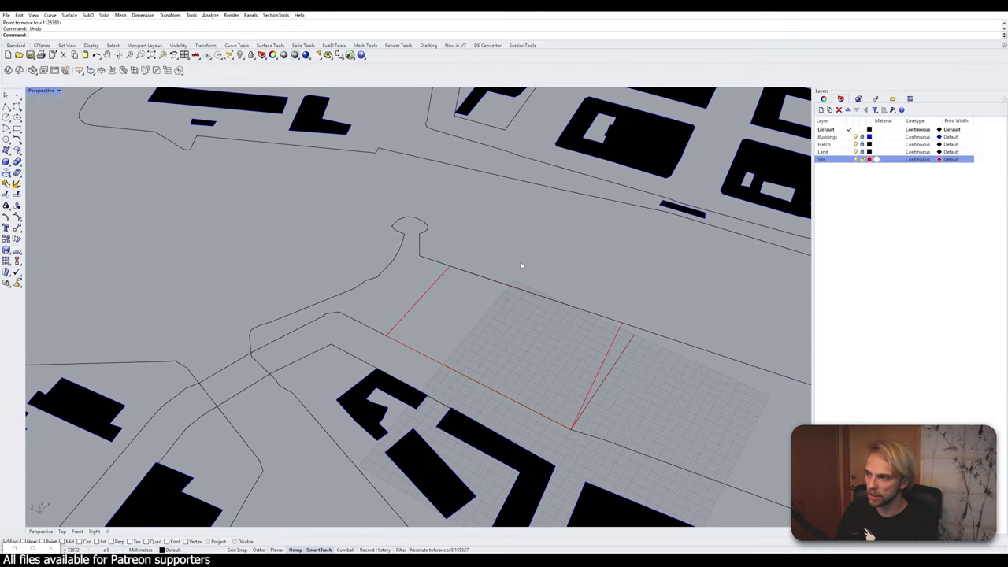
pyautogui.write('Distance')
pyautogui.press('Return')
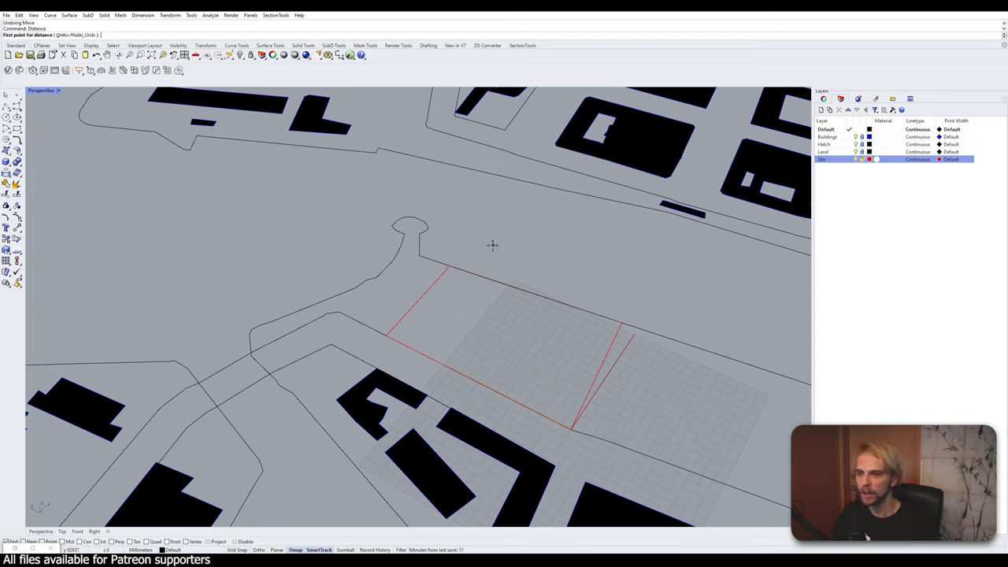
pyautogui.click(449, 268)
pyautogui.click(621, 324)
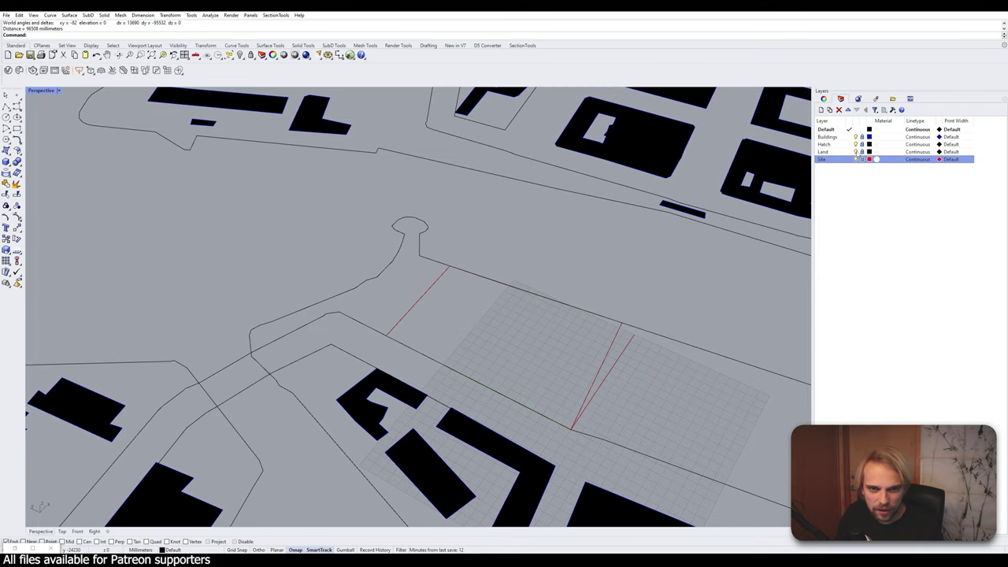
# - Switch Rhino to a maximized Top viewport framed on the site outline and its neighbouring buildings
pyautogui.scroll(-5, 426, 255)
pyautogui.scroll(3, 417, 258)
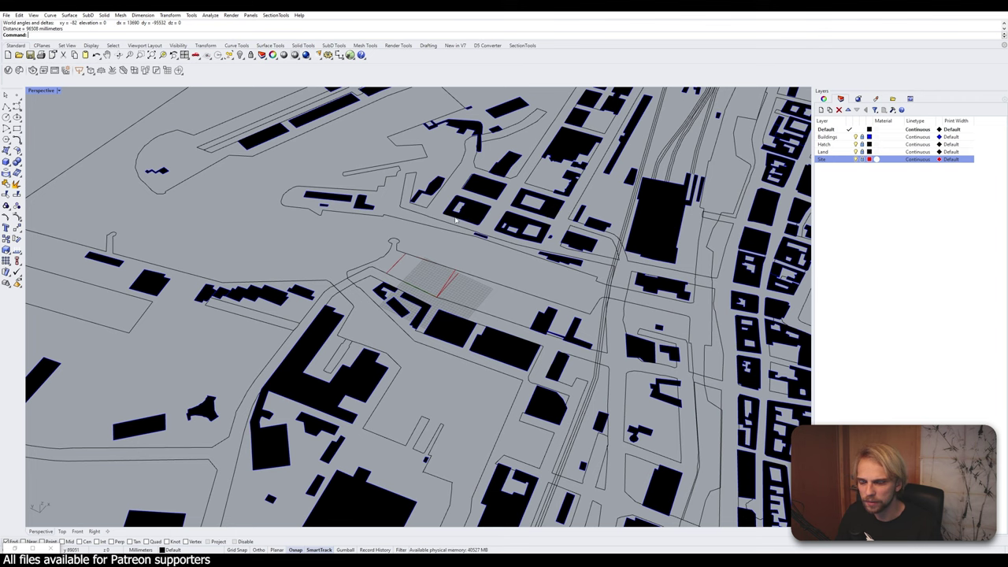
pyautogui.scroll(3, 405, 299)
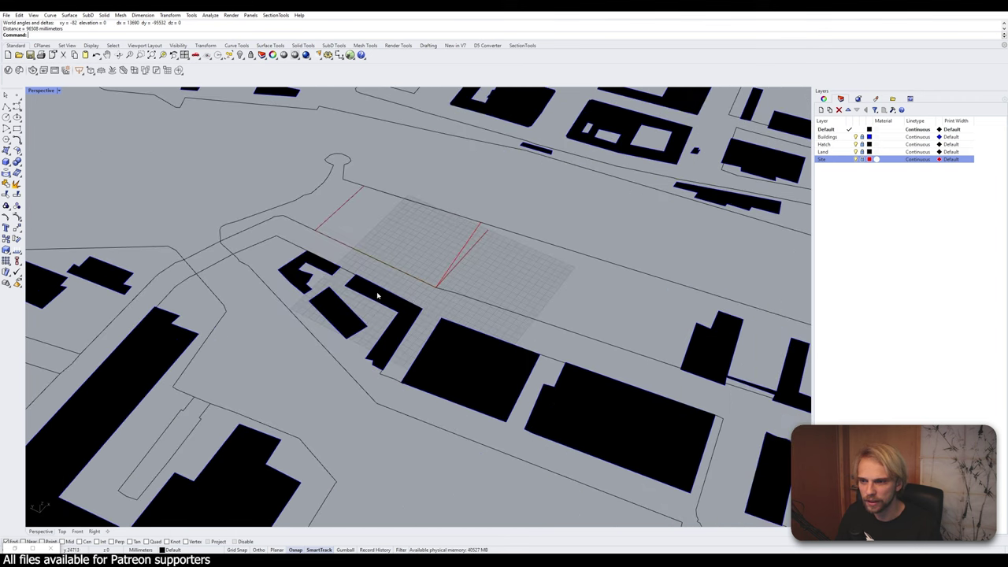
pyautogui.scroll(4, 378, 260)
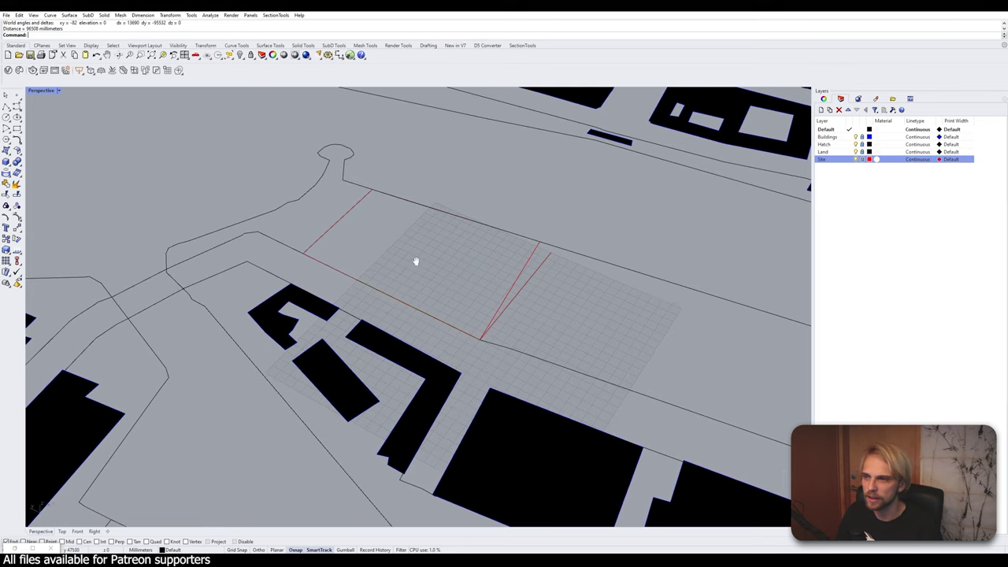
pyautogui.doubleClick(39, 90)
pyautogui.doubleClick(33, 89)
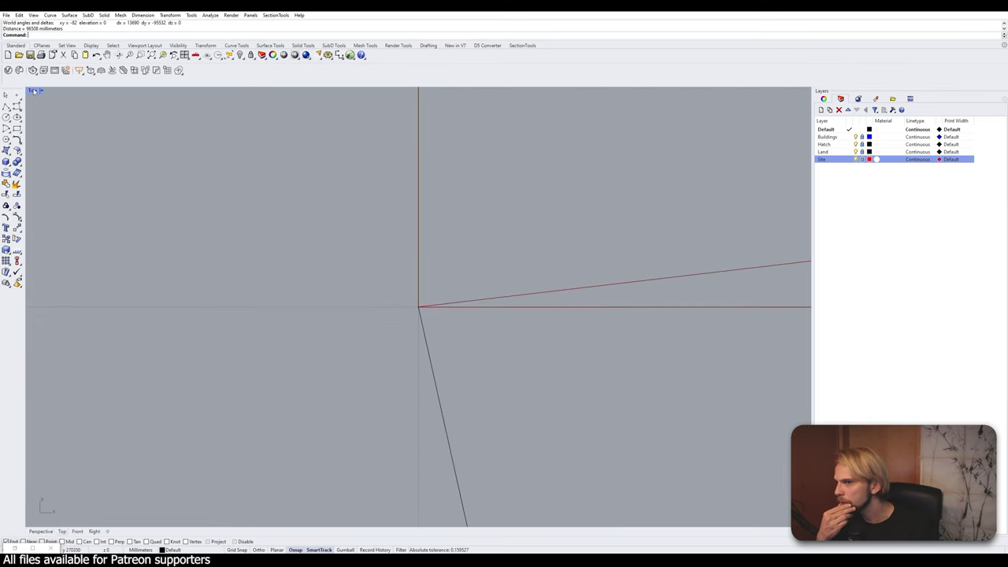
pyautogui.scroll(-10, 287, 229)
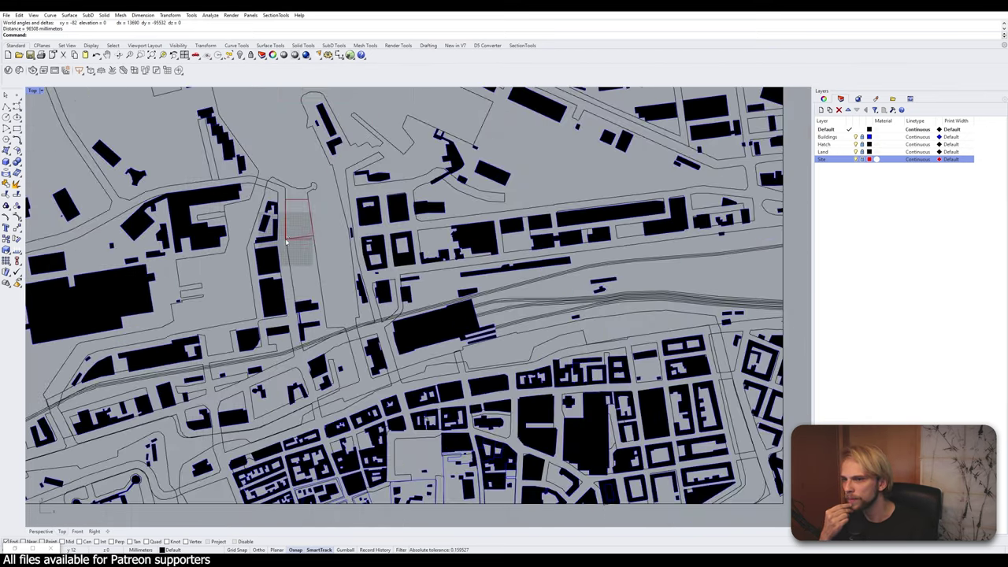
pyautogui.scroll(4, 292, 209)
pyautogui.moveTo(288, 218); pyautogui.dragTo(316, 178, button='right')
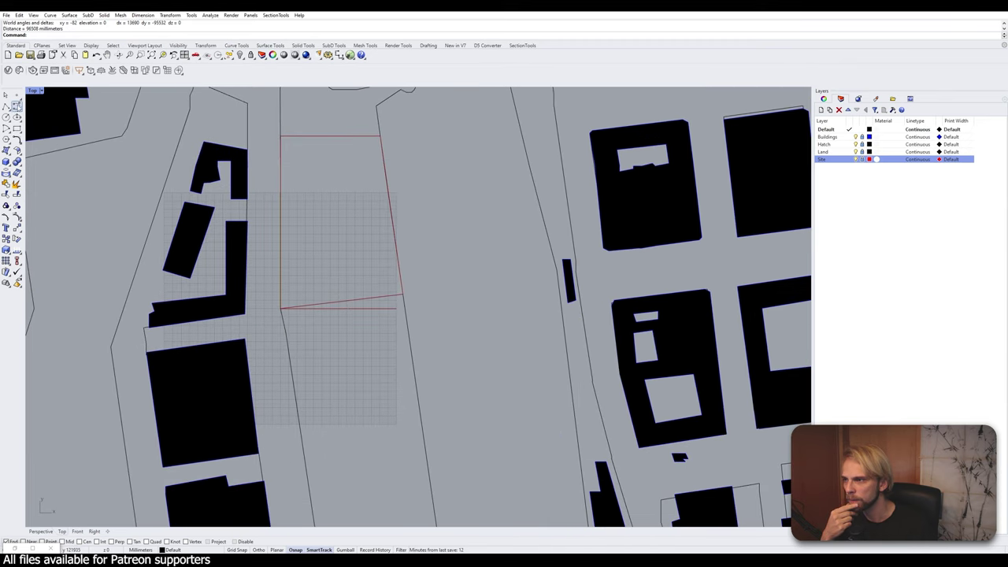
# - With Ortho on, draw a vertical 90000 mm polyline inside the site outline, close to its straight long side
pyautogui.click(6, 106)
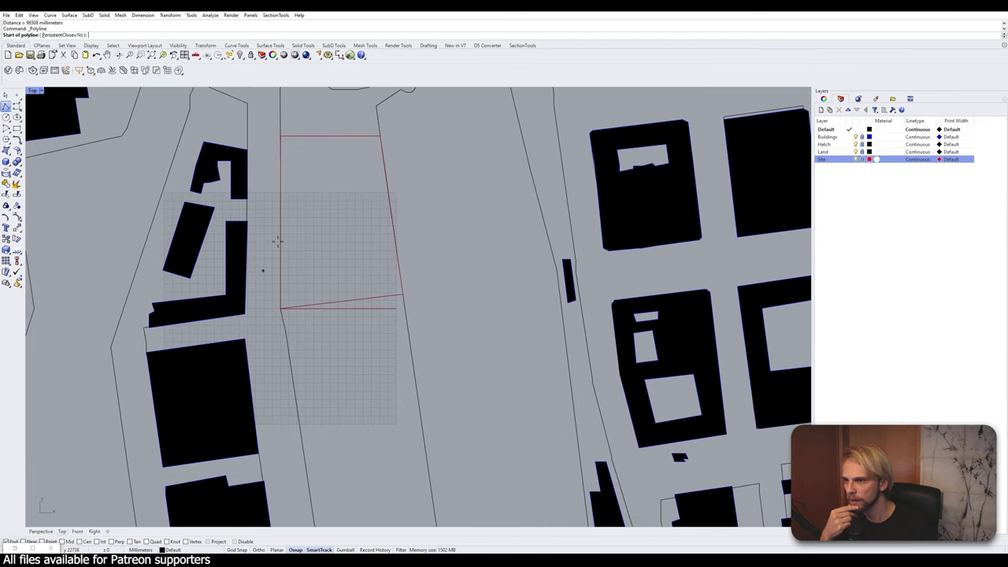
pyautogui.click(292, 154)
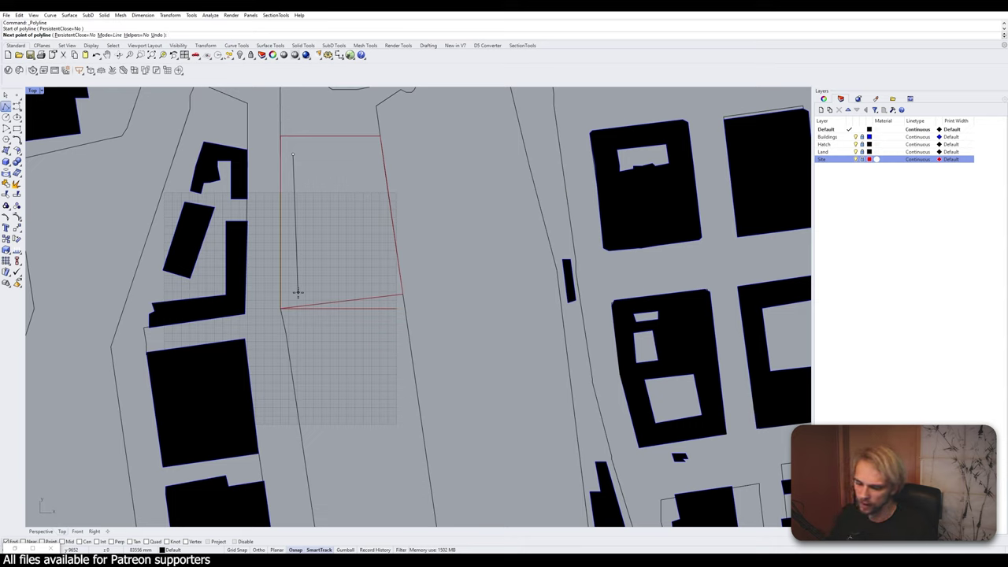
pyautogui.press('F8')
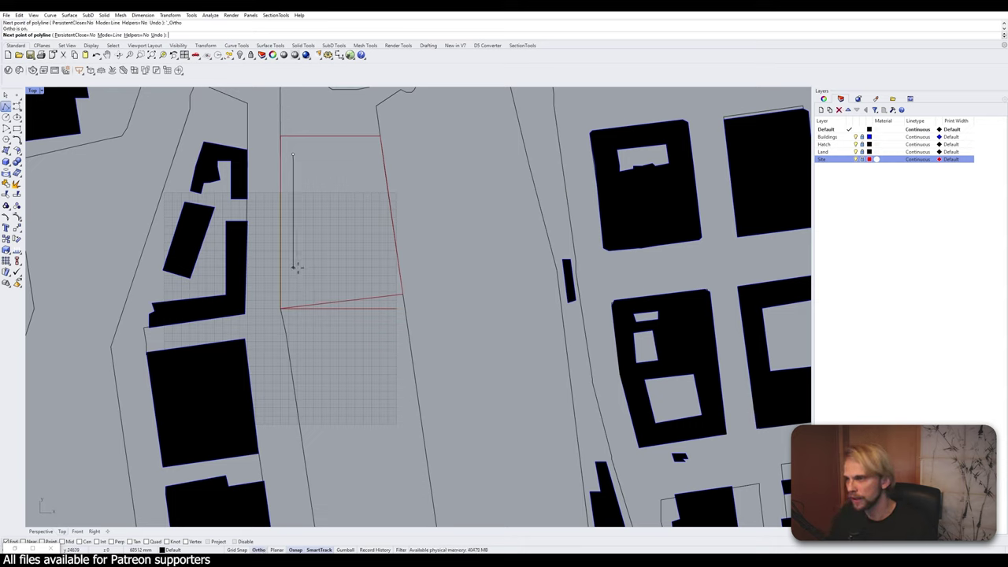
pyautogui.write('900')
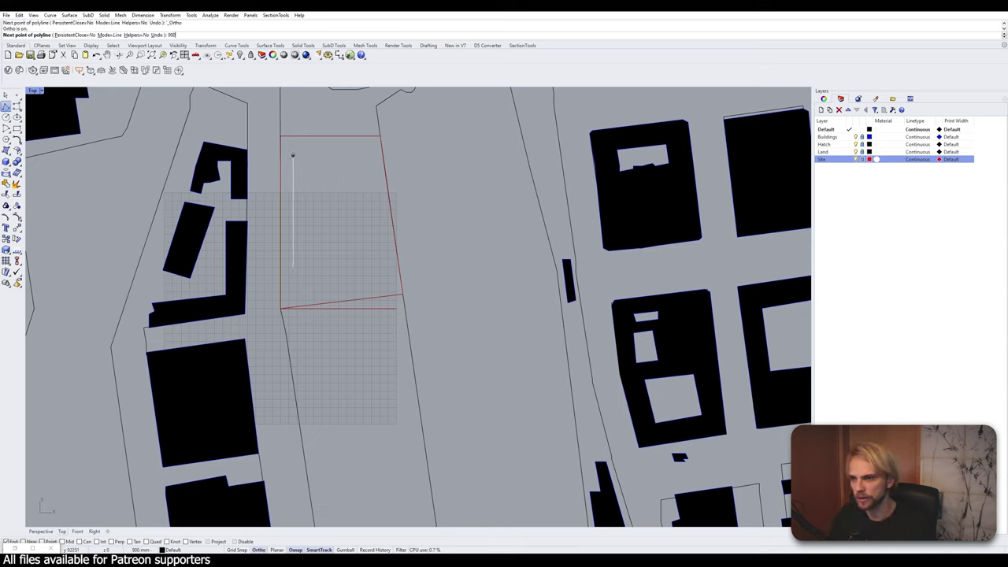
pyautogui.write('00')
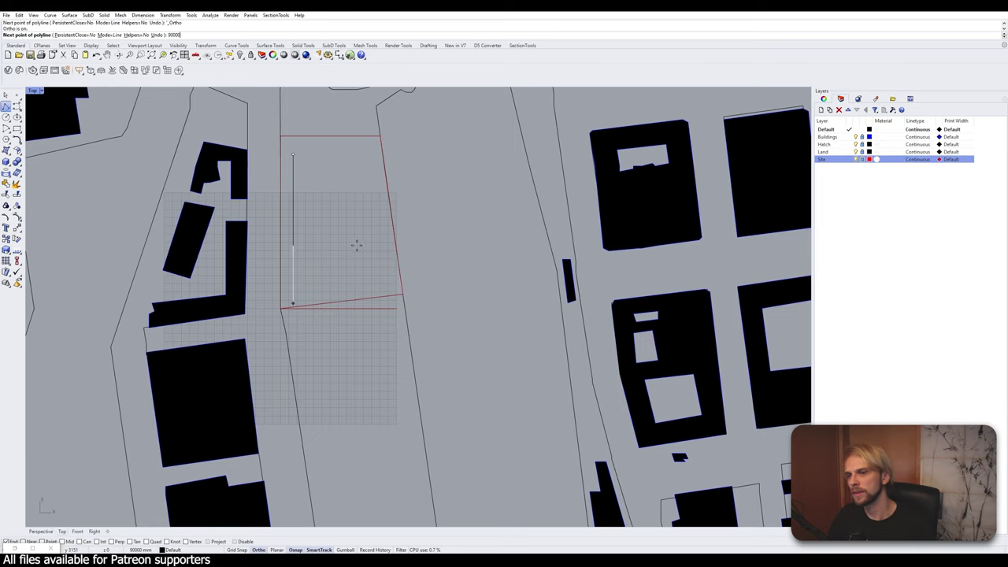
pyautogui.press('Return')
pyautogui.press('Return')
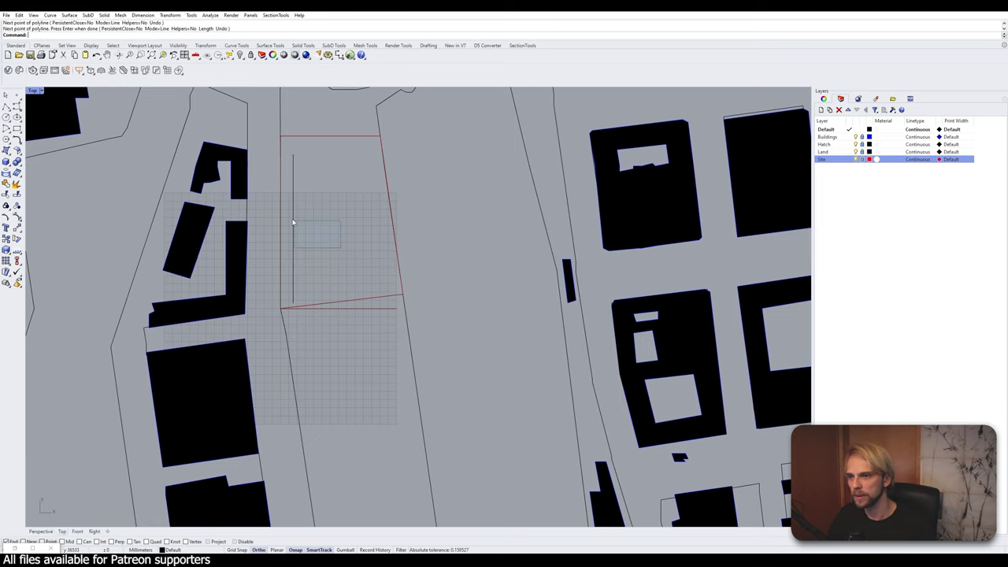
# - Delete the 90000 mm vertical line inside the site outline
pyautogui.click(292, 220)
pyautogui.scroll(2, 292, 220)
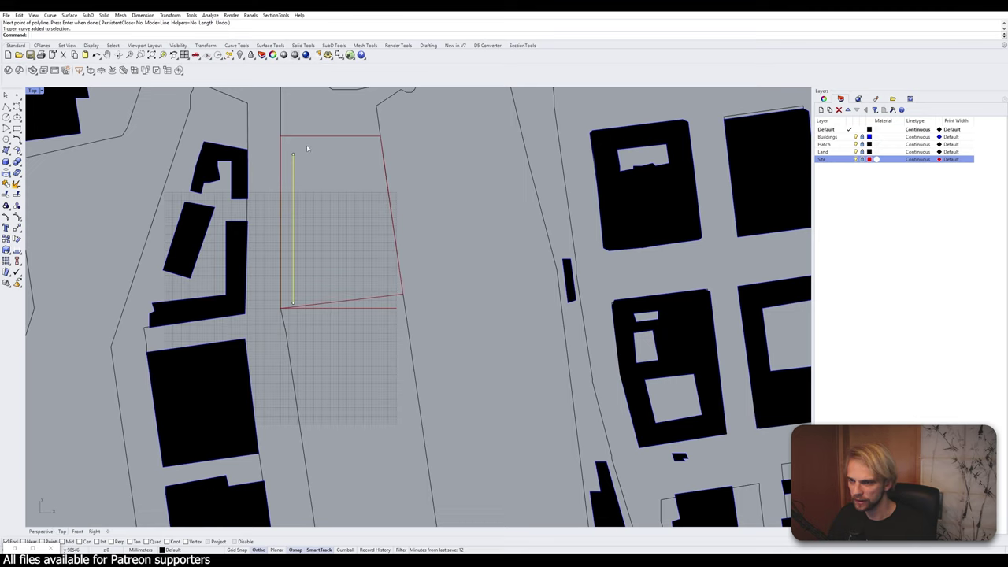
pyautogui.press('Return')
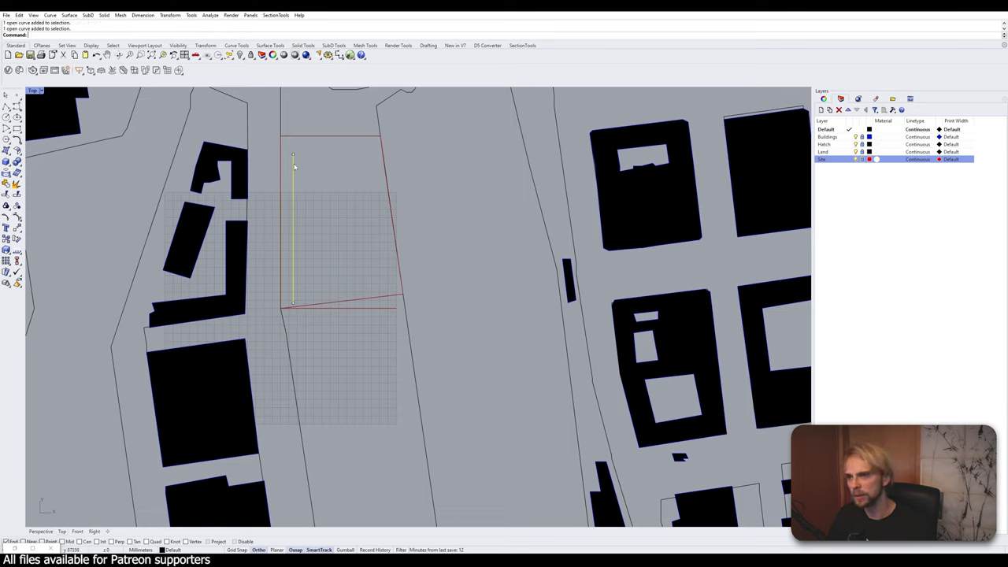
pyautogui.press('Delete')
# - Draw a vertical 80000 mm polyline inside the site outline, close to its straight long side
pyautogui.click(6, 106)
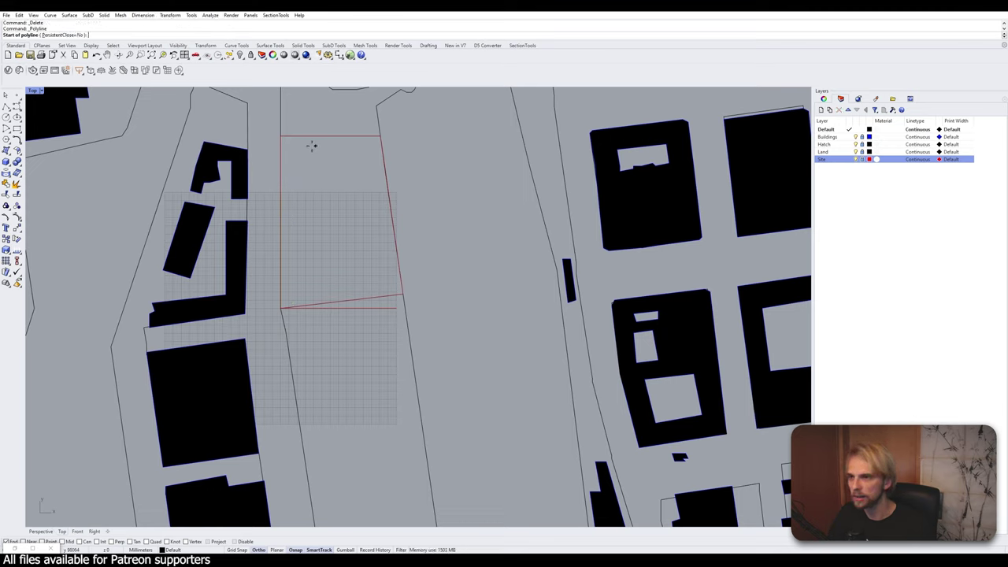
pyautogui.click(288, 143)
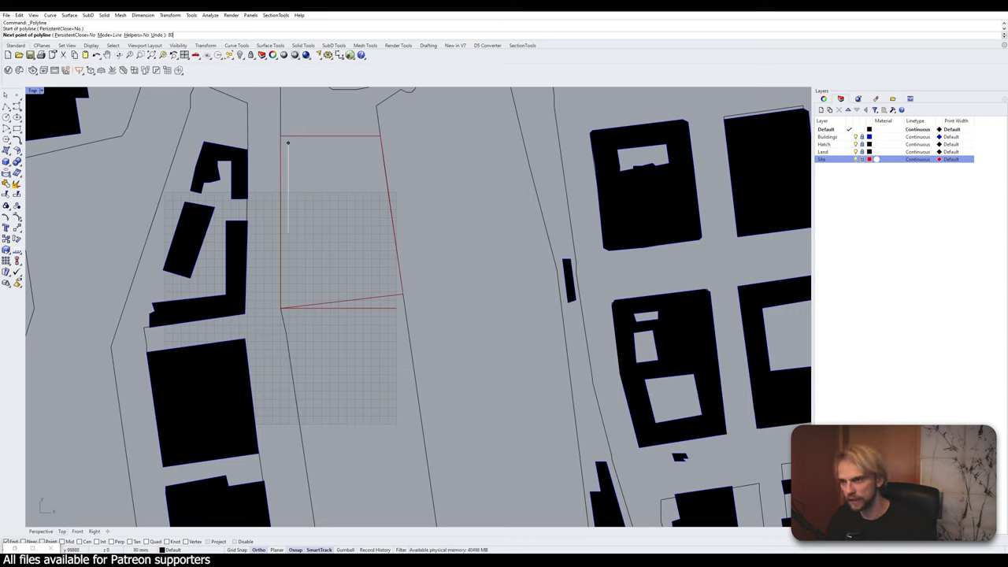
pyautogui.write('80000')
pyautogui.press('Return')
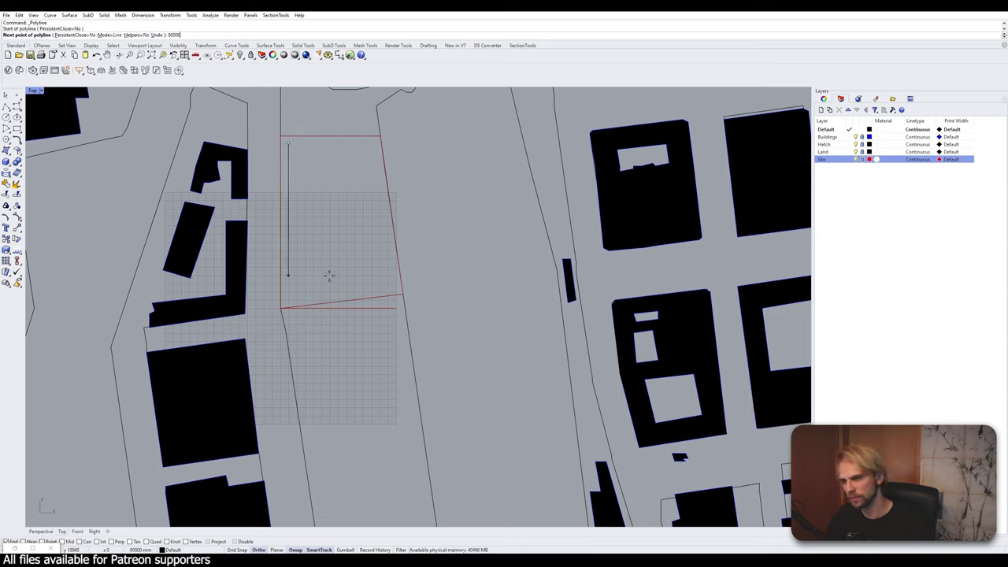
pyautogui.press('Return')
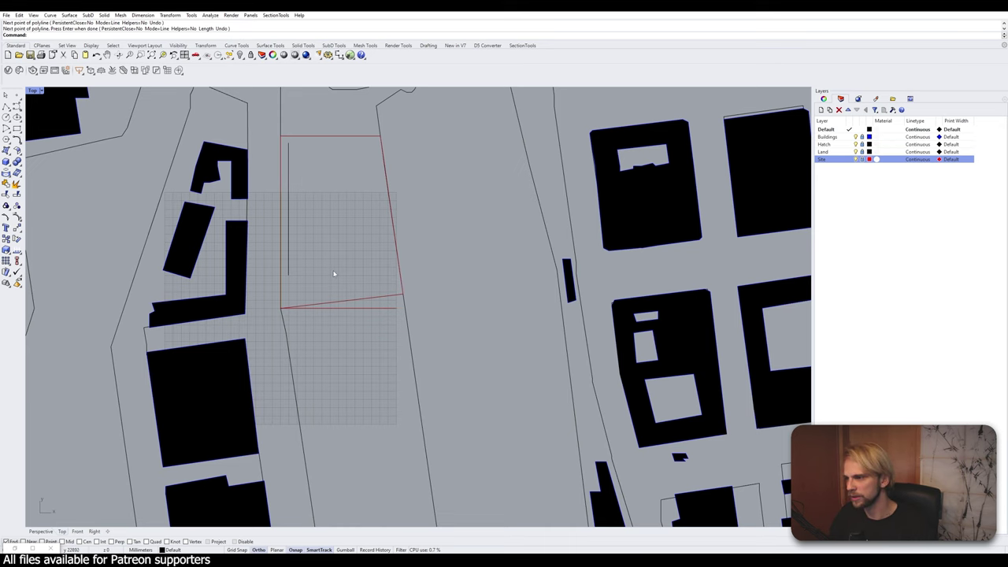
pyautogui.scroll(2, 295, 188)
pyautogui.click(288, 183)
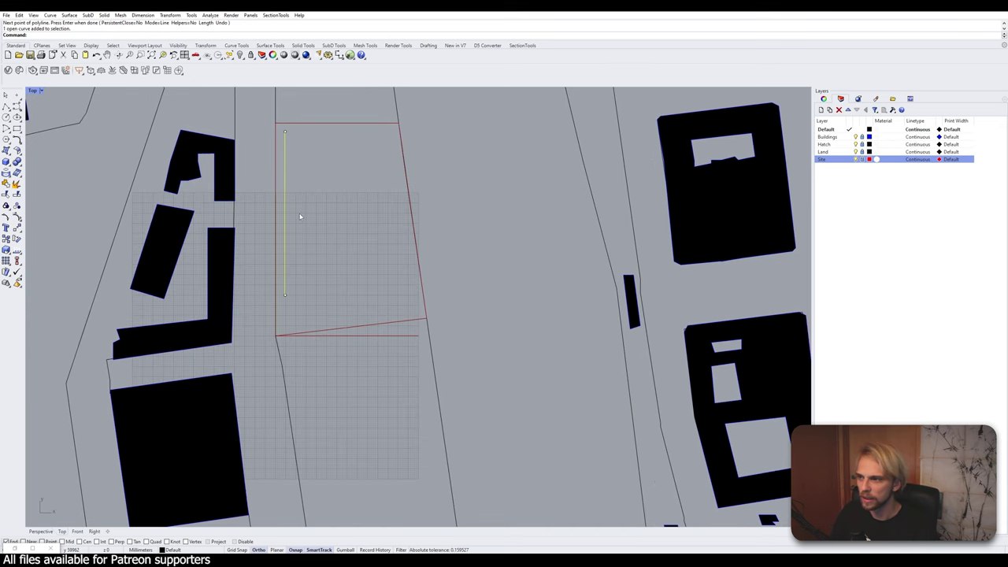
pyautogui.scroll(-1, 303, 189)
pyautogui.scroll(1, 305, 189)
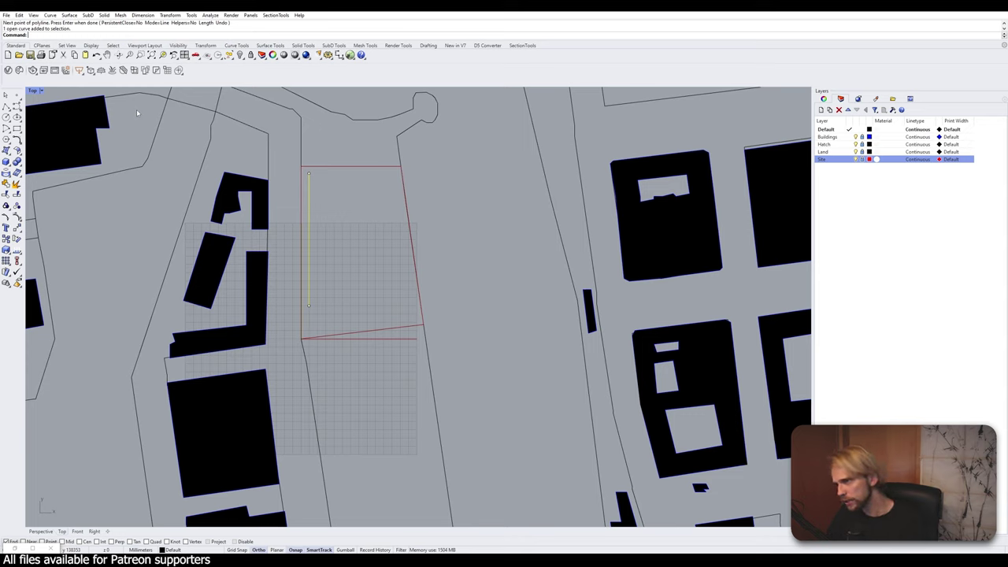
pyautogui.click(310, 218)
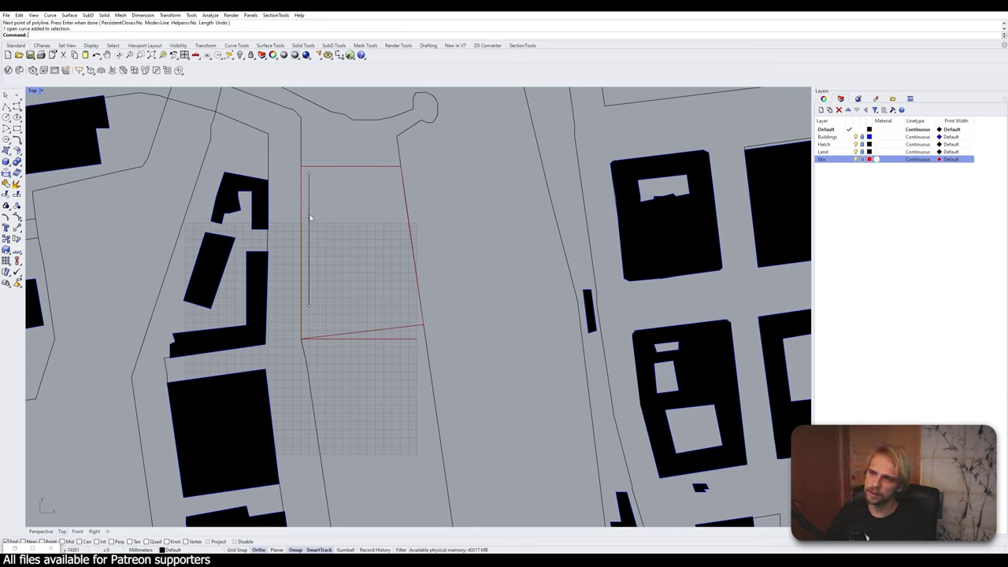
pyautogui.click(310, 175)
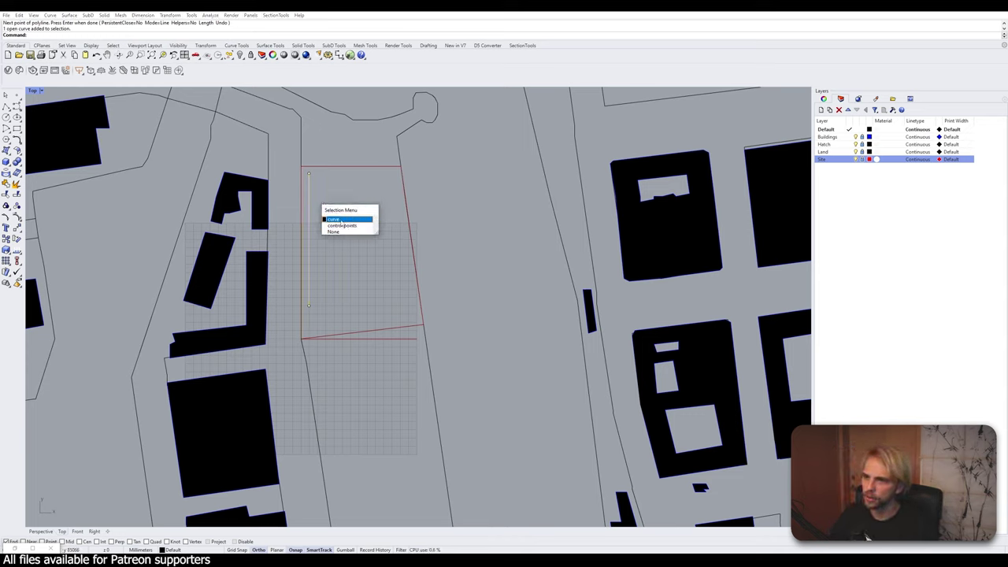
pyautogui.press('Escape')
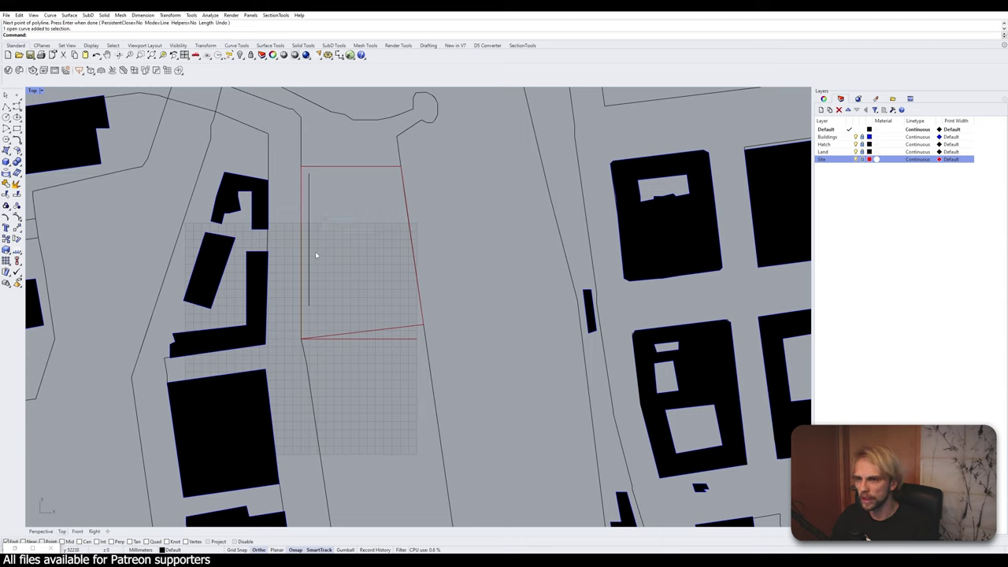
# - Rebuild the 80000 mm vertical line with a point count of 4 and degree 3, deleting the input
pyautogui.click(310, 252)
pyautogui.write('Rebuid')
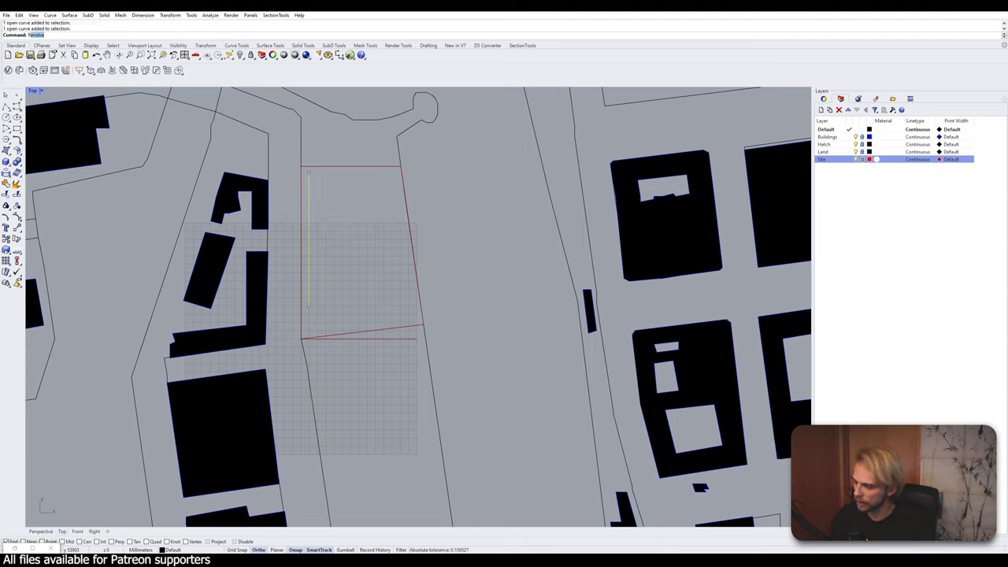
pyautogui.press('Return')
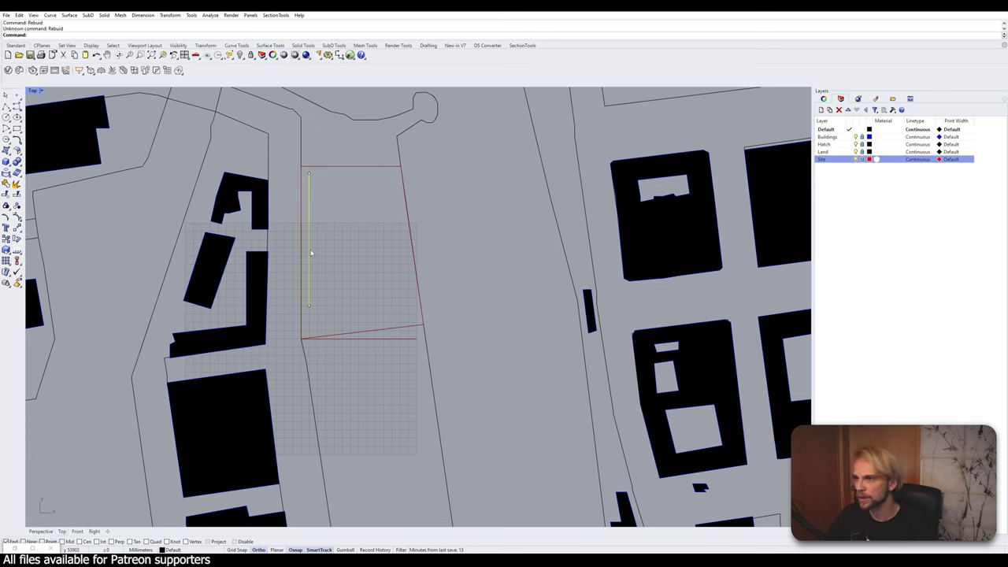
pyautogui.write('Rebuild')
pyautogui.press('Return')
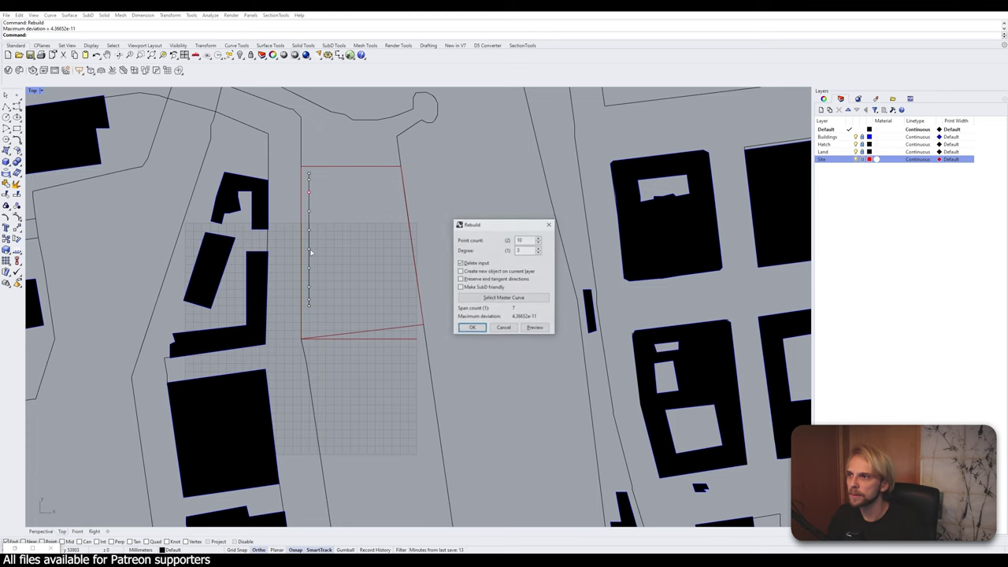
pyautogui.moveTo(490, 228); pyautogui.dragTo(412, 164)
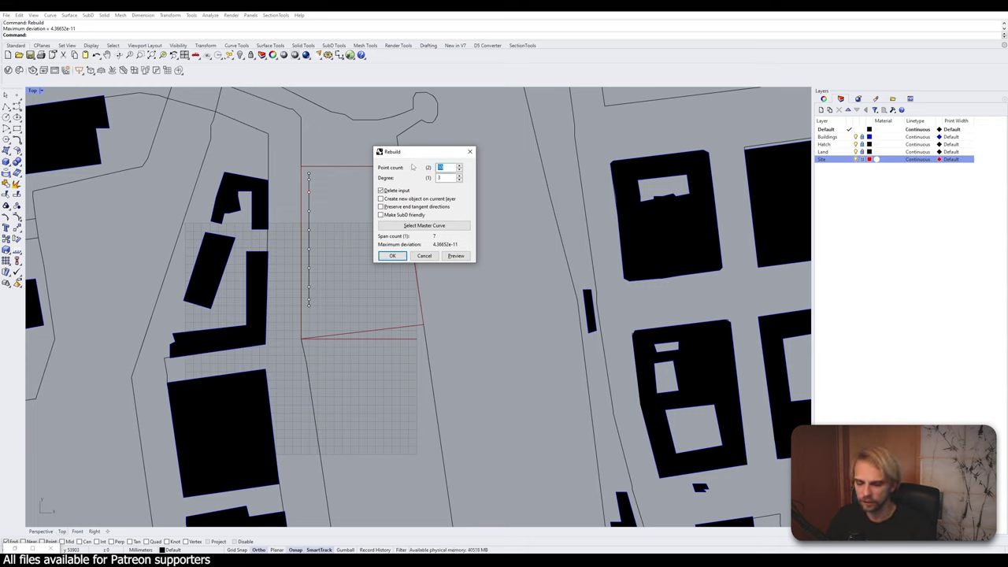
pyautogui.write('4')
pyautogui.press('Tab')
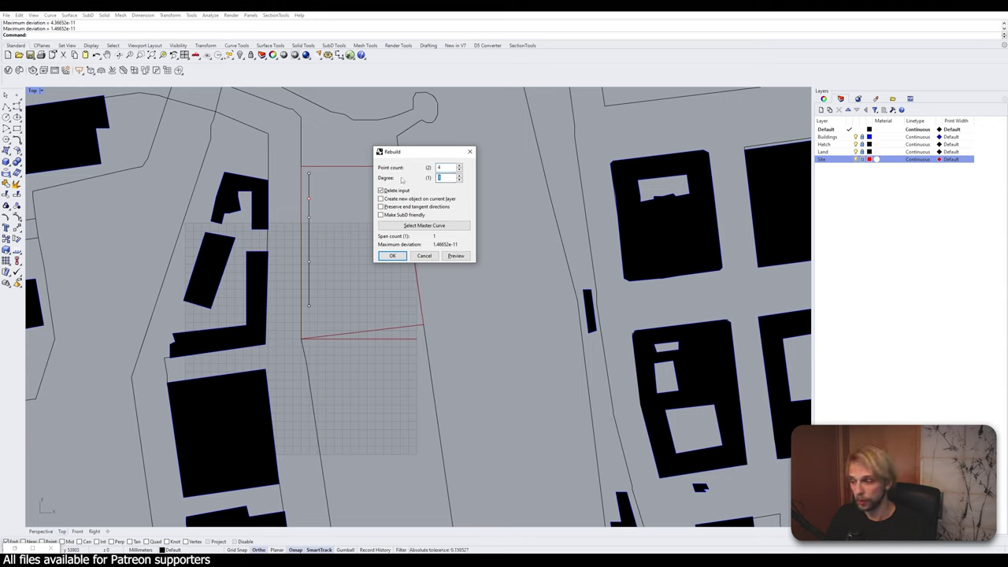
pyautogui.click(440, 178)
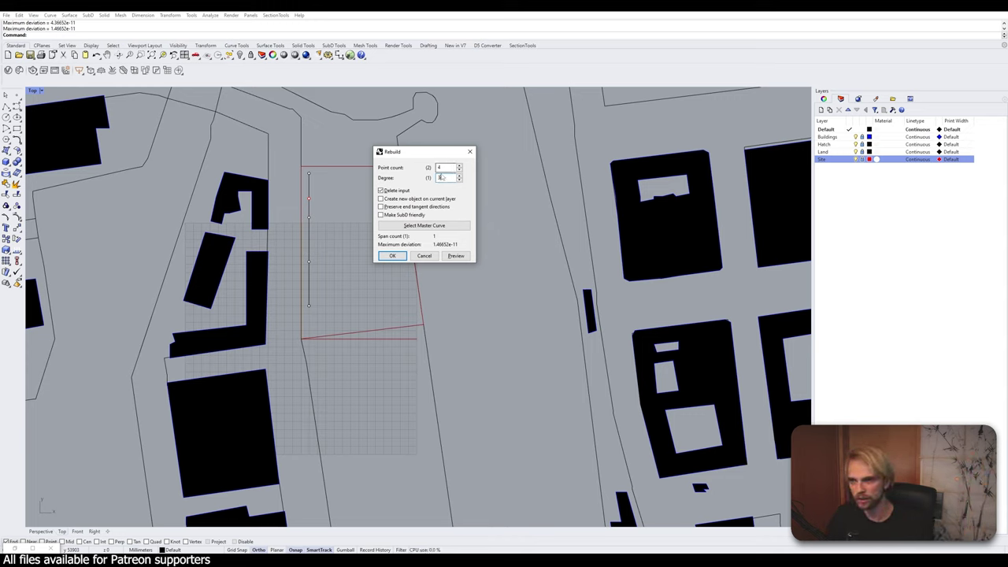
pyautogui.click(392, 255)
# - Turn on the rebuilt line's control points and select the lower two
pyautogui.click(308, 243)
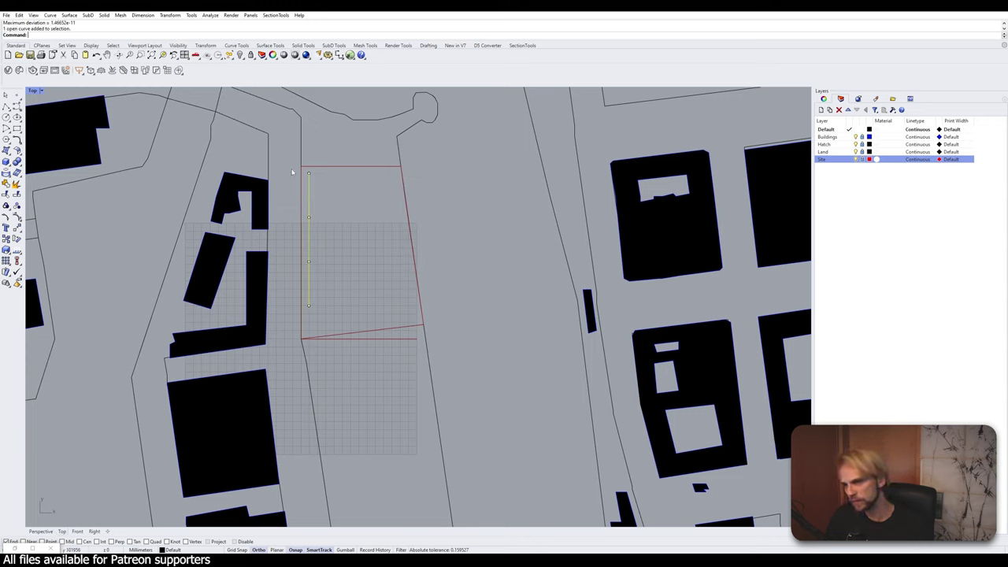
pyautogui.press('F10')
pyautogui.moveTo(277, 162); pyautogui.dragTo(360, 344)
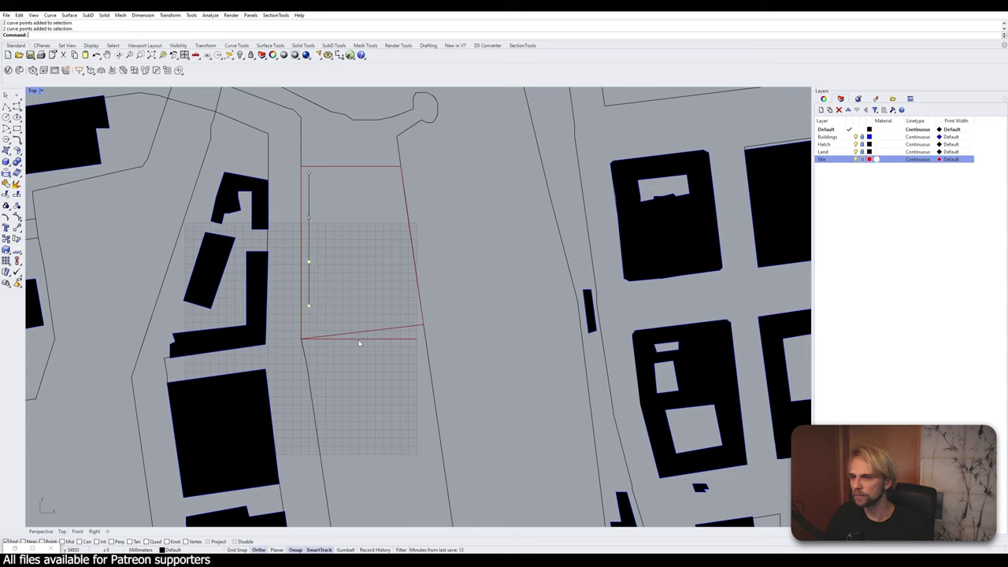
pyautogui.press('Escape')
pyautogui.press('Escape')
pyautogui.click(311, 243)
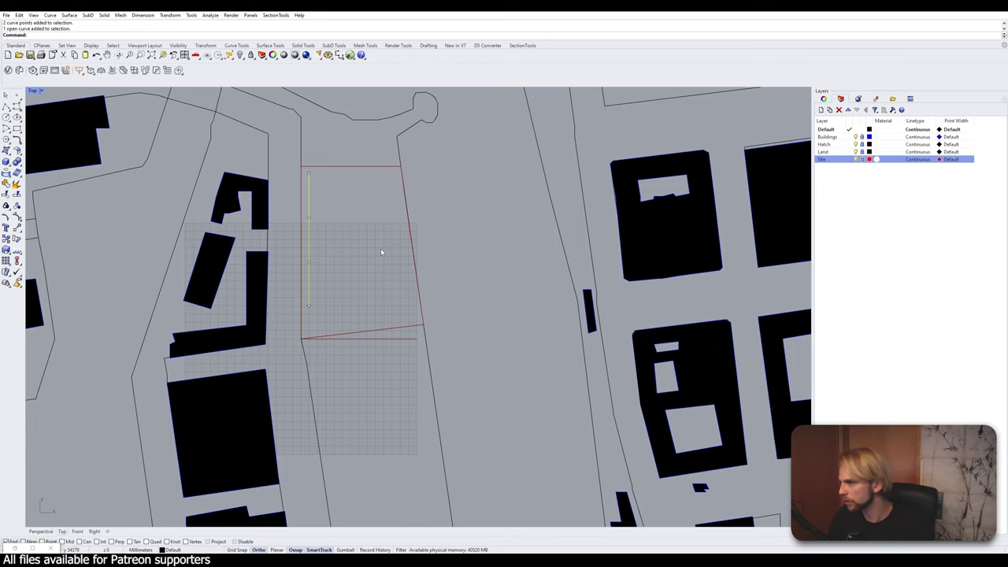
pyautogui.click(300, 258)
pyautogui.moveTo(267, 246); pyautogui.dragTo(347, 321)
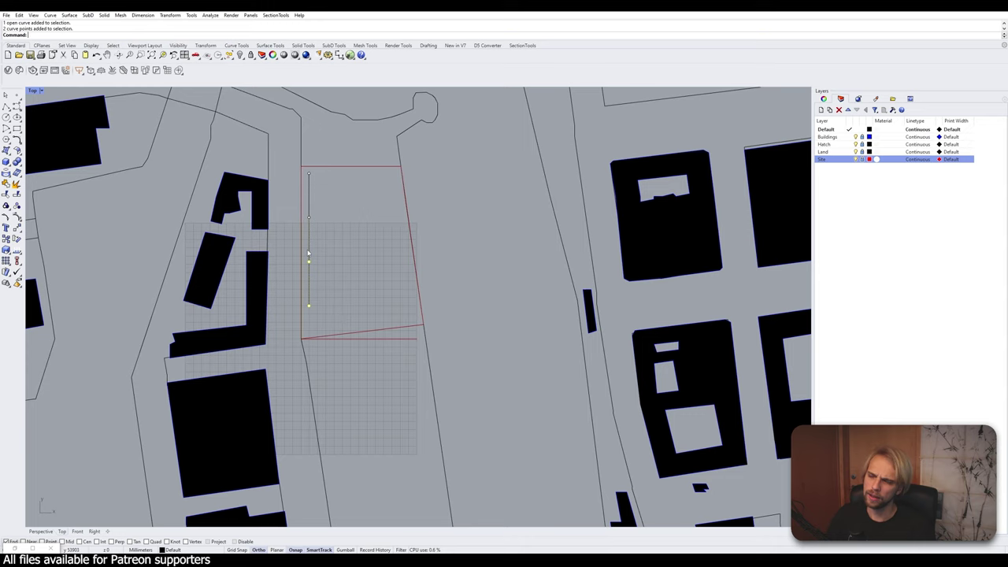
# - Move the line's two lower control points 17000 mm horizontally towards the site outline's slanted long side
pyautogui.scroll(1, 307, 254)
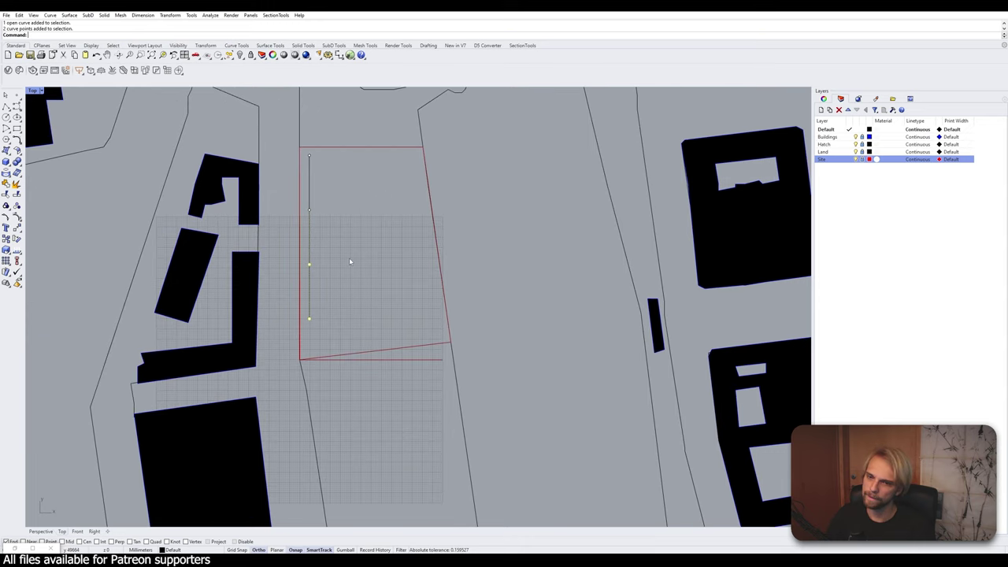
pyautogui.scroll(-2, 350, 261)
pyautogui.scroll(2, 349, 262)
pyautogui.scroll(-2, 309, 267)
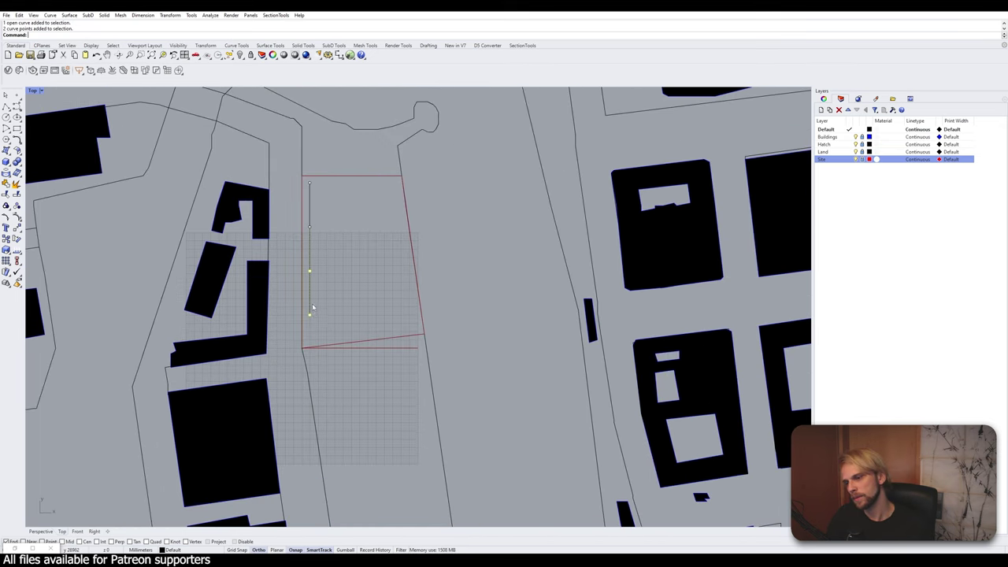
pyautogui.scroll(1, 312, 248)
pyautogui.scroll(2, 313, 248)
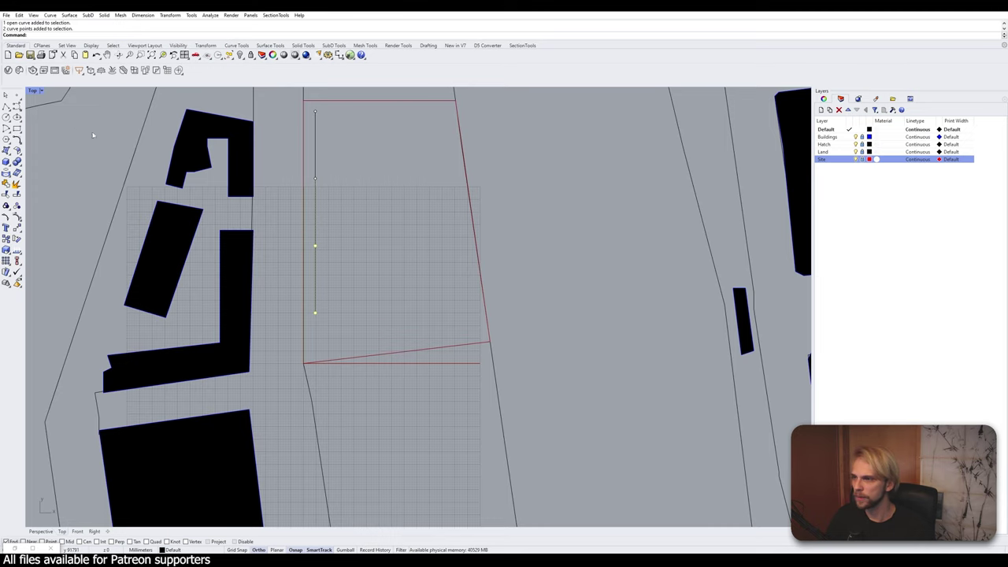
pyautogui.moveTo(235, 185); pyautogui.dragTo(252, 201, button='right')
pyautogui.write('M')
pyautogui.press('Return')
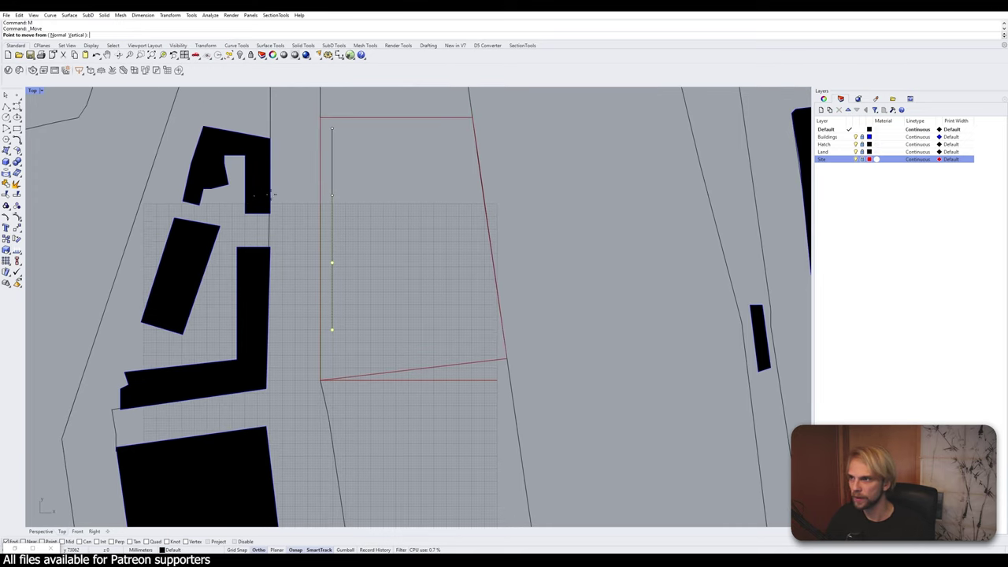
pyautogui.scroll(6, 367, 350)
pyautogui.click(326, 358)
pyautogui.scroll(-4, 392, 363)
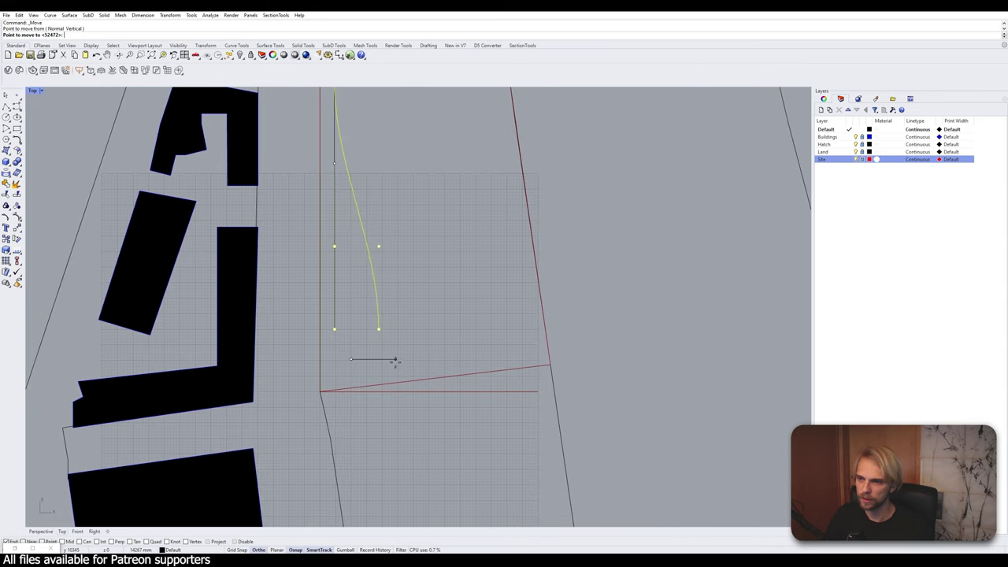
pyautogui.scroll(-2, 387, 358)
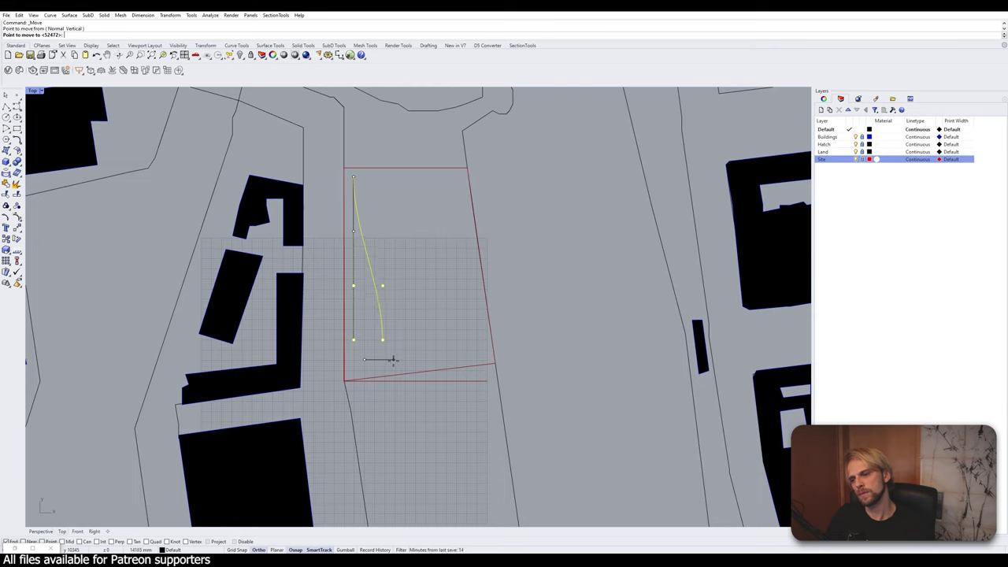
pyautogui.write('17')
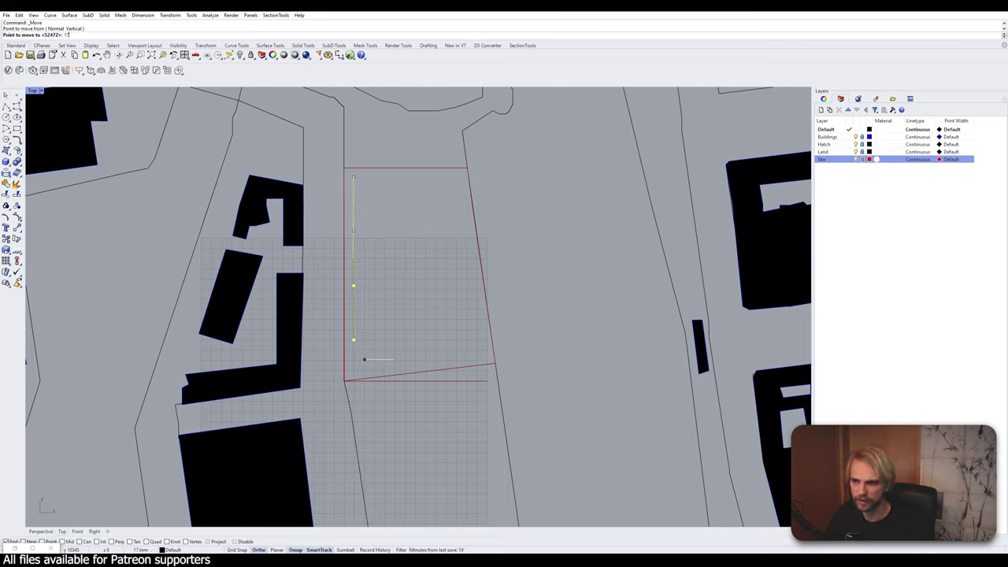
pyautogui.write('000')
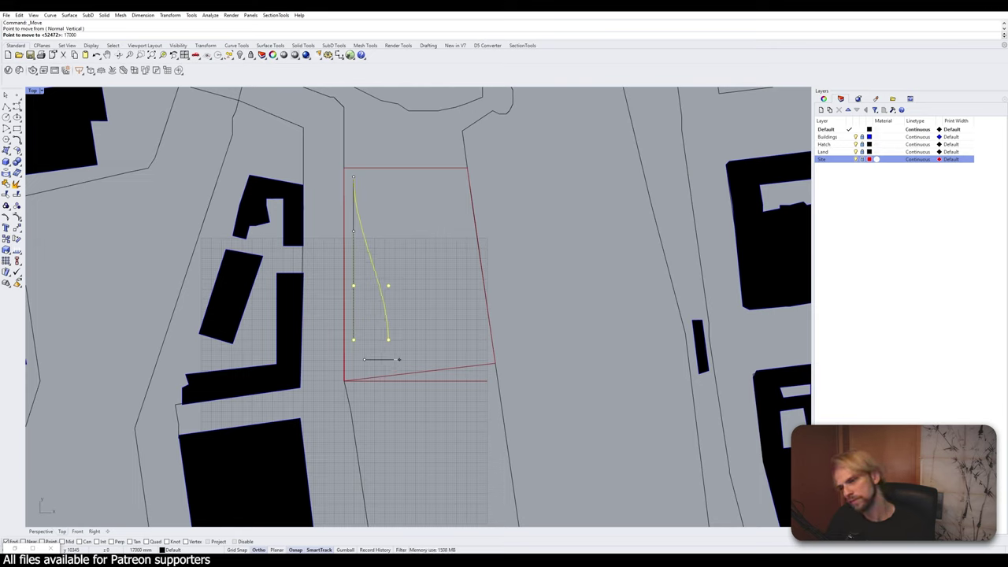
pyautogui.press('Return')
# - Undo the 17000 mm move of the line's two lower control points
pyautogui.click(378, 262)
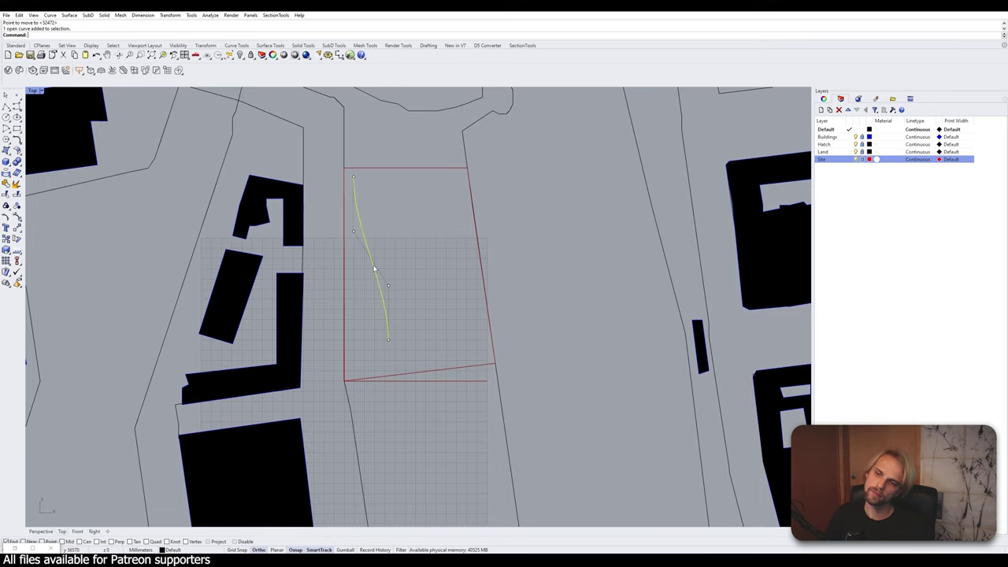
pyautogui.moveTo(329, 229); pyautogui.dragTo(401, 290)
pyautogui.scroll(1, 388, 285)
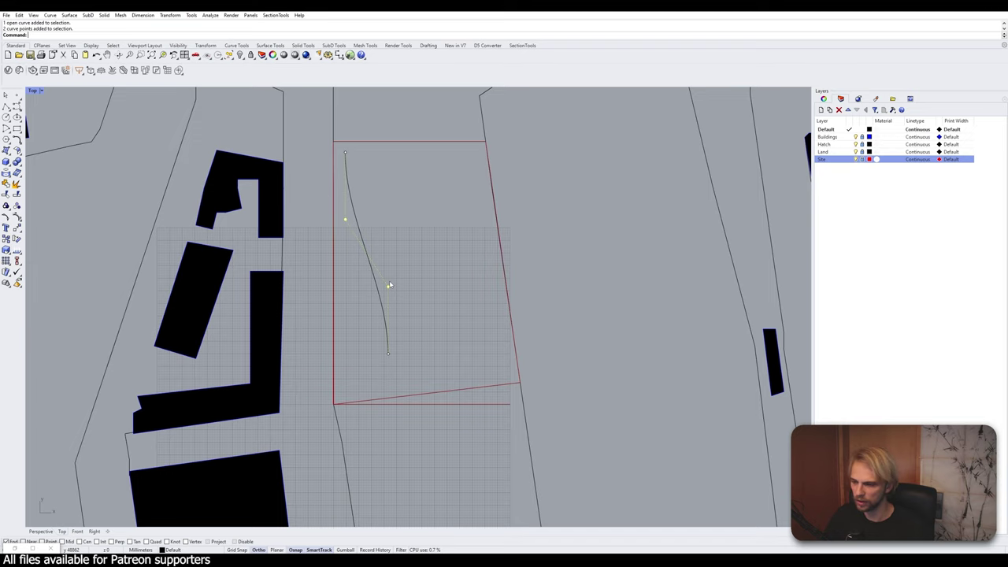
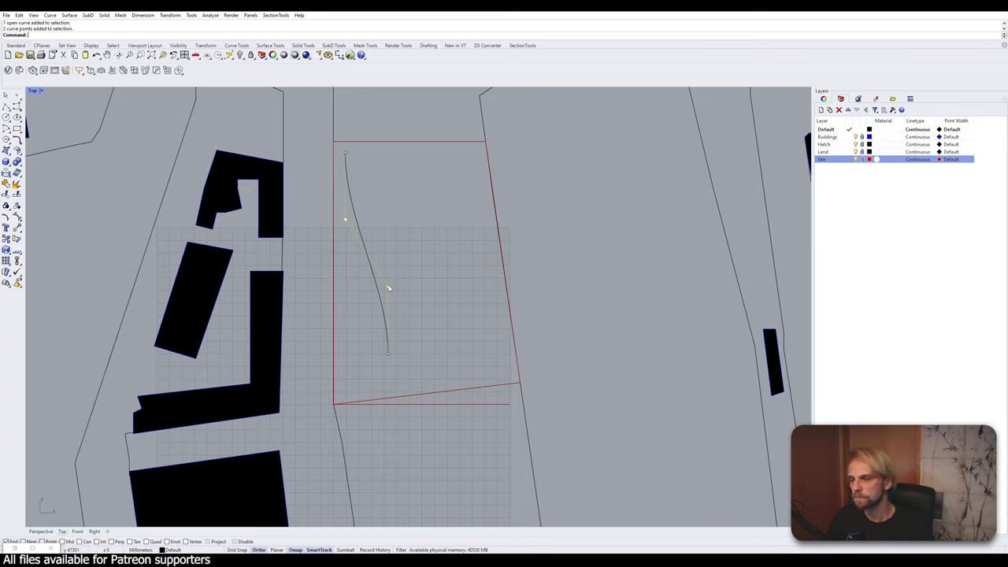
pyautogui.click(424, 267)
pyautogui.hotkey('ctrl', 'z')
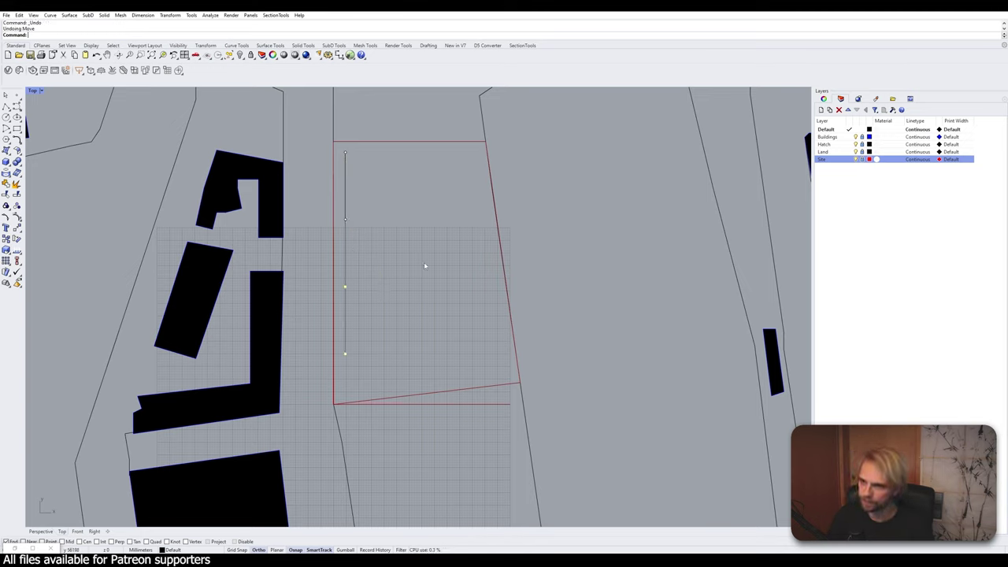
# - Rebuild the 80000 mm vertical line with a point count of 4 and degree 1, deleting the input
pyautogui.click(345, 244)
pyautogui.write('reb')
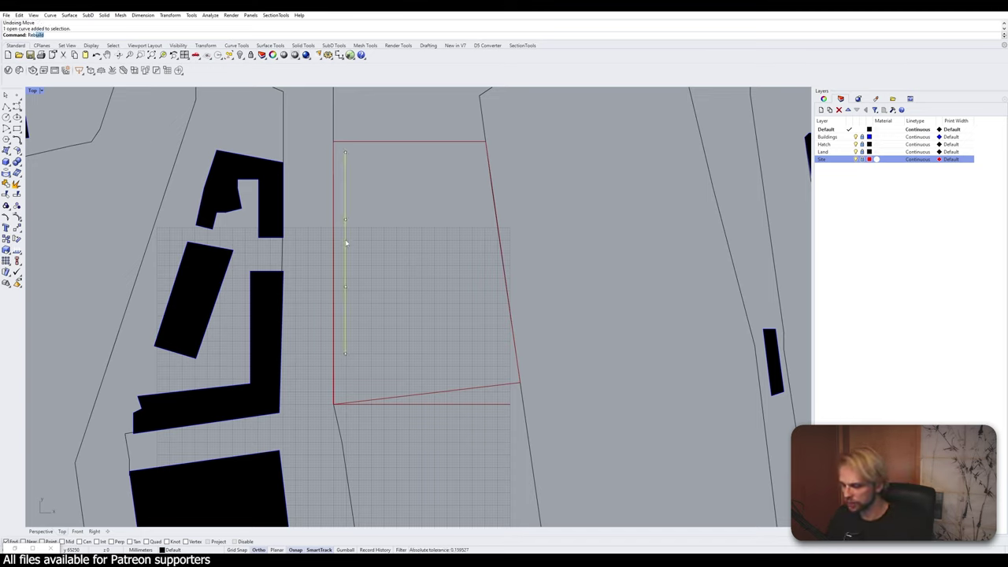
pyautogui.press('Return')
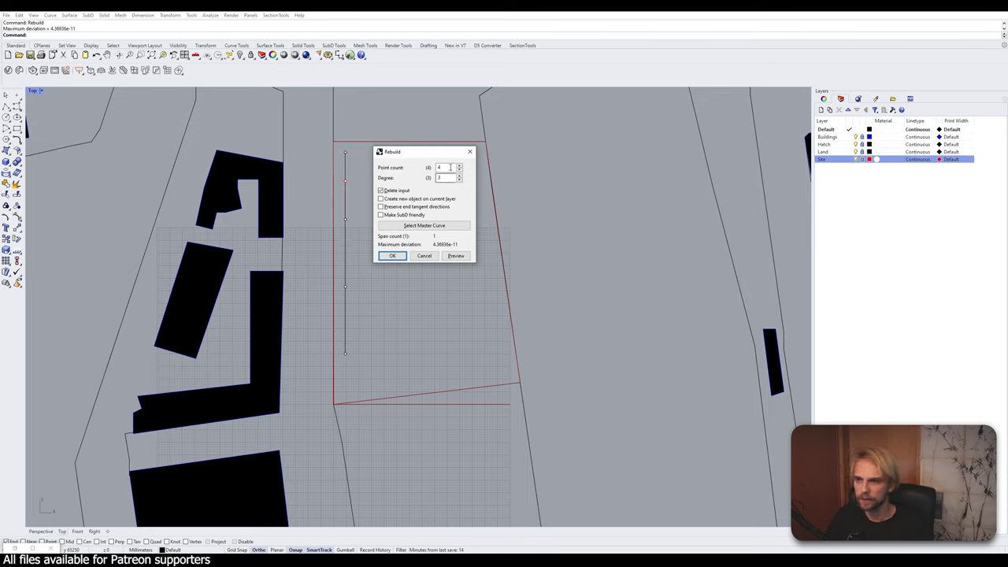
pyautogui.press('Tab')
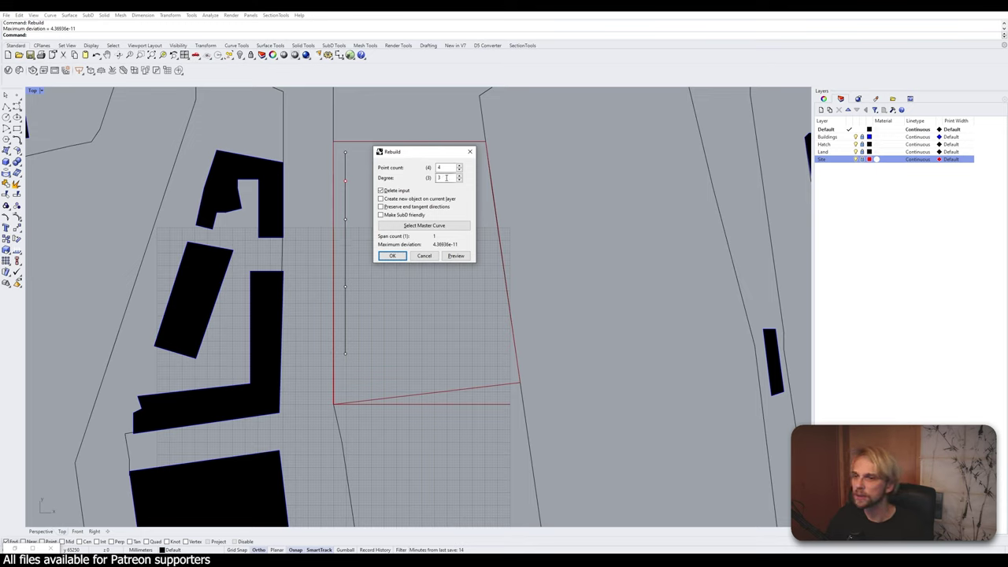
pyautogui.write('1')
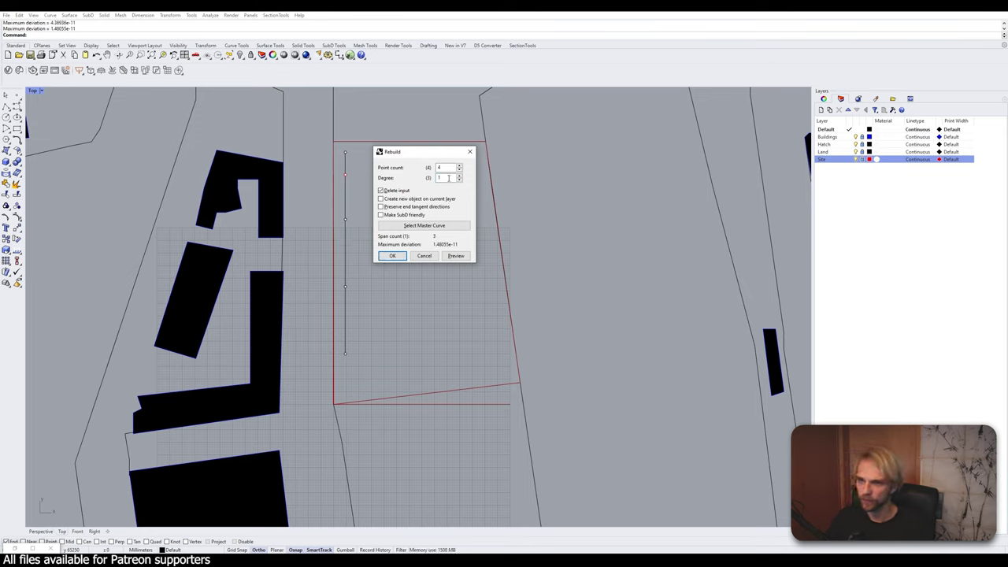
pyautogui.click(392, 256)
# - Move the degree 1 line's two lower control points 17000 mm horizontally towards the site's slanted long side and hide the points
pyautogui.moveTo(288, 263); pyautogui.dragTo(372, 370)
pyautogui.moveTo(245, 220); pyautogui.dragTo(259, 210, button='right')
pyautogui.write('m')
pyautogui.press('Return')
pyautogui.click(363, 359)
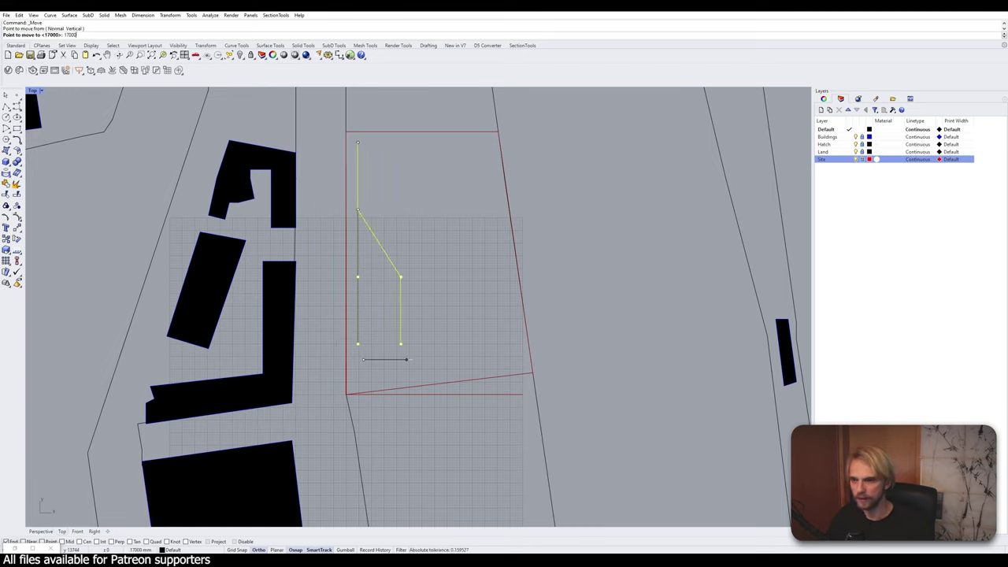
pyautogui.press('Return')
pyautogui.click(449, 331)
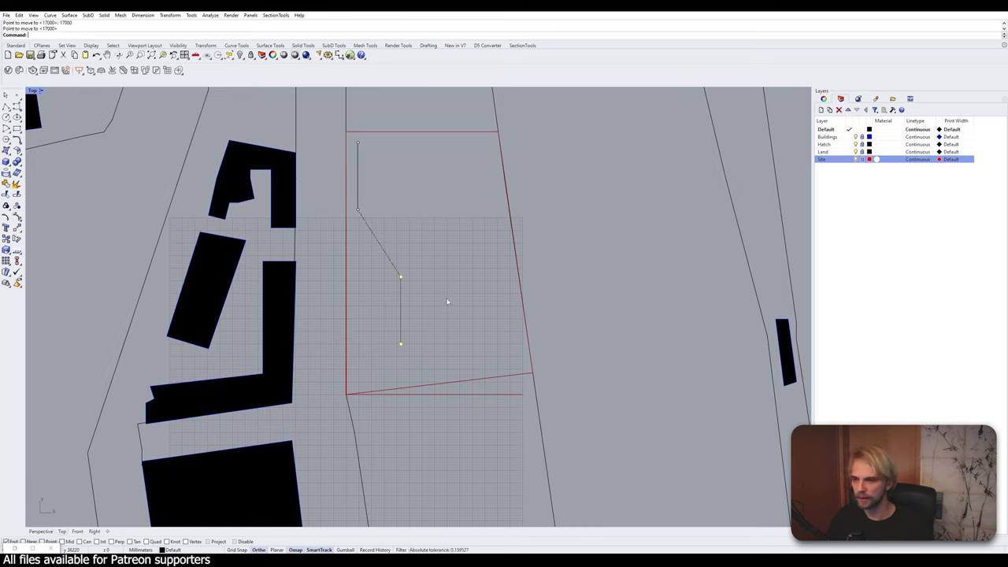
pyautogui.press('Escape')
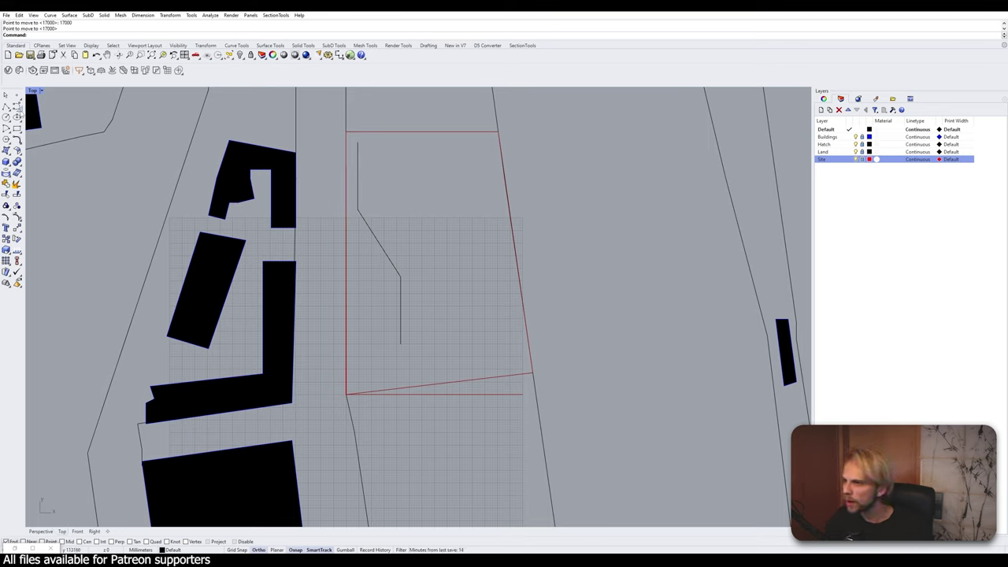
# - Trace a degree 3 control point curve over the kinked line's ends, corners and segment midpoints, then delete the kinked line
pyautogui.click(17, 106)
pyautogui.scroll(4, 358, 140)
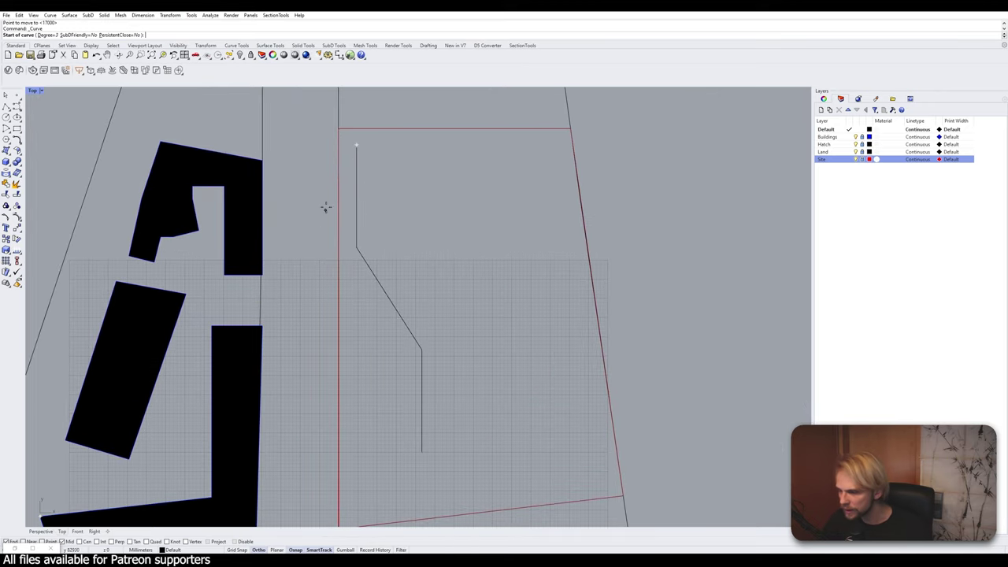
pyautogui.click(356, 145)
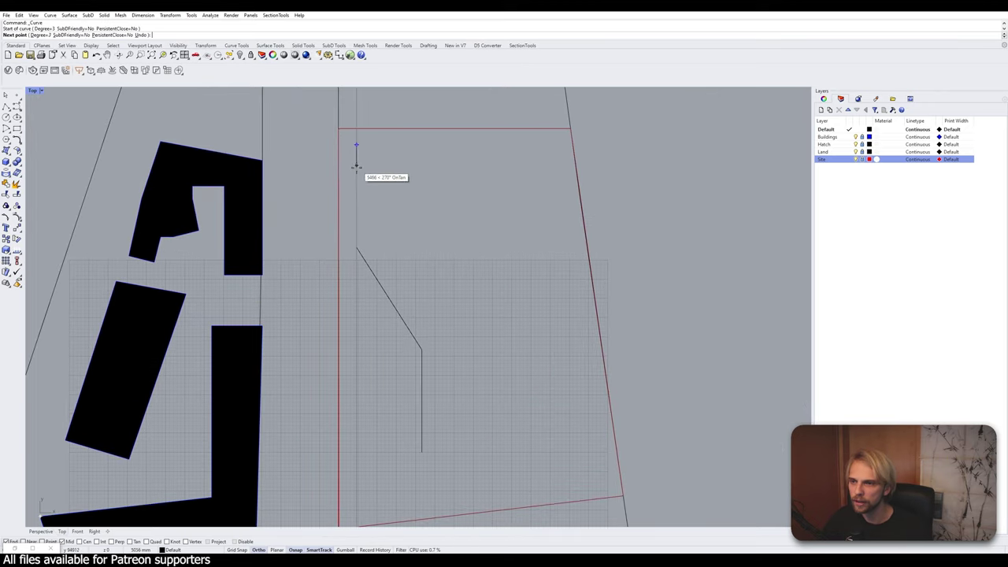
pyautogui.click(356, 196)
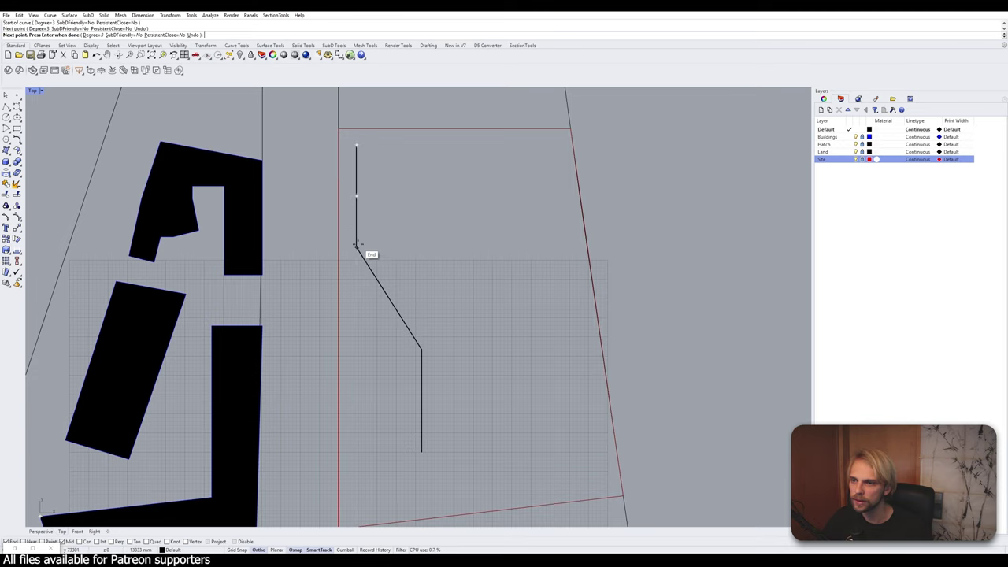
pyautogui.click(357, 247)
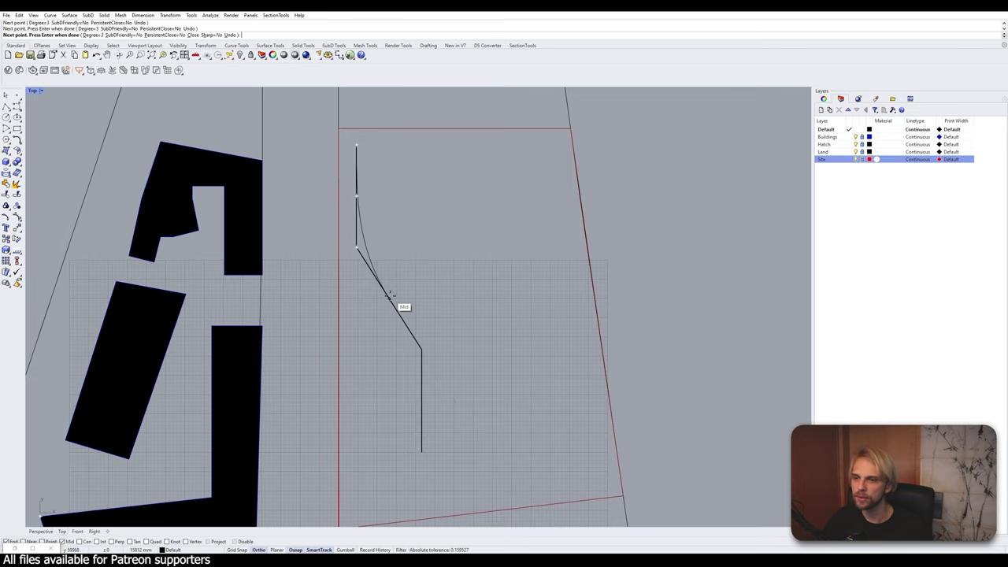
pyautogui.click(388, 297)
pyautogui.click(422, 347)
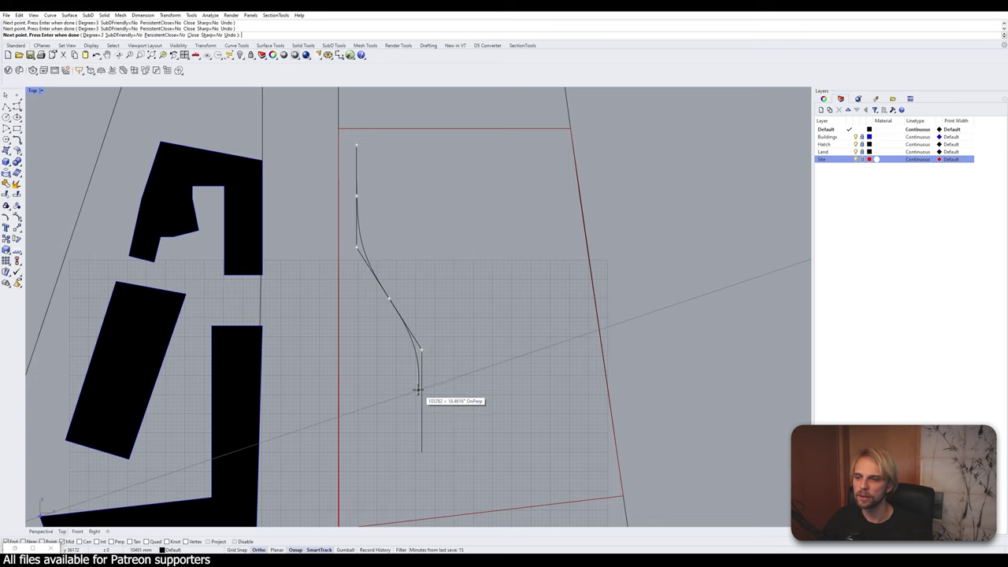
pyautogui.click(422, 452)
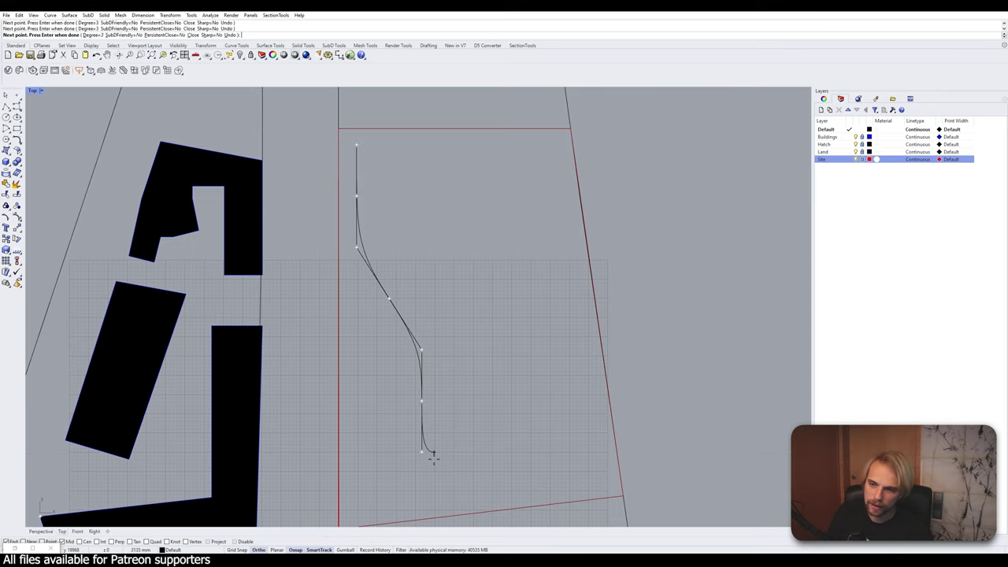
pyautogui.press('Return')
pyautogui.click(423, 359)
pyautogui.press('Delete')
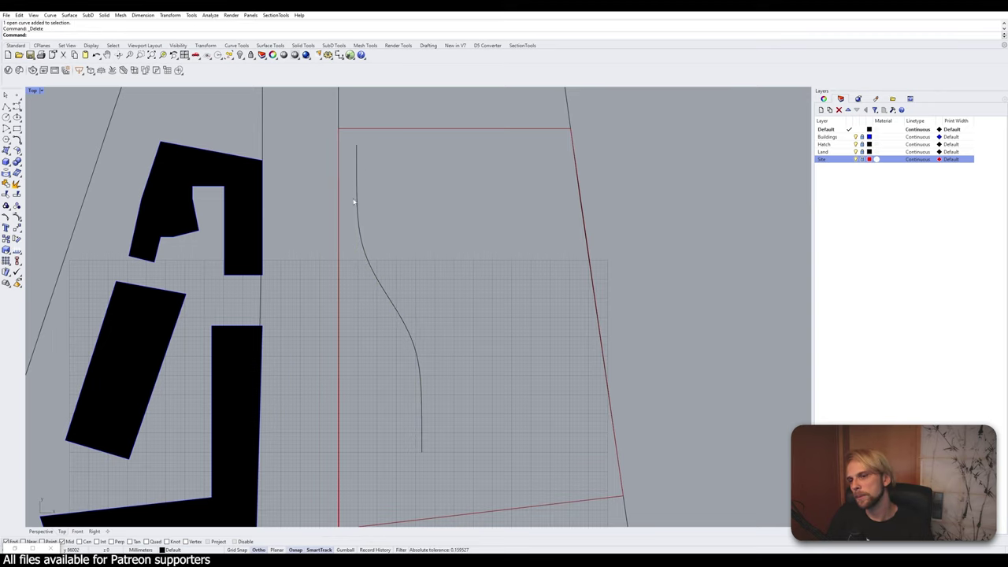
# - Show the smooth curve's control points and select groups of them to examine how they shape the curve
pyautogui.click(400, 315)
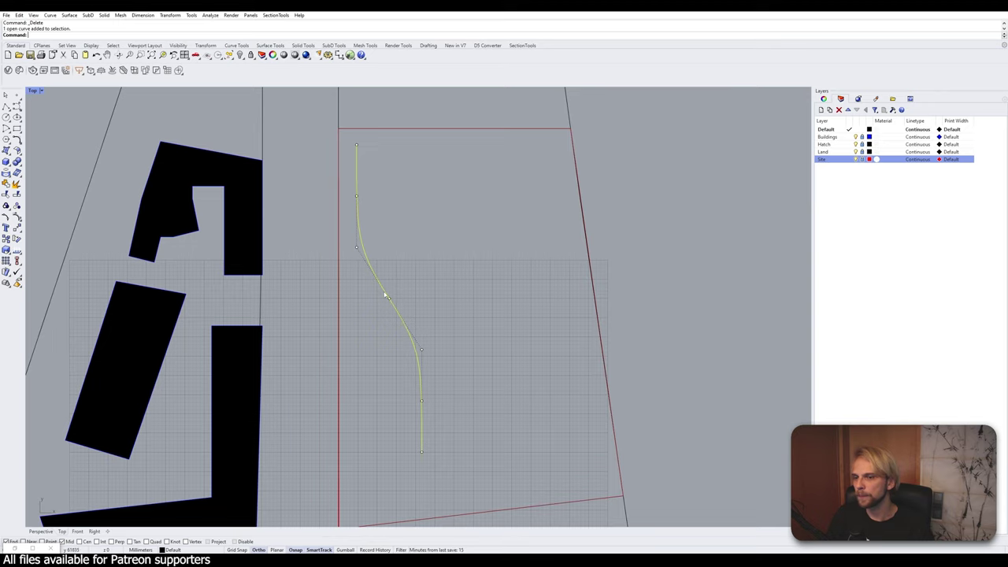
pyautogui.moveTo(299, 191); pyautogui.dragTo(402, 315)
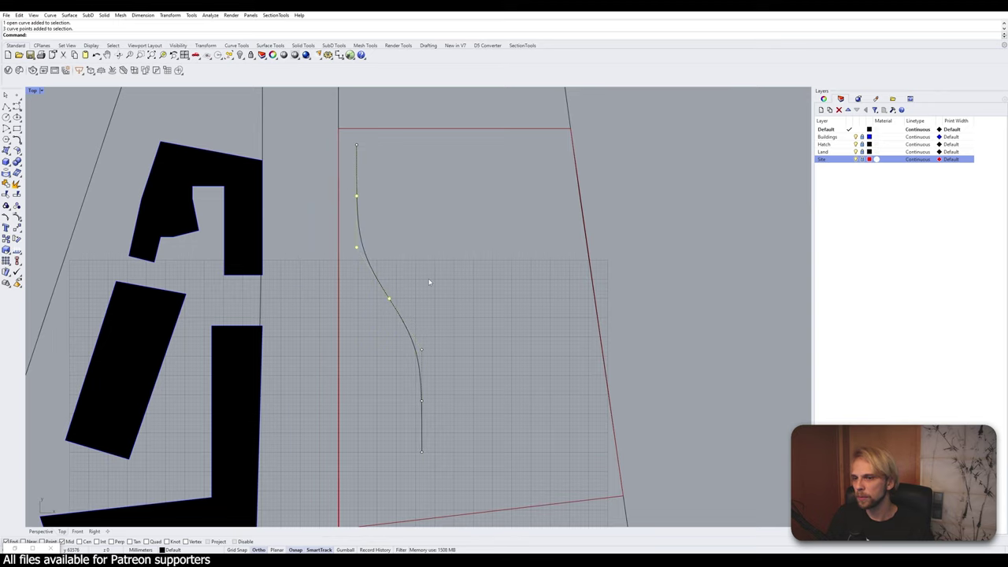
pyautogui.moveTo(302, 218); pyautogui.dragTo(381, 269)
pyautogui.keyDown('shift'); pyautogui.moveTo(333, 107); pyautogui.dragTo(370, 163); pyautogui.keyUp('shift')
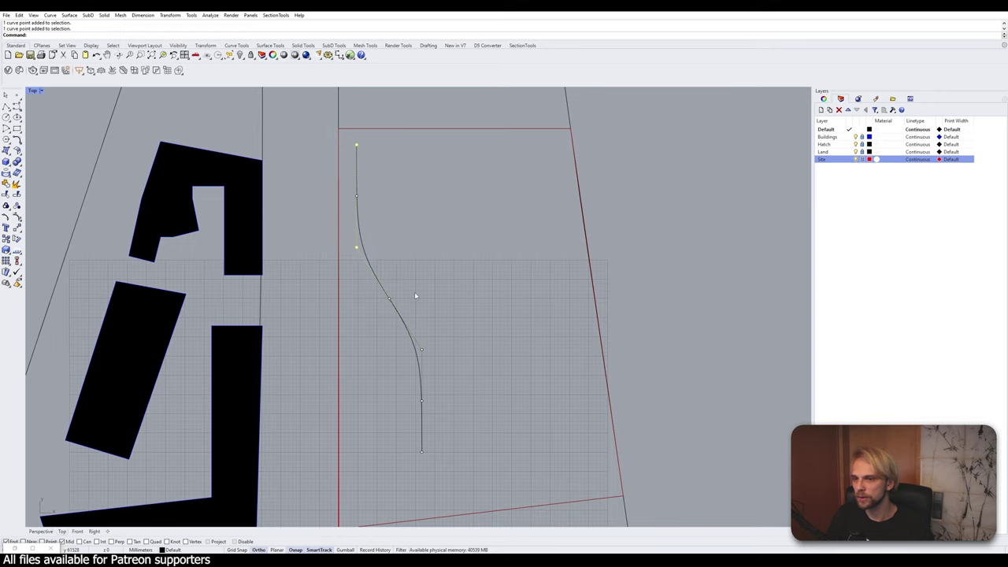
pyautogui.keyDown('shift'); pyautogui.moveTo(422, 315); pyautogui.dragTo(441, 356); pyautogui.keyUp('shift')
pyautogui.press('Escape')
pyautogui.press('Escape')
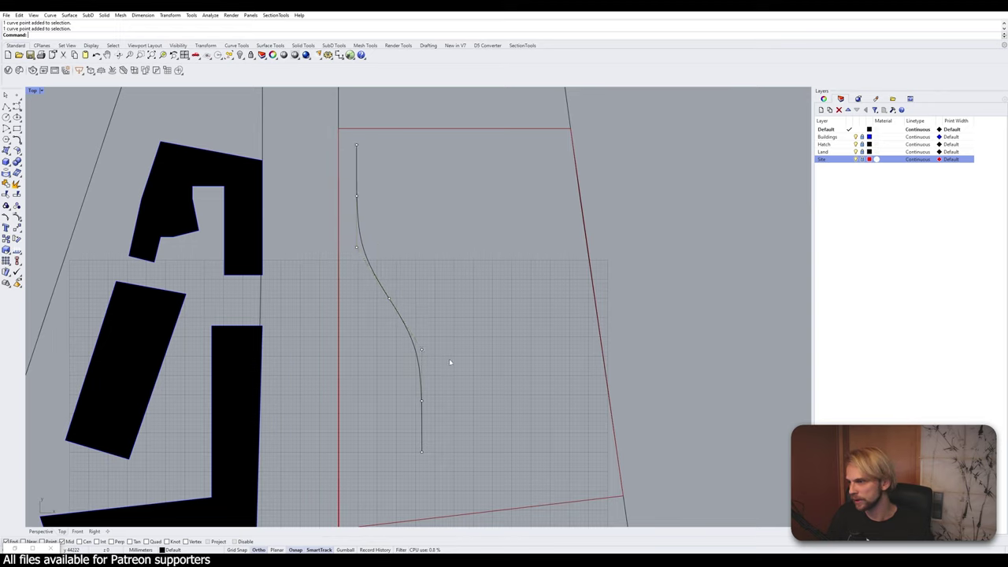
# - Offset the smooth curve by 25000 mm with the Loose option, towards the site's slanted long side
pyautogui.click(423, 419)
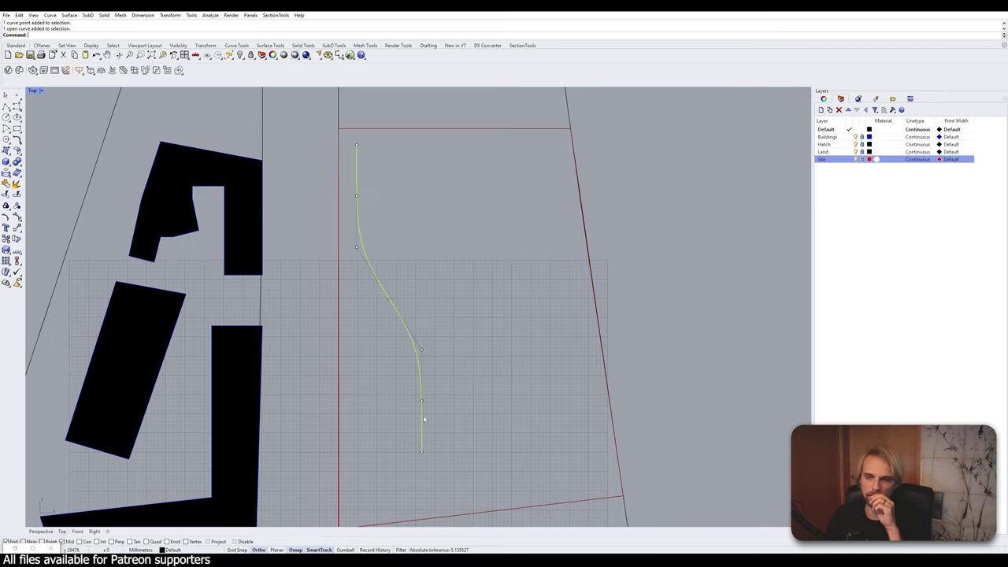
pyautogui.write('offset')
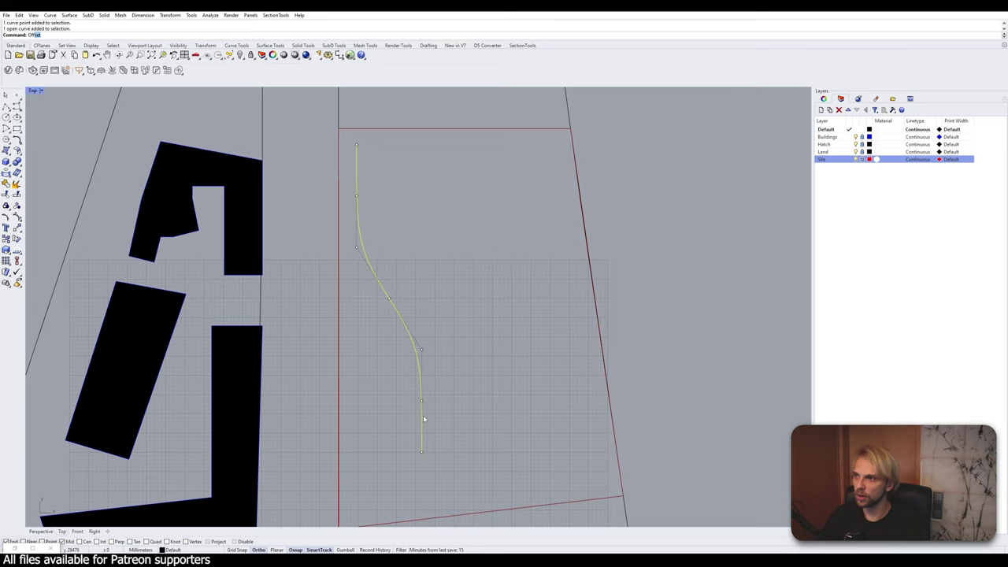
pyautogui.press('Return')
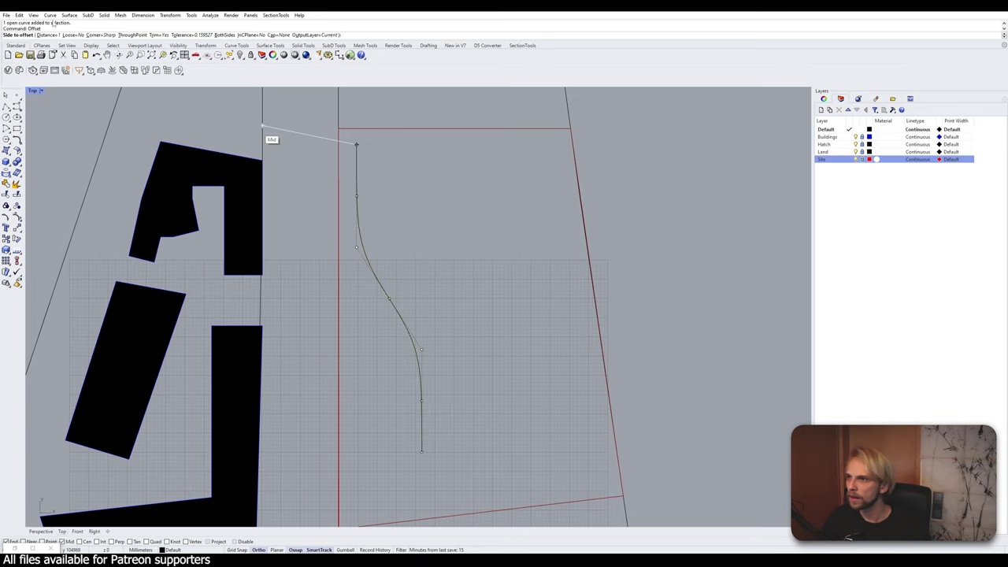
pyautogui.click(72, 34)
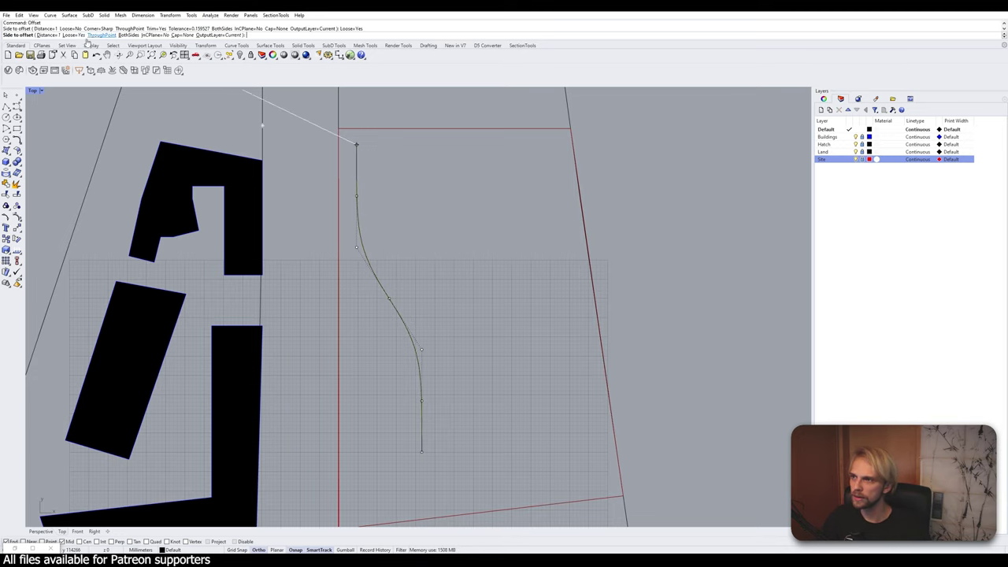
pyautogui.click(47, 35)
pyautogui.write('25000')
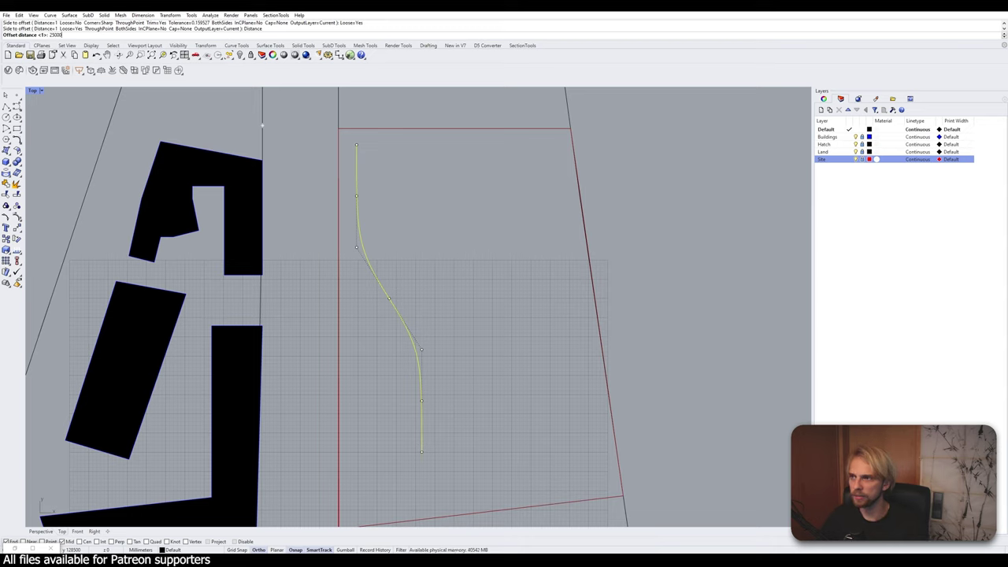
pyautogui.press('Return')
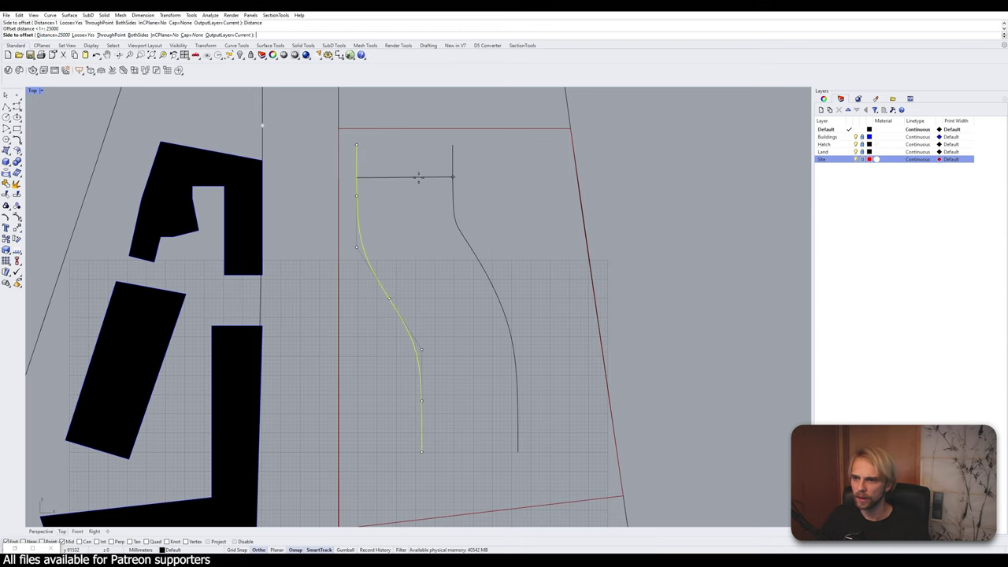
# - Loosely offset the S-shaped curve by 25000 mm toward the slanted site boundary and inspect the offset's control points
pyautogui.click(426, 173)
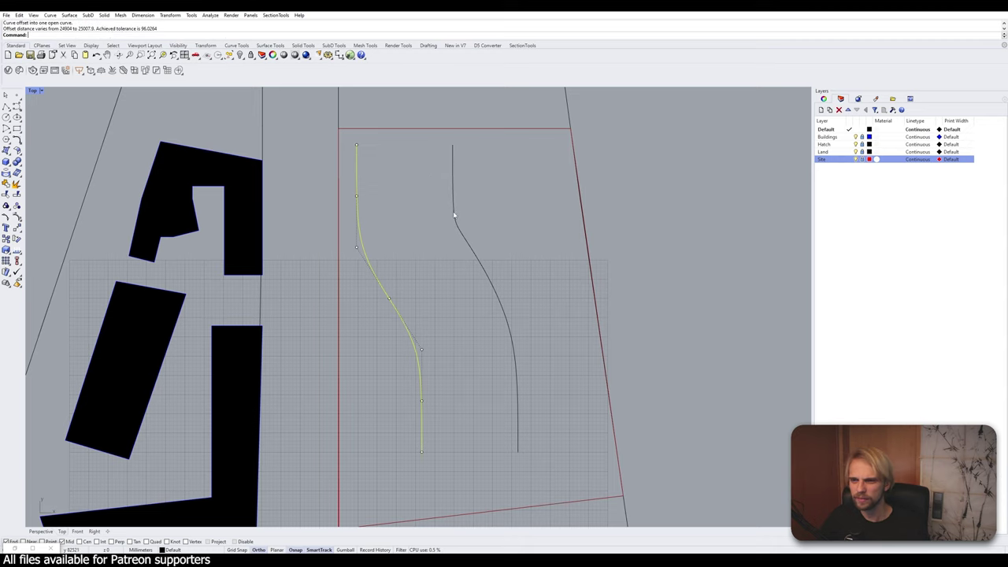
pyautogui.press('Escape')
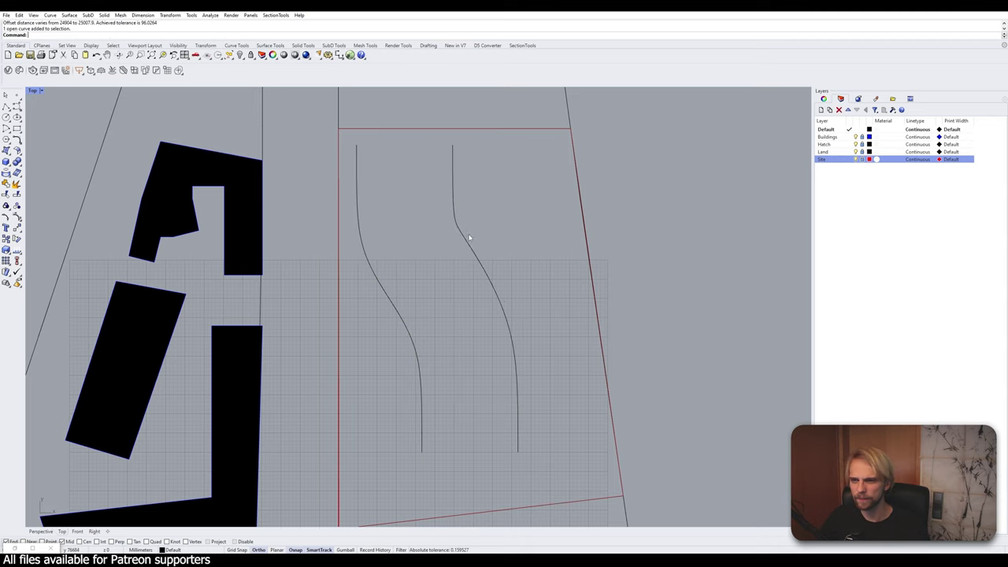
pyautogui.click(465, 235)
pyautogui.scroll(5, 463, 233)
pyautogui.scroll(2, 464, 234)
pyautogui.scroll(-4, 466, 224)
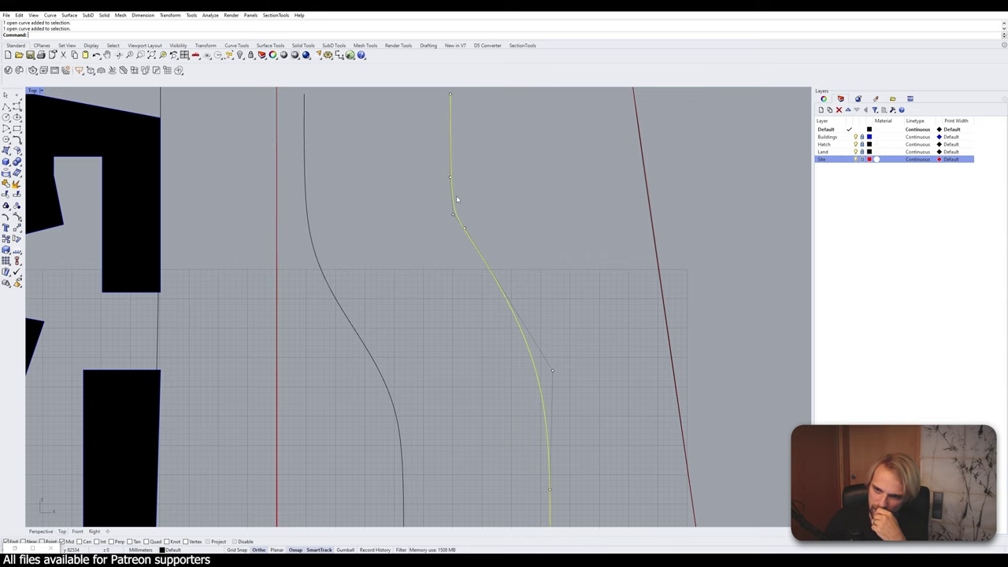
# - Delete the control point just below the upper bend of the offset curve, and then remove the whole offset curve
pyautogui.click(463, 227)
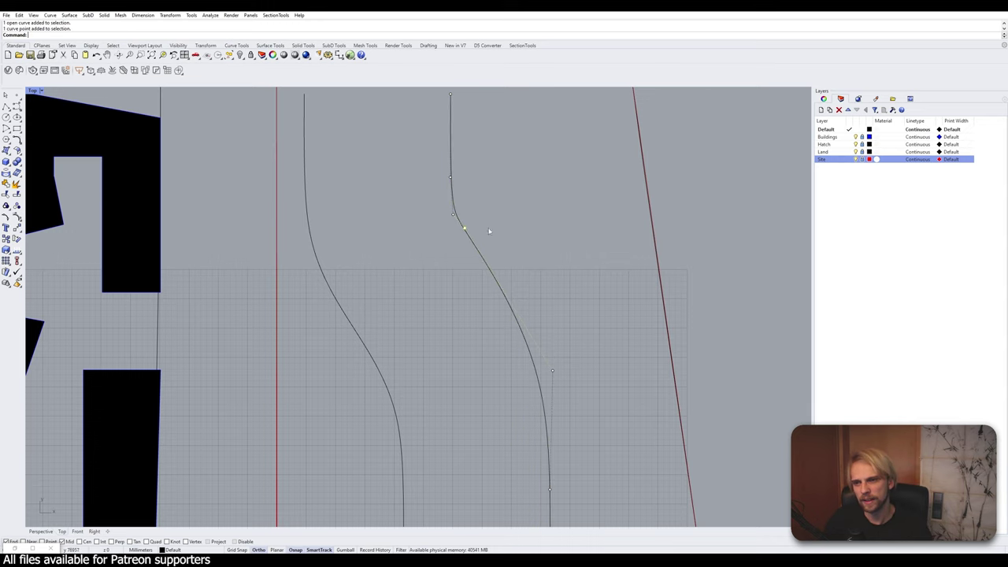
pyautogui.scroll(-5, 464, 227)
pyautogui.moveTo(524, 221); pyautogui.dragTo(442, 185, button='right')
pyautogui.scroll(4, 437, 181)
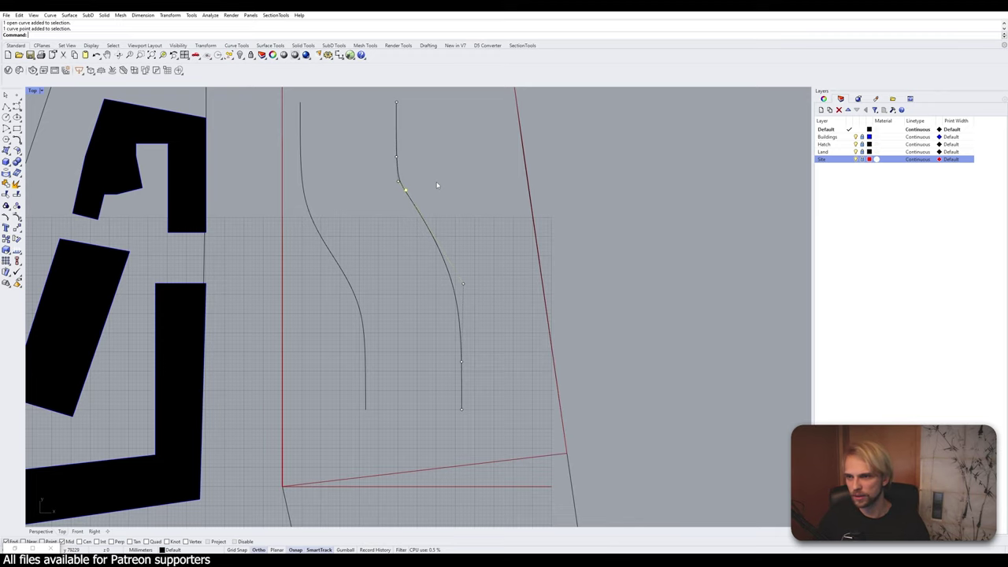
pyautogui.press('Delete')
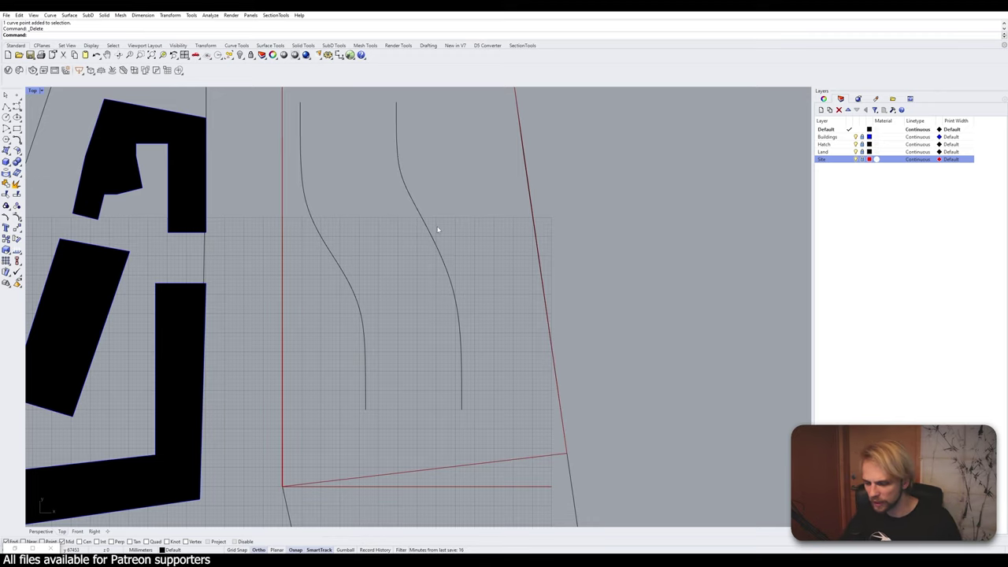
pyautogui.click(434, 227)
pyautogui.press('Delete')
# - Copy the original S-shaped curve 25000 mm along the X axis using the gumball
pyautogui.click(315, 252)
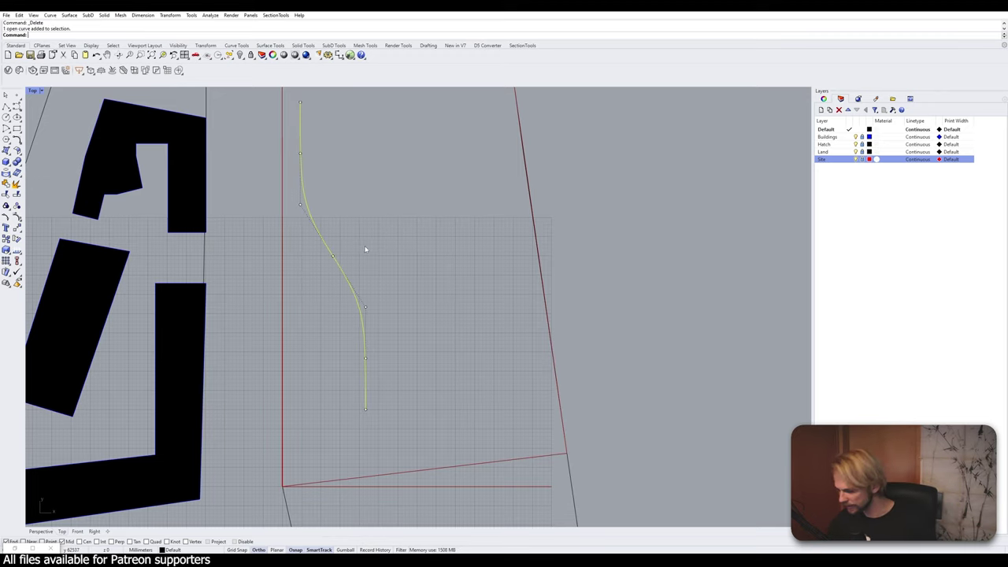
pyautogui.scroll(-3, 352, 236)
pyautogui.click(345, 550)
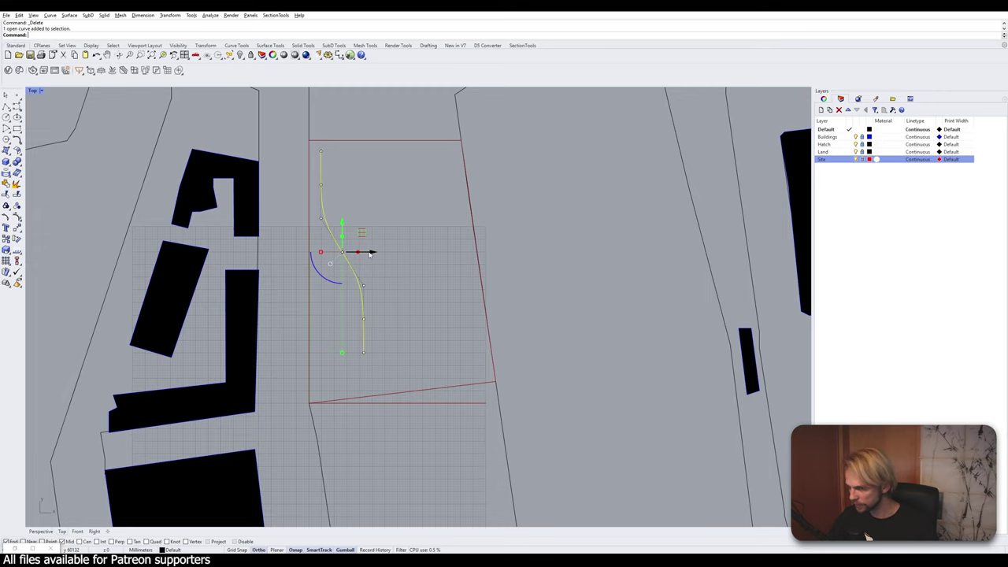
pyautogui.click(370, 253)
pyautogui.write('25000')
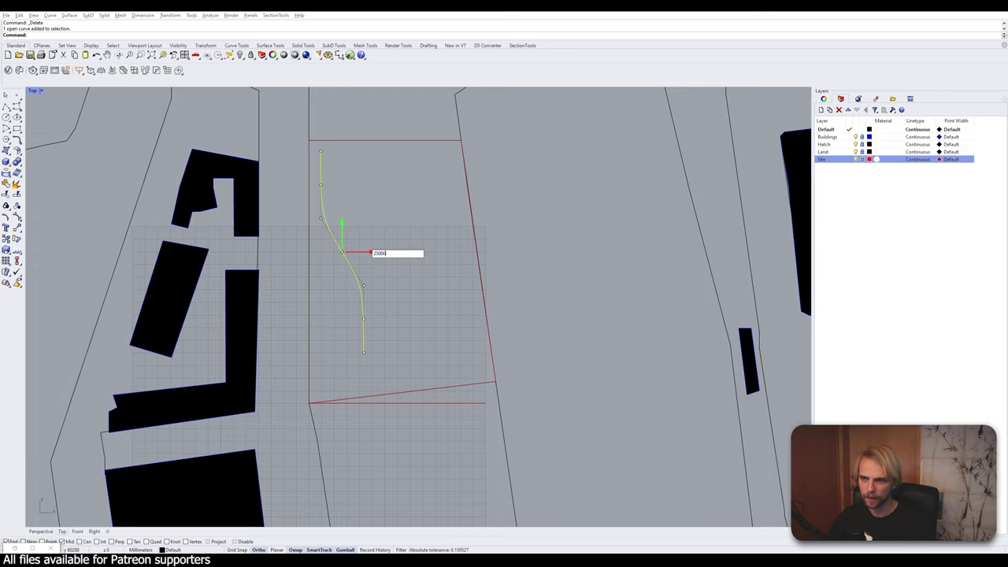
pyautogui.hotkey('alt', 'Return')
pyautogui.click(452, 228)
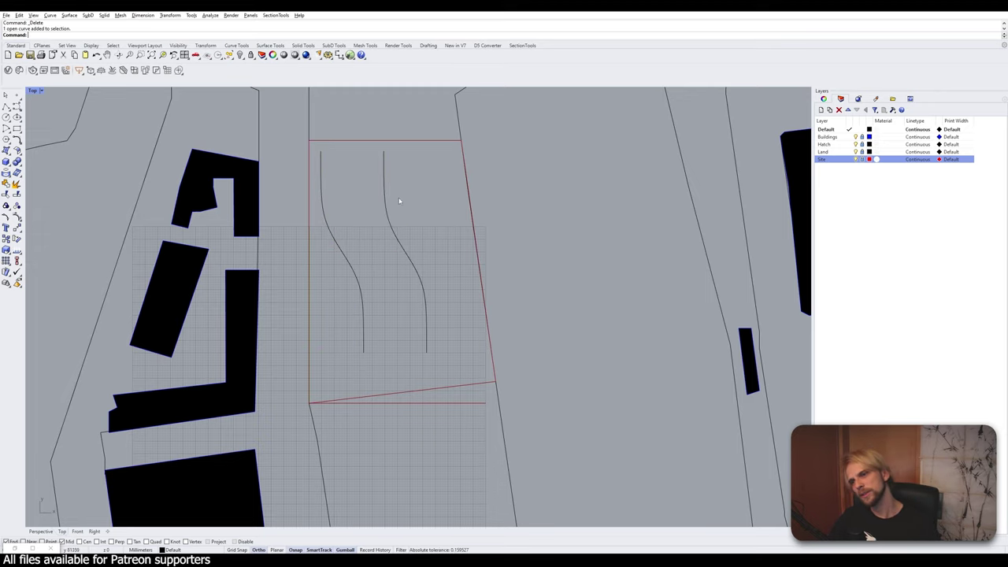
# - Examine the spacing between the original curve and its copy in the Top and Perspective views
pyautogui.scroll(2, 354, 223)
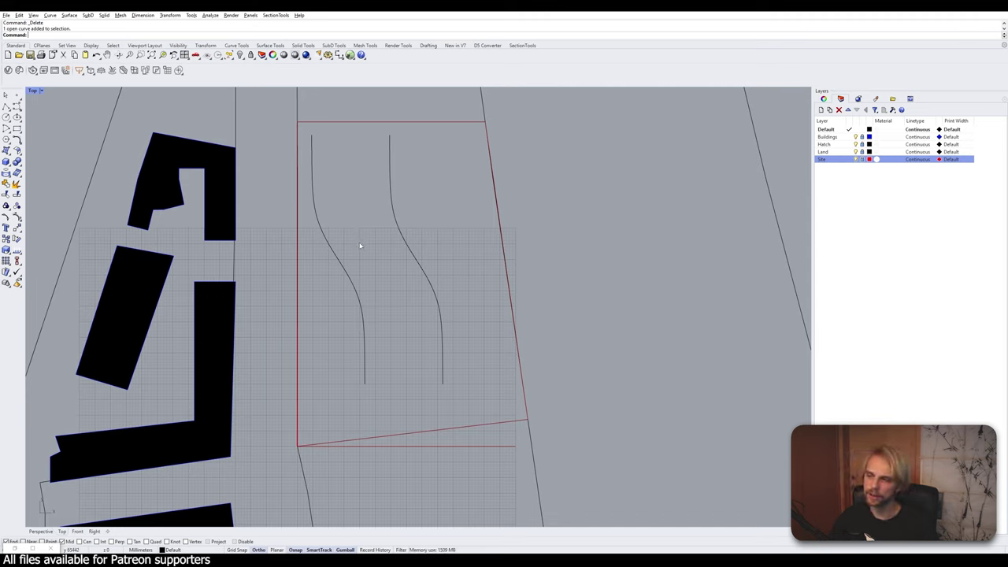
pyautogui.click(395, 231)
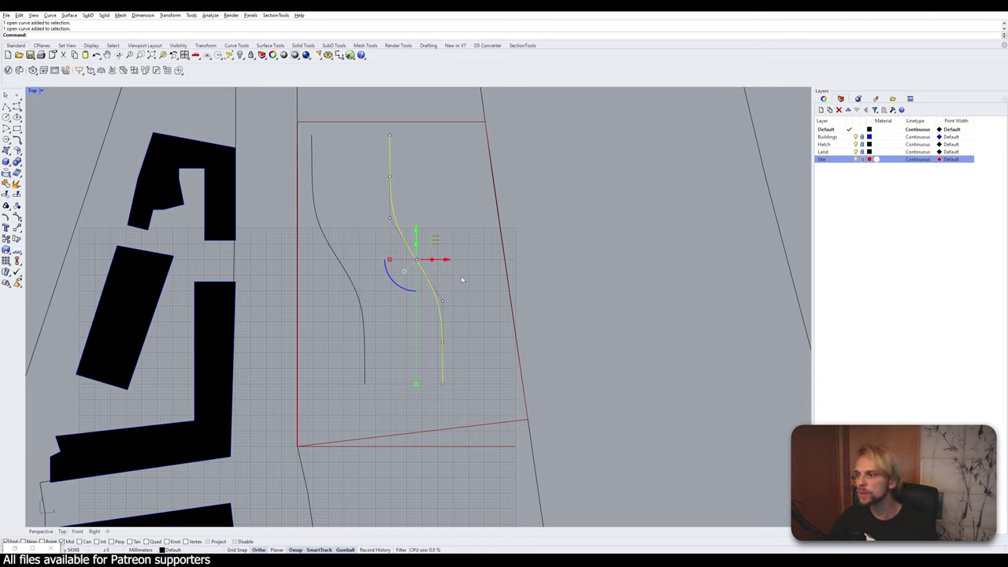
pyautogui.press('Escape')
pyautogui.moveTo(422, 234); pyautogui.dragTo(302, 210)
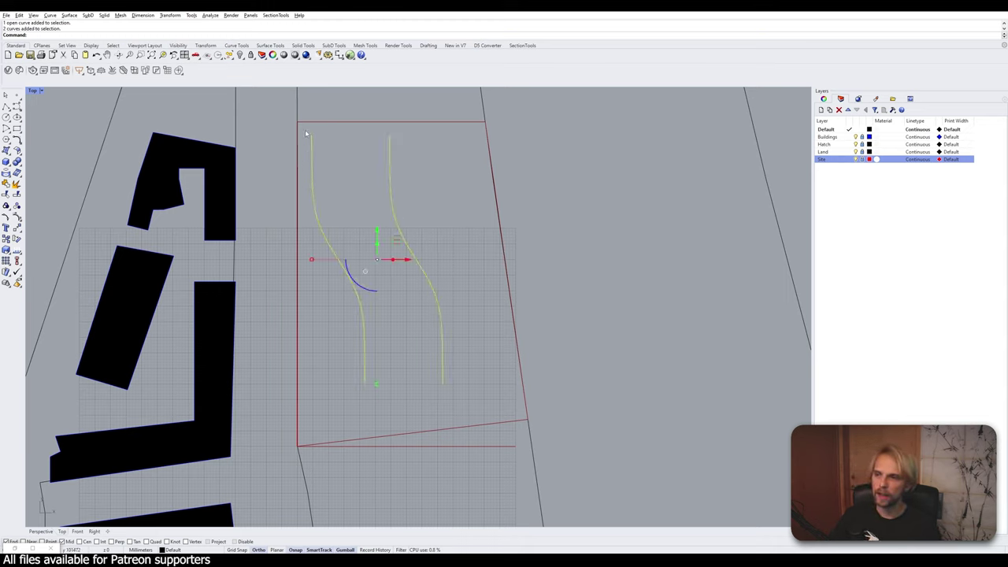
pyautogui.press('Escape')
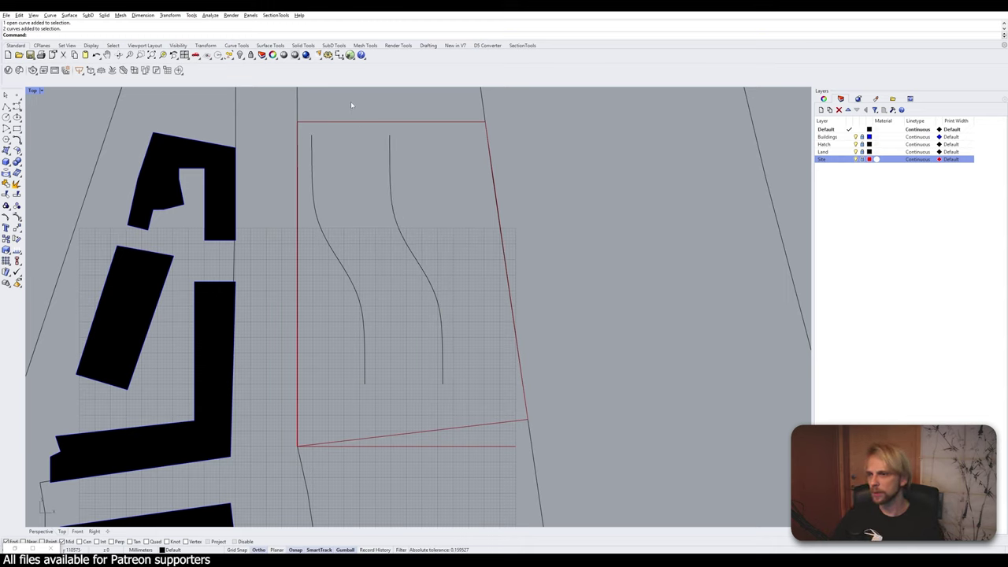
pyautogui.doubleClick(35, 91)
pyautogui.doubleClick(434, 91)
pyautogui.scroll(6, 465, 333)
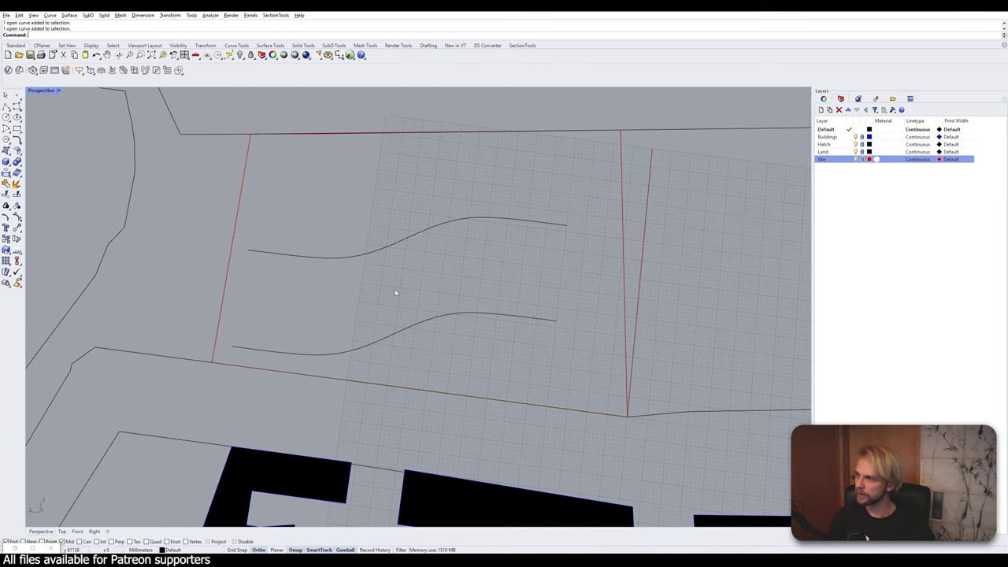
pyautogui.click(386, 250)
pyautogui.keyDown('shift'); pyautogui.click(413, 325); pyautogui.keyUp('shift')
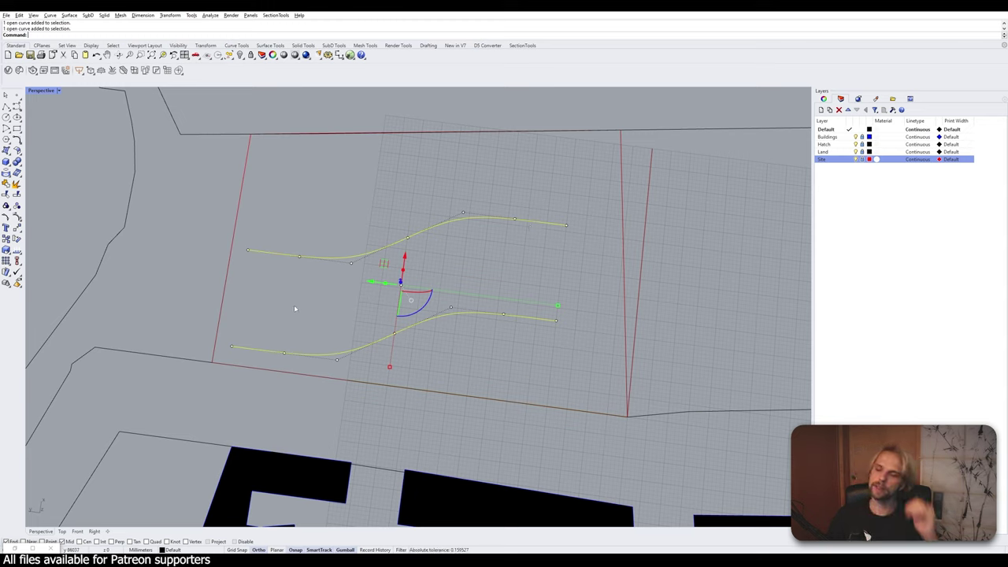
pyautogui.press('Escape')
pyautogui.moveTo(357, 302); pyautogui.dragTo(357, 301)
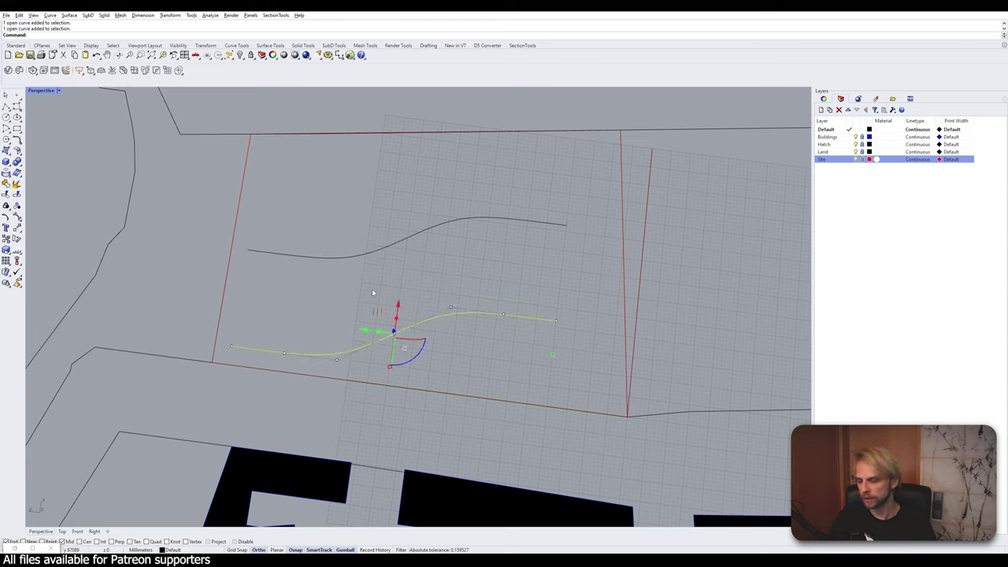
# - Undo the curve copy, the deletions and the loose offset to bring back the original guide polyline
pyautogui.press('Escape')
pyautogui.hotkey('ctrl', 'z')
pyautogui.hotkey('ctrl', 'z')
pyautogui.hotkey('ctrl', 'z')
pyautogui.hotkey('ctrl', 'z')
pyautogui.hotkey('ctrl', 'z')
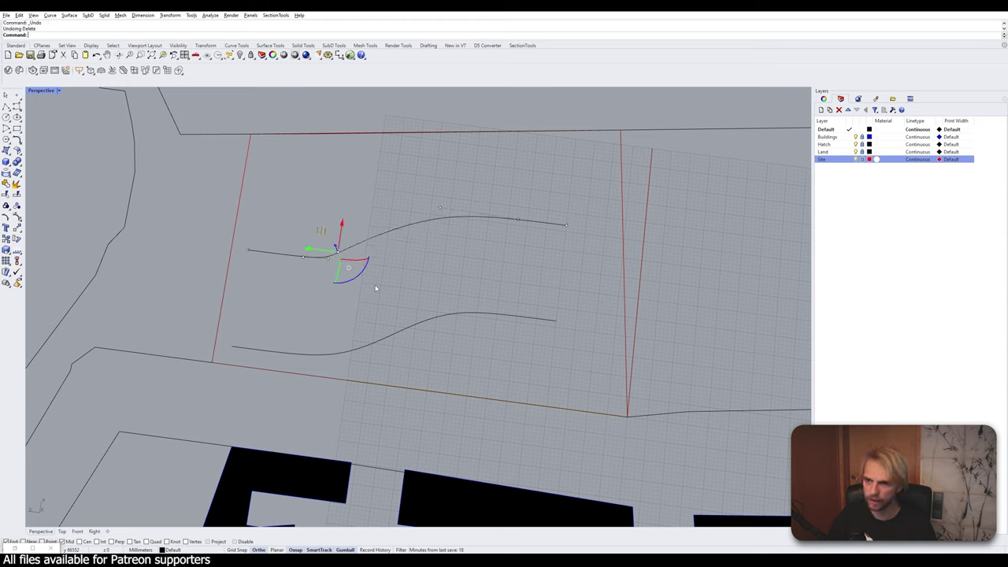
pyautogui.press('Escape')
# - Offset the guide polyline by 25000 mm with sharp corners toward the opposite side of the site
pyautogui.click(455, 310)
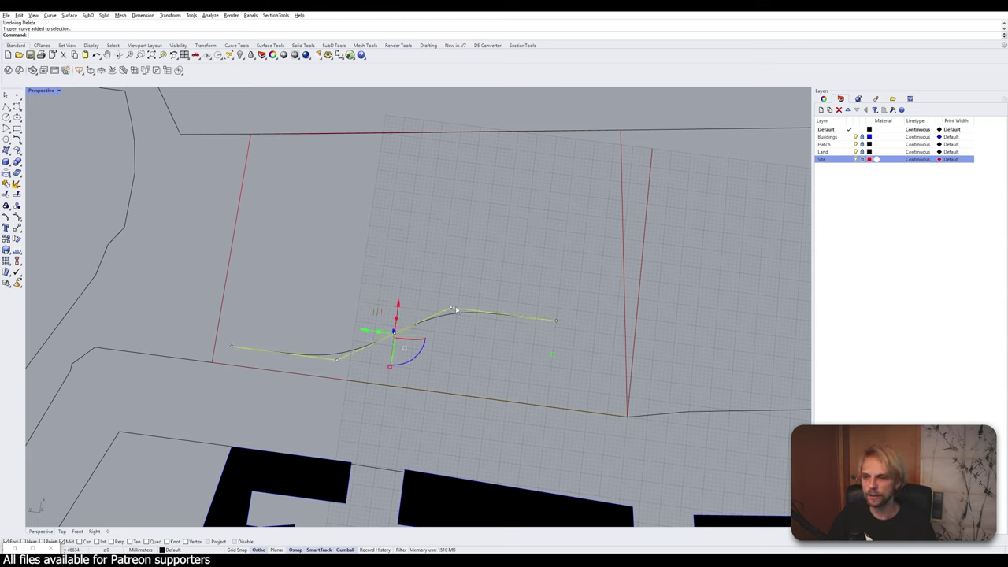
pyautogui.write('offset')
pyautogui.press('Return')
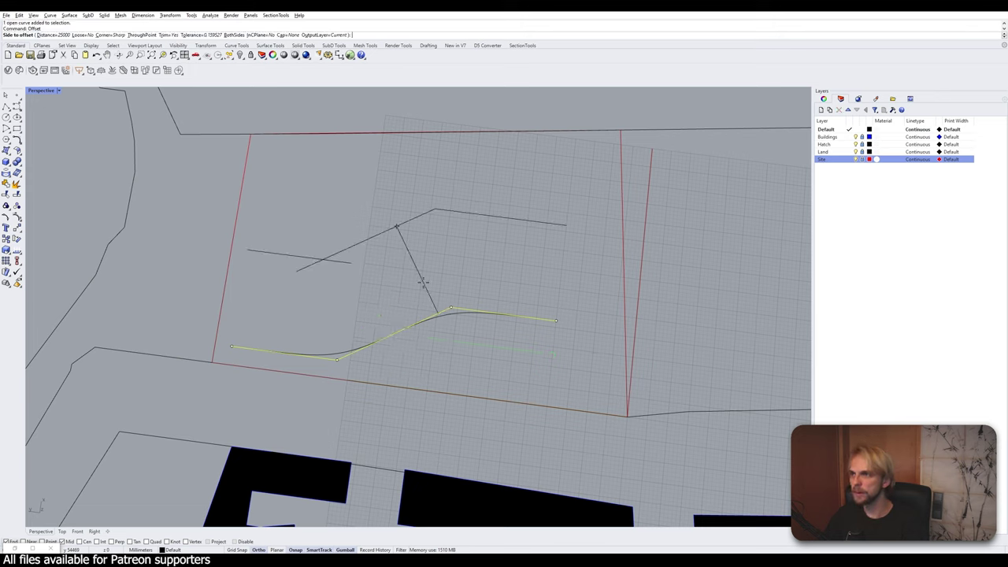
pyautogui.click(437, 231)
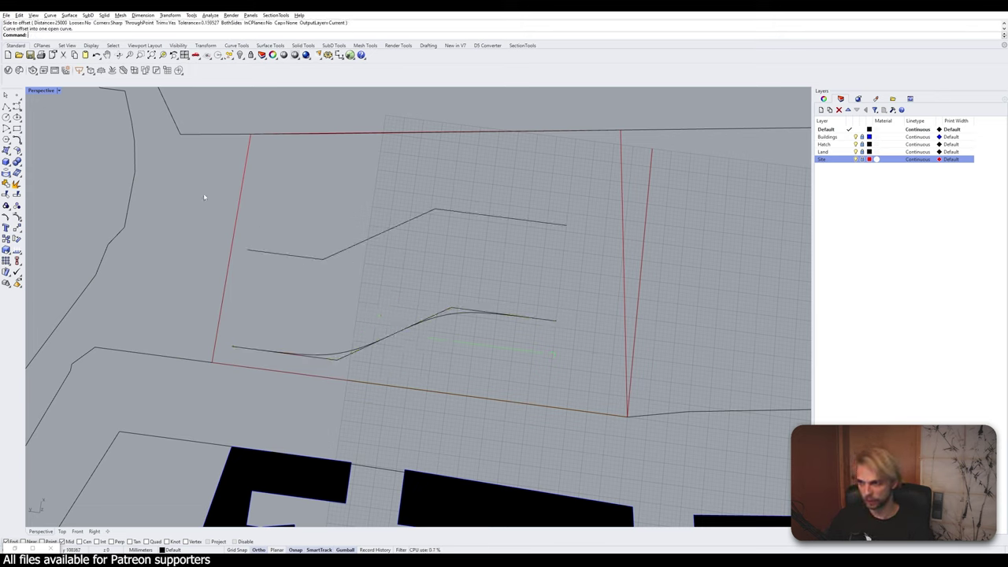
# - Draw a degree 3 control point curve along the offset polyline, snapping to its ends, corners and segment midpoints
pyautogui.click(15, 106)
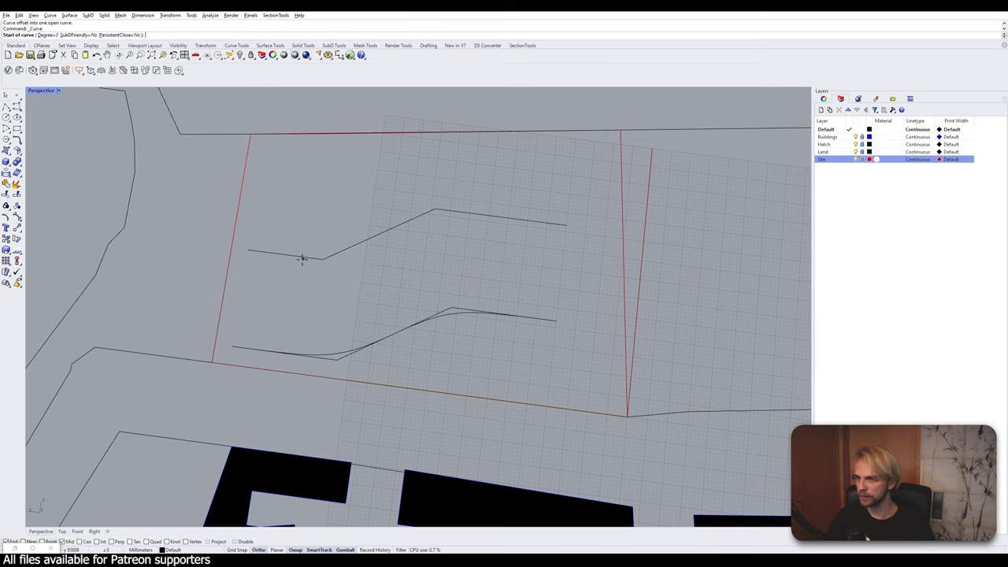
pyautogui.click(249, 250)
pyautogui.click(283, 254)
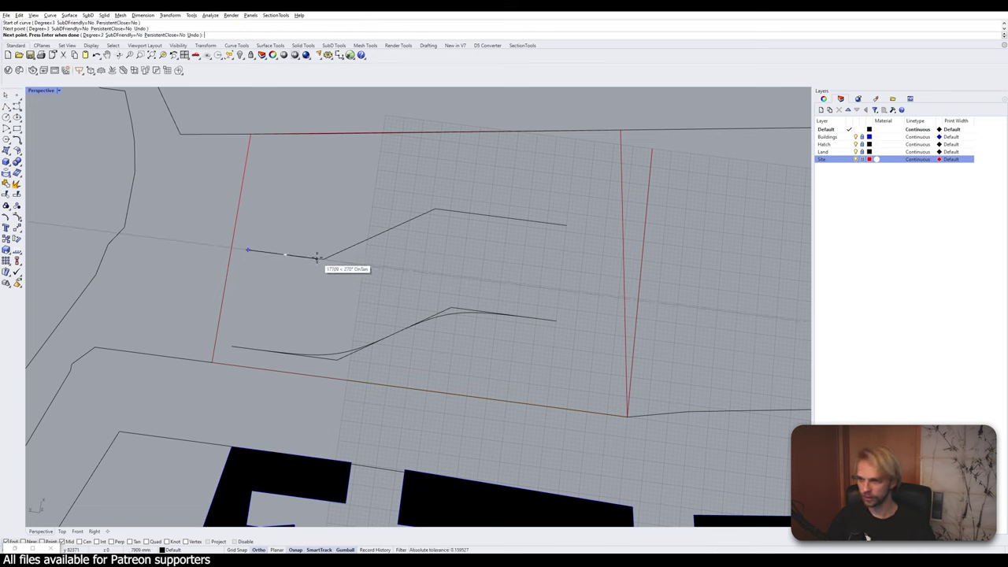
pyautogui.click(323, 258)
pyautogui.click(380, 233)
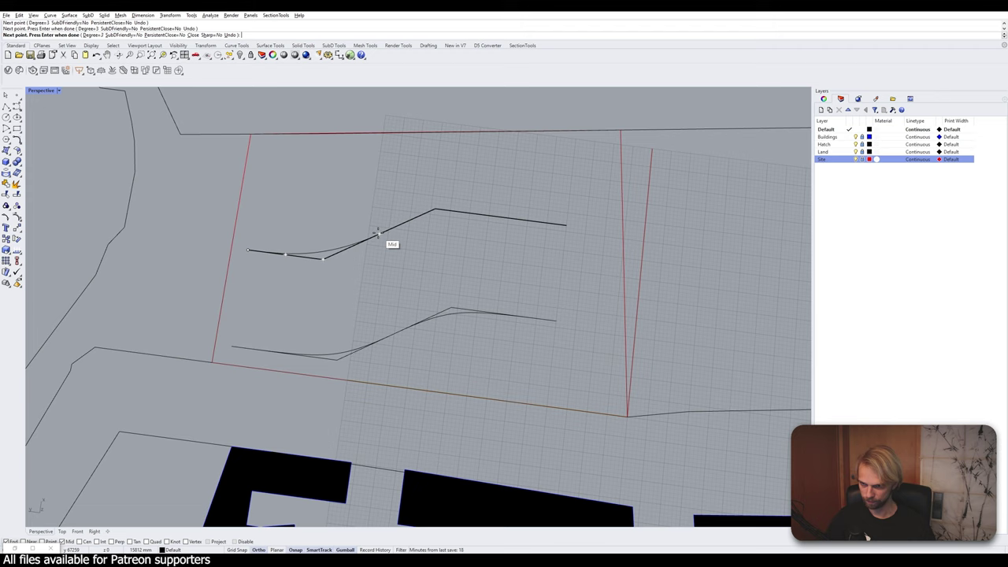
pyautogui.click(434, 210)
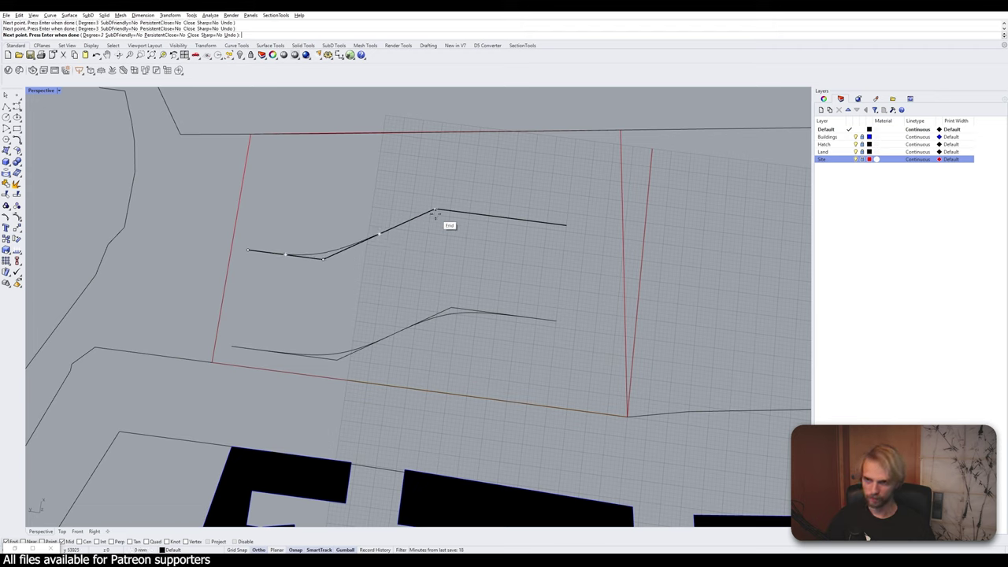
pyautogui.click(563, 227)
pyautogui.press('Return')
# - Delete both guide polylines, leaving only the two smooth curves
pyautogui.click(446, 211)
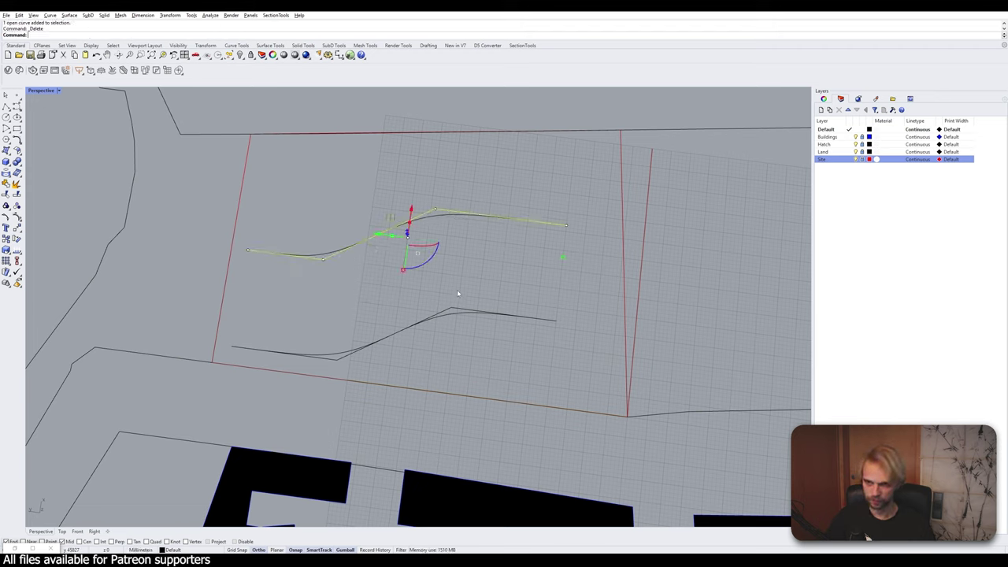
pyautogui.press('Delete')
pyautogui.click(453, 308)
pyautogui.press('Delete')
pyautogui.moveTo(491, 287)
pyautogui.mouseDown(button='right')
pyautogui.moveTo(492, 266)
pyautogui.moveTo(491, 282)
pyautogui.mouseUp(button='right')
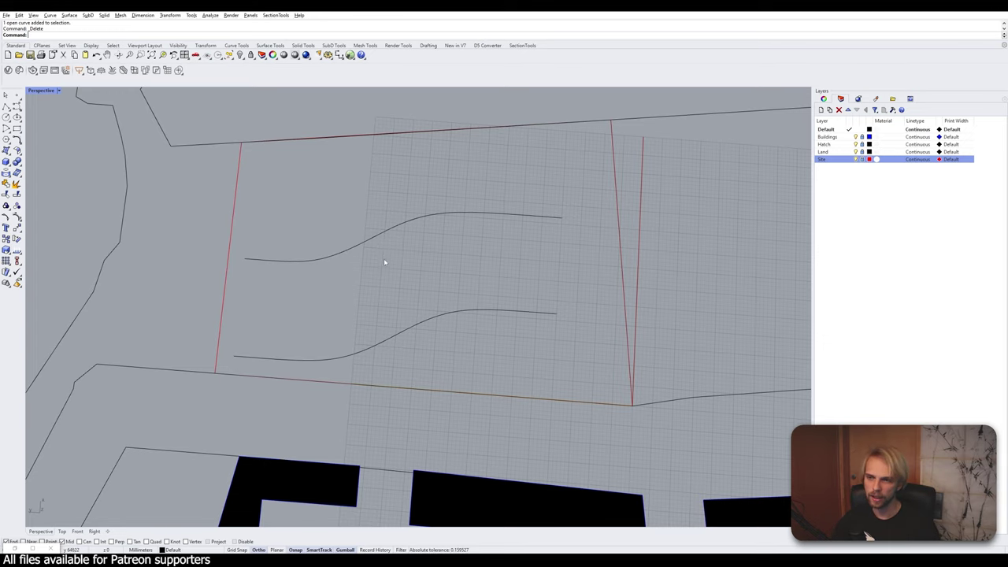
# - Undo the guide polyline deletions, the second curve and the polyline offset
pyautogui.moveTo(383, 258); pyautogui.dragTo(366, 249, button='right')
pyautogui.hotkey('ctrl', 'z')
pyautogui.hotkey('ctrl', 'z')
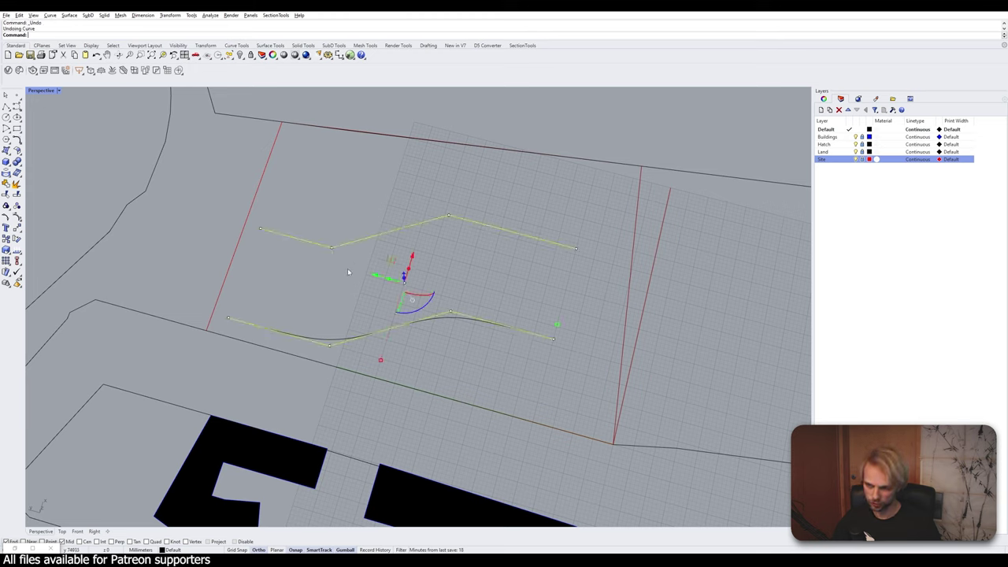
pyautogui.press('Escape')
# - Offset the guide polyline by 20000 mm with sharp corners toward the interior of the site
pyautogui.write('O')
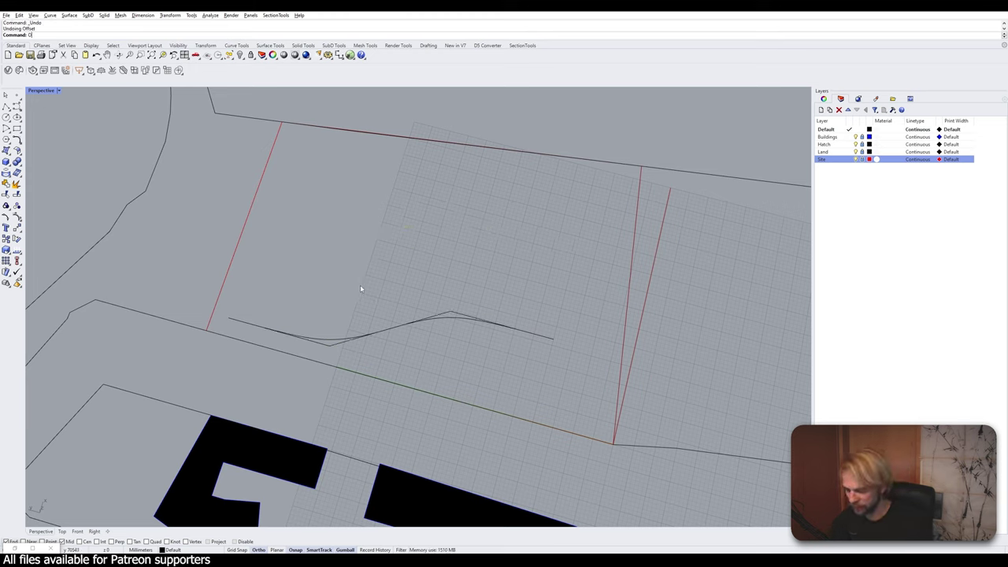
pyautogui.write('ffset')
pyautogui.press('Return')
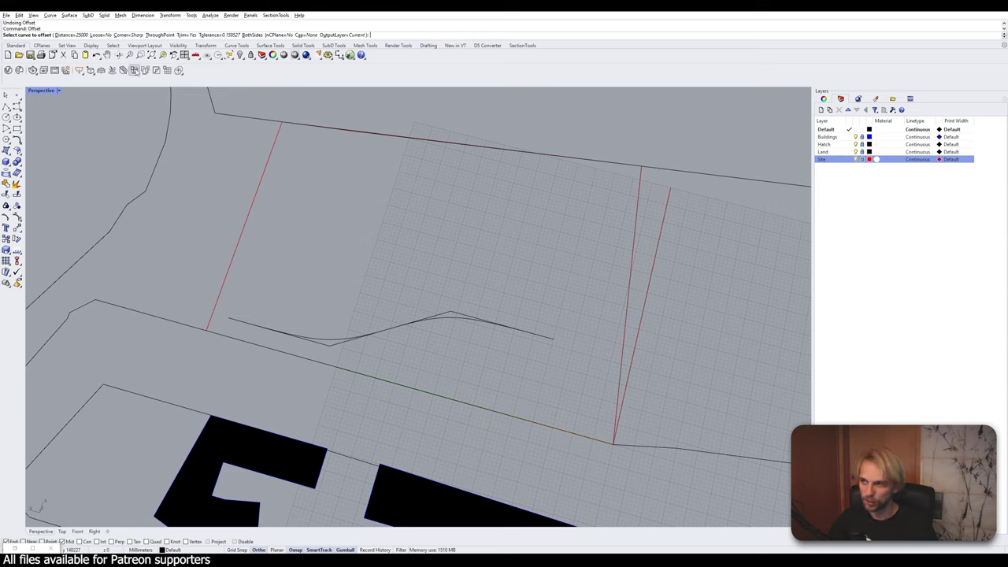
pyautogui.click(75, 35)
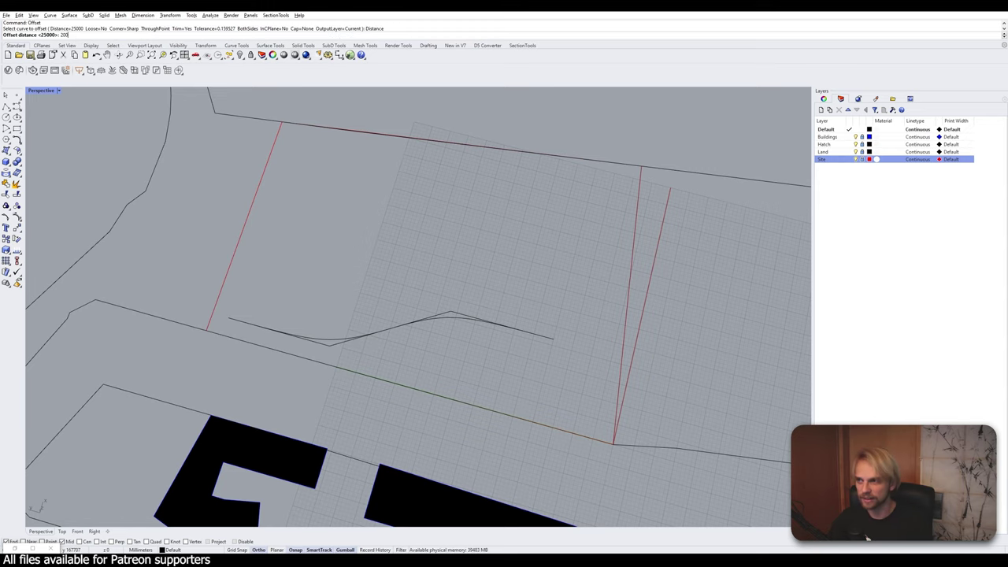
pyautogui.write('20000')
pyautogui.press('Return')
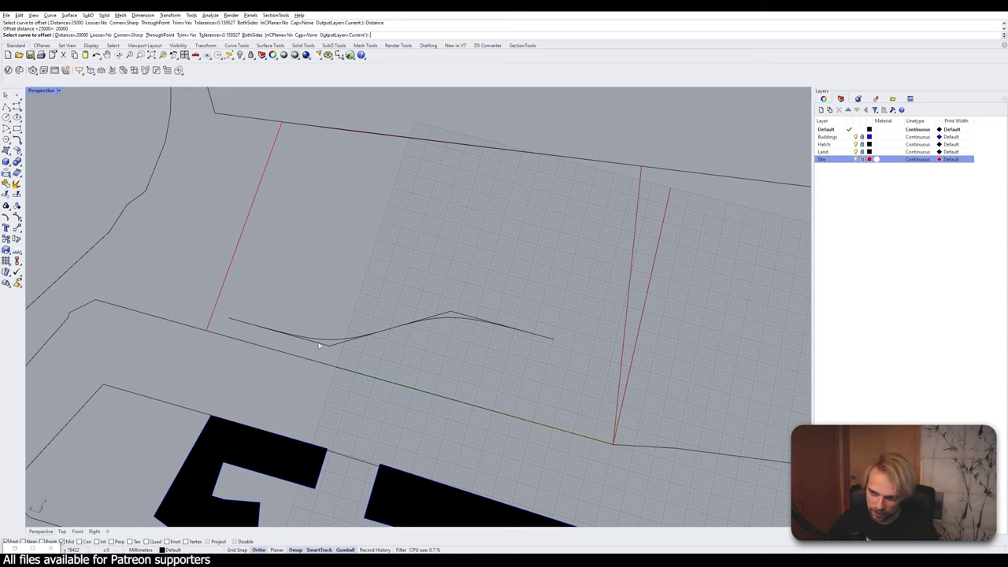
pyautogui.click(355, 336)
pyautogui.click(340, 268)
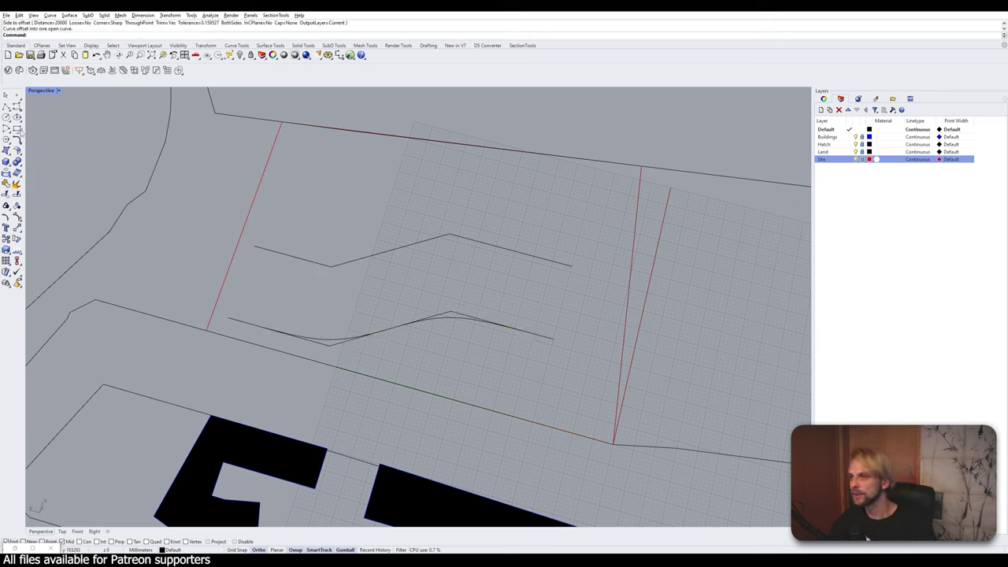
# - Draw a degree 3 control point curve along the offset polyline, snapping to its ends, corners and segment midpoints
pyautogui.click(254, 248)
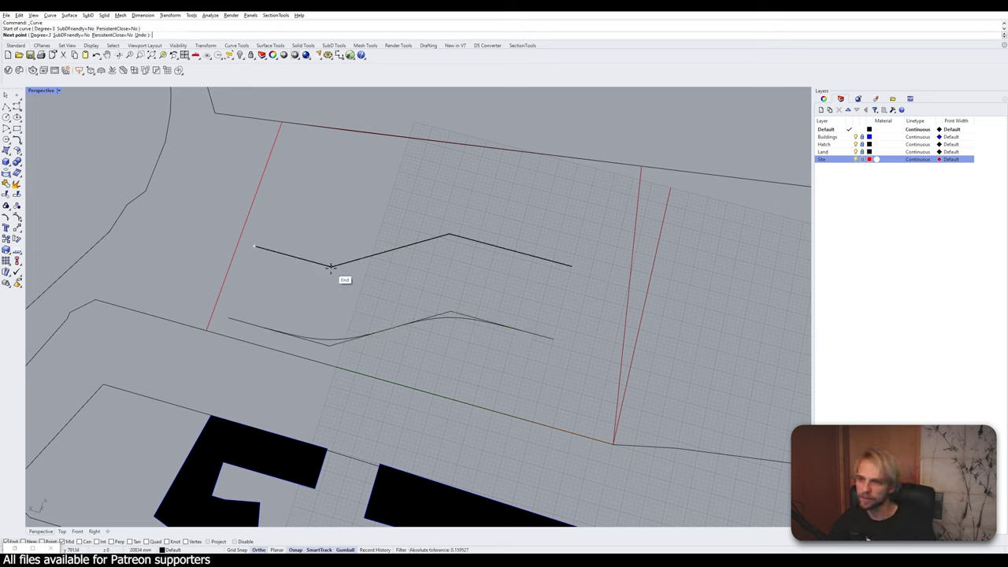
pyautogui.click(292, 256)
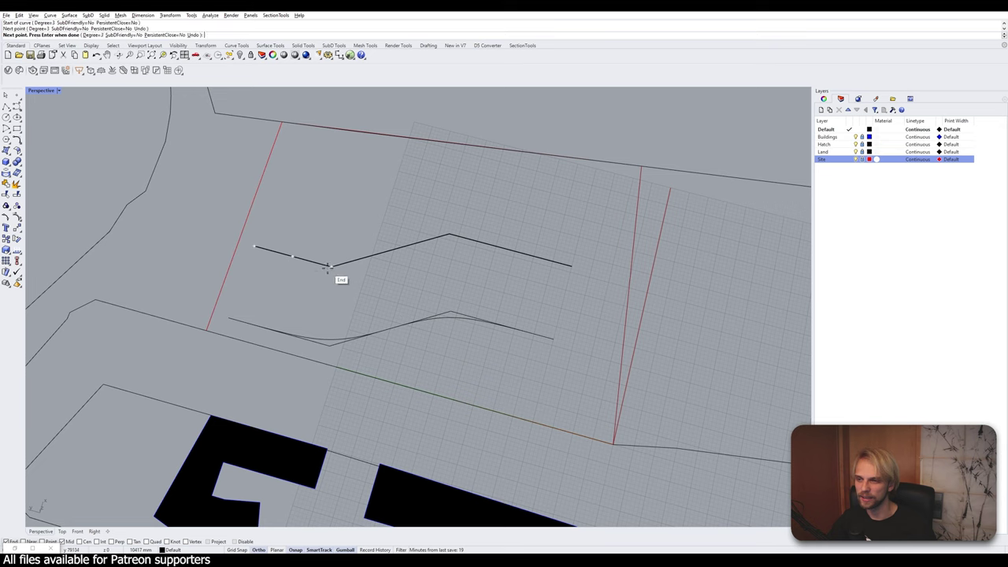
pyautogui.click(330, 265)
pyautogui.click(391, 250)
pyautogui.click(449, 234)
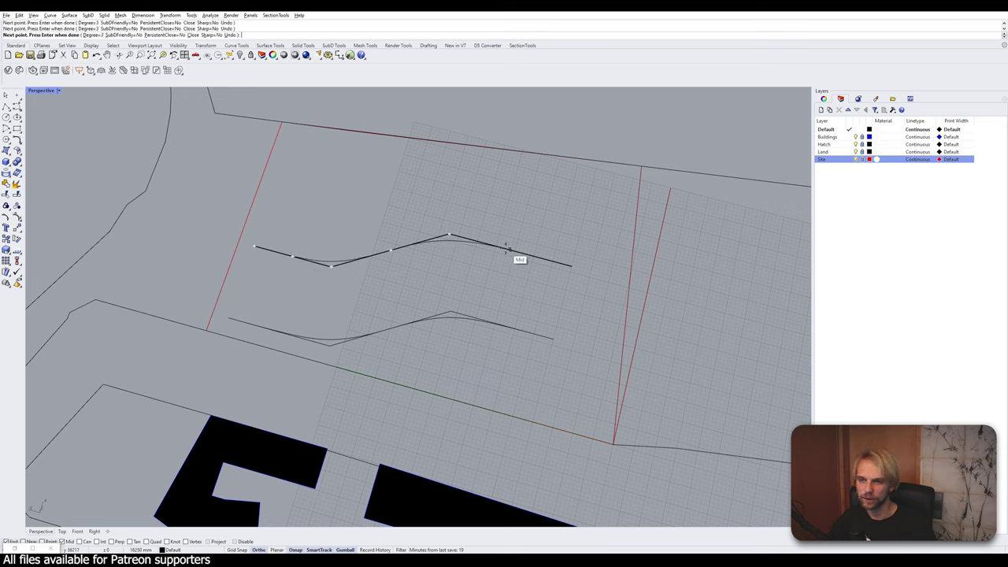
pyautogui.click(506, 251)
pyautogui.click(571, 266)
pyautogui.press('Return')
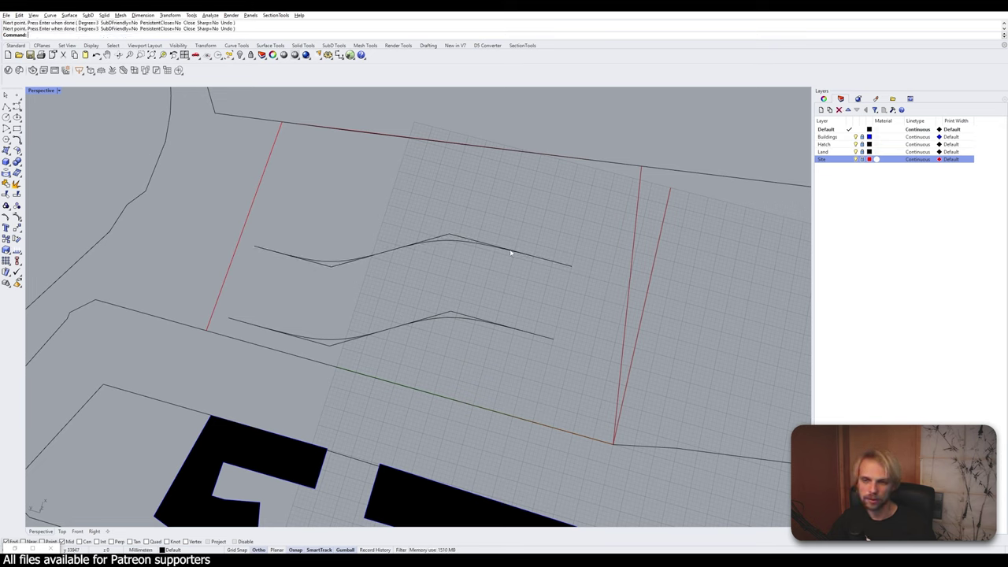
# - Delete the original and offset guide polylines, keeping the two smooth curves
pyautogui.click(458, 240)
pyautogui.press('Delete')
pyautogui.moveTo(461, 322); pyautogui.dragTo(461, 260, button='right')
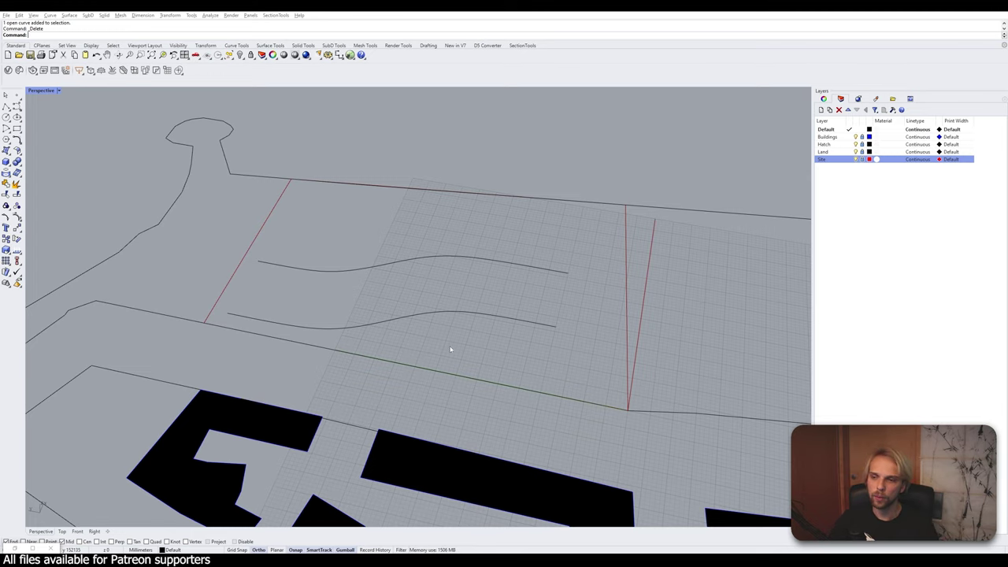
# - Examine the two S-shaped curves within the site and the surrounding buildings from several angles
pyautogui.click(409, 318)
pyautogui.moveTo(426, 334); pyautogui.dragTo(240, 321, button='right')
pyautogui.scroll(-7, 240, 315)
pyautogui.keyDown('shift'); pyautogui.moveTo(320, 342); pyautogui.dragTo(535, 328, button='right'); pyautogui.keyUp('shift')
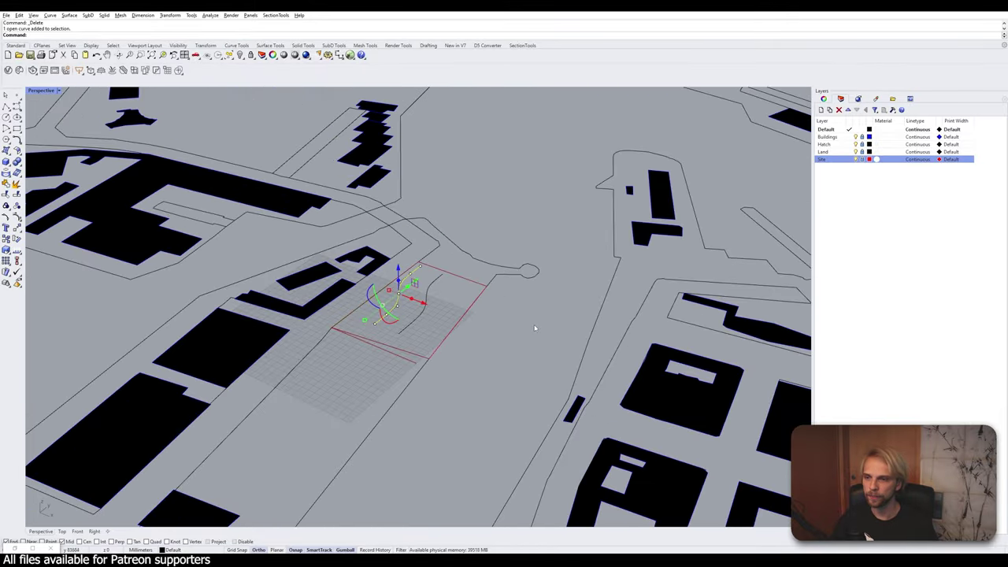
pyautogui.scroll(4, 365, 317)
pyautogui.click(353, 346)
pyautogui.moveTo(354, 347); pyautogui.dragTo(481, 321, button='right')
pyautogui.moveTo(516, 340); pyautogui.dragTo(438, 295)
pyautogui.scroll(5, 438, 333)
pyautogui.moveTo(439, 333); pyautogui.dragTo(474, 362, button='right')
pyautogui.scroll(-6, 445, 331)
pyautogui.scroll(4, 475, 362)
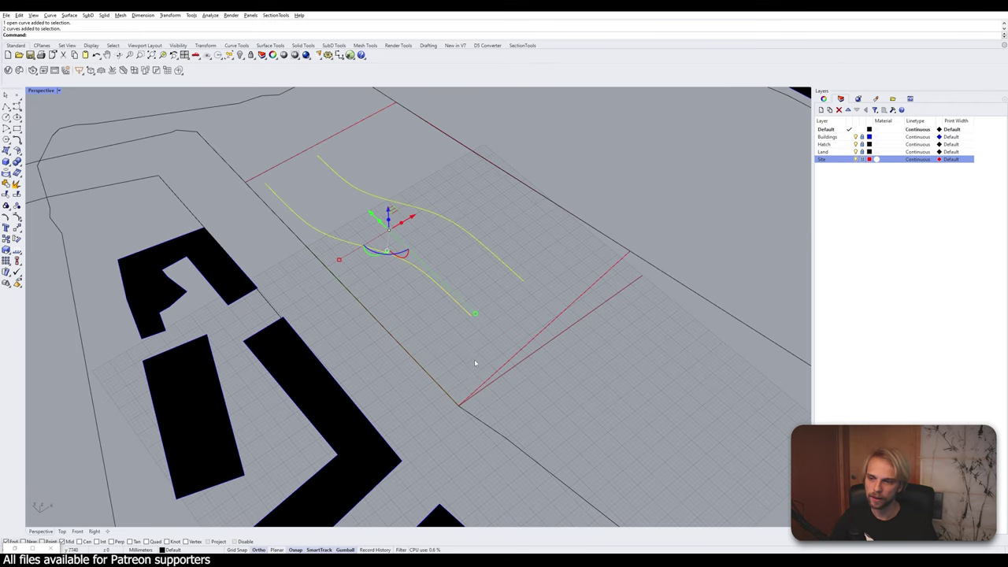
pyautogui.press('Escape')
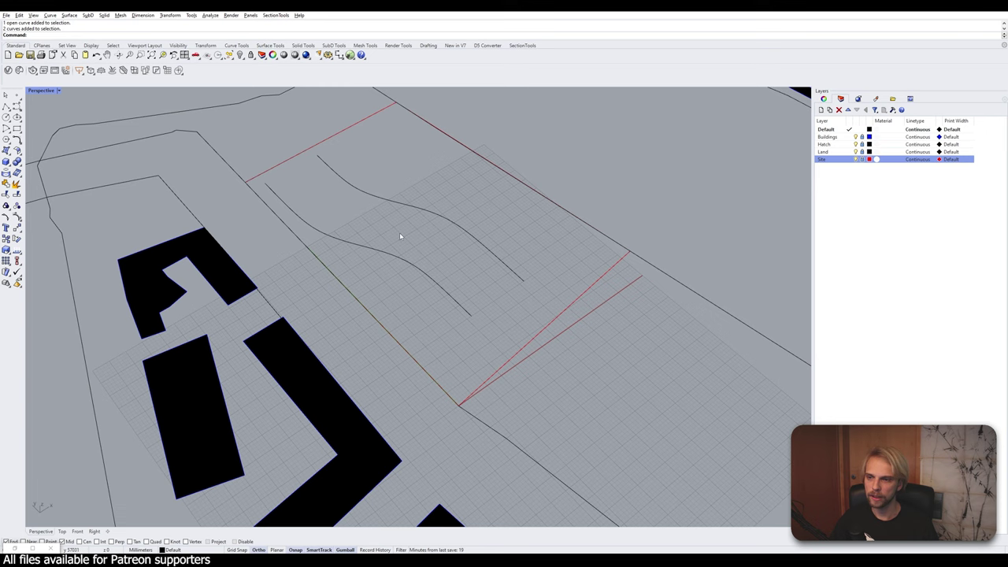
# - Select both S-shaped curves and turn on their control points
pyautogui.moveTo(388, 234); pyautogui.dragTo(490, 357, button='right')
pyautogui.moveTo(507, 362); pyautogui.dragTo(432, 269)
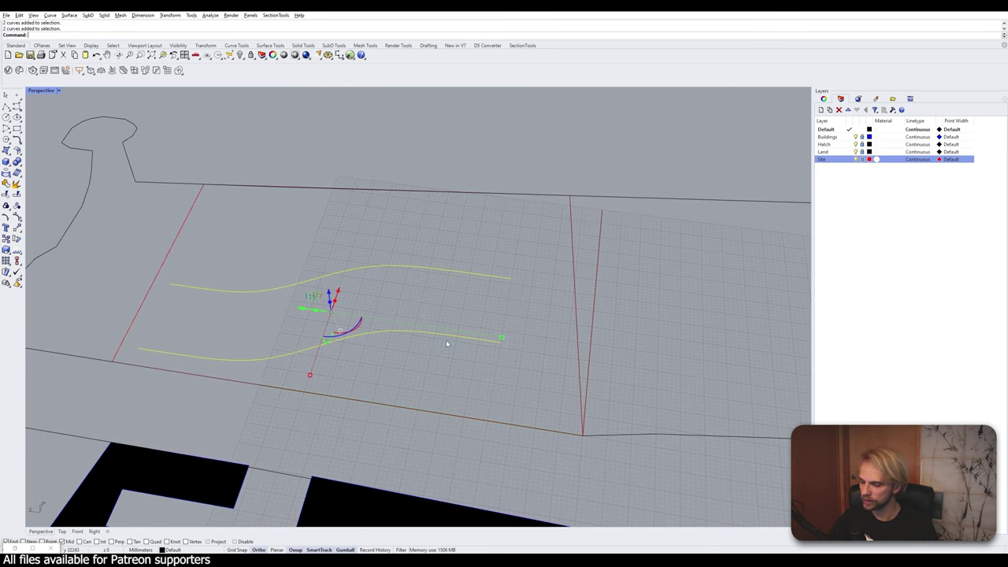
pyautogui.press('F10')
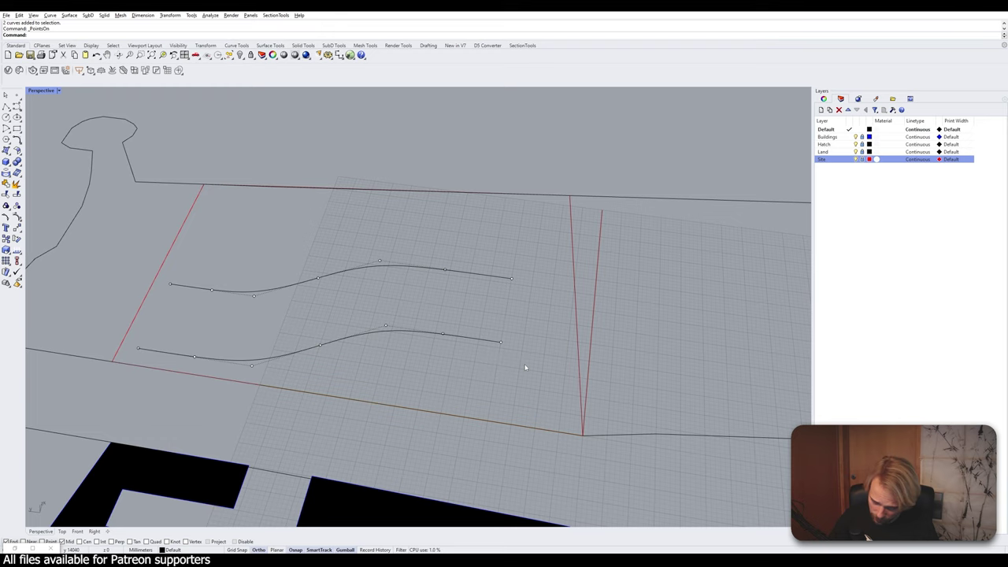
# - Raise the last three control points of each curve, at the end nearest the open site boundary, by 6000 mm and hide the points
pyautogui.moveTo(365, 244); pyautogui.dragTo(508, 354)
pyautogui.moveTo(507, 355); pyautogui.dragTo(455, 321, button='right')
pyautogui.click(426, 287)
pyautogui.write('60000')
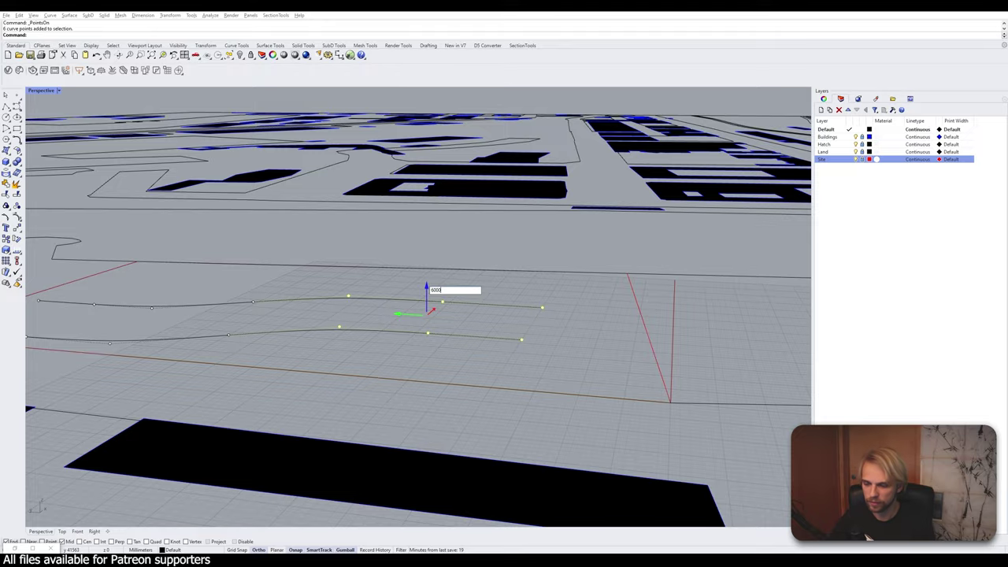
pyautogui.press('Return')
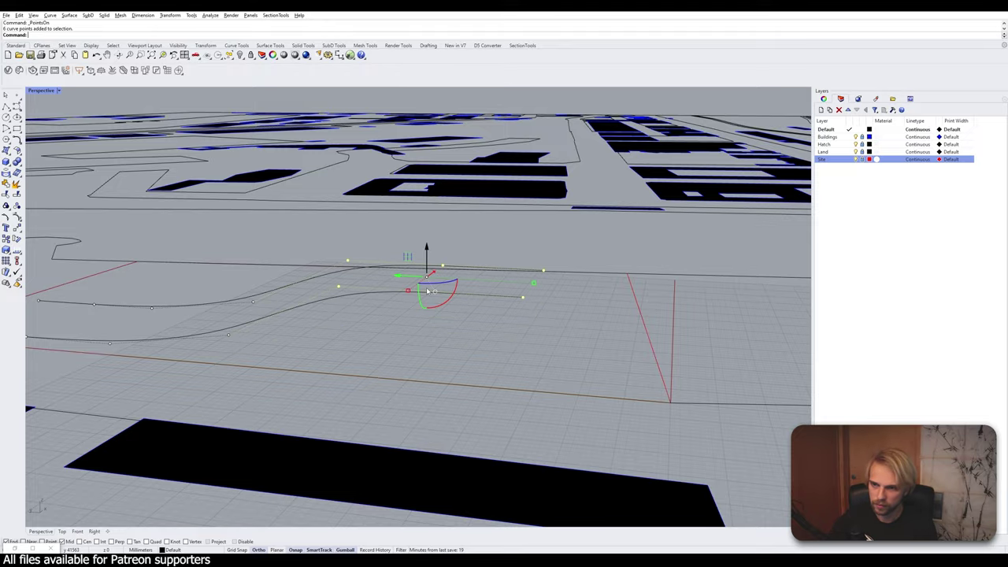
pyautogui.press('Escape')
pyautogui.press('Escape')
# - Examine the slope of the two partly raised curves from several angles
pyautogui.moveTo(438, 294); pyautogui.dragTo(361, 316, button='right')
pyautogui.click(390, 367)
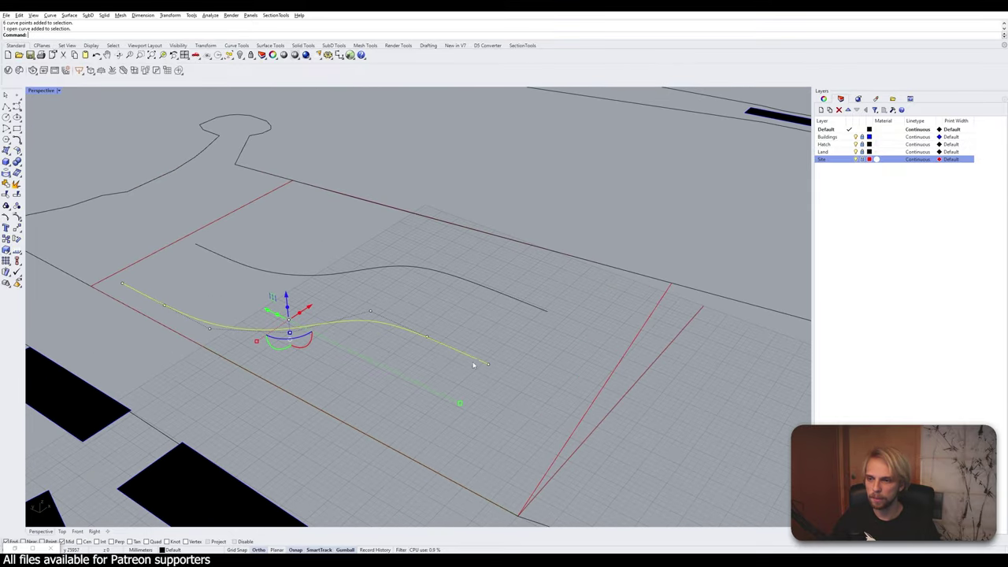
pyautogui.moveTo(473, 364); pyautogui.dragTo(485, 333, button='right')
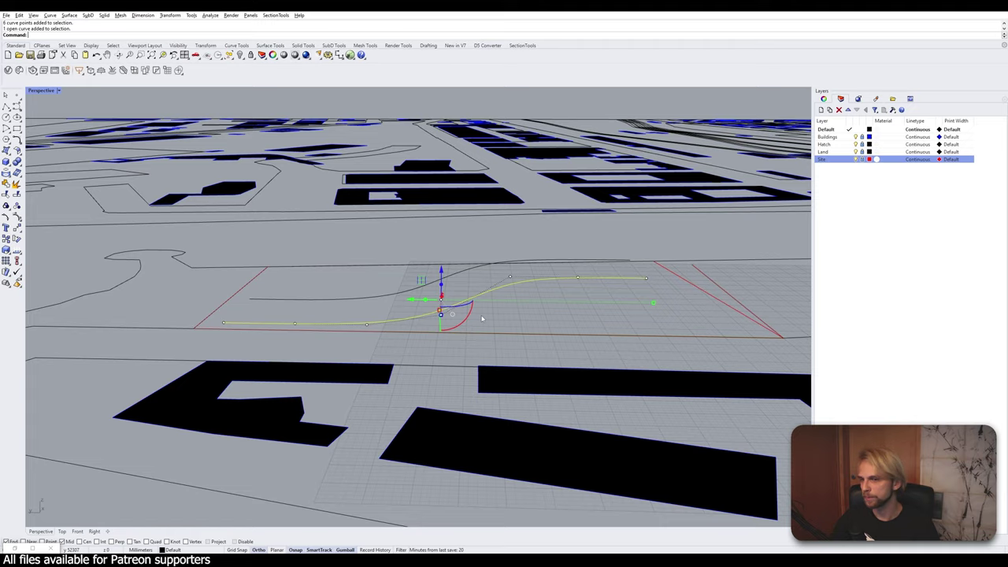
pyautogui.moveTo(481, 318); pyautogui.dragTo(537, 366, button='right')
pyautogui.click(597, 333)
pyautogui.moveTo(597, 333); pyautogui.dragTo(465, 285, button='right')
pyautogui.moveTo(366, 310); pyautogui.dragTo(361, 347, button='right')
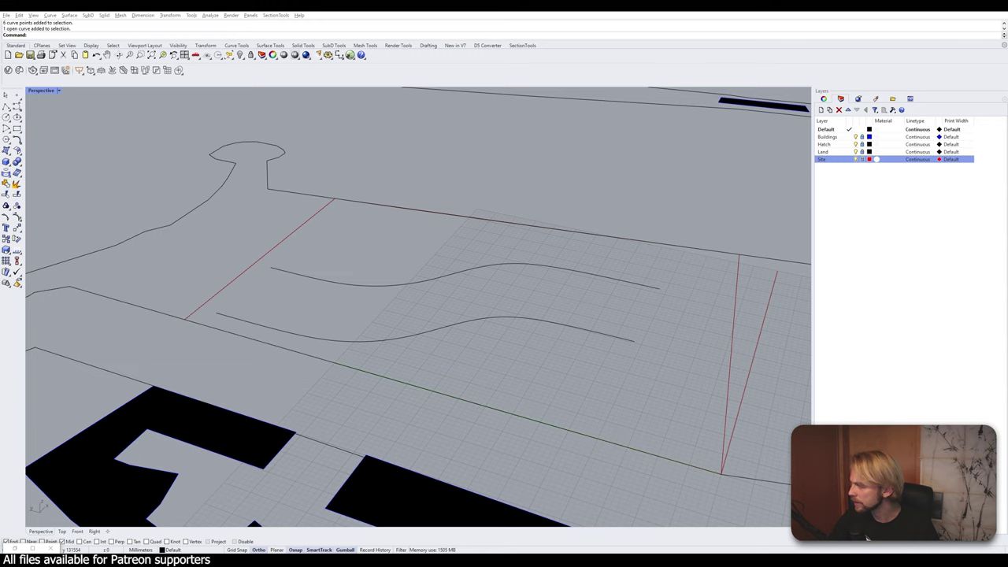
# - Copy both curves 16000 mm vertically upward
pyautogui.click(399, 336)
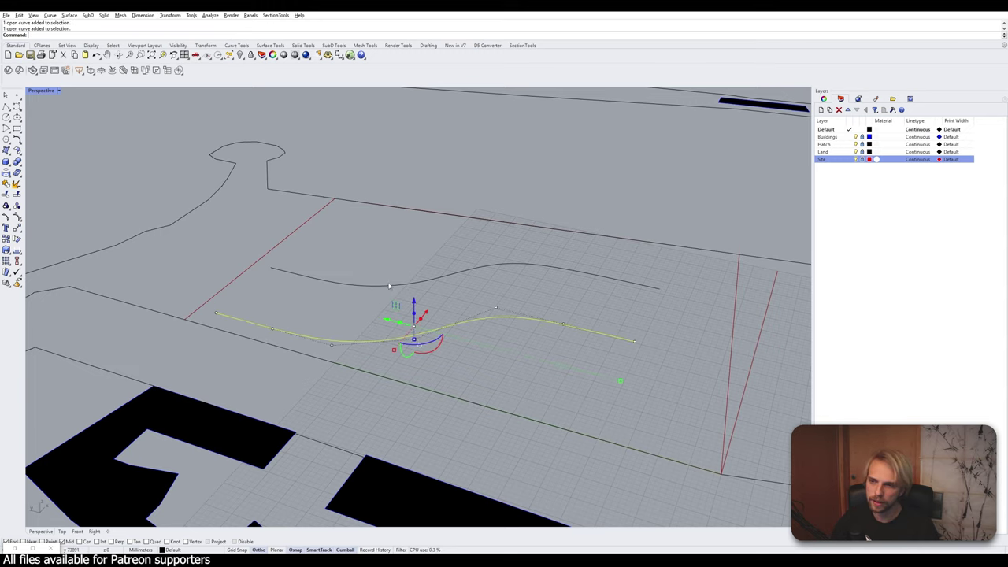
pyautogui.moveTo(393, 286); pyautogui.dragTo(421, 266, button='right')
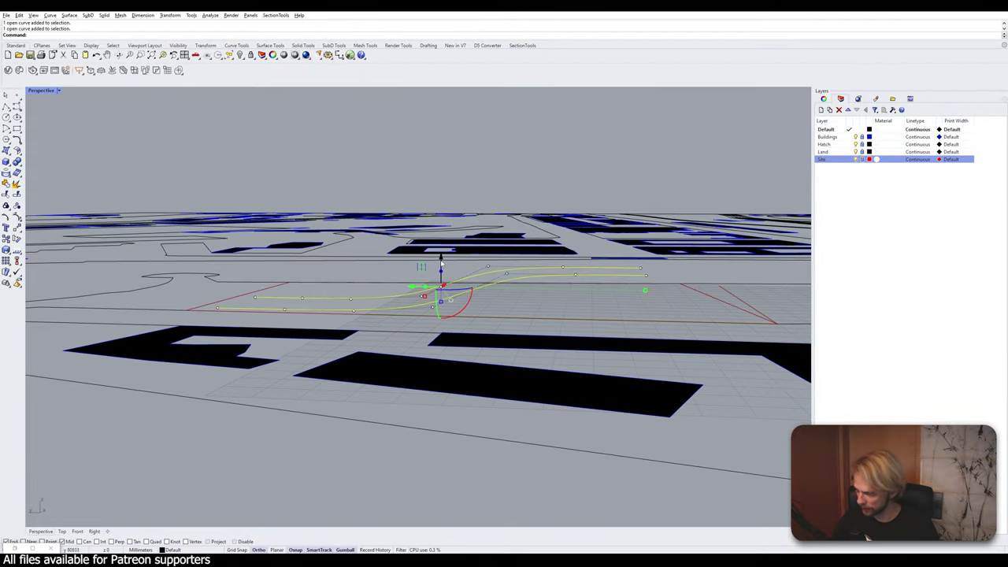
pyautogui.click(440, 262)
pyautogui.write('16000')
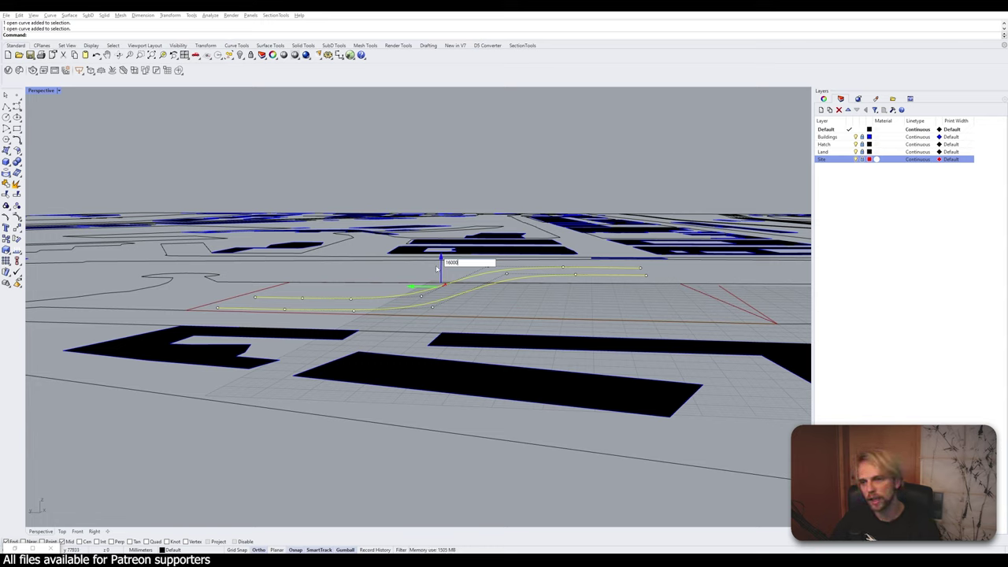
pyautogui.press('Return')
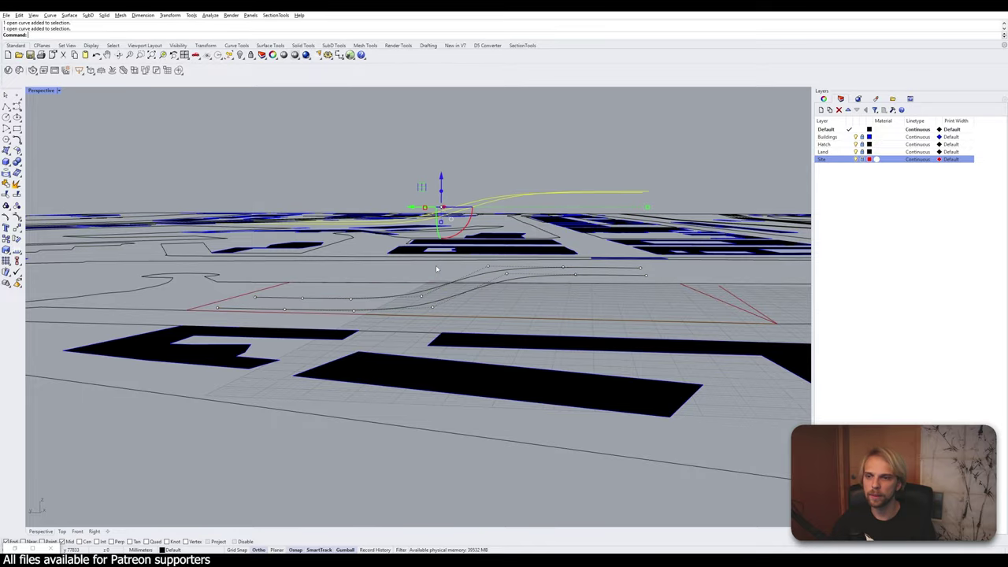
pyautogui.press('Escape')
# - Hide the Hatch, Buildings and Land layers, keeping the curves and the Site layer
pyautogui.moveTo(443, 255); pyautogui.dragTo(400, 290, button='right')
pyautogui.moveTo(472, 250)
pyautogui.mouseDown(button='right')
pyautogui.moveTo(508, 243)
pyautogui.moveTo(489, 261)
pyautogui.mouseUp(button='right')
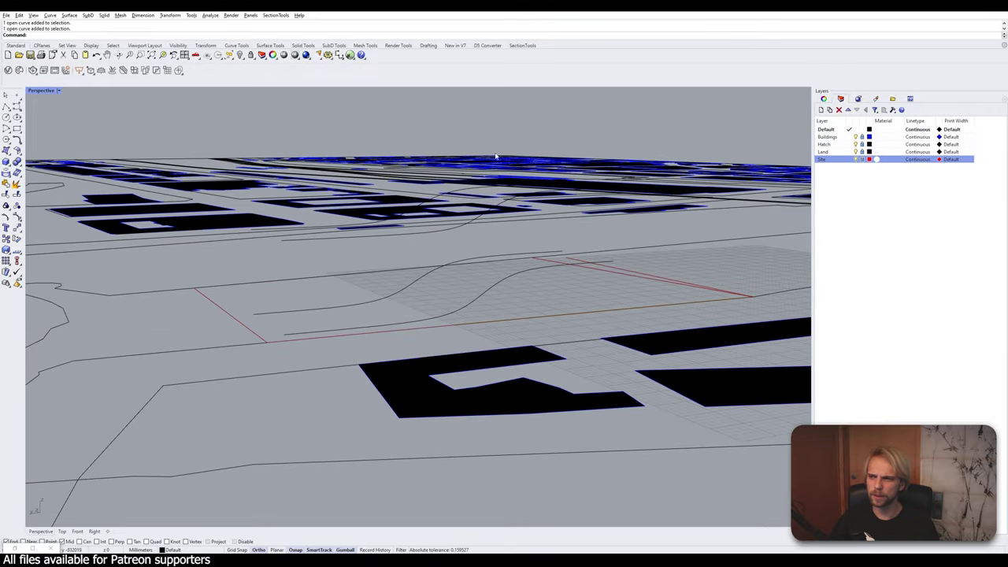
pyautogui.moveTo(603, 187); pyautogui.dragTo(567, 218, button='right')
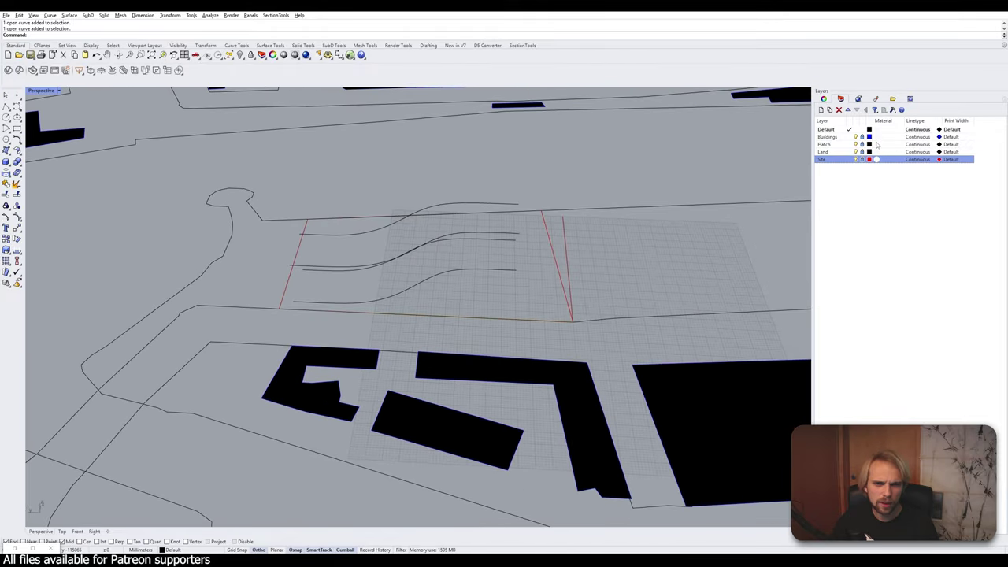
pyautogui.click(856, 144)
pyautogui.click(856, 136)
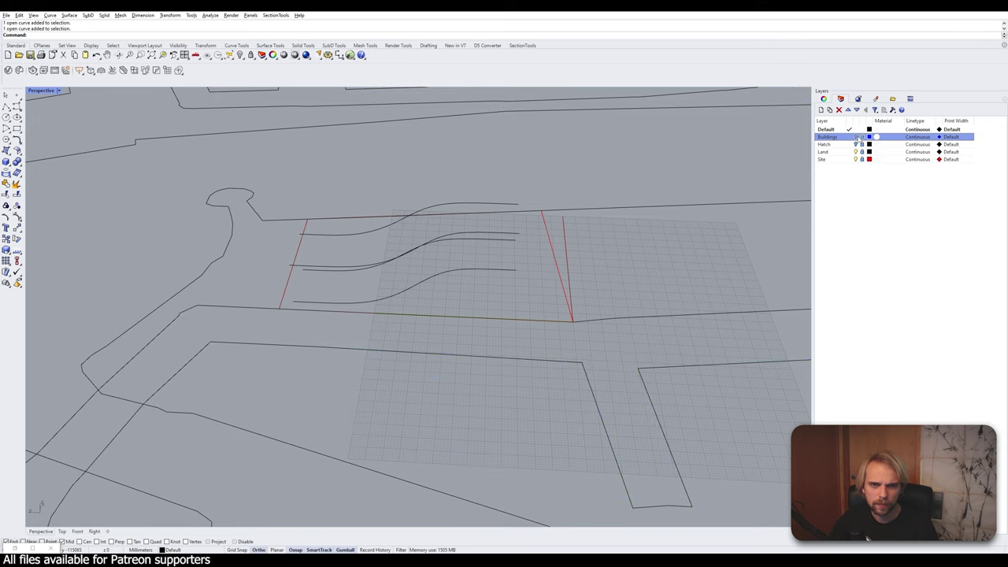
pyautogui.click(855, 152)
# - Examine the lower and upper pairs of curves against the site boundary from several angles
pyautogui.moveTo(548, 150); pyautogui.dragTo(399, 208, button='right')
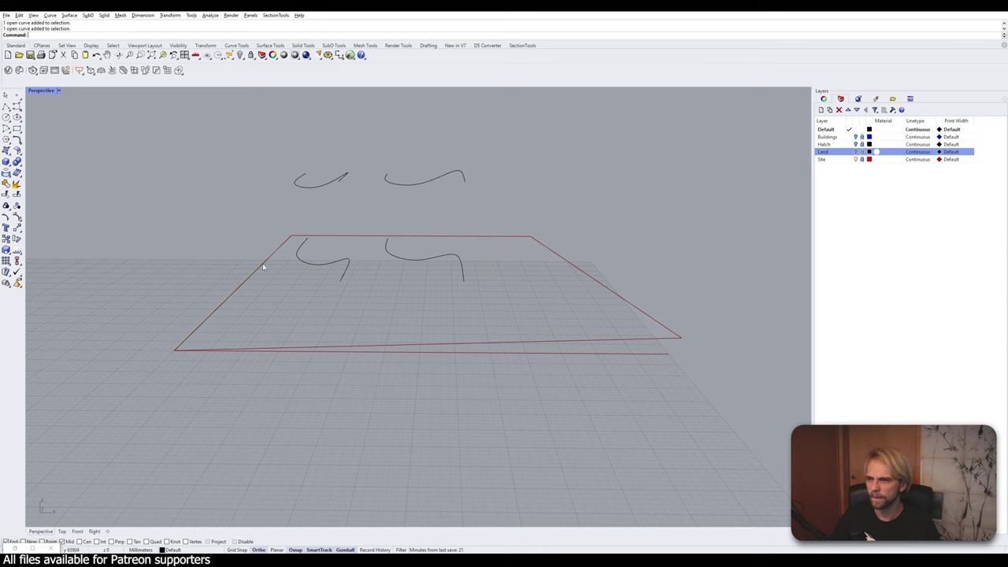
pyautogui.moveTo(265, 262); pyautogui.dragTo(507, 235, button='right')
pyautogui.click(564, 238)
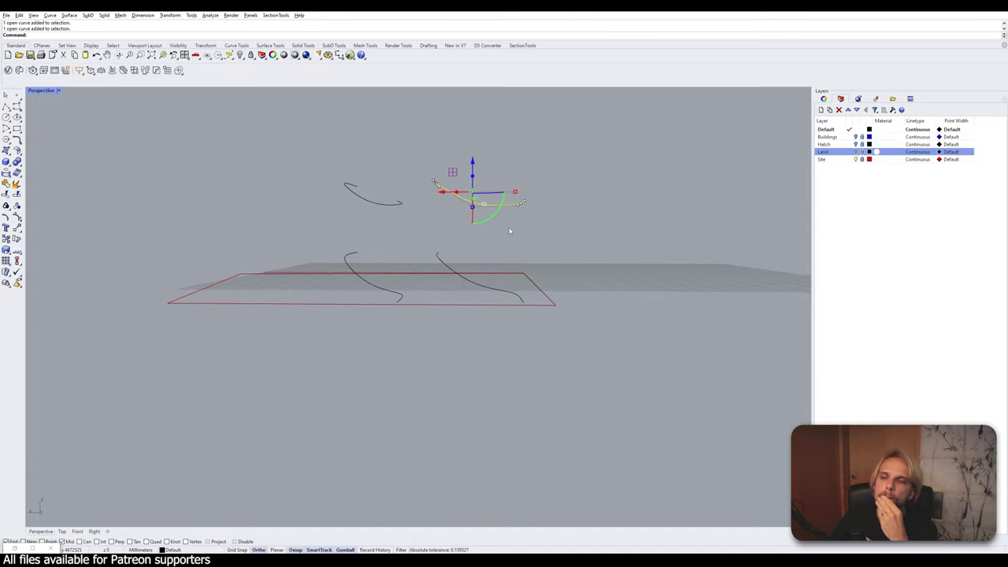
pyautogui.click(507, 226)
pyautogui.moveTo(508, 226); pyautogui.dragTo(452, 247, button='right')
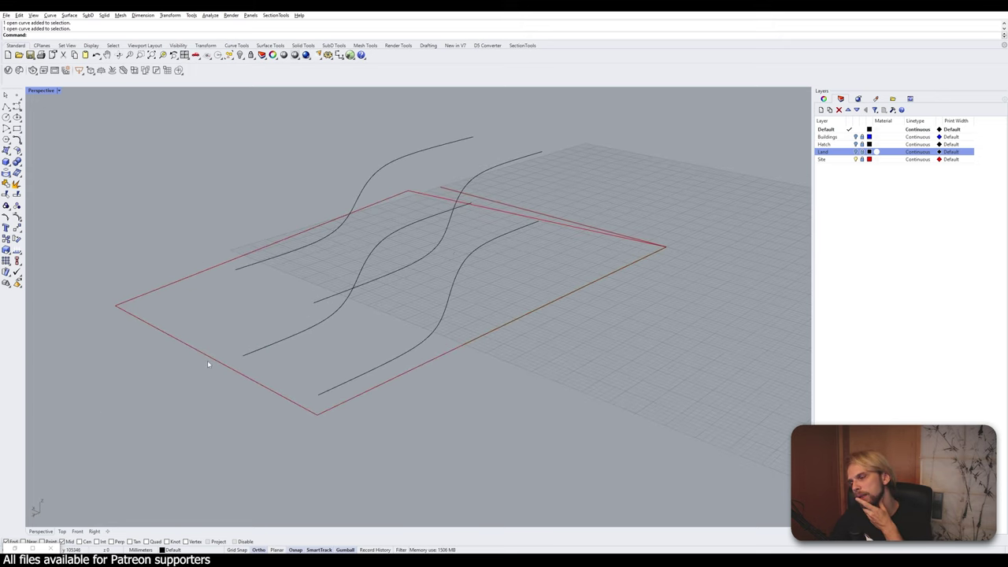
pyautogui.moveTo(388, 283); pyautogui.dragTo(302, 207, button='right')
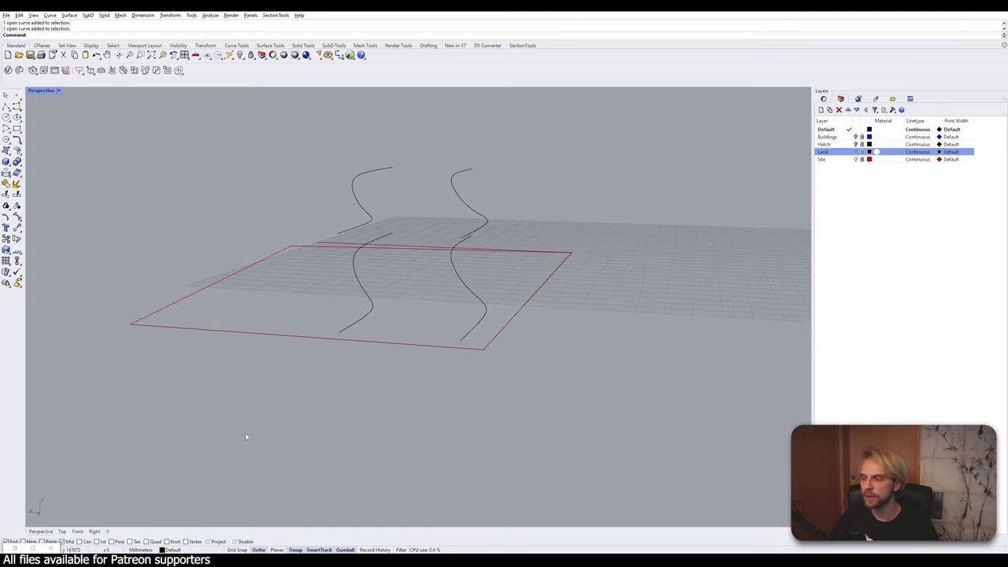
# - Restore the Grasshopper window and dock it beside the maximized Rhino viewport
pyautogui.click(15, 547)
pyautogui.moveTo(712, 307); pyautogui.dragTo(689, 271, button='right')
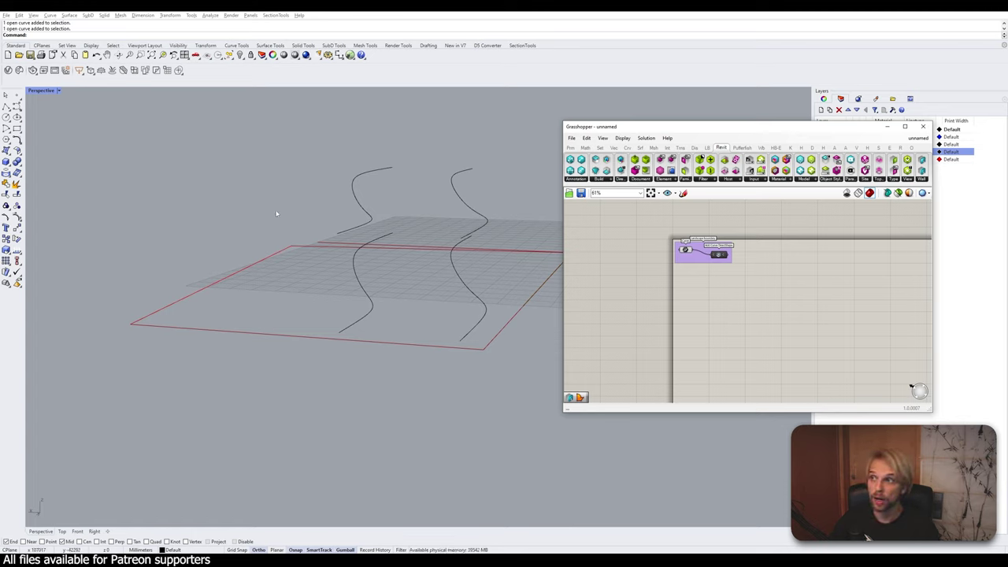
pyautogui.moveTo(519, 8); pyautogui.dragTo(533, 84)
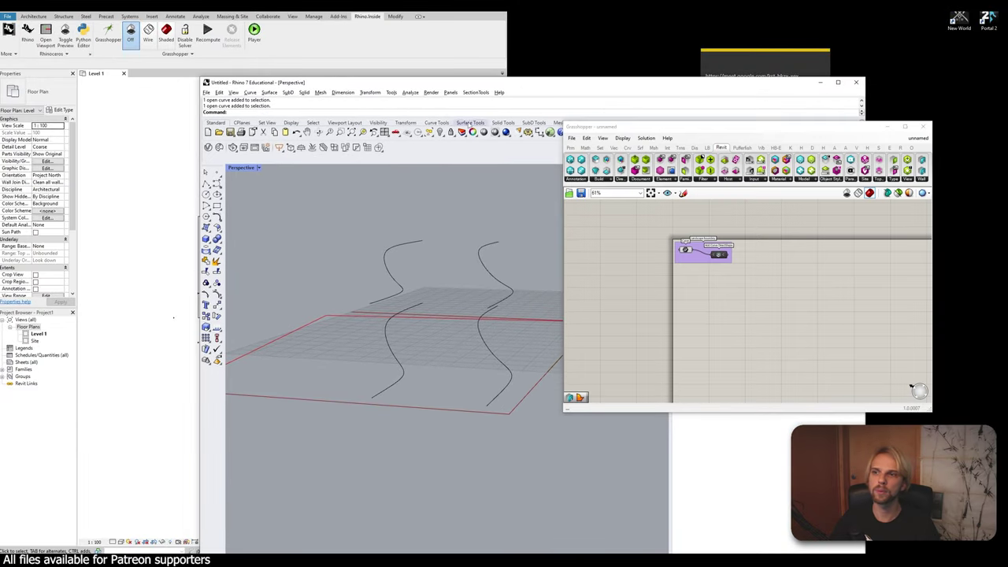
pyautogui.press('super+Up')
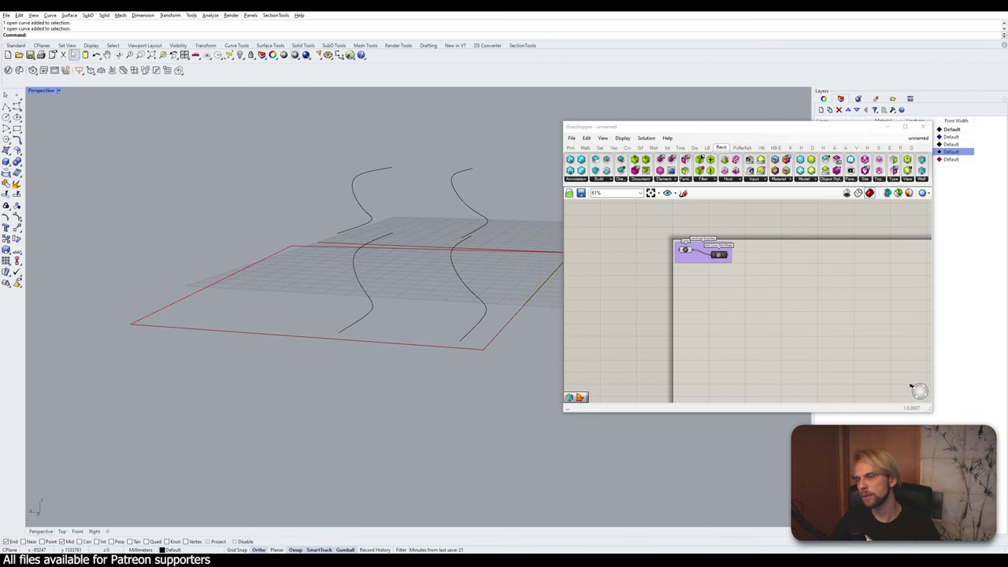
pyautogui.press('super+Right')
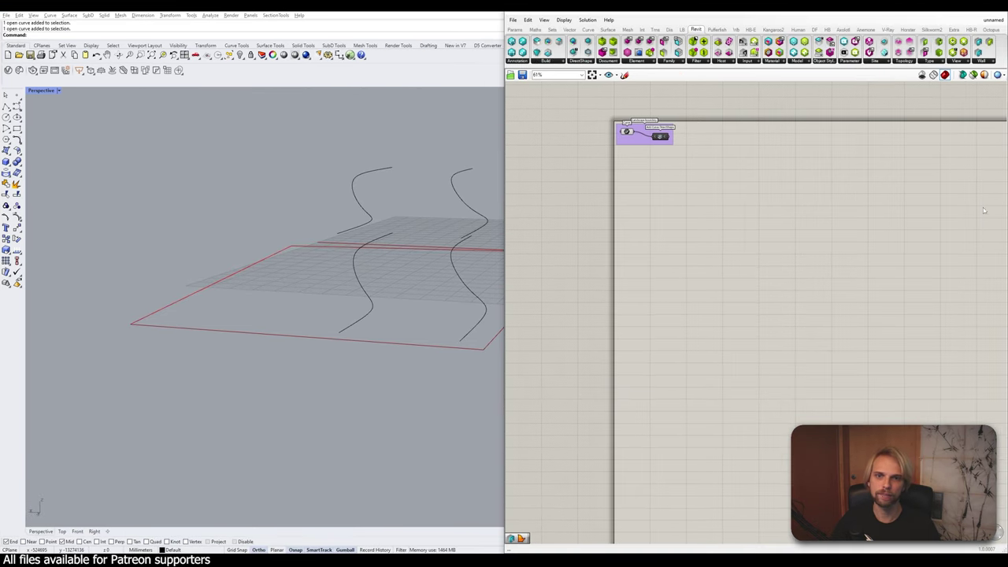
# - Add a Curve parameter to the Grasshopper canvas below the Landscape boundary group
pyautogui.scroll(4, 680, 176)
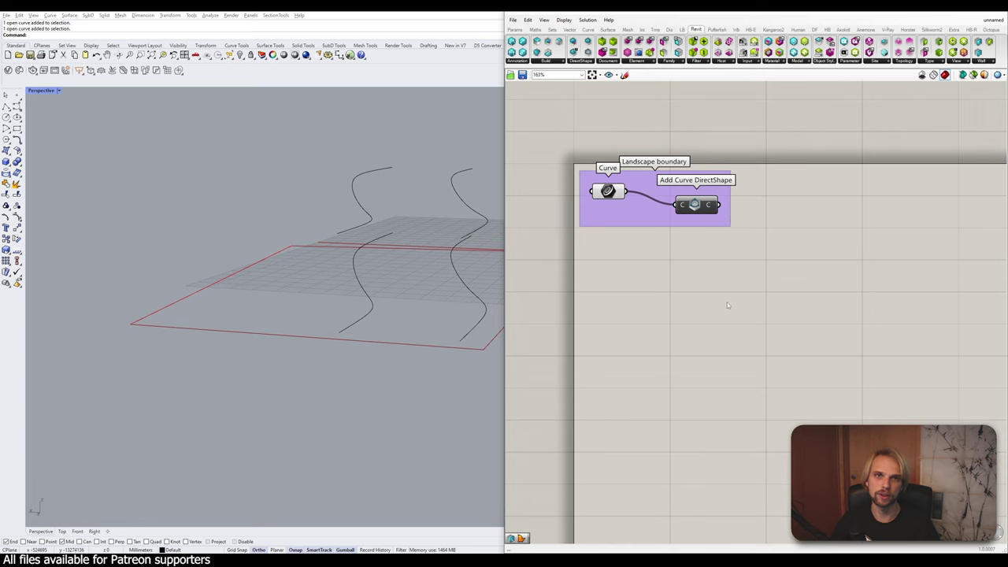
pyautogui.moveTo(727, 305); pyautogui.dragTo(753, 268, button='right')
pyautogui.moveTo(407, 306); pyautogui.dragTo(362, 291, button='right')
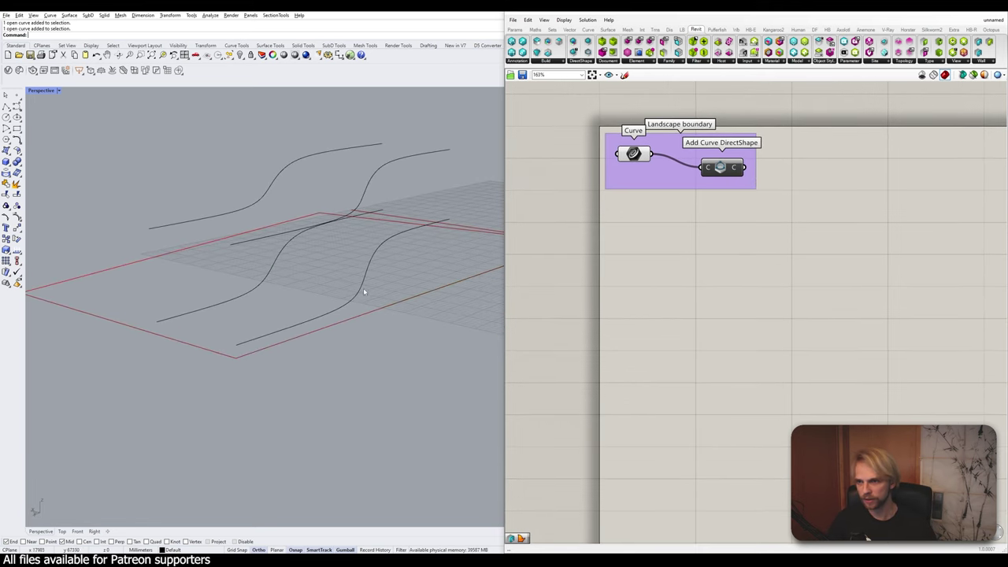
pyautogui.doubleClick(668, 268)
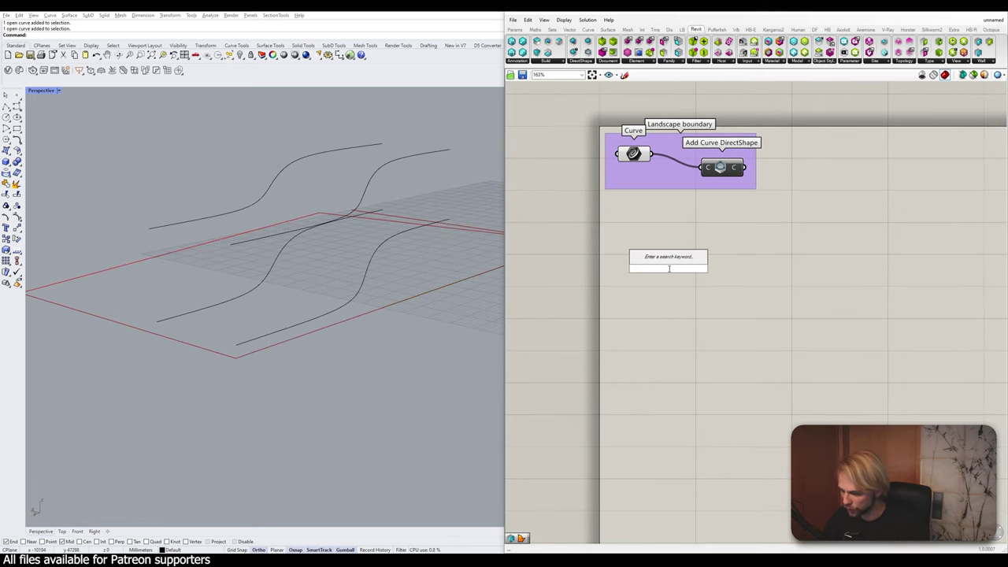
pyautogui.write('curve')
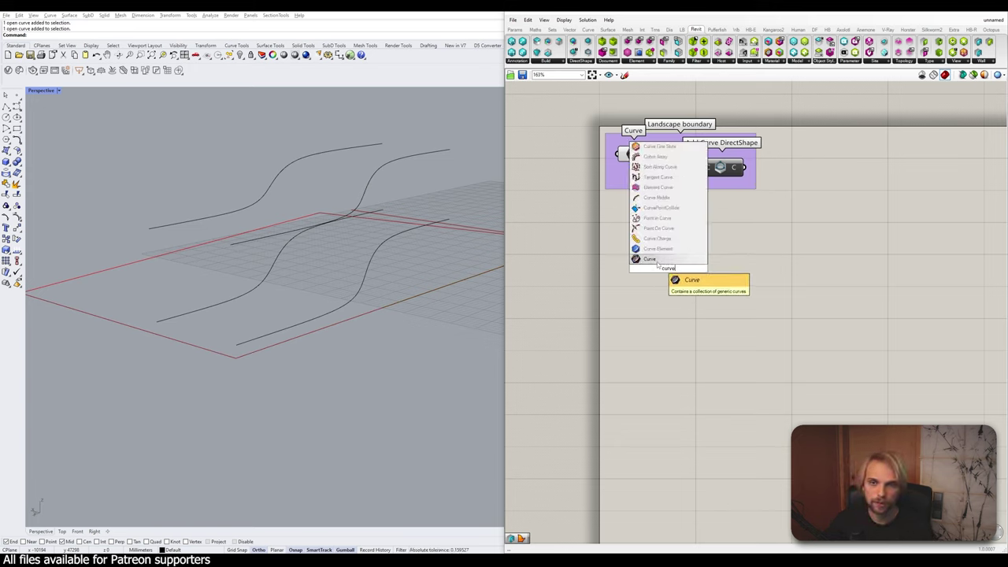
pyautogui.press('Return')
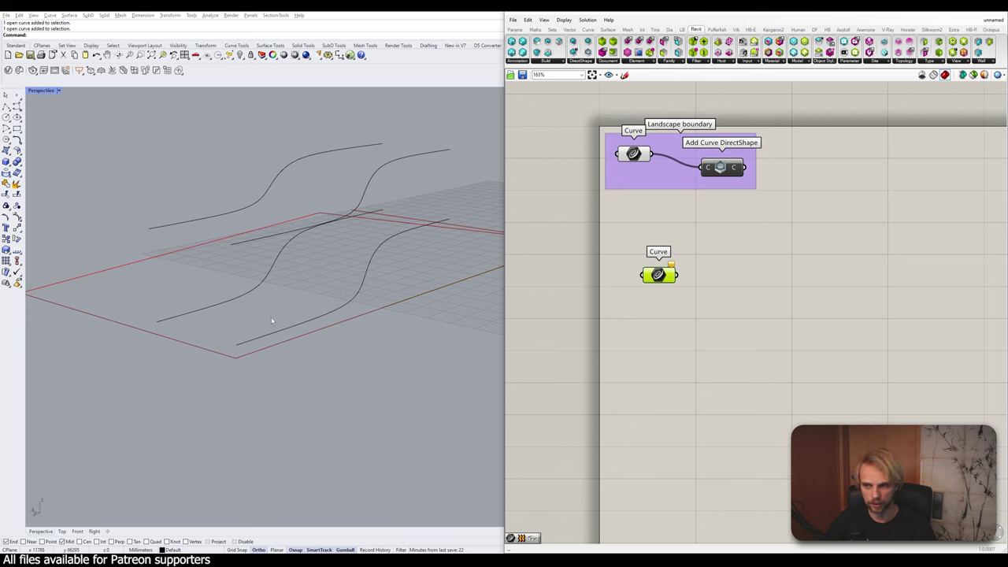
# - Reference all four S-curves, the lower and upper pairs, in the new Curve parameter as multiple curves
pyautogui.moveTo(271, 320); pyautogui.dragTo(303, 281, button='right')
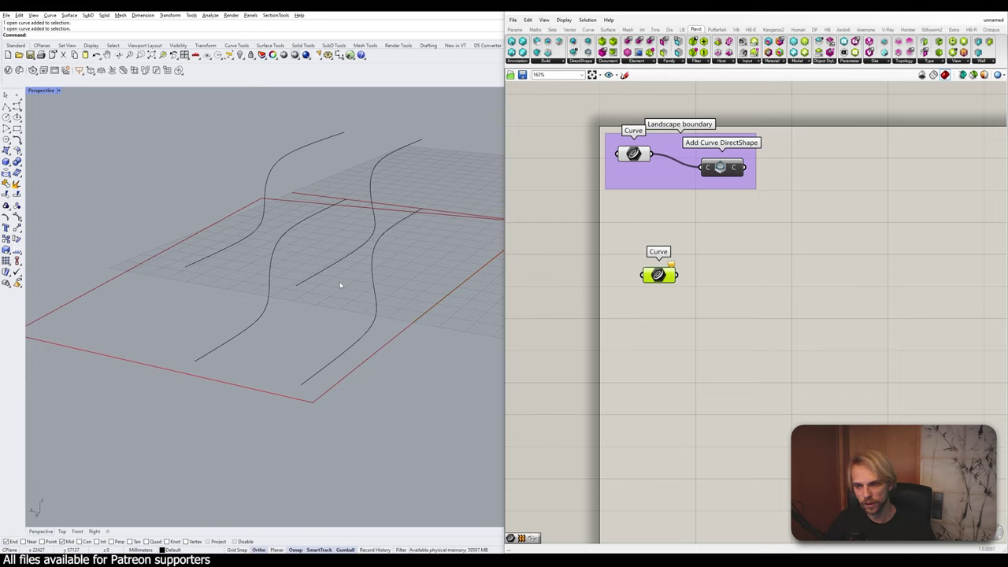
pyautogui.rightClick(664, 278)
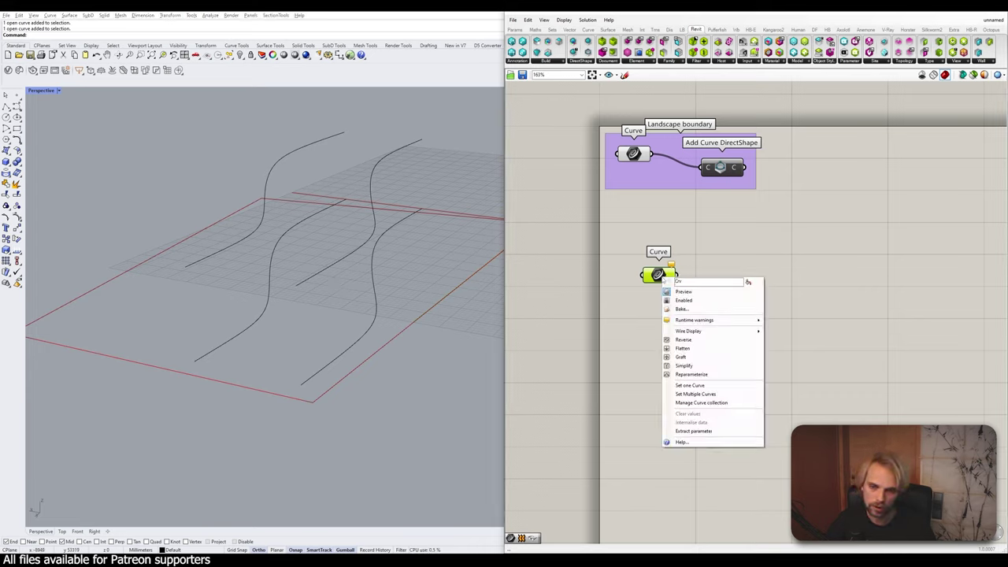
pyautogui.click(699, 397)
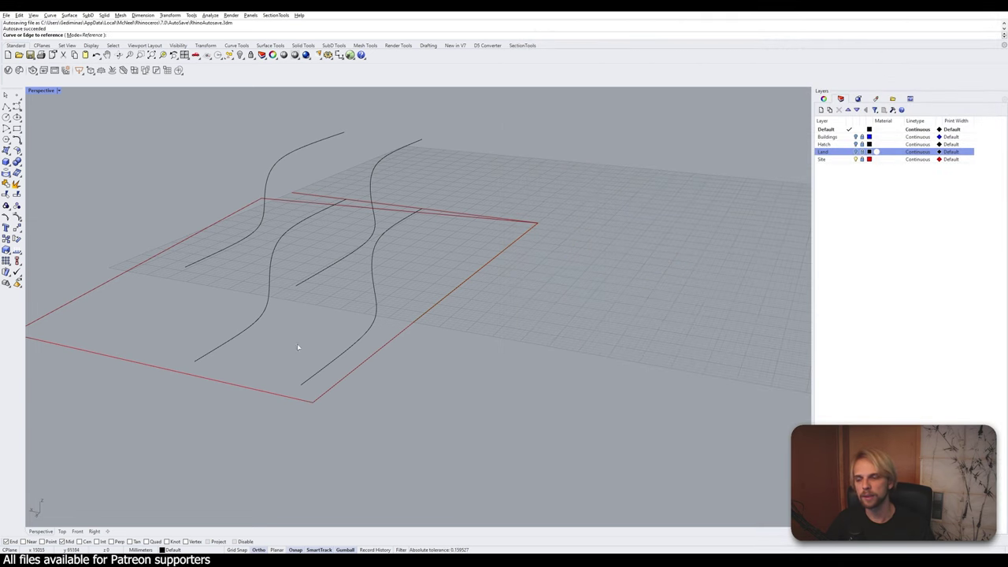
pyautogui.moveTo(313, 380); pyautogui.dragTo(266, 373, button='right')
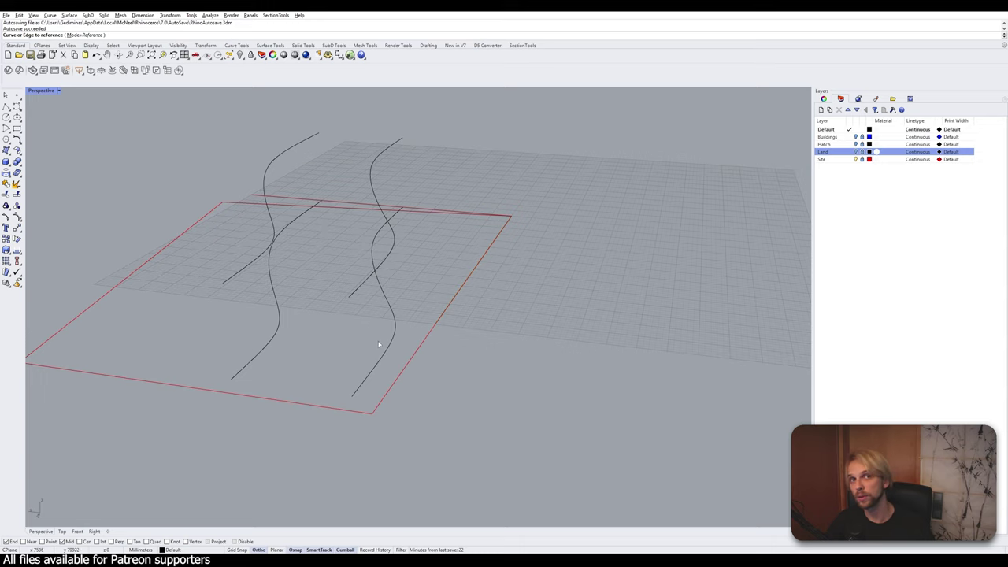
pyautogui.moveTo(321, 281); pyautogui.dragTo(383, 367, button='right')
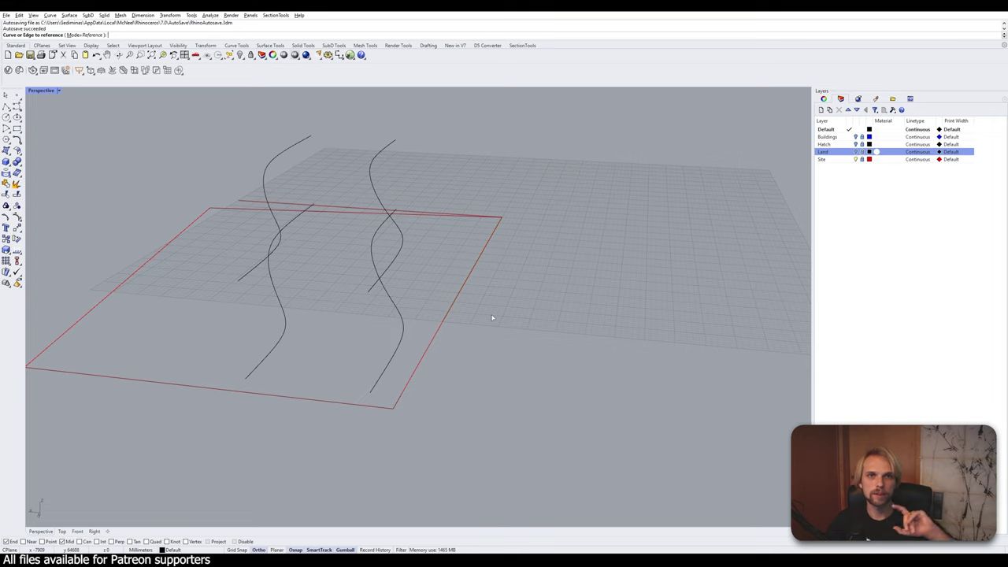
pyautogui.click(378, 383)
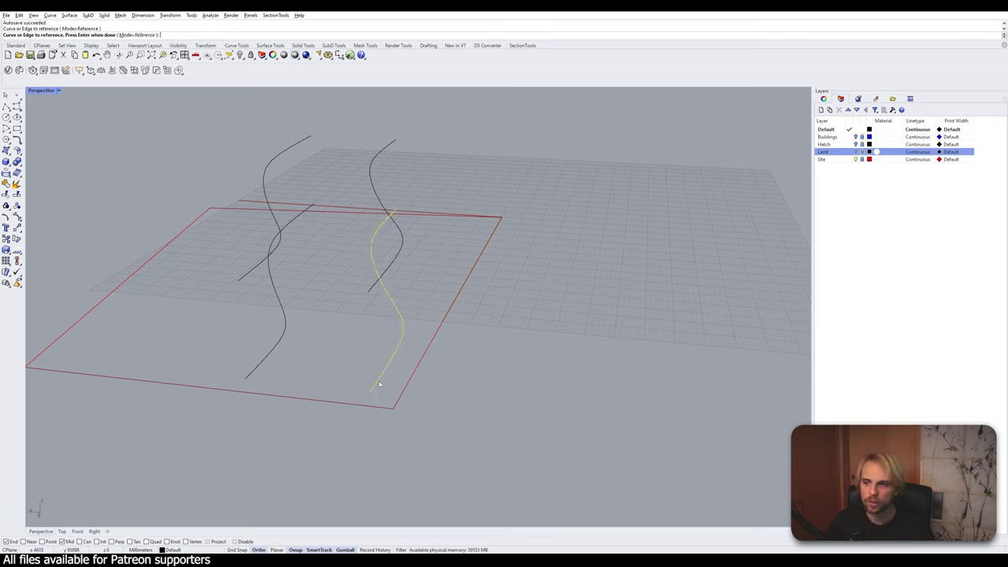
pyautogui.click(376, 291)
pyautogui.click(241, 278)
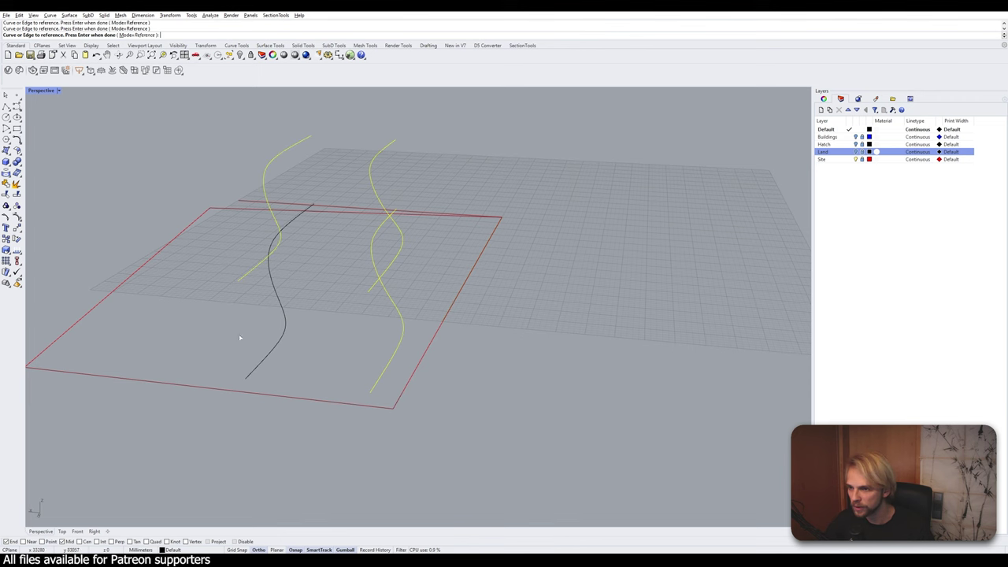
pyautogui.click(250, 377)
pyautogui.press('Return')
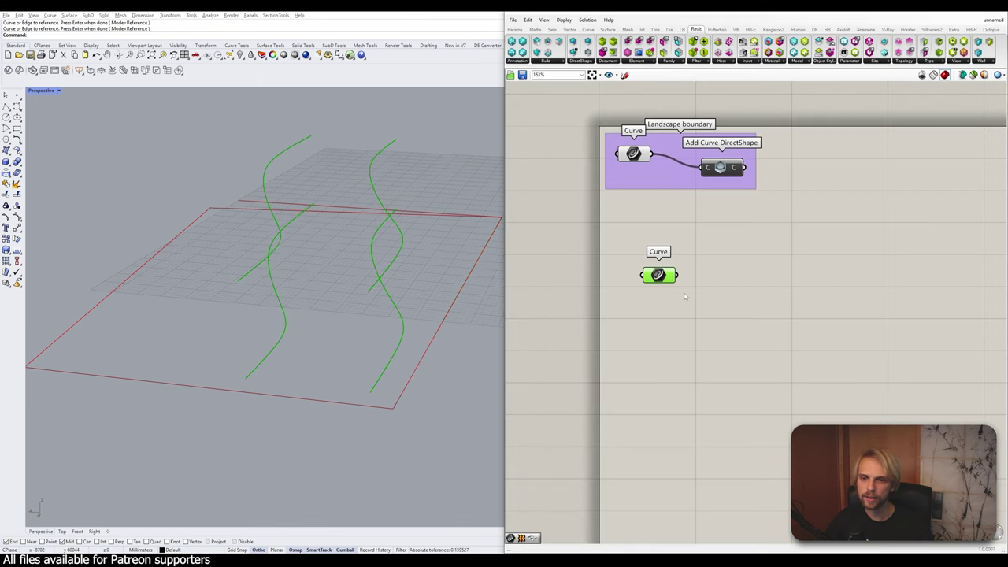
# - Move the new Curve parameter slightly lower on the canvas and check which viewport curves it references
pyautogui.click(708, 309)
pyautogui.moveTo(662, 272); pyautogui.dragTo(659, 286)
pyautogui.click(618, 293)
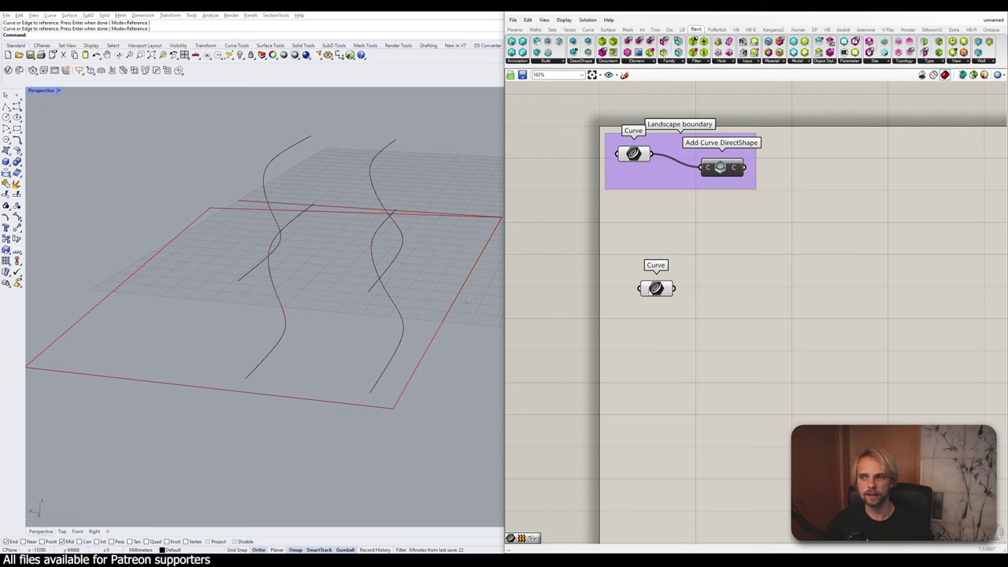
pyautogui.moveTo(656, 288); pyautogui.dragTo(655, 293)
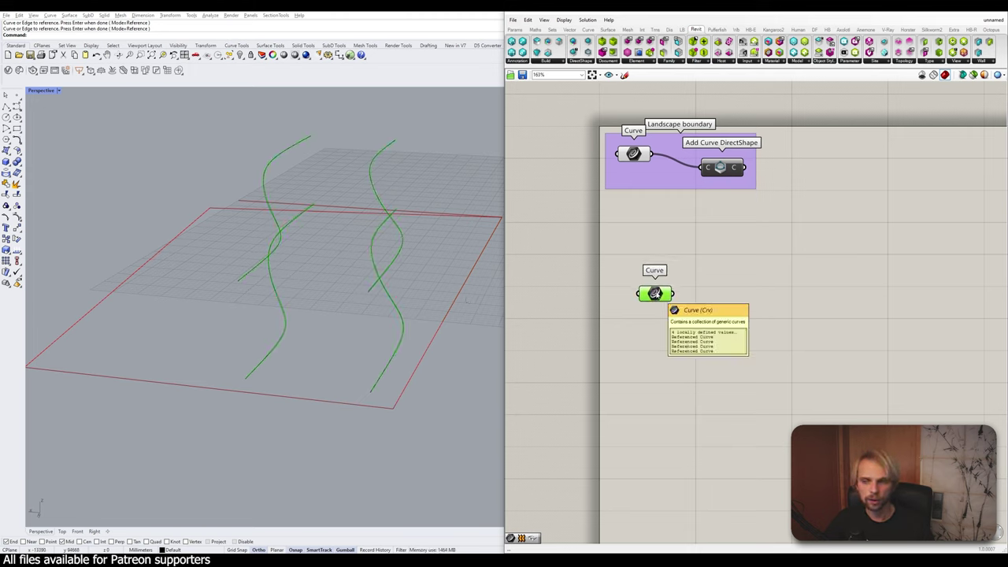
pyautogui.click(618, 300)
pyautogui.click(655, 294)
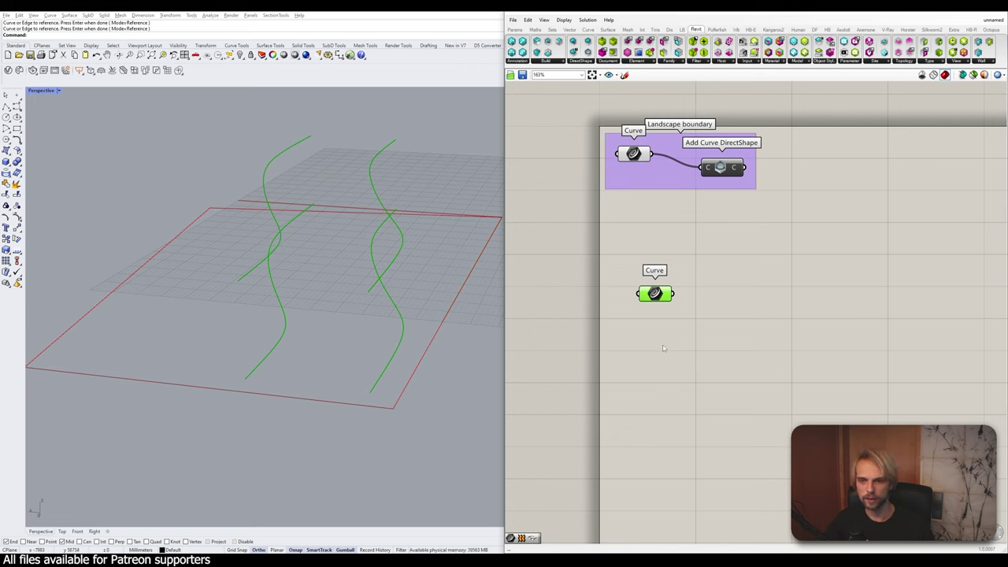
# - Add a Loft component beside the Curve parameter and connect the curves to its C input
pyautogui.doubleClick(690, 339)
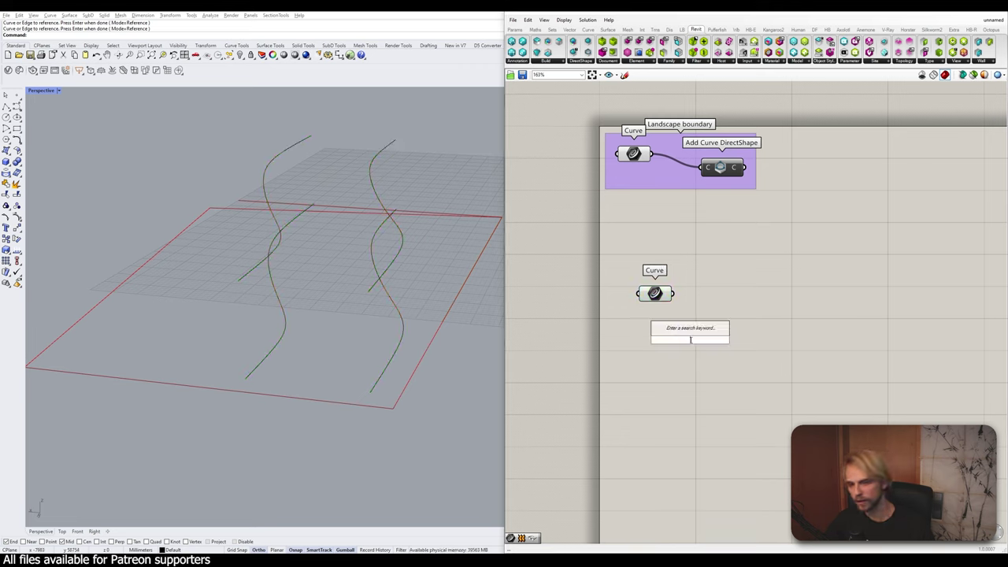
pyautogui.write('loft')
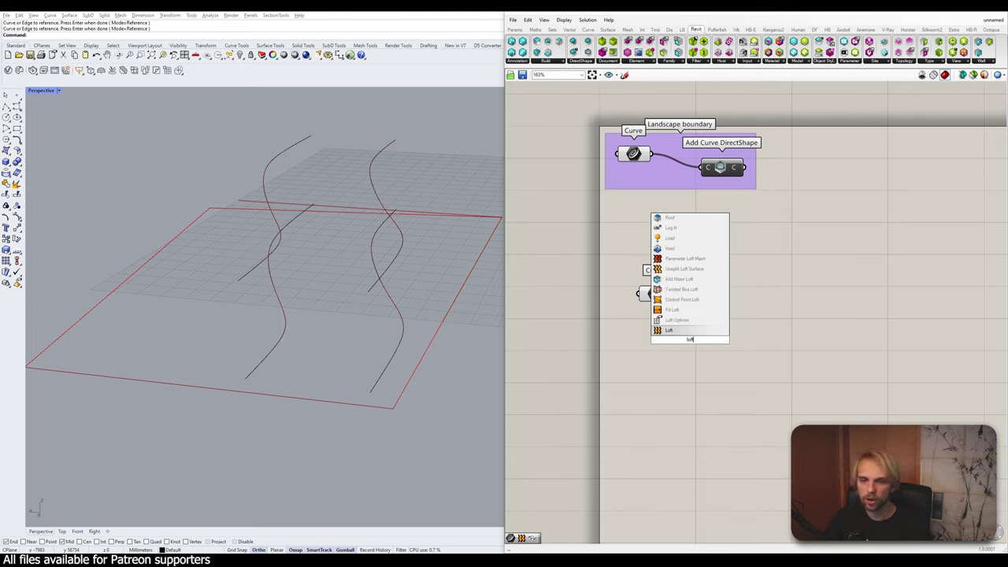
pyautogui.click(675, 330)
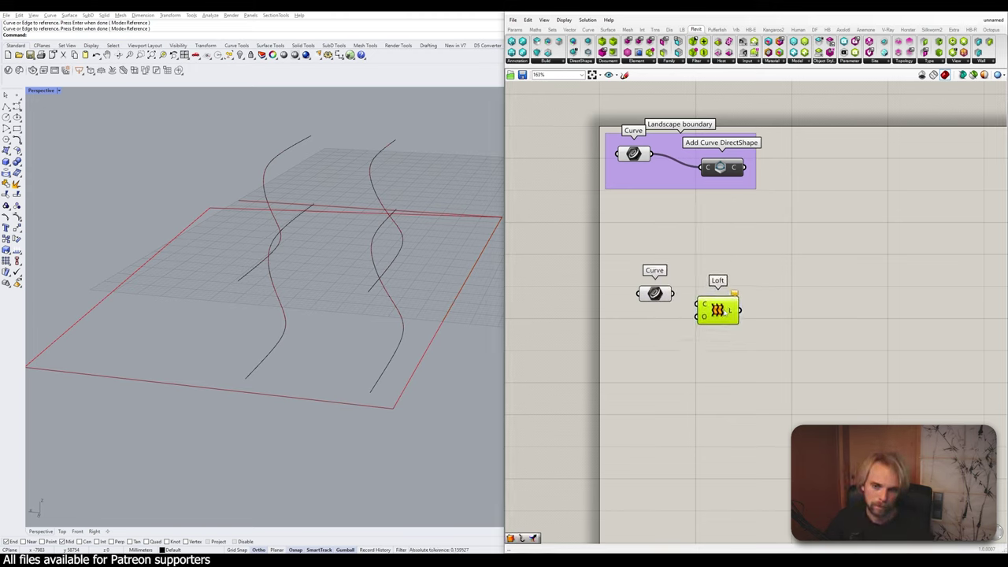
pyautogui.moveTo(673, 294); pyautogui.dragTo(699, 301)
pyautogui.click(764, 343)
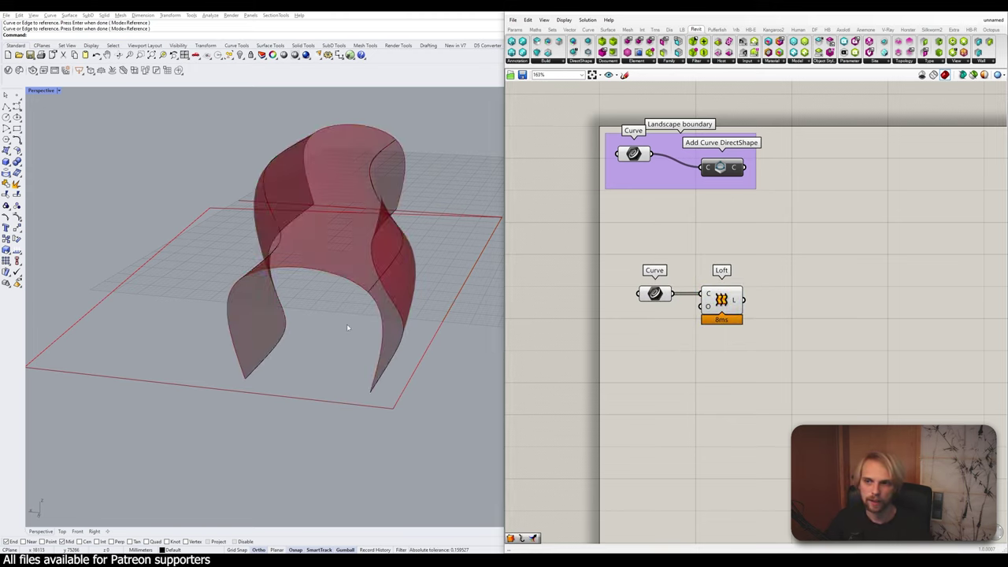
# - Move the Loft component farther from the Curve parameter and inspect the lofted surface from several angles
pyautogui.moveTo(347, 326); pyautogui.dragTo(330, 221, button='right')
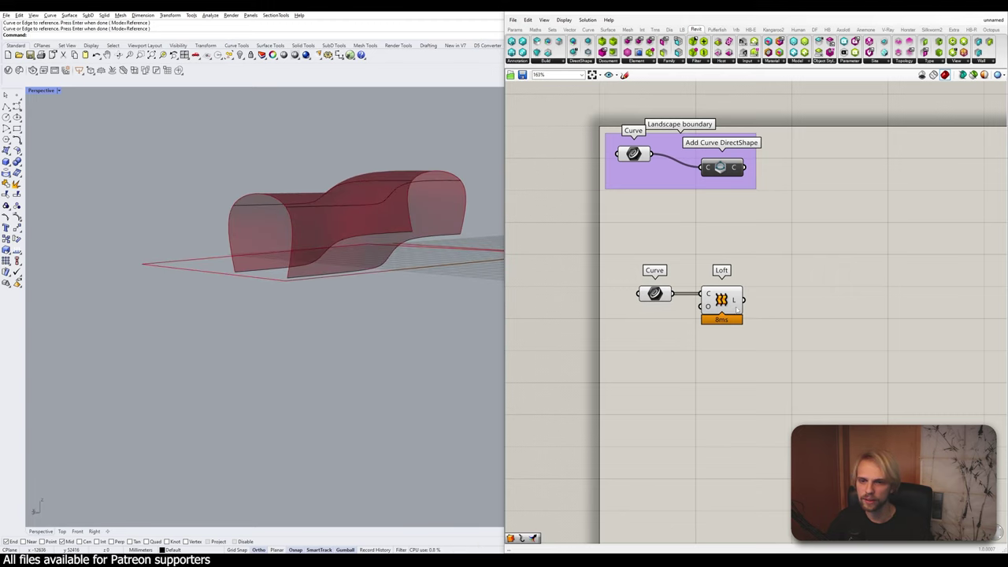
pyautogui.scroll(1, 736, 309)
pyautogui.moveTo(736, 309); pyautogui.dragTo(774, 311)
pyautogui.click(708, 354)
pyautogui.click(761, 367)
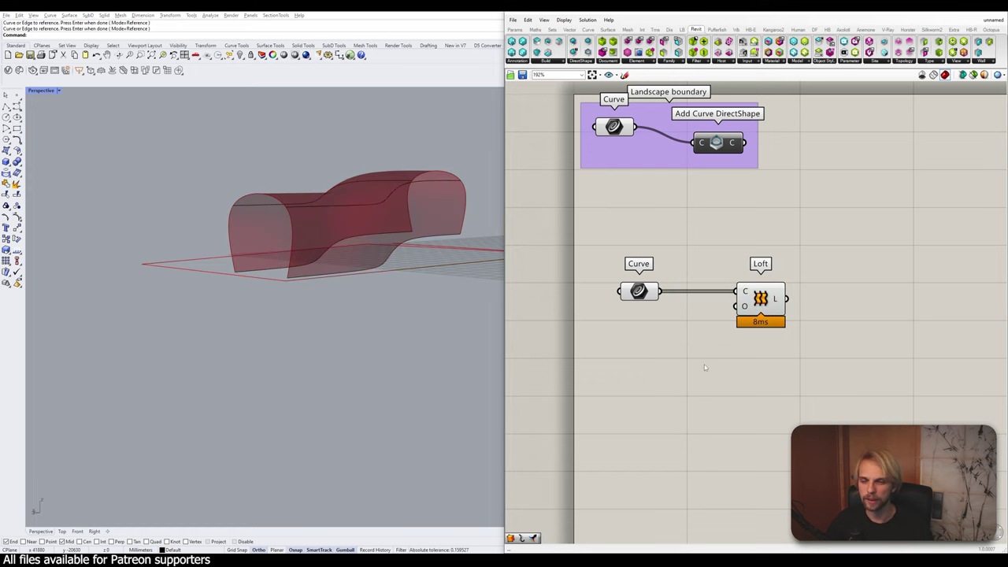
pyautogui.moveTo(703, 367); pyautogui.dragTo(735, 359, button='right')
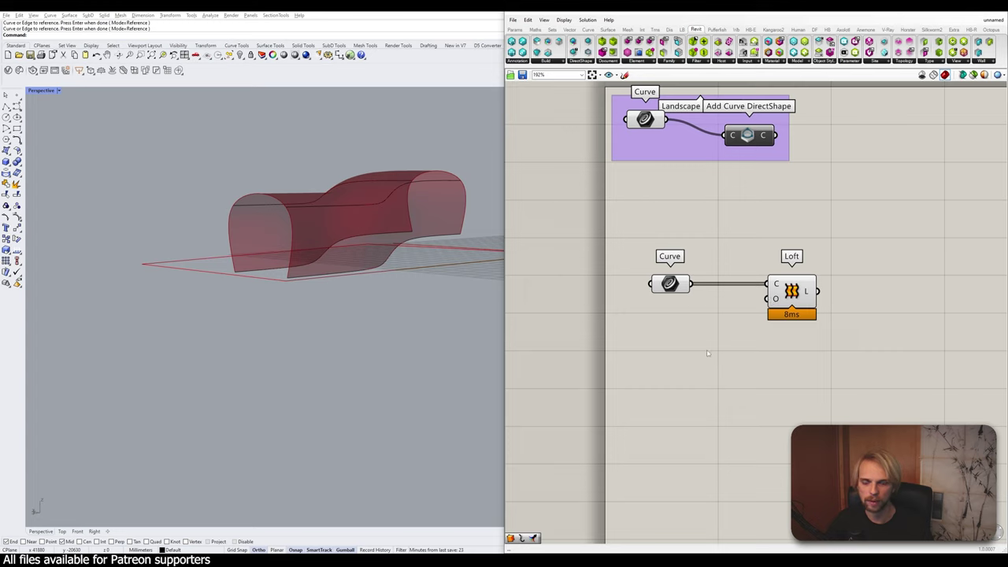
pyautogui.moveTo(256, 241); pyautogui.dragTo(385, 229, button='right')
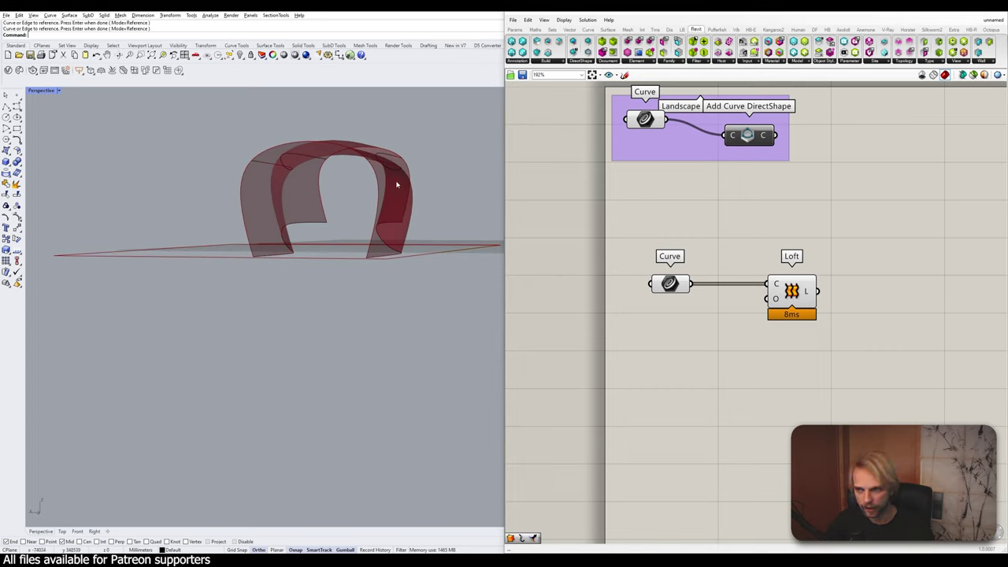
pyautogui.moveTo(360, 167); pyautogui.dragTo(345, 204, button='right')
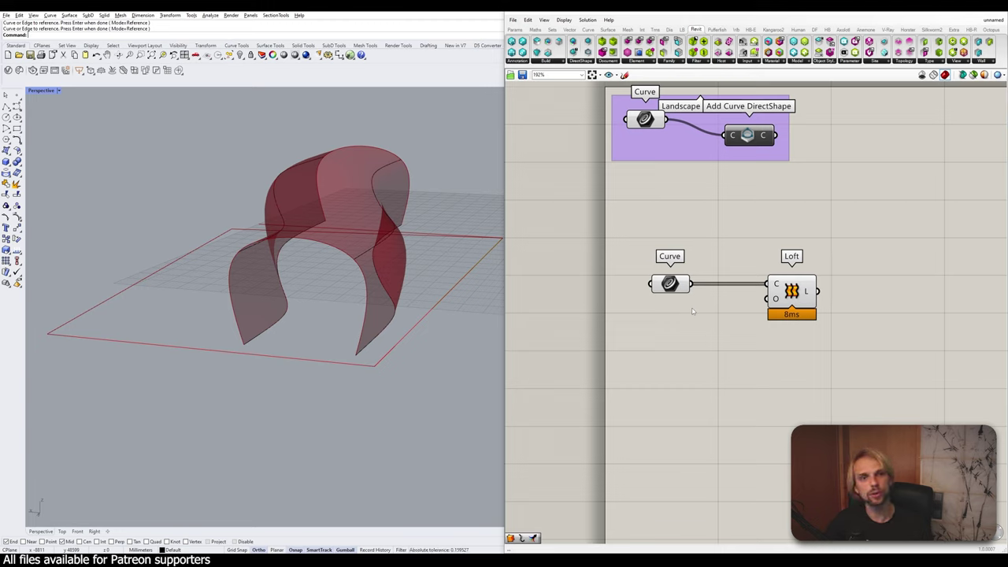
# - Examine the loft types available in the options of the Loft component's O input
pyautogui.rightClick(774, 301)
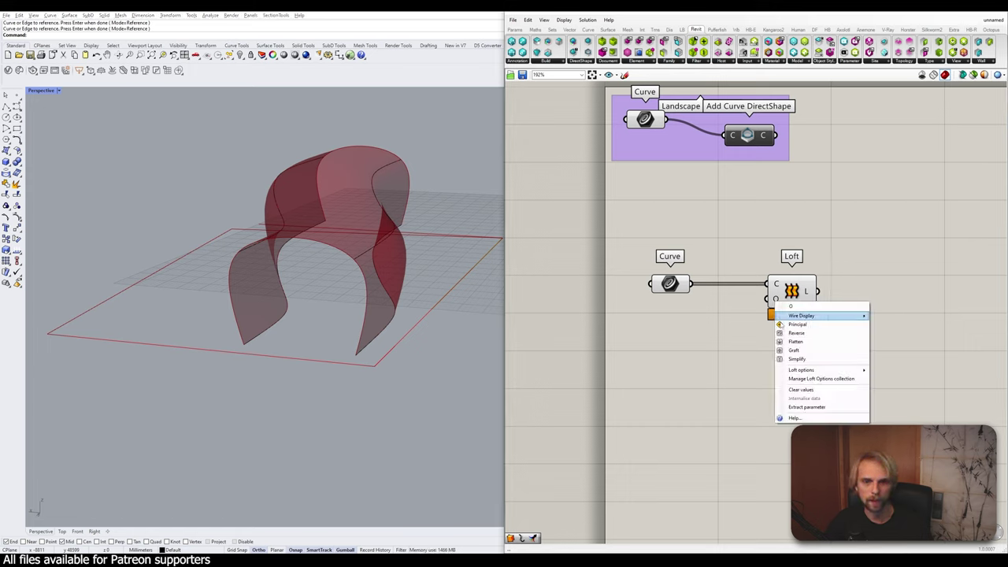
pyautogui.moveTo(788, 372)
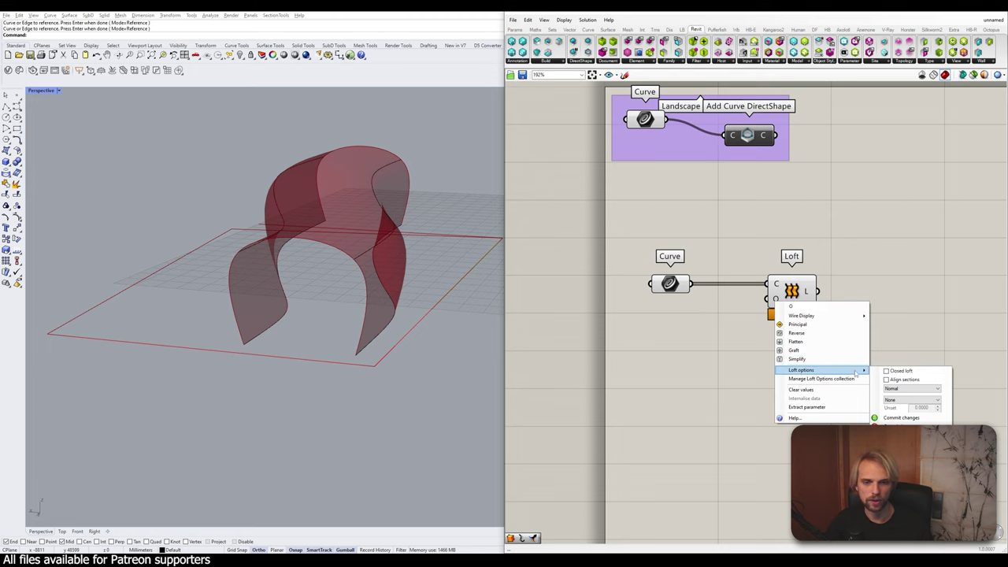
pyautogui.click(910, 388)
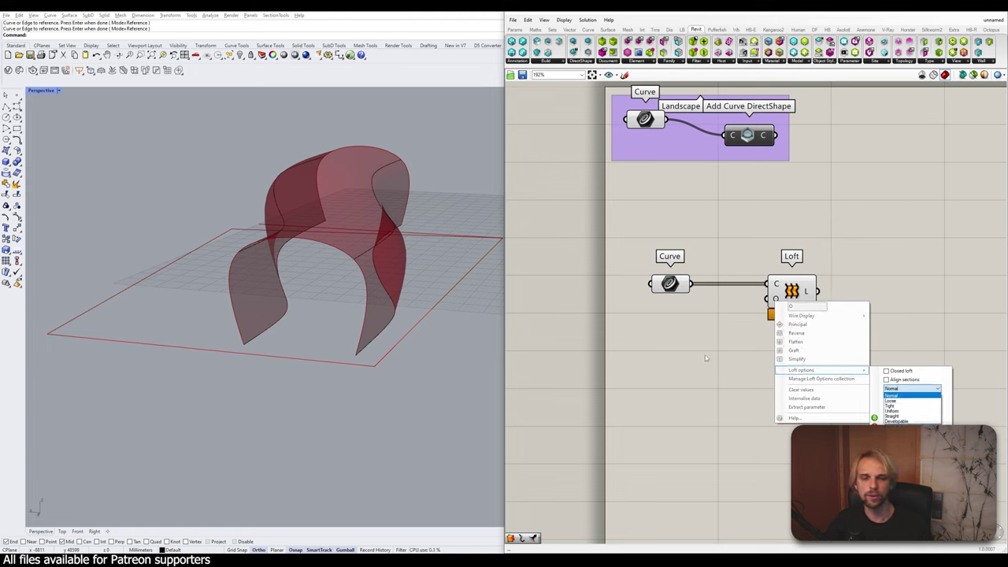
pyautogui.click(705, 359)
# - Add a Loft Options component, connect it to Loft's O input, and move the Curve parameter closer to Loft
pyautogui.doubleClick(705, 360)
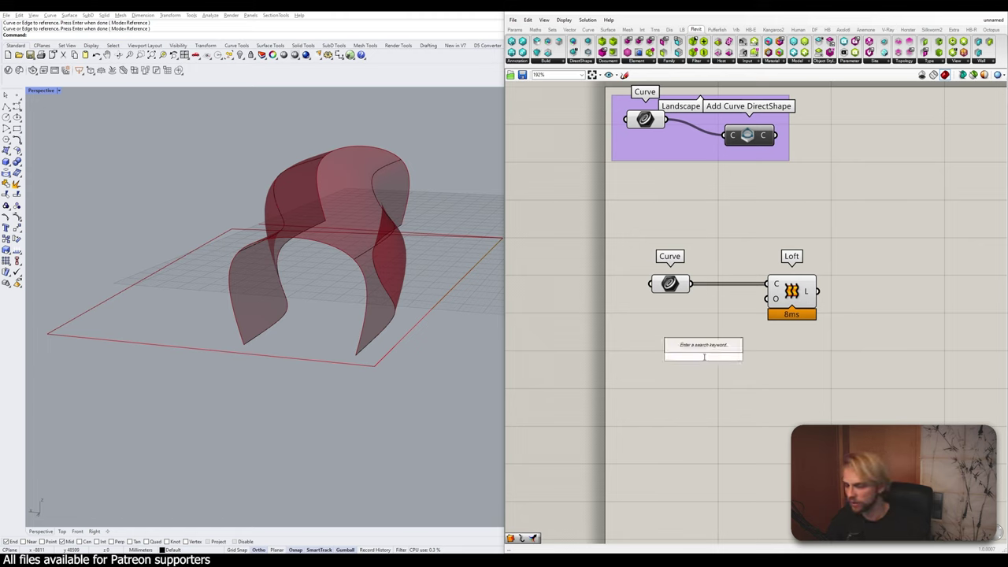
pyautogui.write('loft optio')
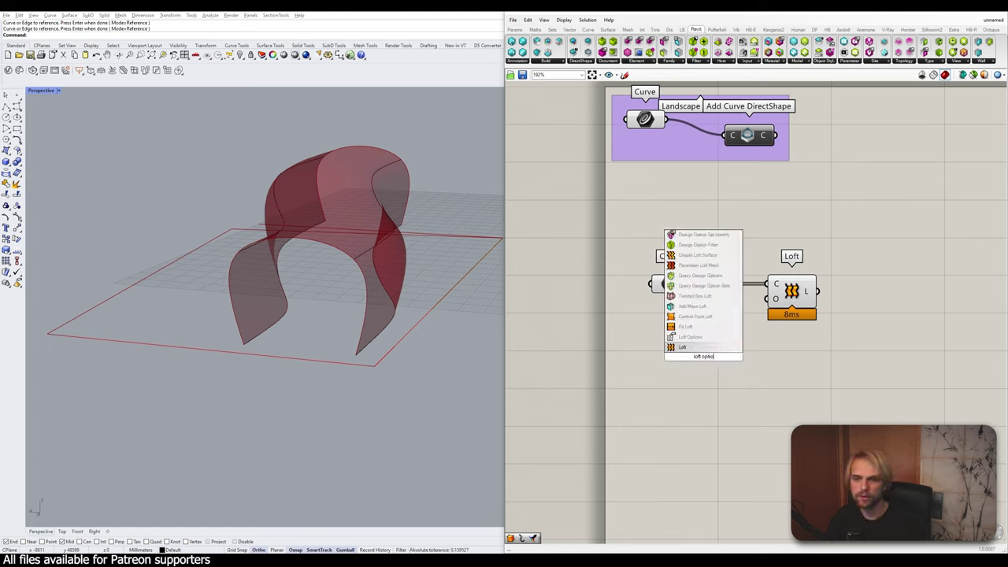
pyautogui.press('Return')
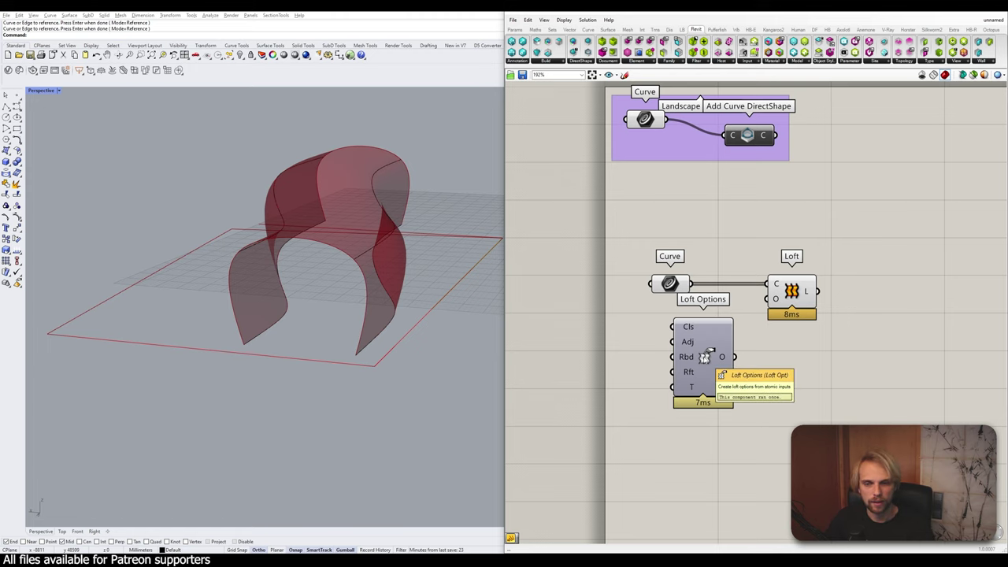
pyautogui.moveTo(735, 367); pyautogui.dragTo(834, 291)
pyautogui.moveTo(670, 284); pyautogui.dragTo(713, 288)
pyautogui.moveTo(750, 366); pyautogui.dragTo(782, 343, button='right')
pyautogui.click(725, 419)
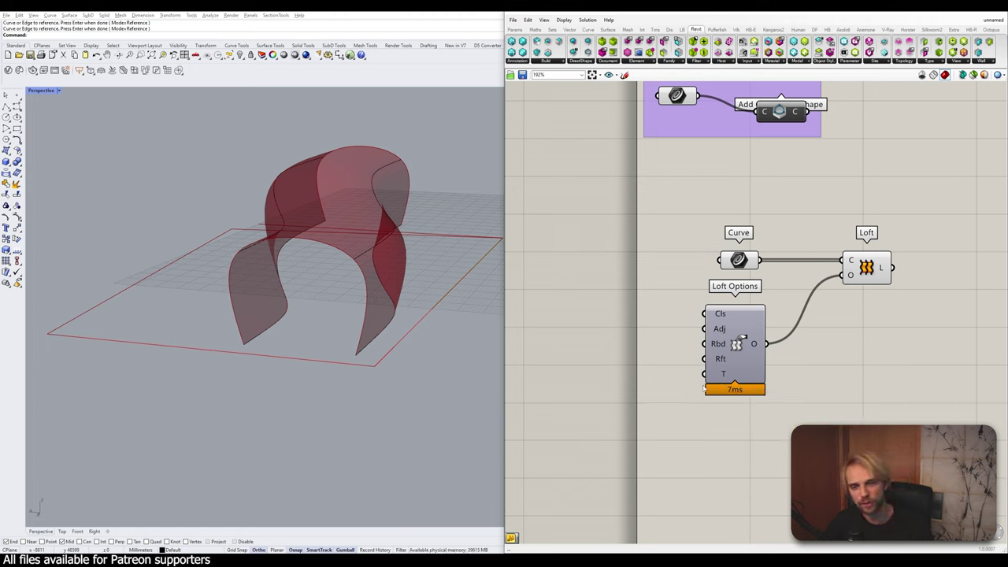
pyautogui.doubleClick(630, 375)
pyautogui.write('1')
pyautogui.press('Return')
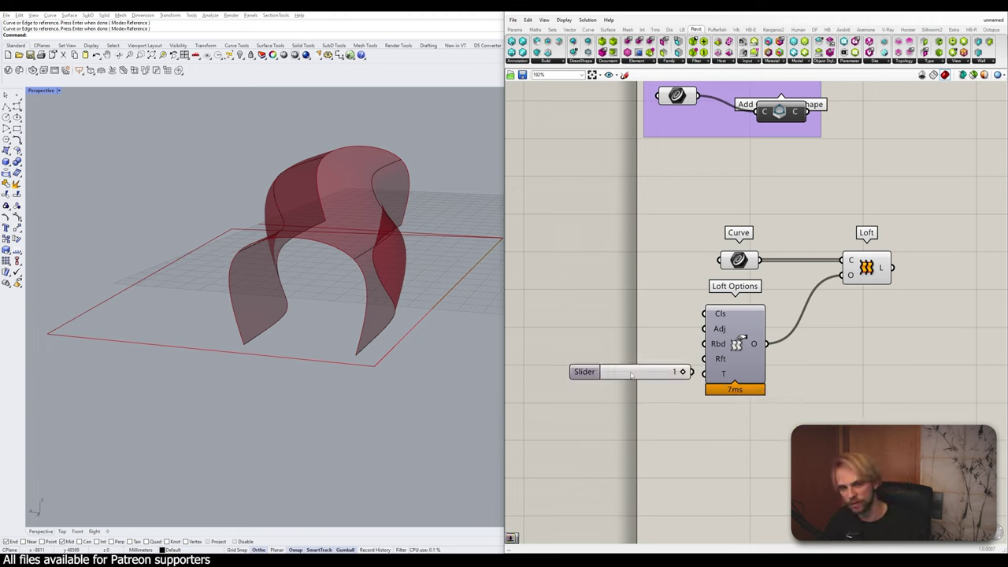
pyautogui.moveTo(630, 376); pyautogui.dragTo(627, 382)
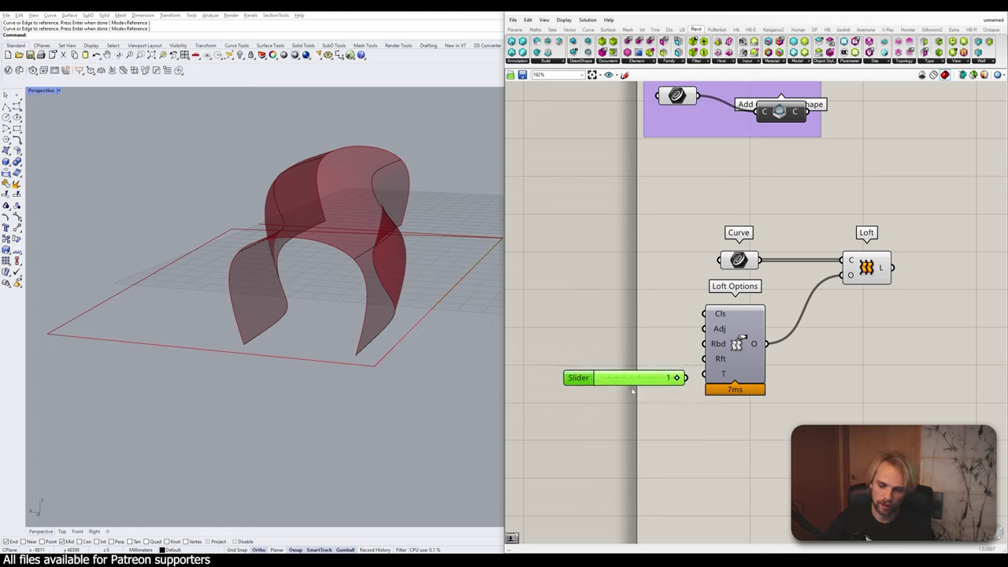
pyautogui.press('Delete')
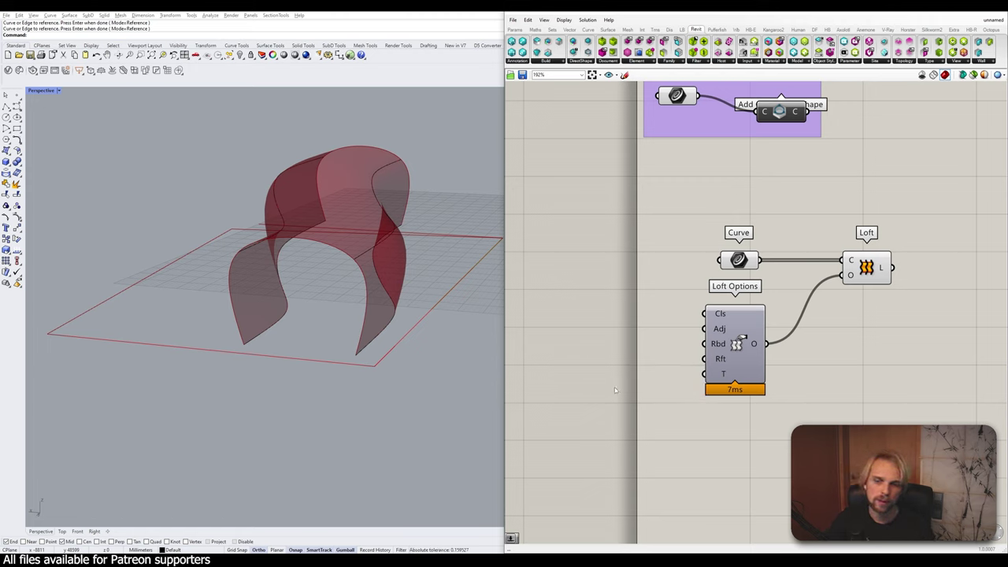
# - Add a panel containing 1 and a number slider with value 1 beside the Loft Options inputs
pyautogui.doubleClick(615, 388)
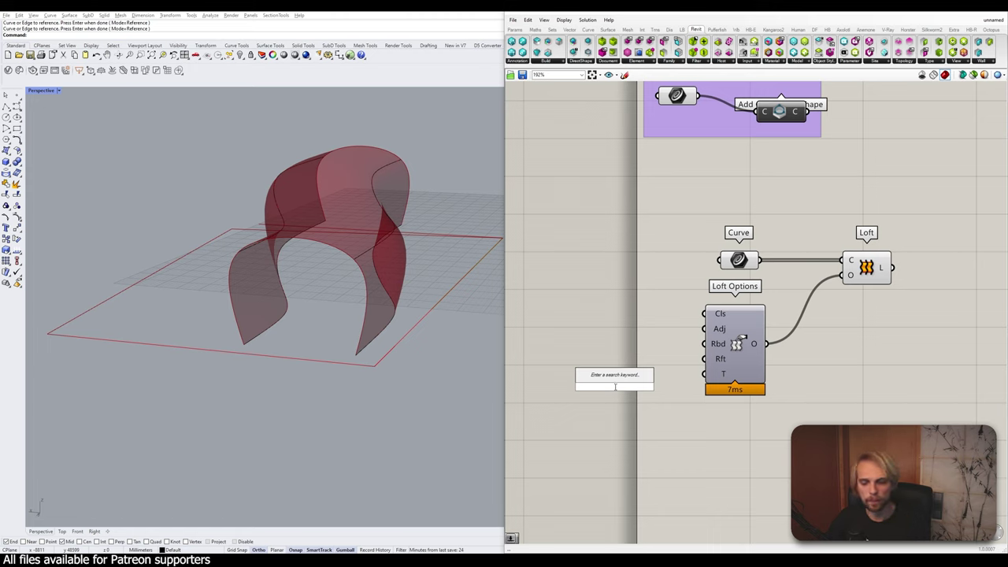
pyautogui.write('//1')
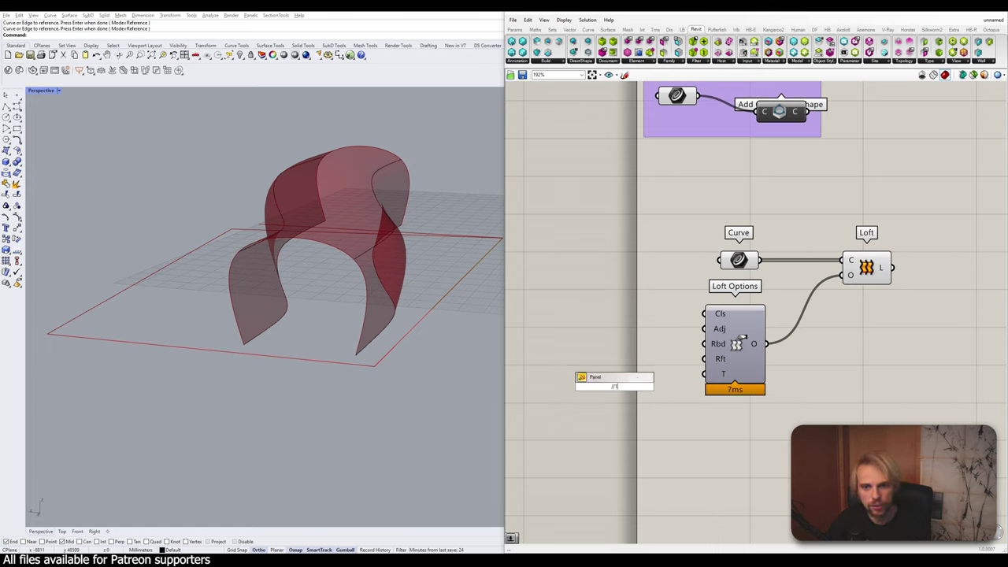
pyautogui.press('Return')
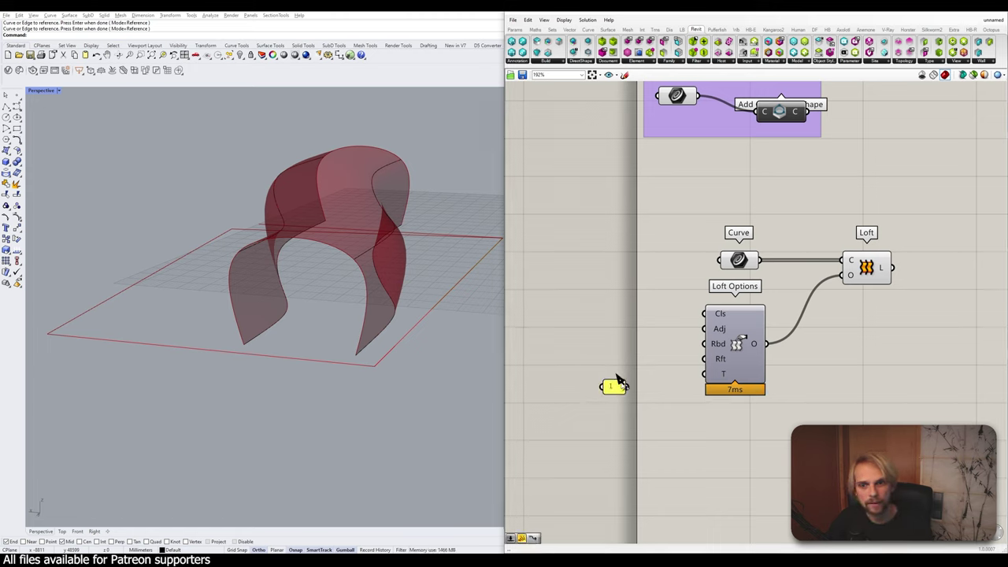
pyautogui.doubleClick(617, 355)
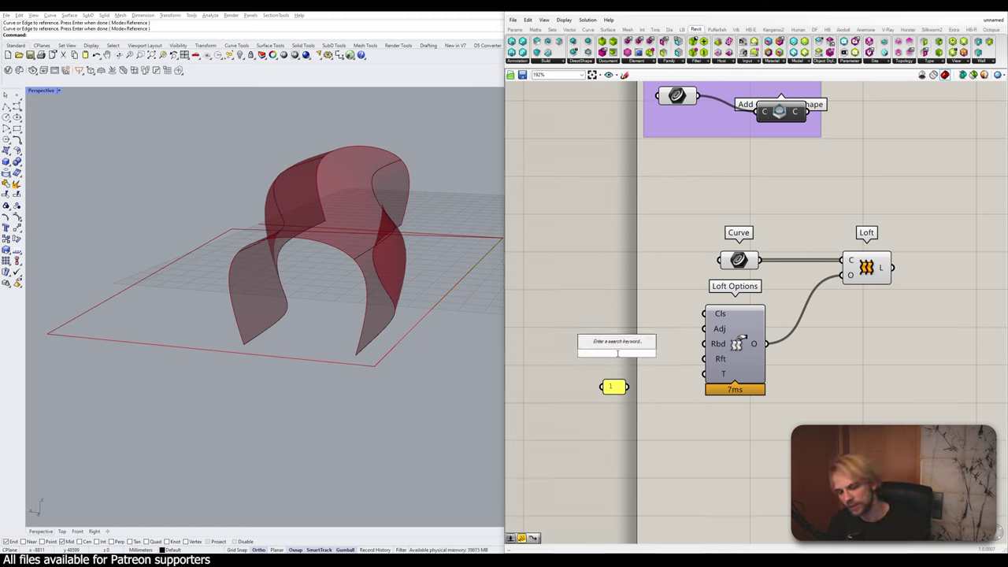
pyautogui.write('slider')
pyautogui.press('Return')
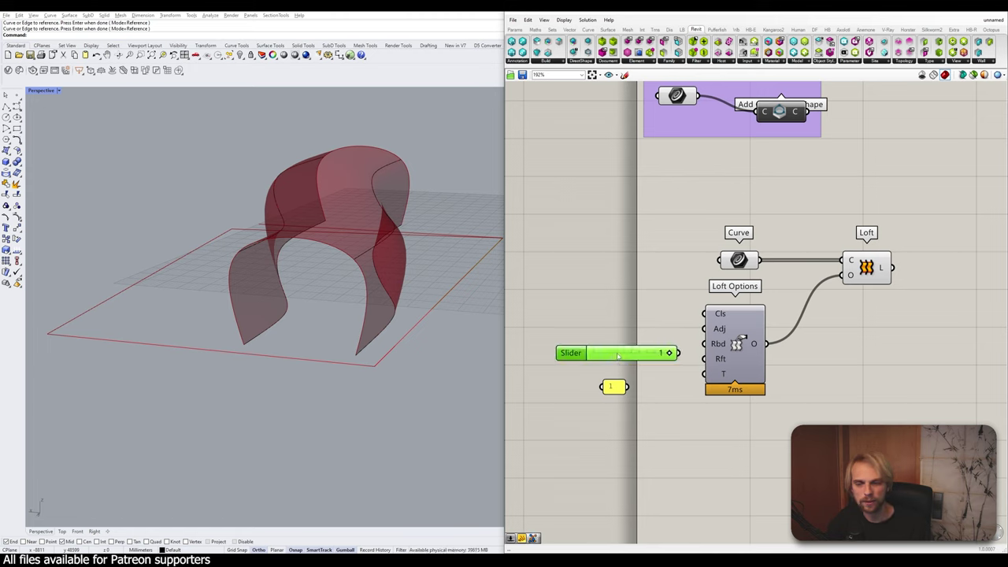
# - Connect the panel containing 1 to the Loft Options' T input and delete the unused number slider
pyautogui.moveTo(610, 360); pyautogui.dragTo(588, 357)
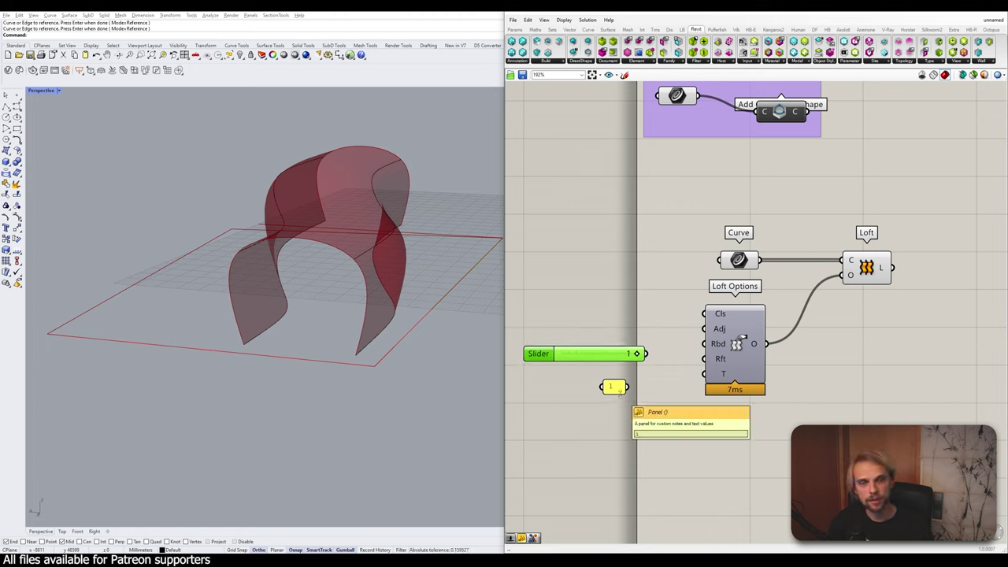
pyautogui.moveTo(617, 388); pyautogui.dragTo(620, 312)
pyautogui.press('Delete')
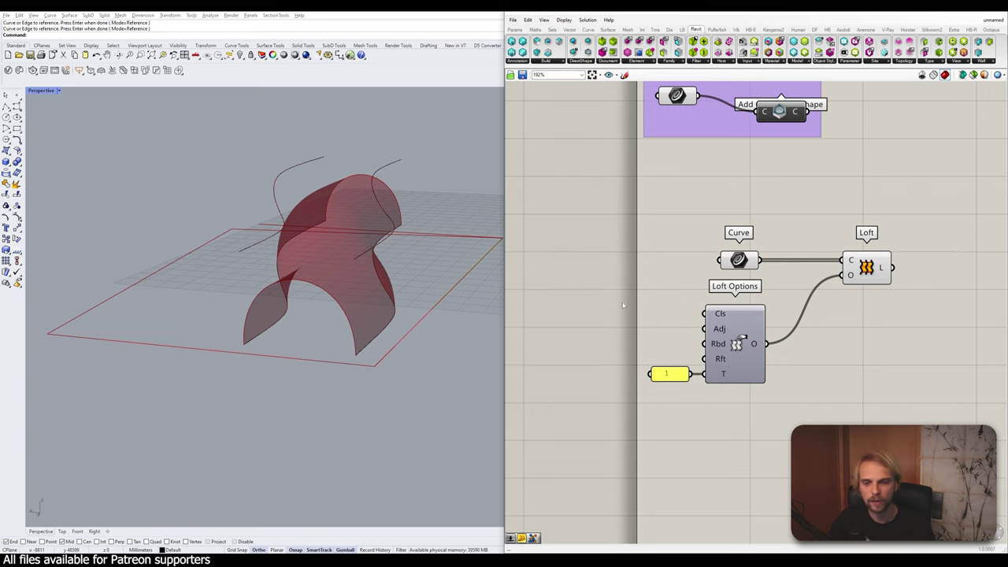
pyautogui.scroll(-1, 689, 306)
pyautogui.moveTo(689, 307); pyautogui.dragTo(667, 314, button='right')
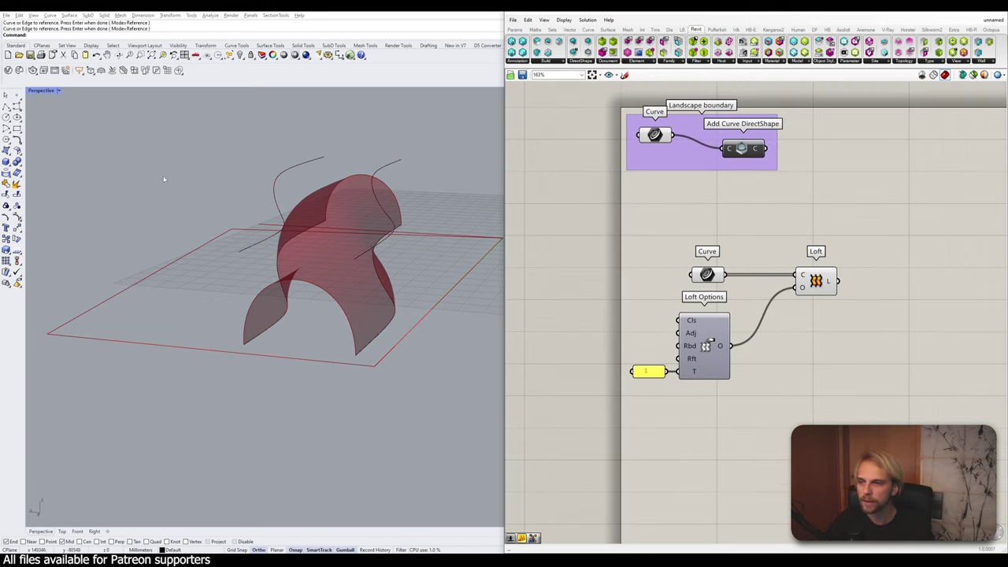
# - Examine the position of the two upper S-curves relative to the lofted surface
pyautogui.moveTo(291, 301); pyautogui.dragTo(412, 185, button='right')
pyautogui.moveTo(357, 166); pyautogui.dragTo(360, 160, button='right')
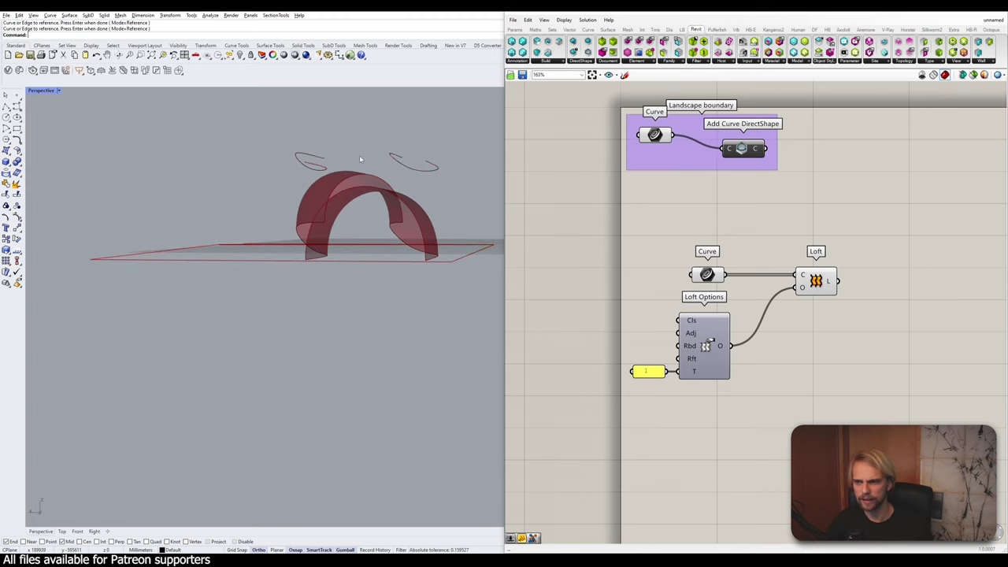
pyautogui.click(315, 165)
pyautogui.click(438, 167)
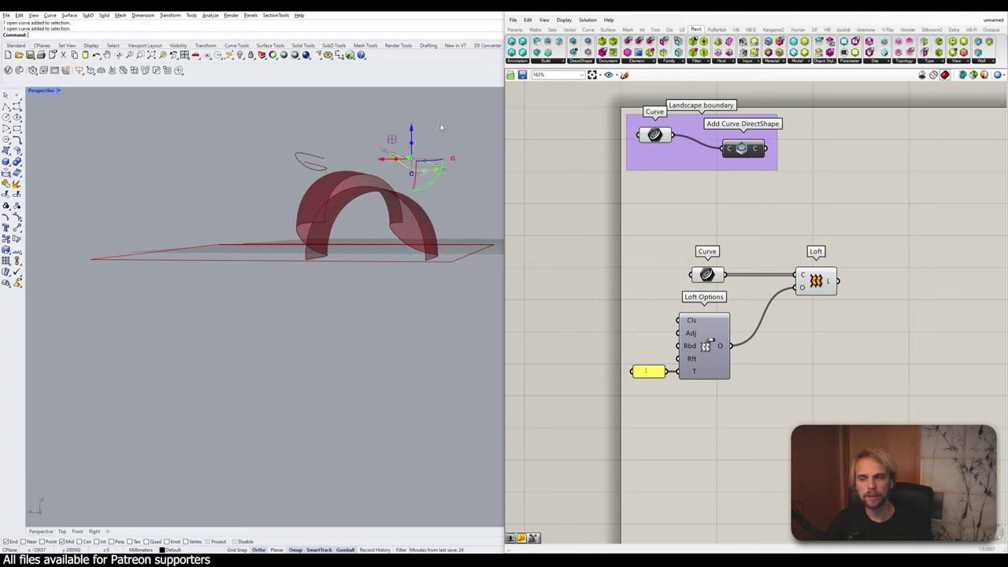
pyautogui.click(438, 182)
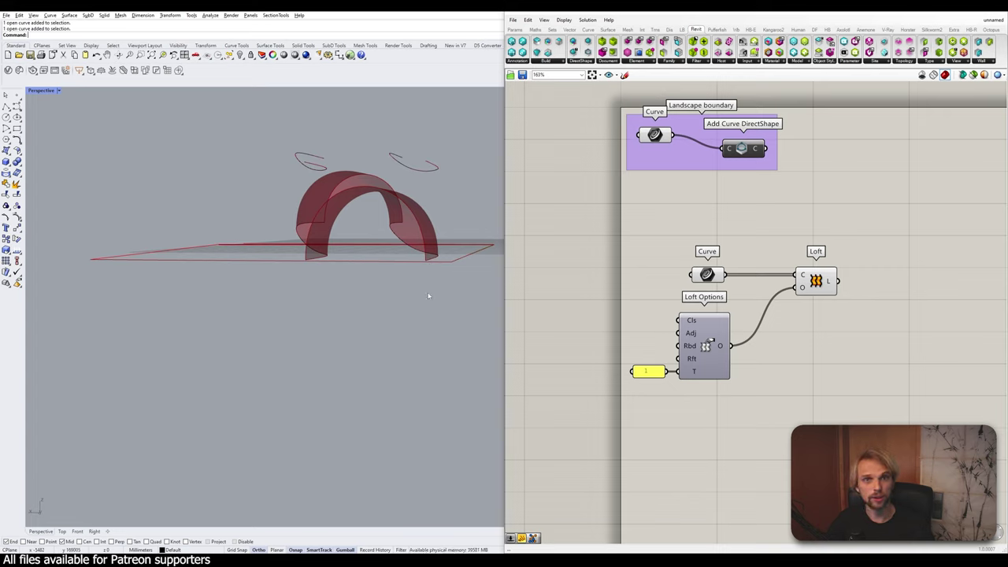
pyautogui.moveTo(391, 236)
pyautogui.mouseDown(button='right')
pyautogui.moveTo(322, 295)
pyautogui.moveTo(389, 248)
pyautogui.mouseUp(button='right')
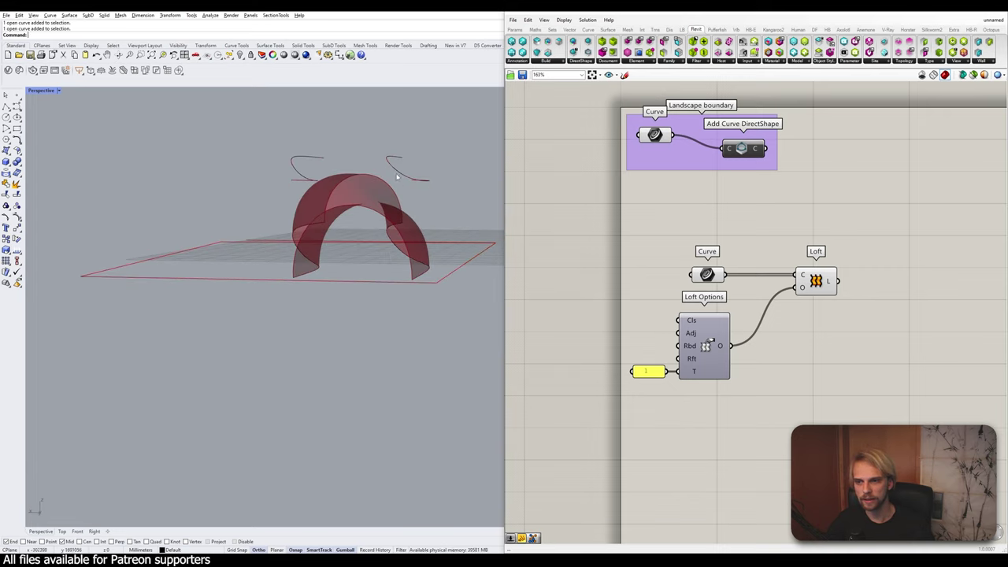
# - Try moving one of the upper S-curves outward and upward, and undo the moves
pyautogui.click(301, 174)
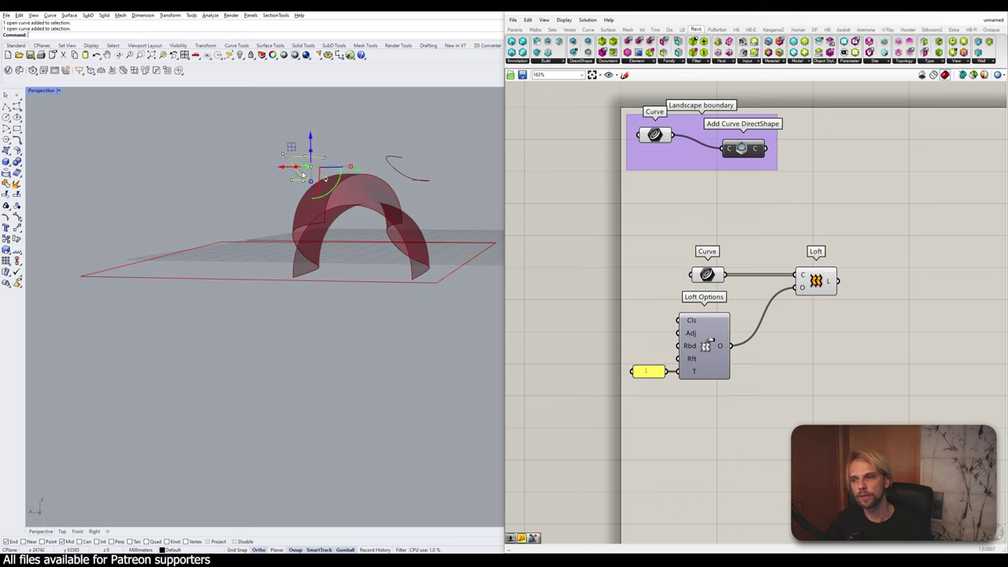
pyautogui.moveTo(279, 166); pyautogui.dragTo(196, 97)
pyautogui.moveTo(262, 148); pyautogui.dragTo(293, 197, button='right')
pyautogui.moveTo(229, 182); pyautogui.dragTo(228, 145)
pyautogui.moveTo(460, 181); pyautogui.dragTo(333, 243, button='right')
pyautogui.hotkey('ctrl', 'z')
pyautogui.hotkey('ctrl', 'z')
pyautogui.hotkey('ctrl', 'z')
pyautogui.press('Escape')
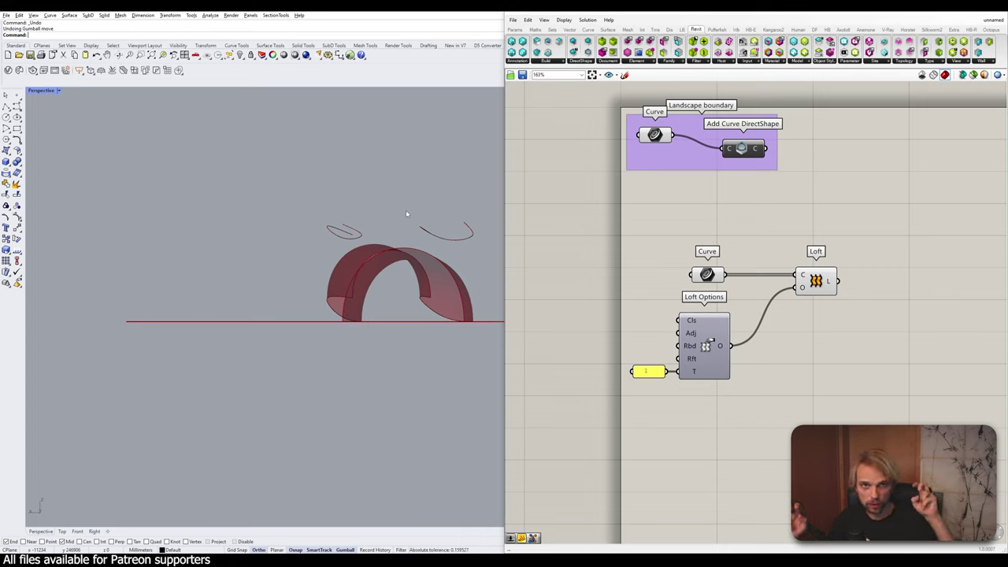
# - Create one intermediate curve between the two upper S-curves with TweenCurves
pyautogui.moveTo(367, 234); pyautogui.dragTo(341, 268, button='right')
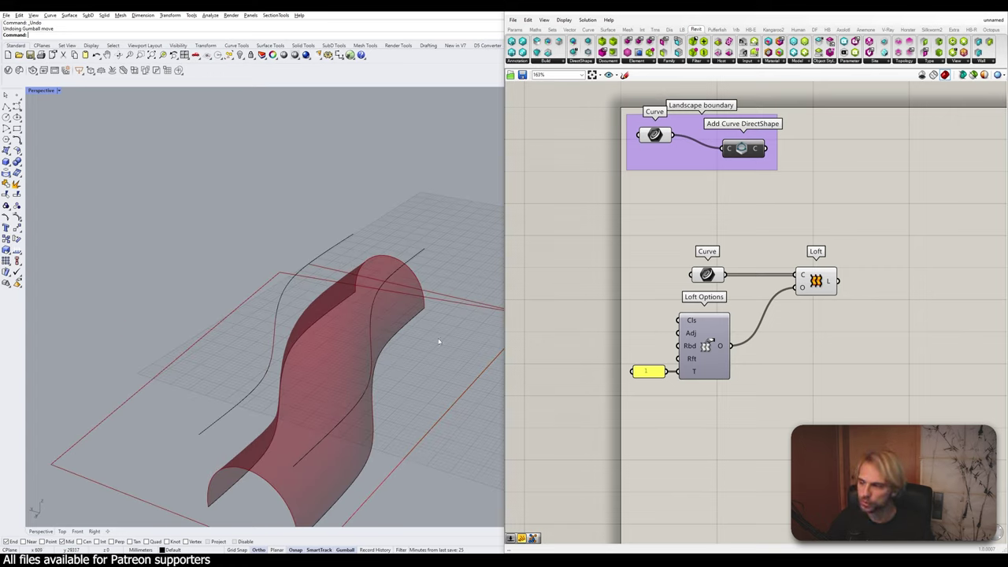
pyautogui.moveTo(439, 341); pyautogui.dragTo(320, 268, button='right')
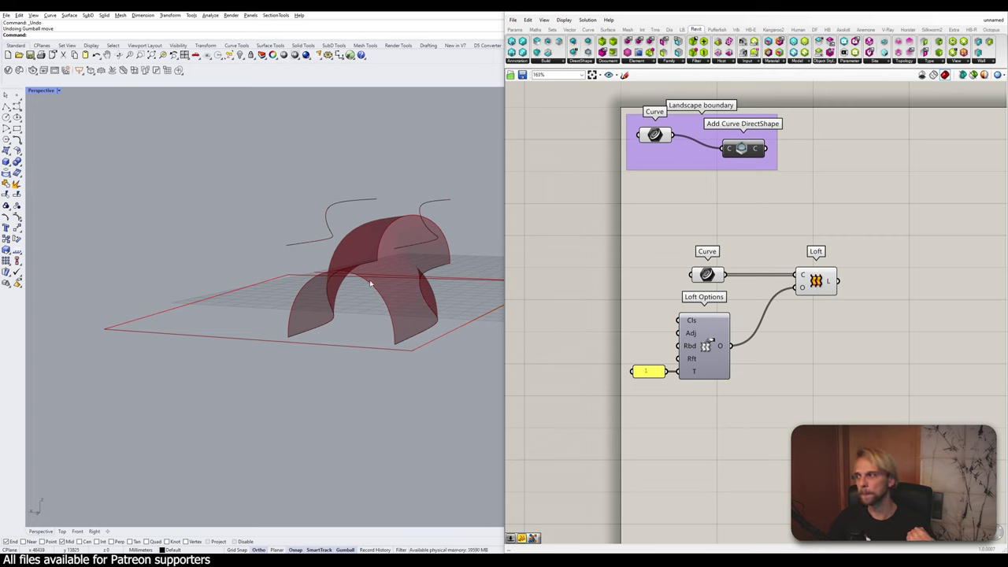
pyautogui.moveTo(370, 284); pyautogui.dragTo(406, 209, button='right')
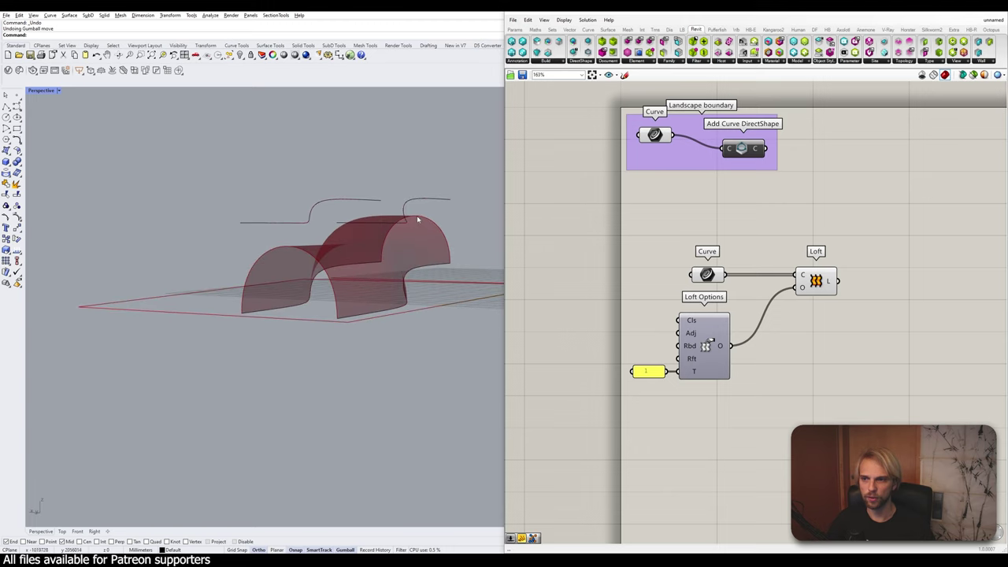
pyautogui.write('T')
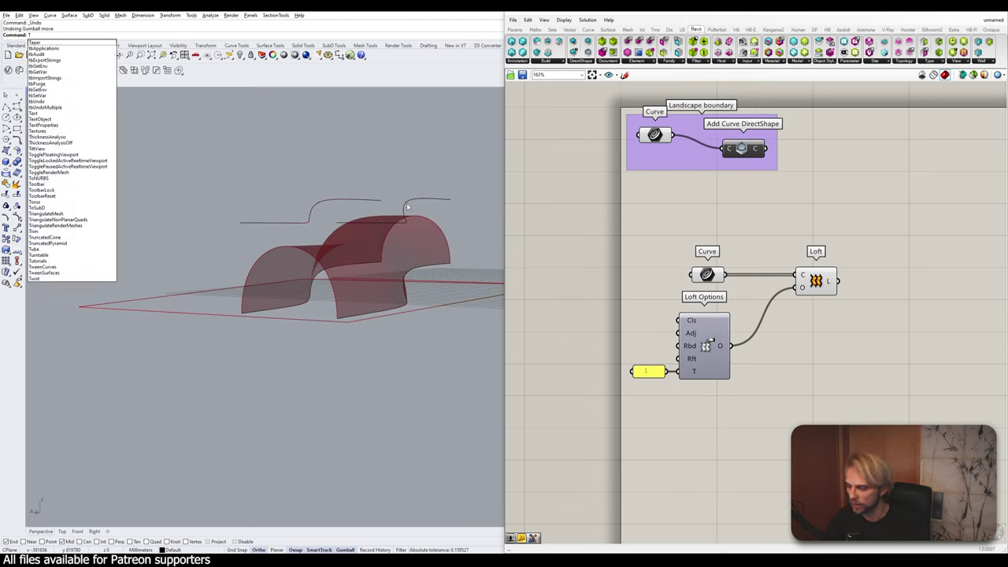
pyautogui.write('weenCurves')
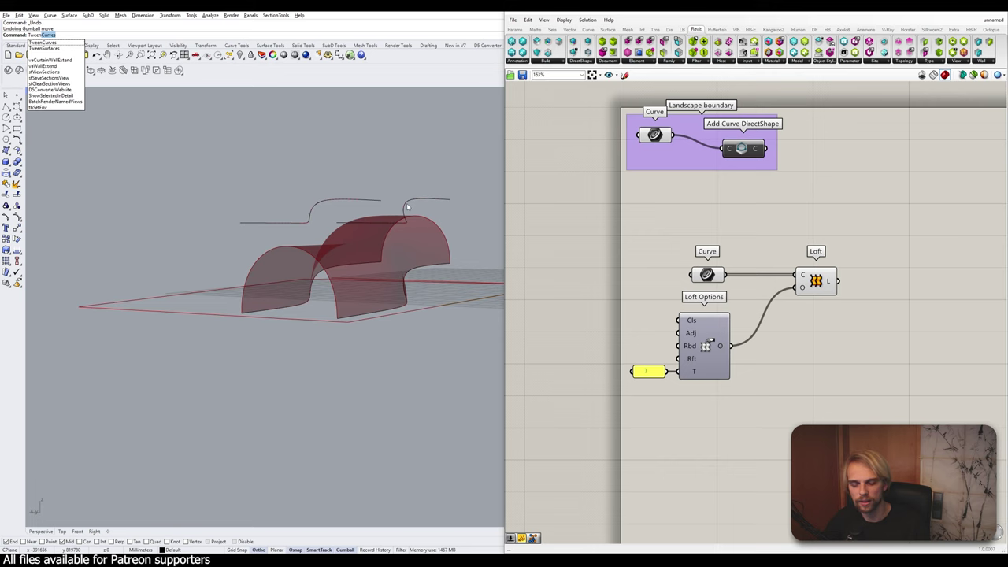
pyautogui.press('Return')
pyautogui.moveTo(346, 269); pyautogui.dragTo(344, 312, button='right')
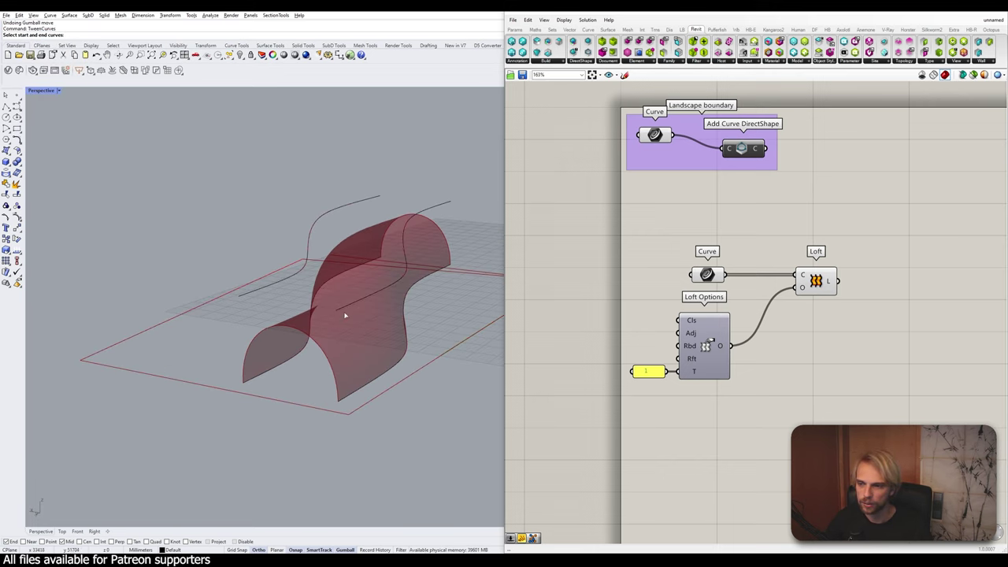
pyautogui.click(344, 308)
pyautogui.click(245, 295)
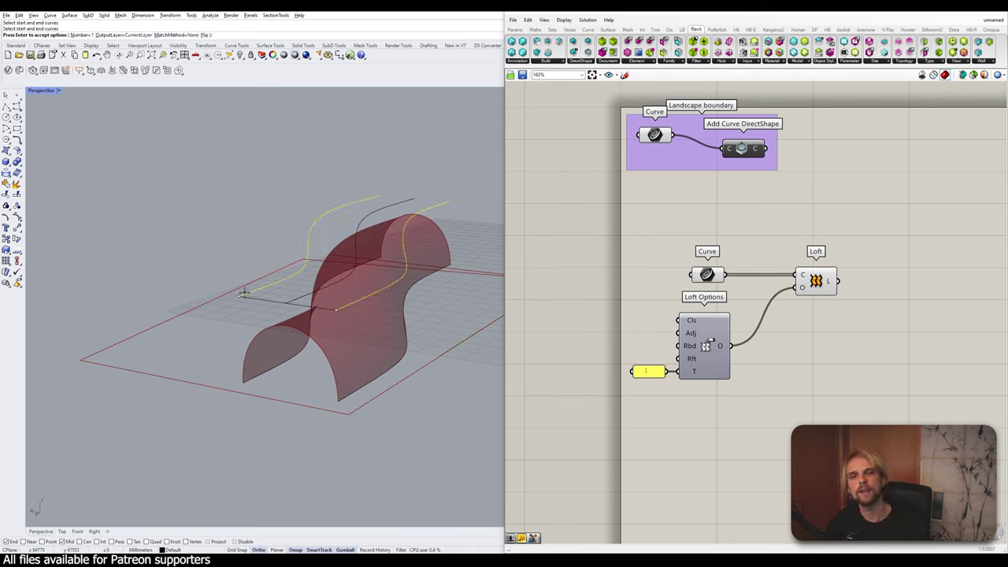
pyautogui.press('Return')
pyautogui.moveTo(254, 296); pyautogui.dragTo(370, 226, button='right')
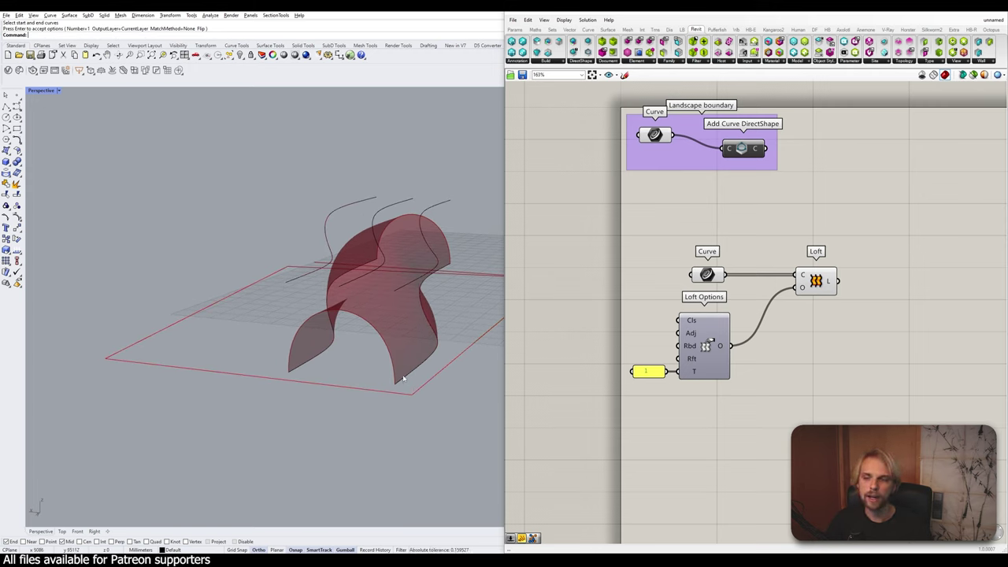
# - Clear the stored curves from the Curve parameter that feeds Loft
pyautogui.click(703, 273)
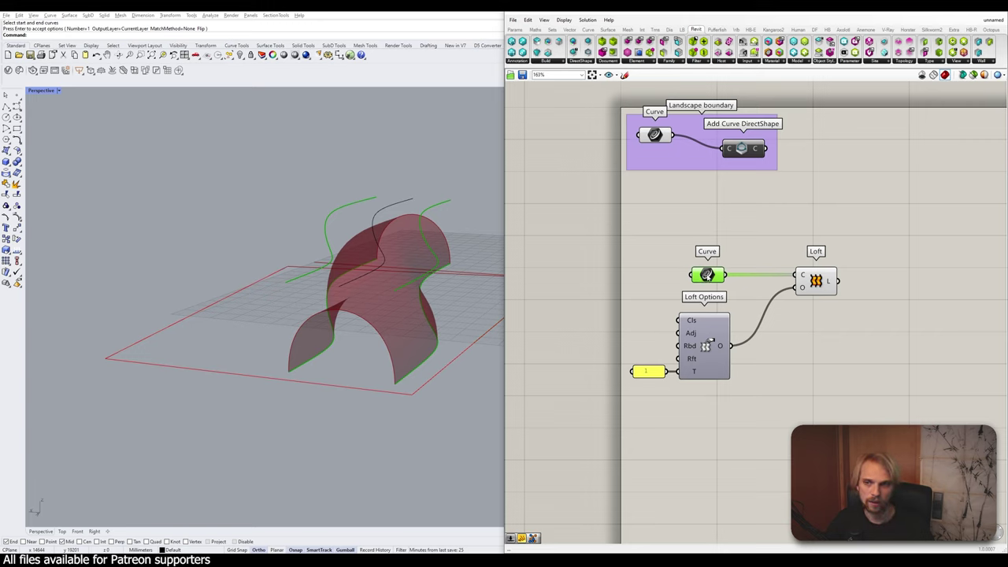
pyautogui.rightClick(707, 274)
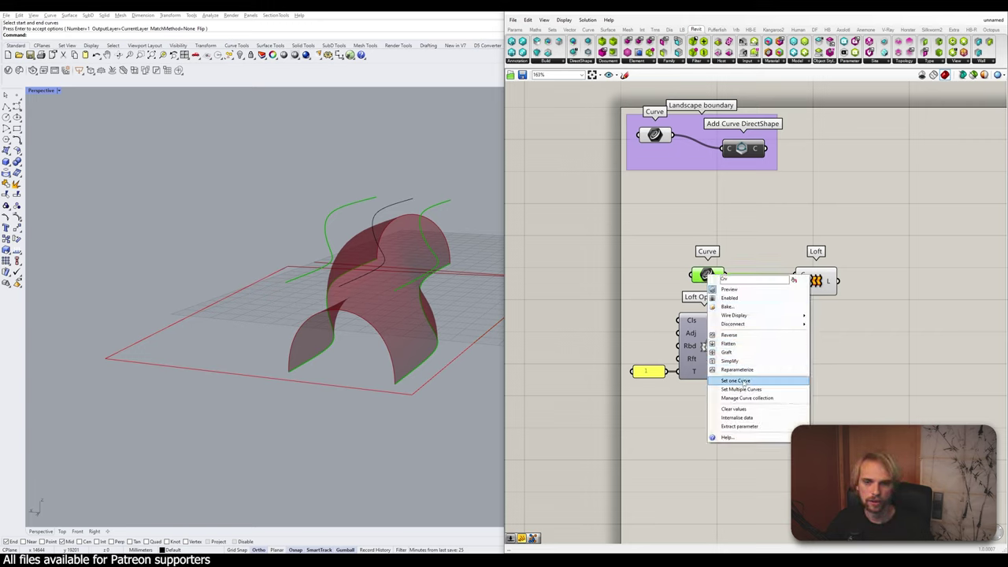
pyautogui.click(739, 413)
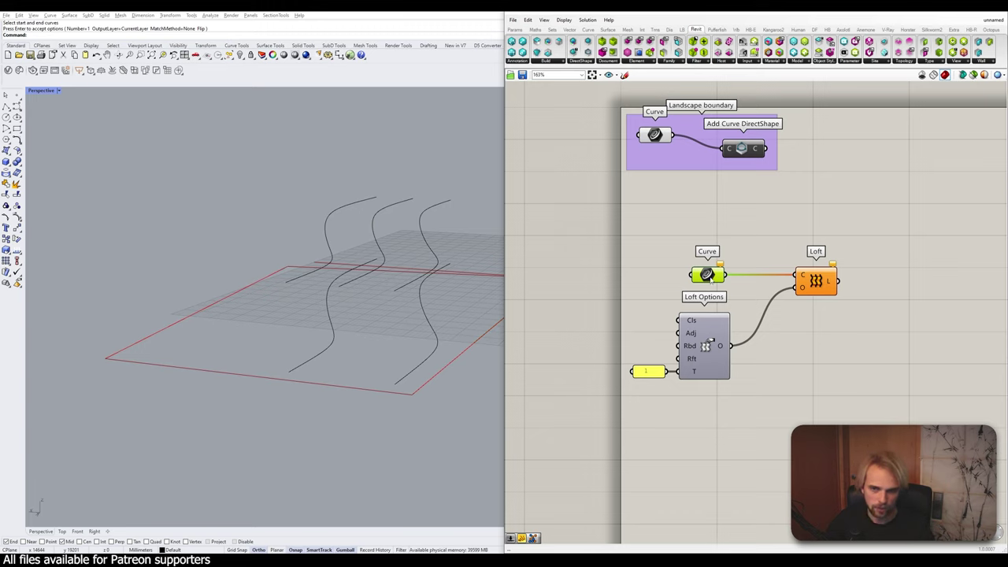
# - Reference all five S-curves in the Curve parameter, in order from one ground curve over the three upper curves to the other ground curve
pyautogui.rightClick(707, 274)
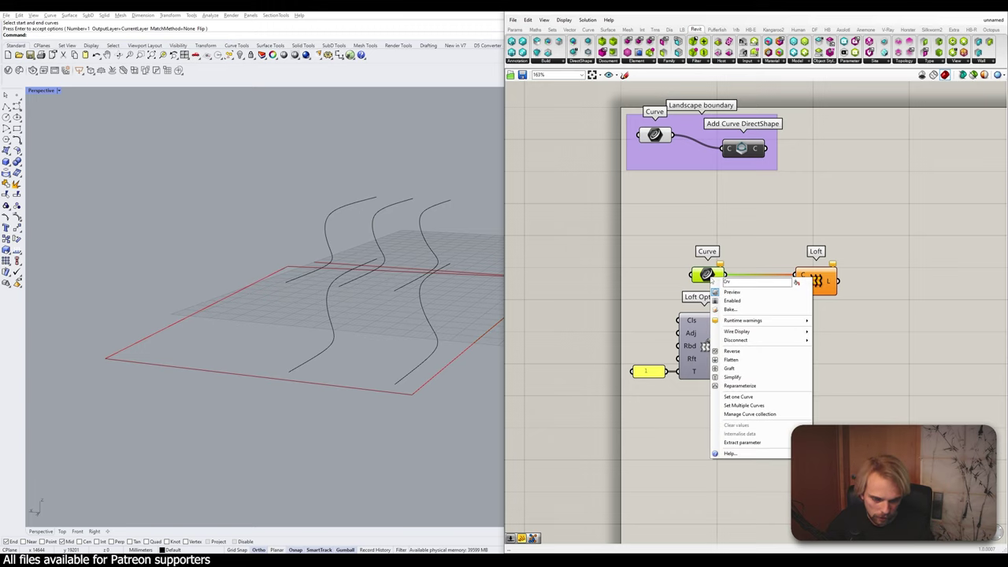
pyautogui.click(743, 405)
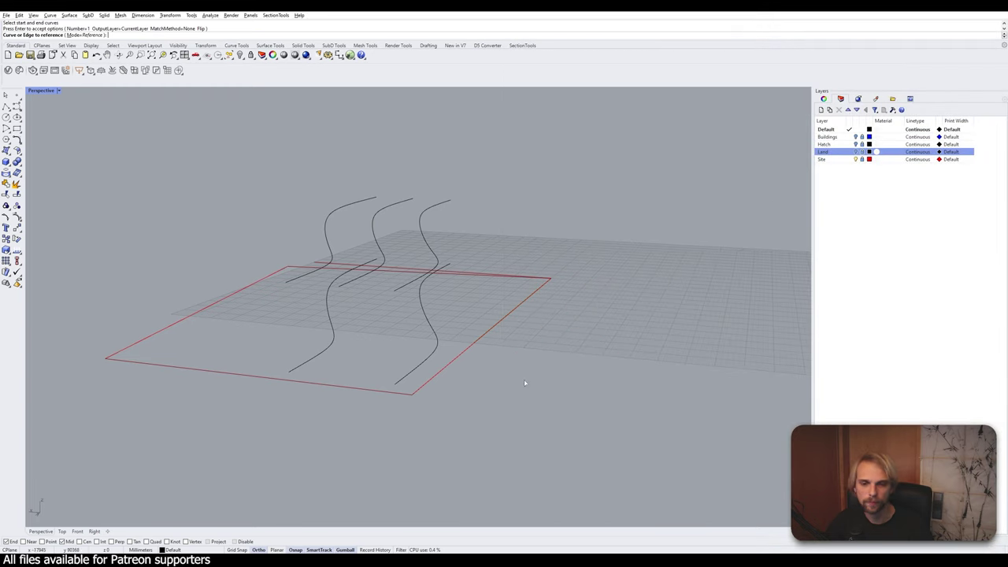
pyautogui.click(406, 376)
pyautogui.click(407, 287)
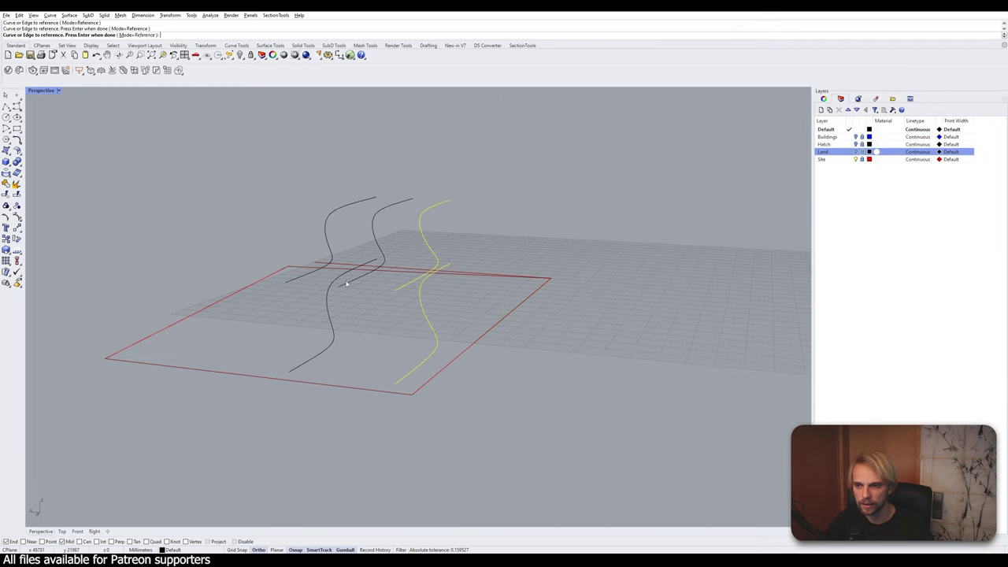
pyautogui.click(337, 285)
pyautogui.click(294, 282)
pyautogui.click(292, 369)
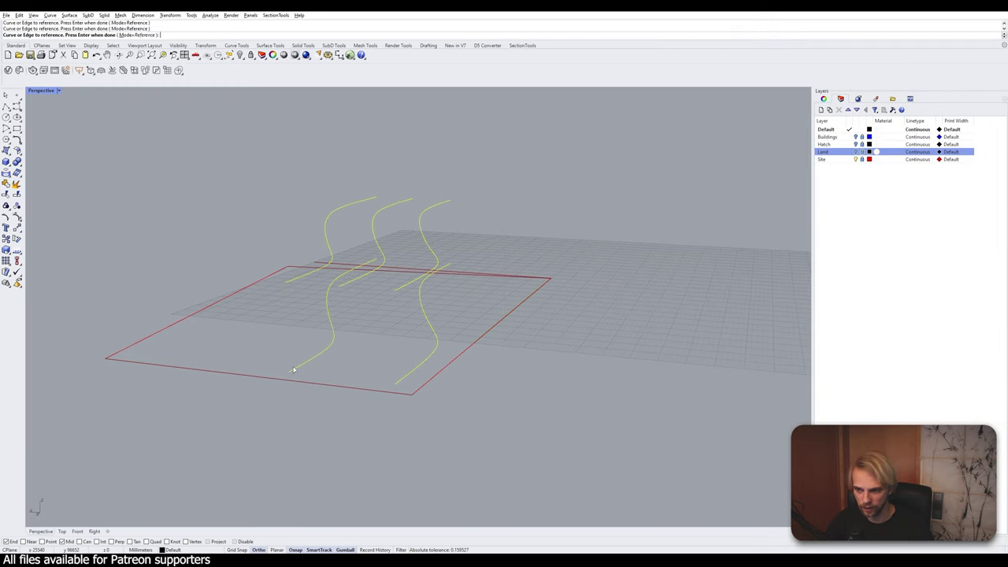
pyautogui.press('Return')
# - Inspect the shape of the new five-curve loft from several angles
pyautogui.moveTo(362, 279); pyautogui.dragTo(404, 254, button='right')
pyautogui.scroll(8, 430, 180)
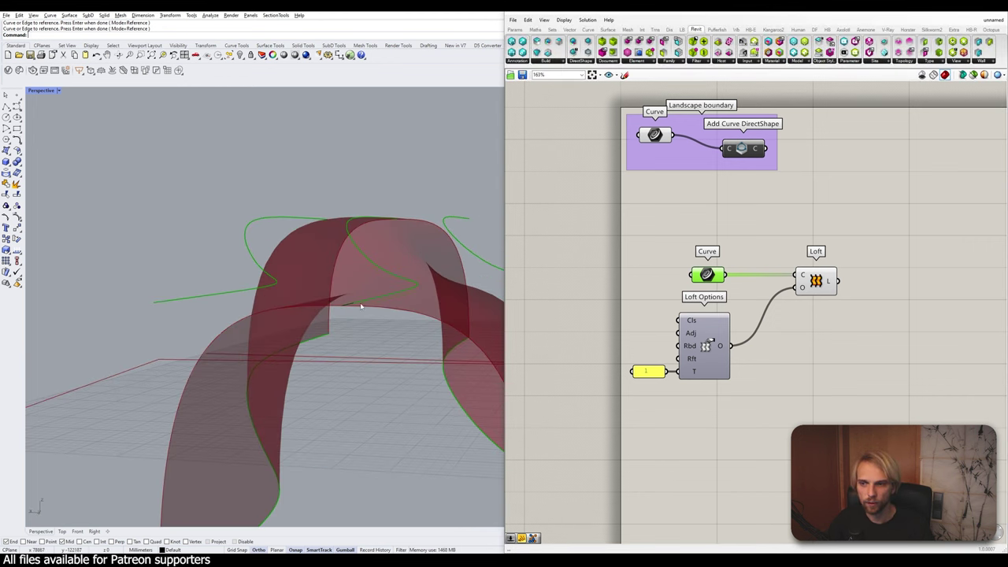
pyautogui.moveTo(362, 306); pyautogui.dragTo(389, 250, button='right')
pyautogui.scroll(-3, 390, 304)
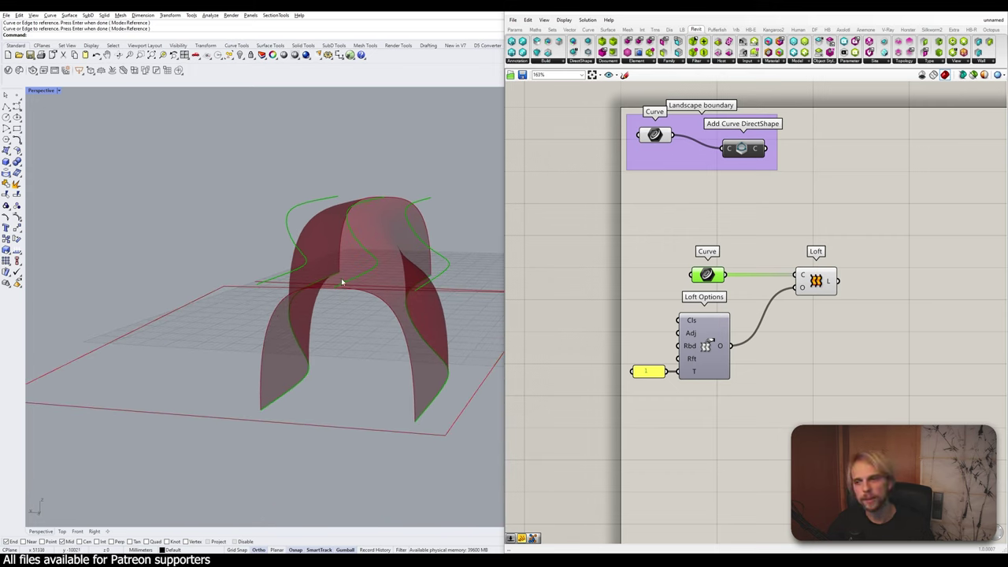
pyautogui.moveTo(343, 291); pyautogui.dragTo(386, 257, button='right')
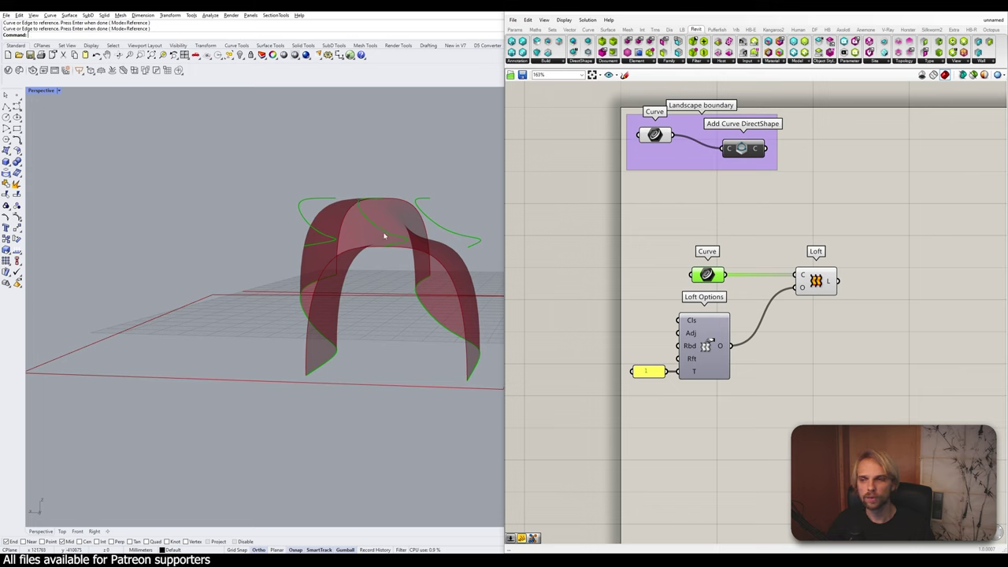
pyautogui.moveTo(382, 228); pyautogui.dragTo(443, 254, button='right')
# - Select the middle upper S-curve so its control points show, and widen the Rhino viewport beside the Grasshopper canvas
pyautogui.click(333, 291)
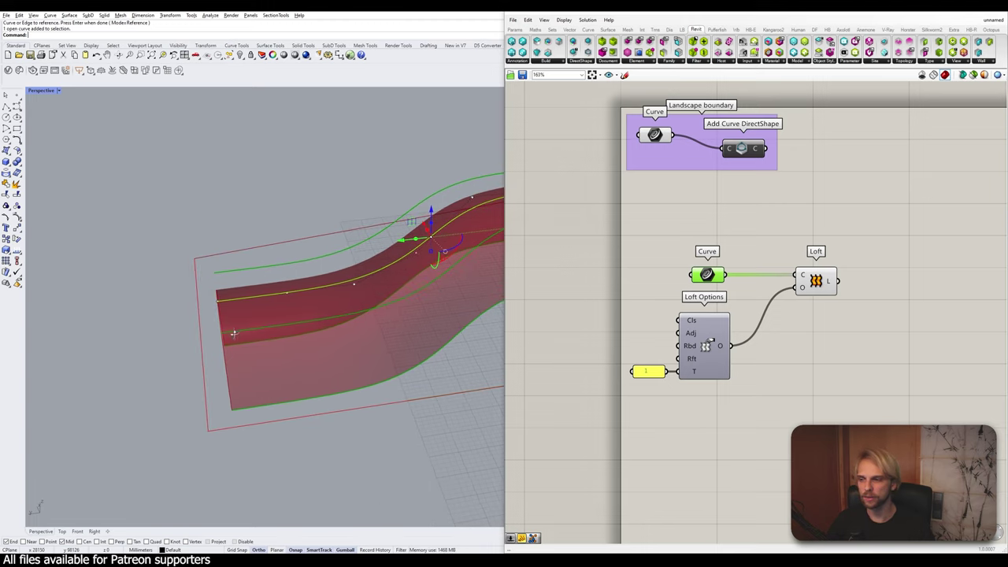
pyautogui.moveTo(233, 331); pyautogui.dragTo(202, 299, button='right')
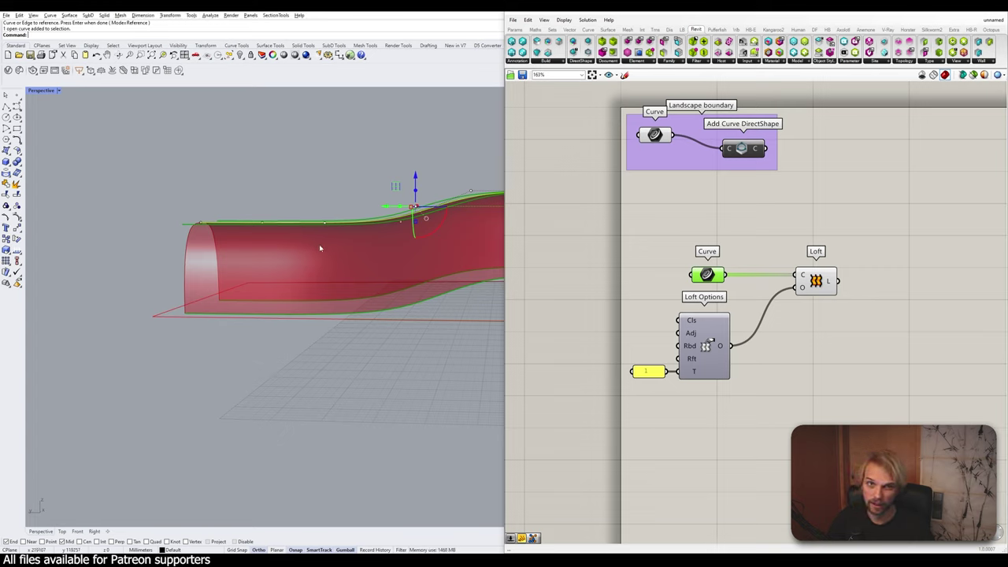
pyautogui.moveTo(321, 274); pyautogui.dragTo(263, 299, button='right')
pyautogui.scroll(-3, 263, 299)
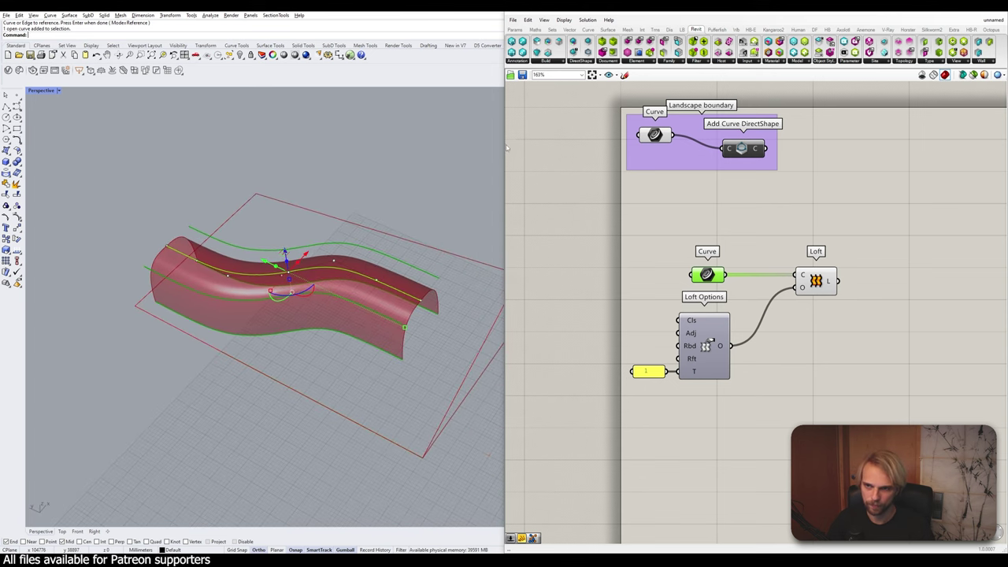
pyautogui.moveTo(502, 144); pyautogui.dragTo(658, 144)
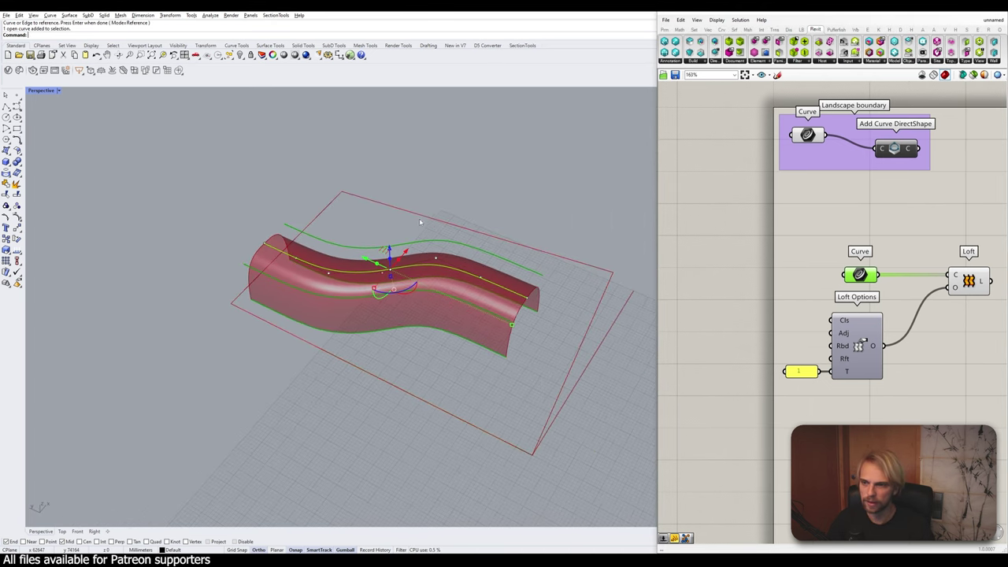
pyautogui.moveTo(434, 186); pyautogui.dragTo(277, 196, button='right')
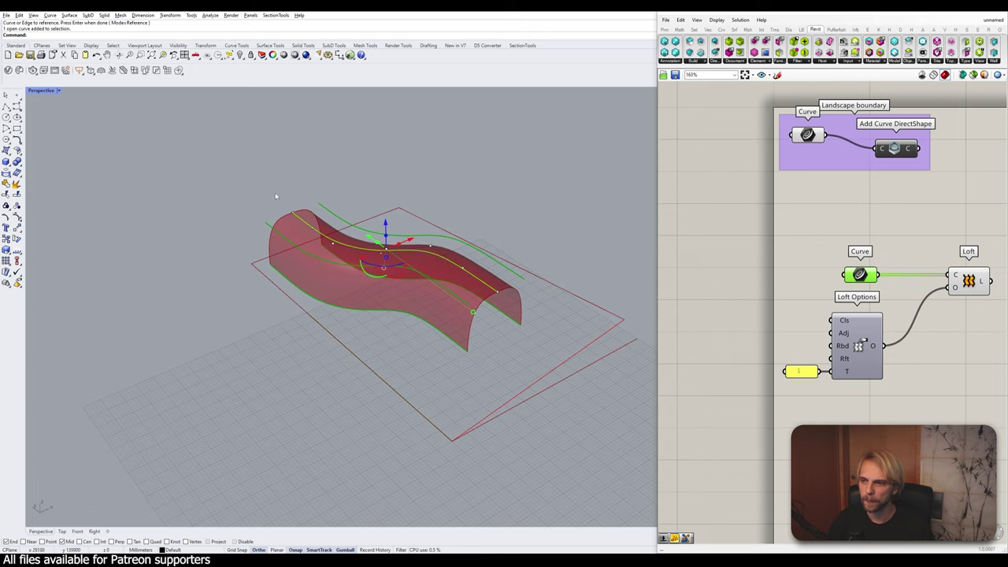
# - Raise the two control points at one end of the middle upper curve vertically by an exact distance with the gumball
pyautogui.moveTo(277, 196); pyautogui.dragTo(311, 223)
pyautogui.scroll(2, 312, 225)
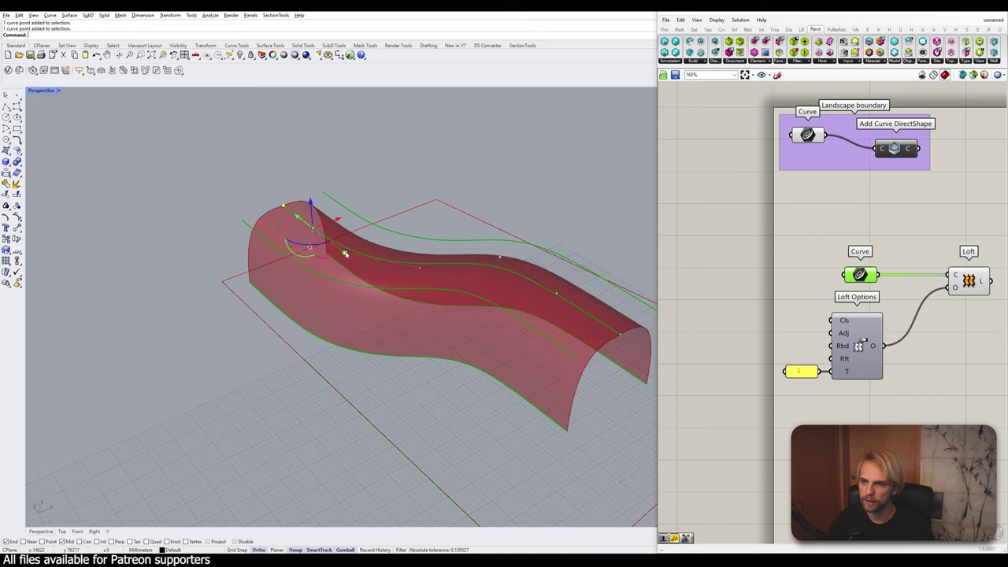
pyautogui.scroll(2, 345, 247)
pyautogui.moveTo(345, 246); pyautogui.dragTo(252, 265, button='right')
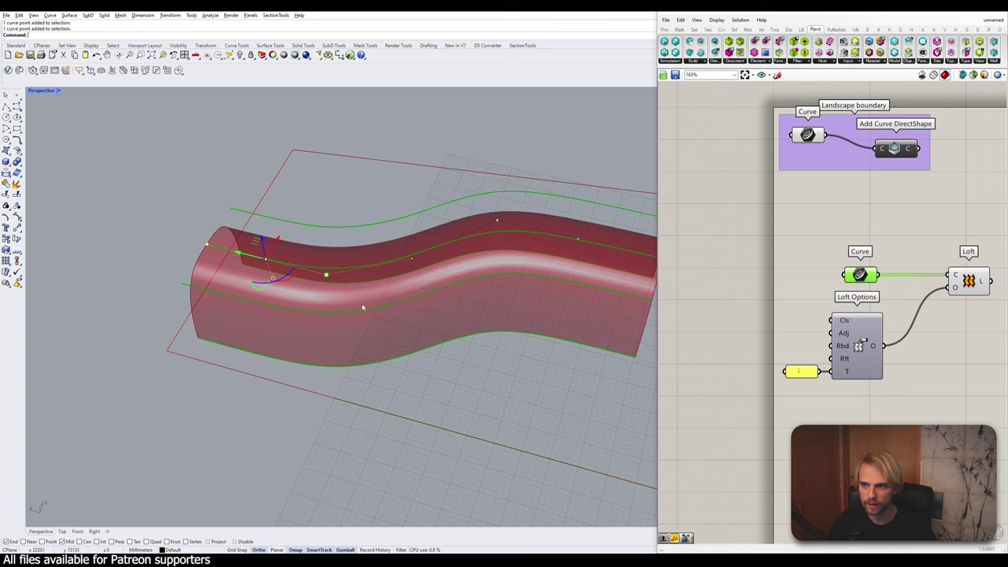
pyautogui.moveTo(362, 303); pyautogui.dragTo(276, 255, button='right')
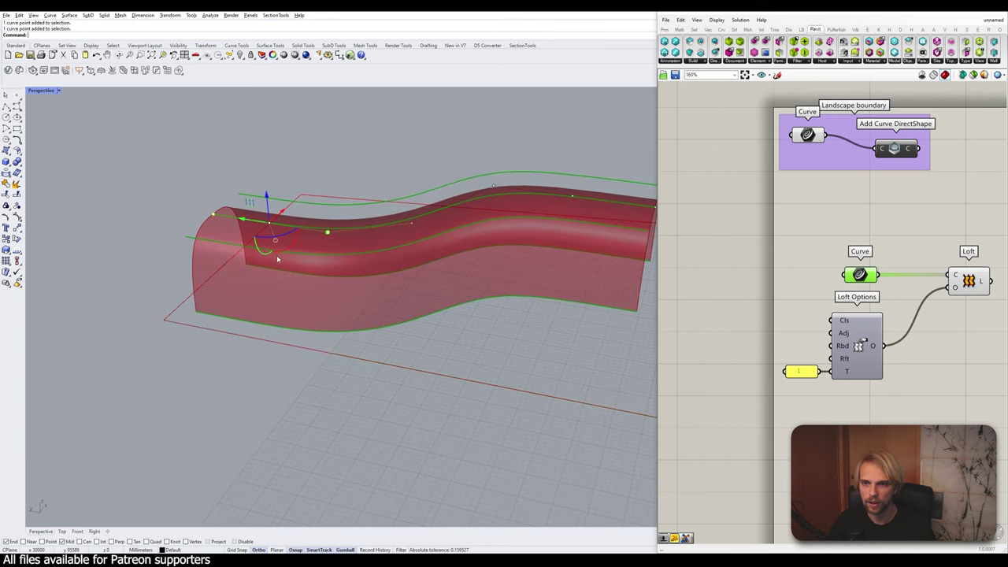
pyautogui.keyDown('shift'); pyautogui.moveTo(277, 214); pyautogui.dragTo(263, 253, button='right'); pyautogui.keyUp('shift')
pyautogui.click(254, 237)
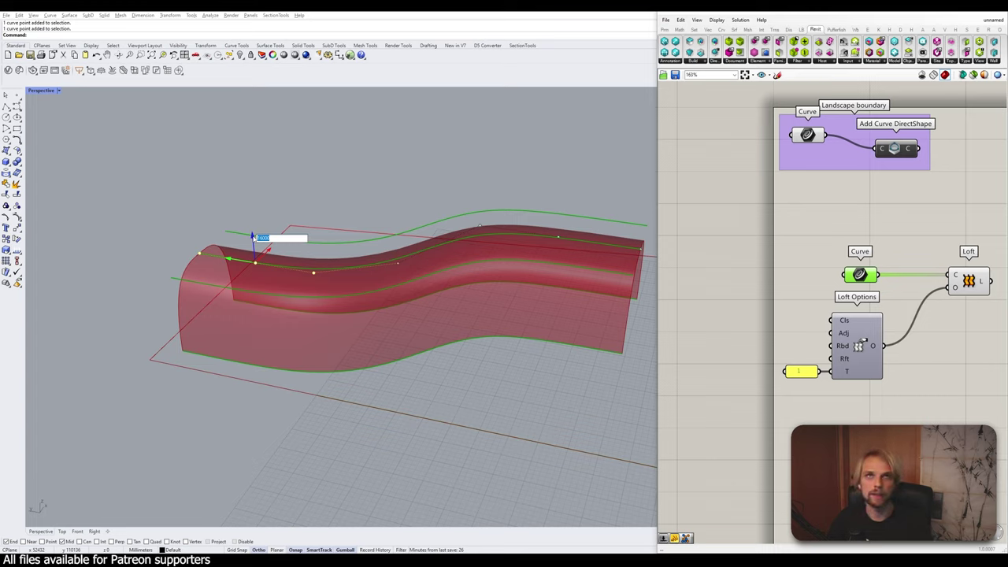
pyautogui.write('6')
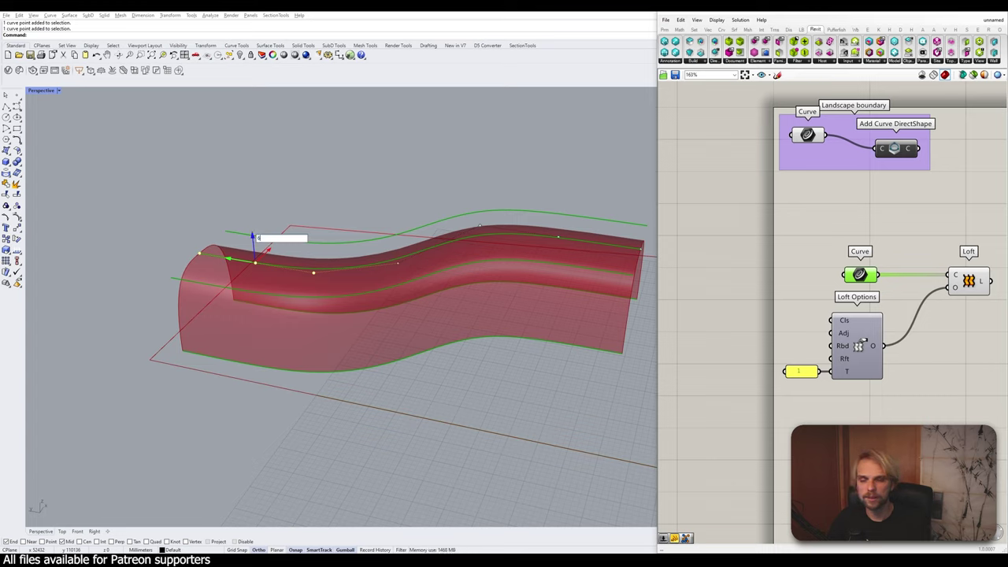
pyautogui.press('Return')
pyautogui.press('Escape')
pyautogui.press('Escape')
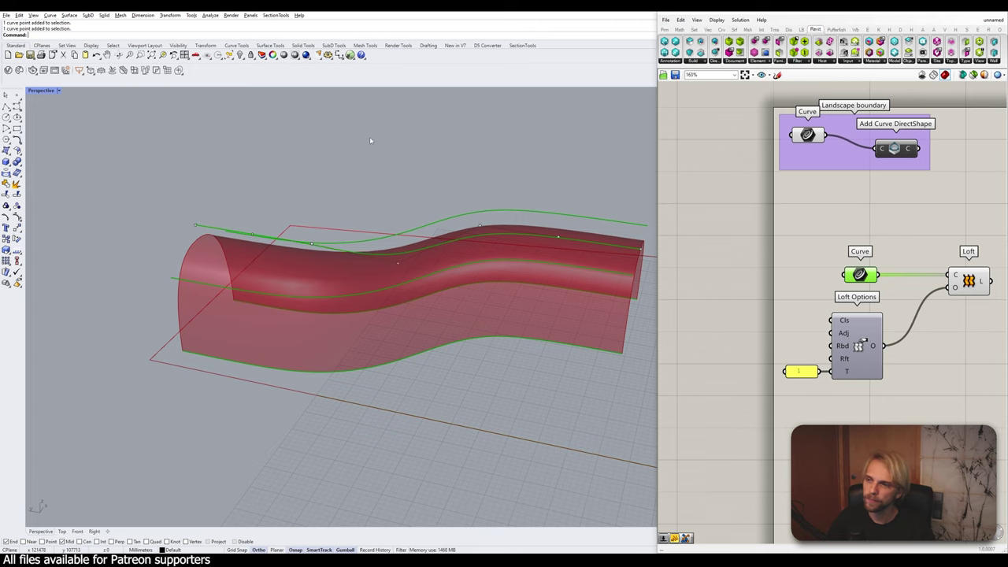
# - Examine the reshaped loft from the side and the open end, checking how the outer upper curve relates to its surface
pyautogui.moveTo(285, 206); pyautogui.dragTo(219, 218, button='right')
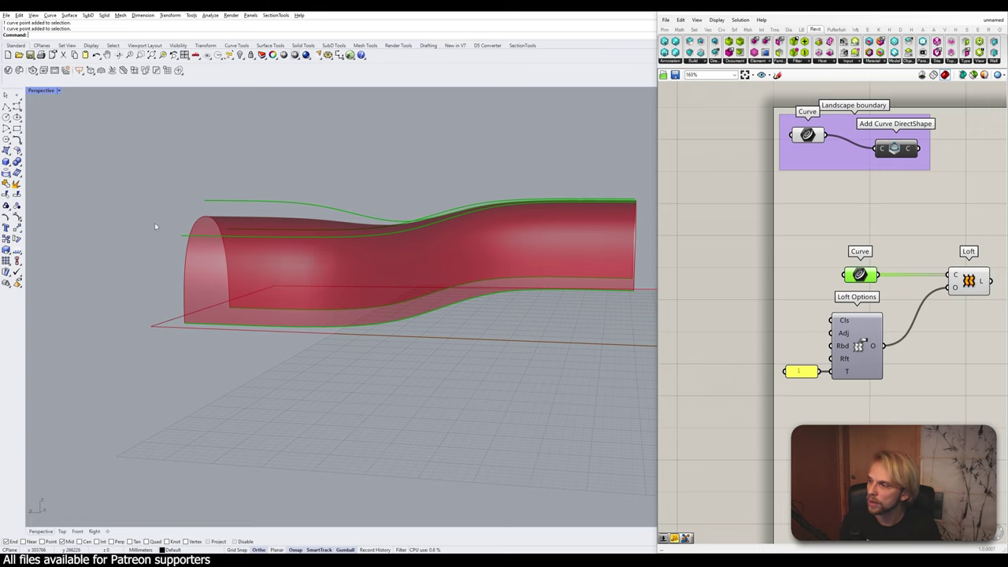
pyautogui.moveTo(155, 226); pyautogui.dragTo(369, 258, button='right')
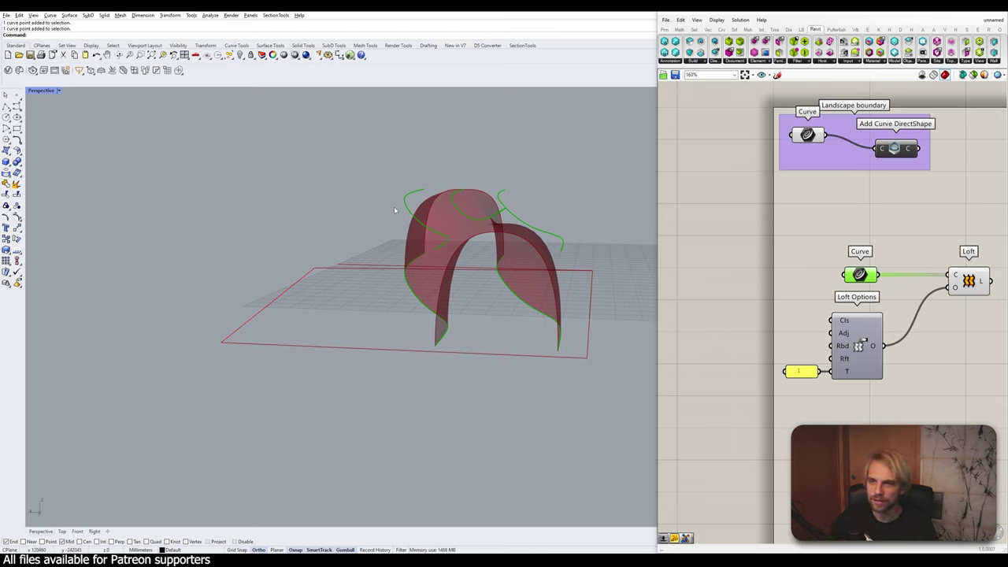
pyautogui.moveTo(517, 247)
pyautogui.mouseDown(button='right')
pyautogui.moveTo(411, 272)
pyautogui.moveTo(313, 268)
pyautogui.moveTo(493, 283)
pyautogui.moveTo(506, 249)
pyautogui.mouseUp(button='right')
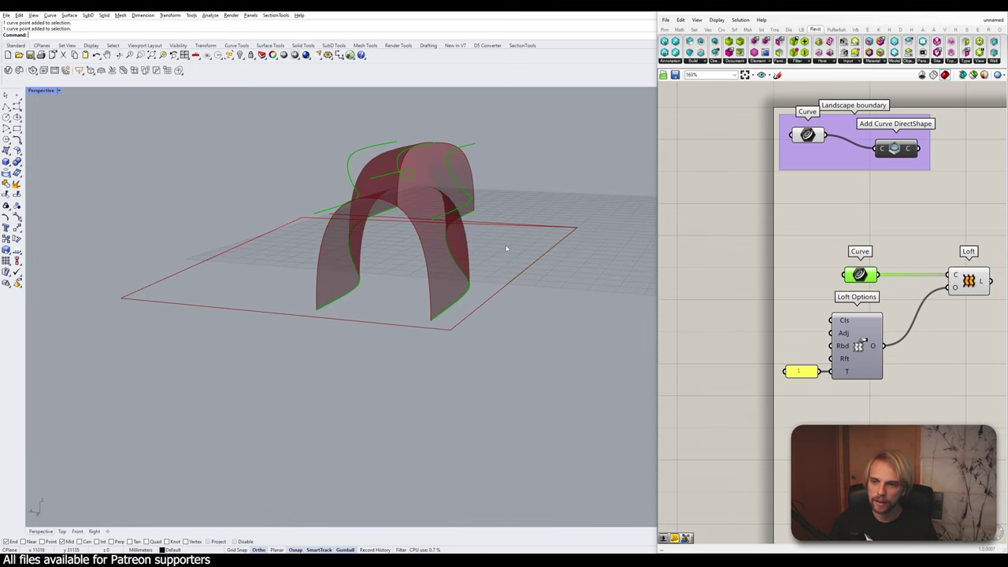
pyautogui.click(446, 220)
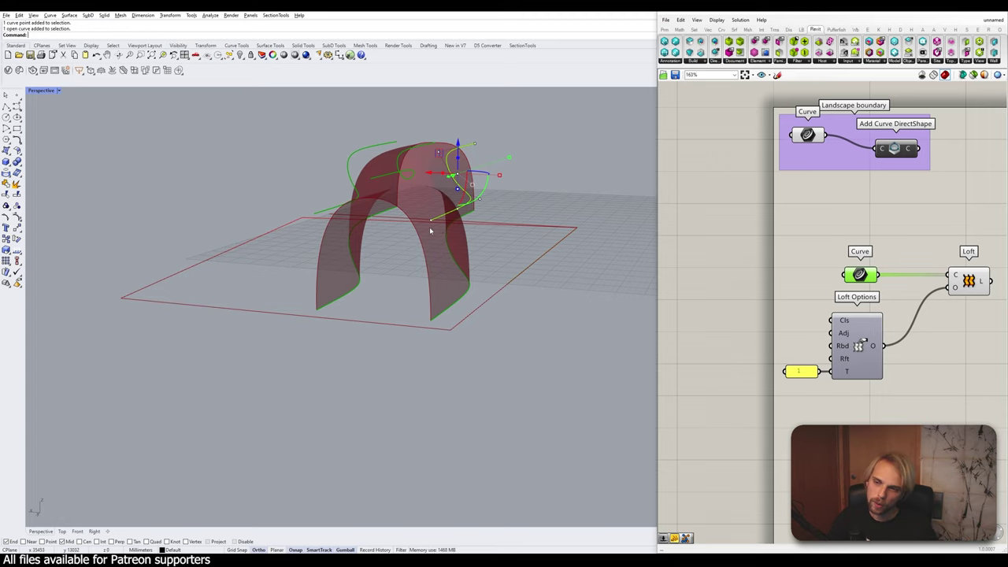
pyautogui.moveTo(429, 228); pyautogui.dragTo(480, 197, button='right')
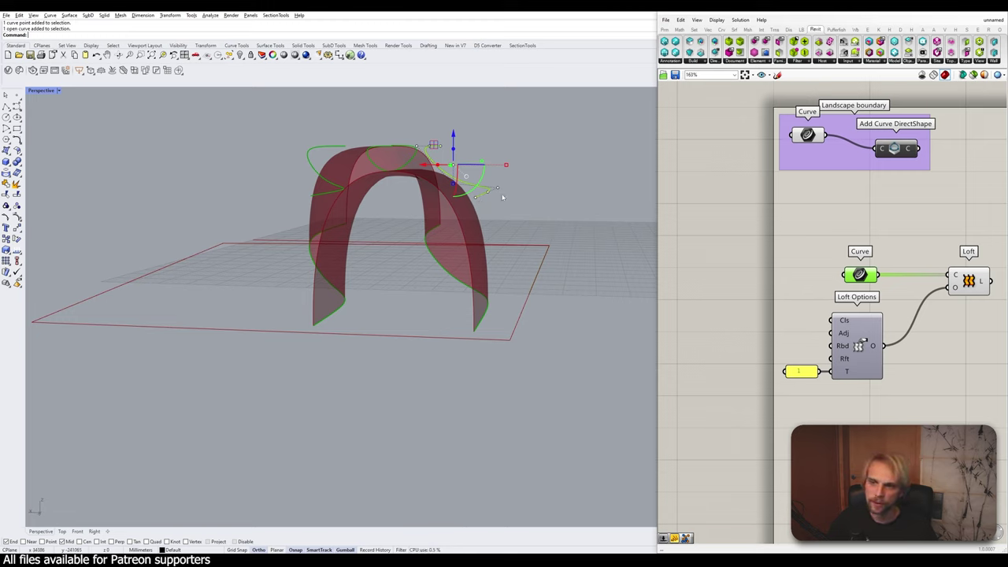
pyautogui.press('Escape')
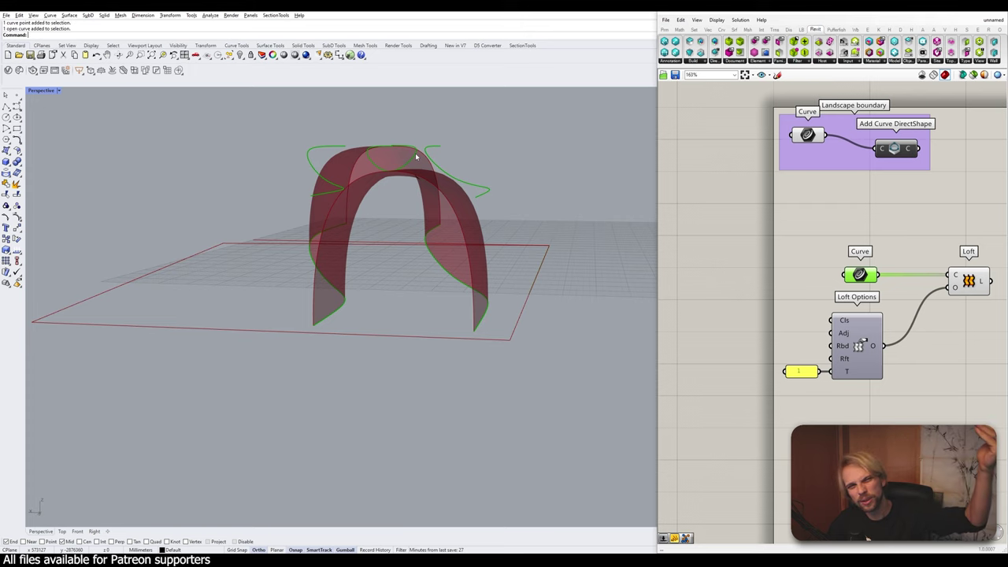
# - Create 6 intermediate curves with TweenCurves between one outer upper S-curve and the ground curve below it
pyautogui.moveTo(415, 152); pyautogui.dragTo(477, 240, button='right')
pyautogui.click(477, 216)
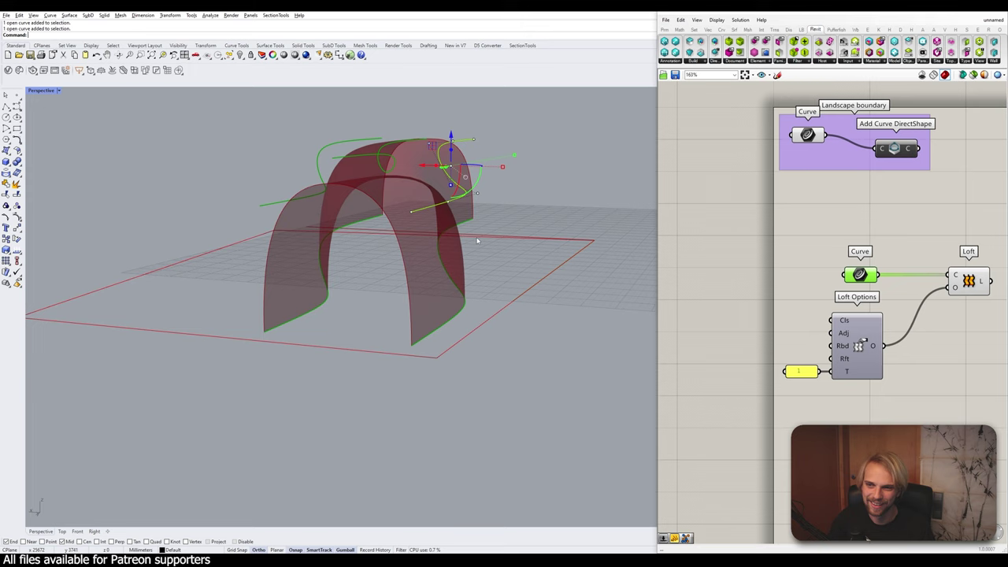
pyautogui.click(426, 344)
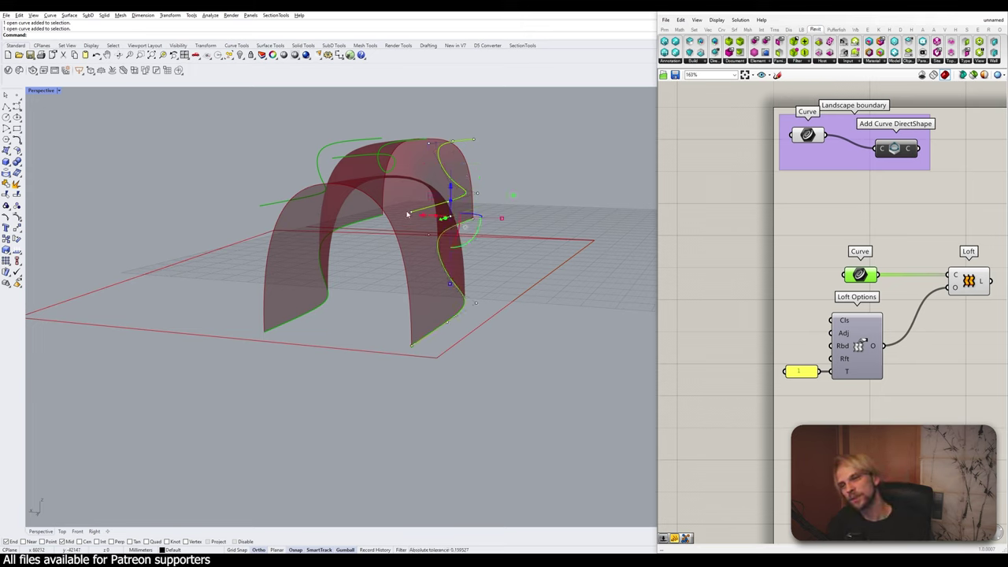
pyautogui.moveTo(417, 214)
pyautogui.mouseDown(button='right')
pyautogui.moveTo(440, 211)
pyautogui.moveTo(419, 206)
pyautogui.mouseUp(button='right')
pyautogui.write('tw')
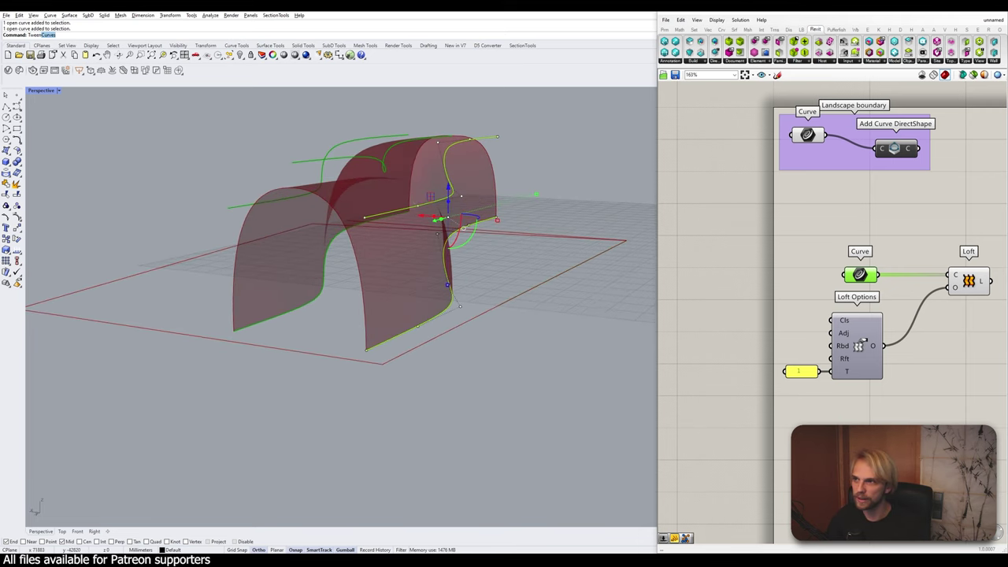
pyautogui.write('een')
pyautogui.press('Return')
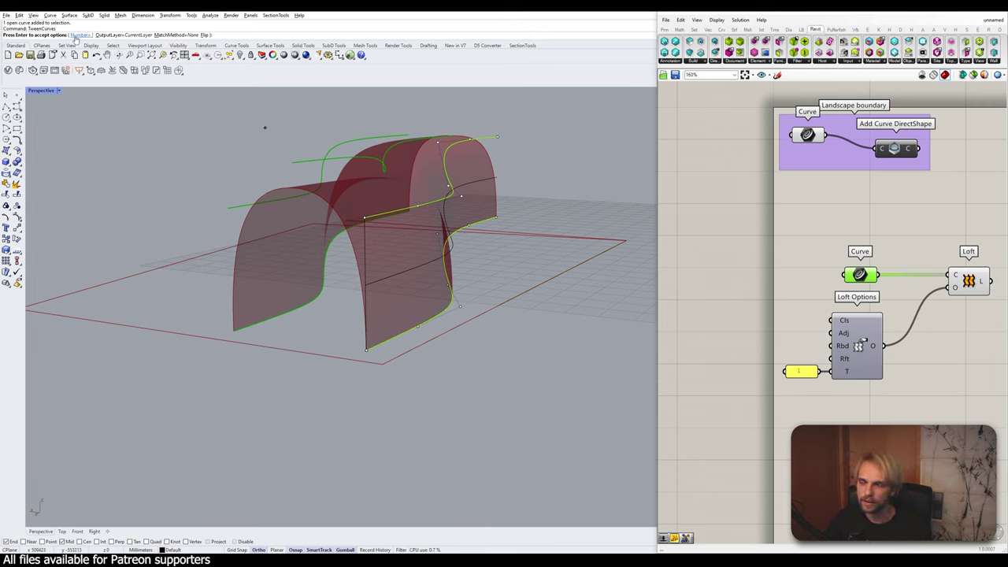
pyautogui.click(82, 35)
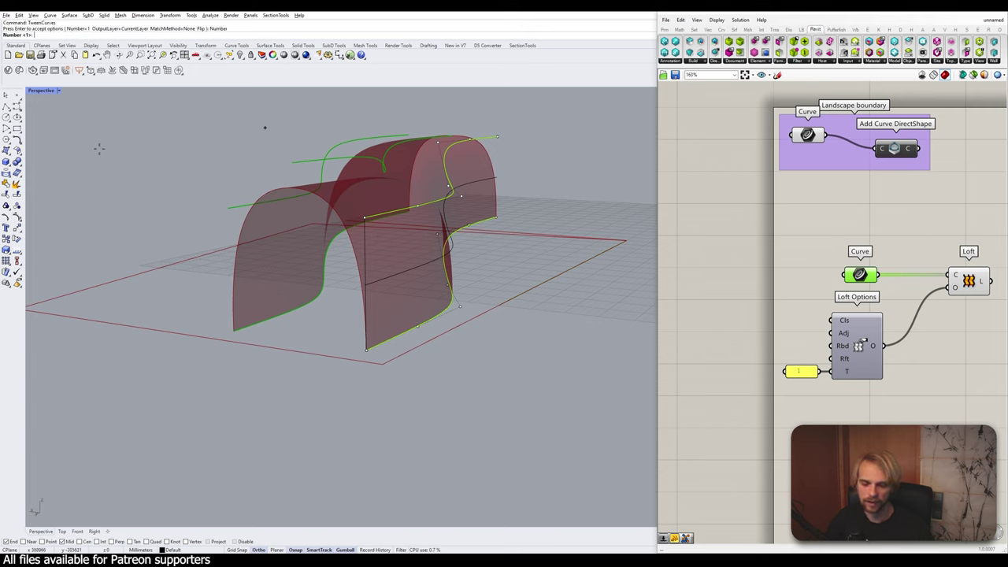
pyautogui.press('Return')
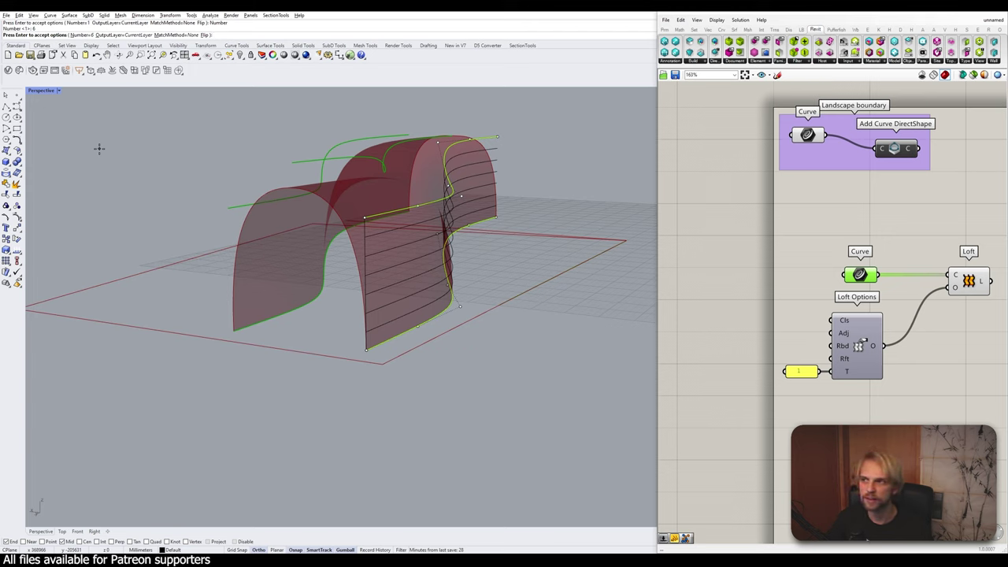
pyautogui.press('Return')
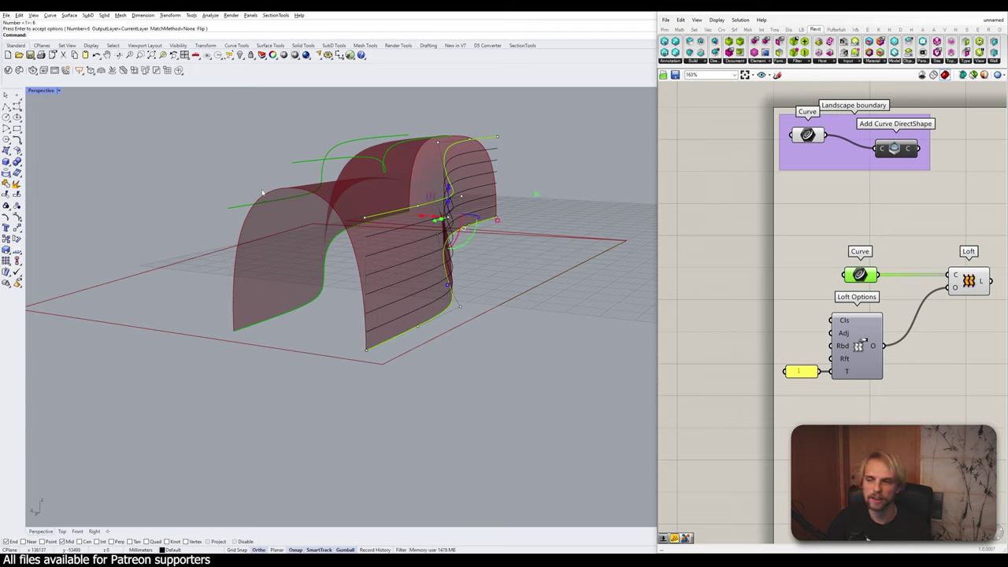
pyautogui.press('Escape')
# - Clear the Curve parameter that feeds Loft and reference the ground curve and its six tween curves, from the ground upward
pyautogui.rightClick(858, 274)
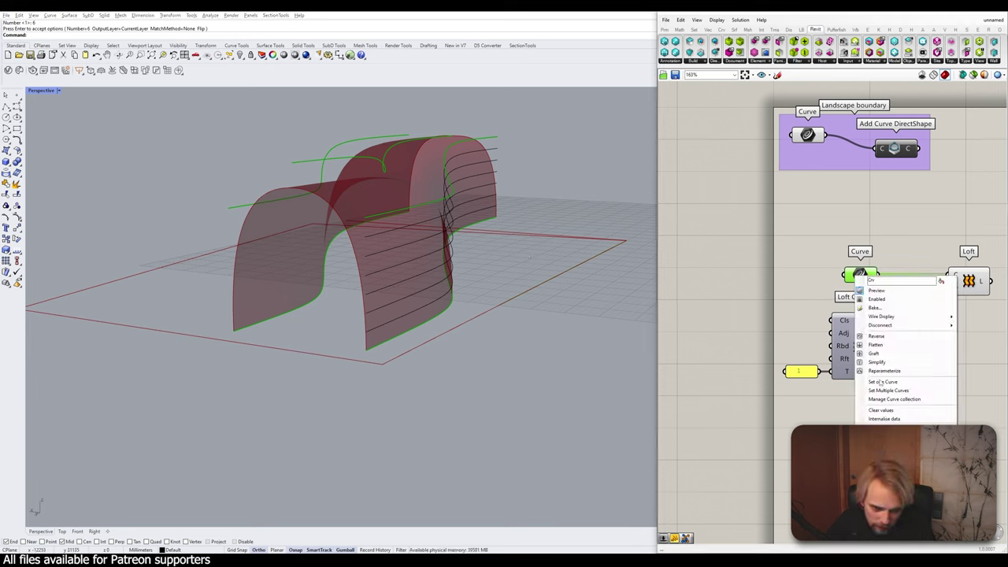
pyautogui.click(880, 409)
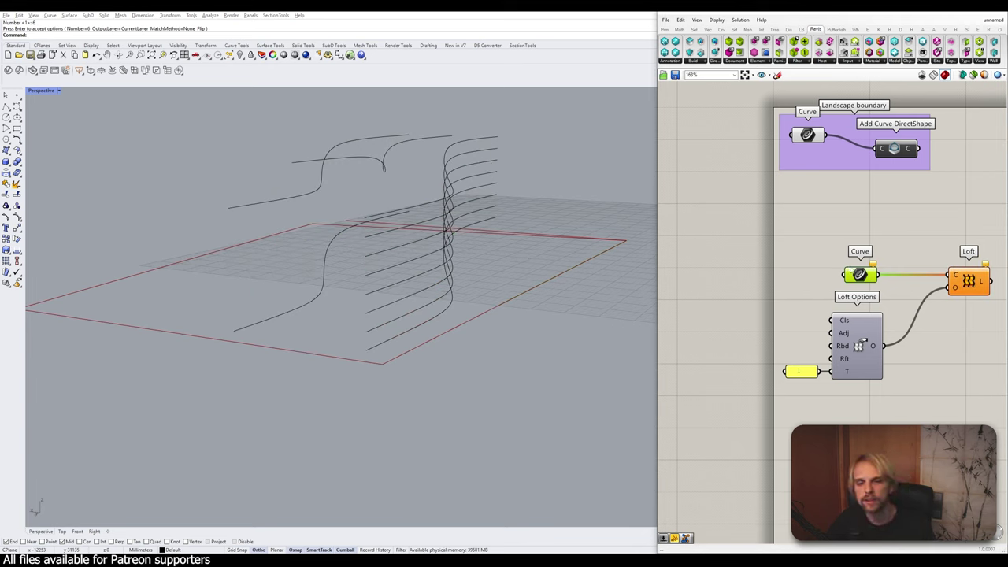
pyautogui.rightClick(858, 274)
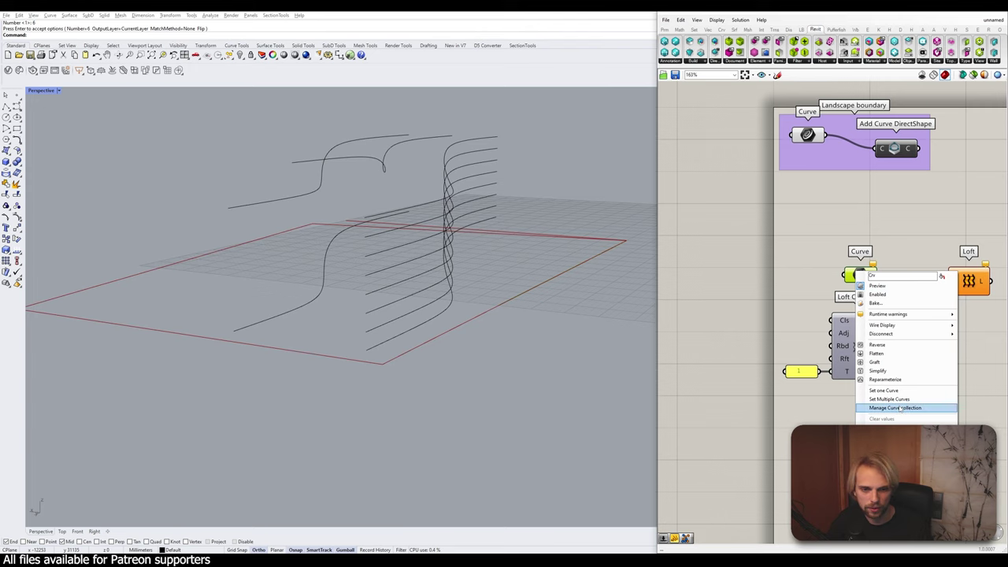
pyautogui.click(888, 401)
pyautogui.click(370, 348)
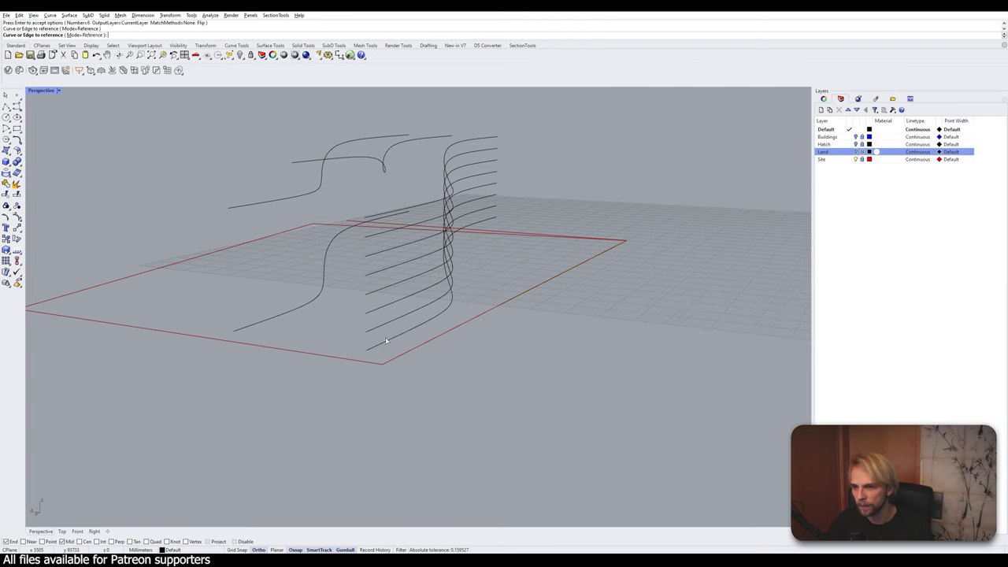
pyautogui.click(382, 338)
pyautogui.click(385, 322)
pyautogui.click(386, 306)
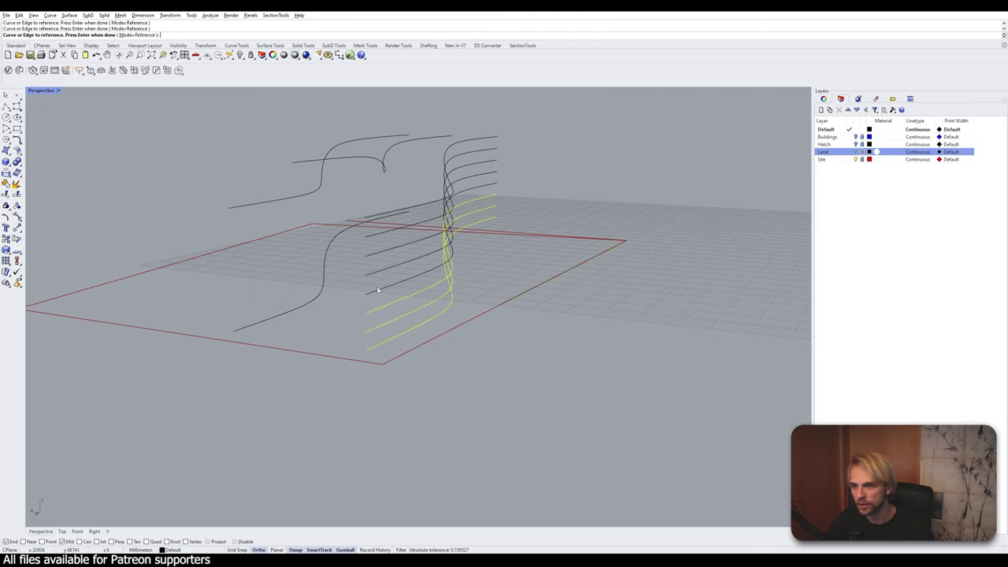
pyautogui.click(381, 292)
pyautogui.click(380, 271)
pyautogui.click(381, 253)
pyautogui.click(380, 234)
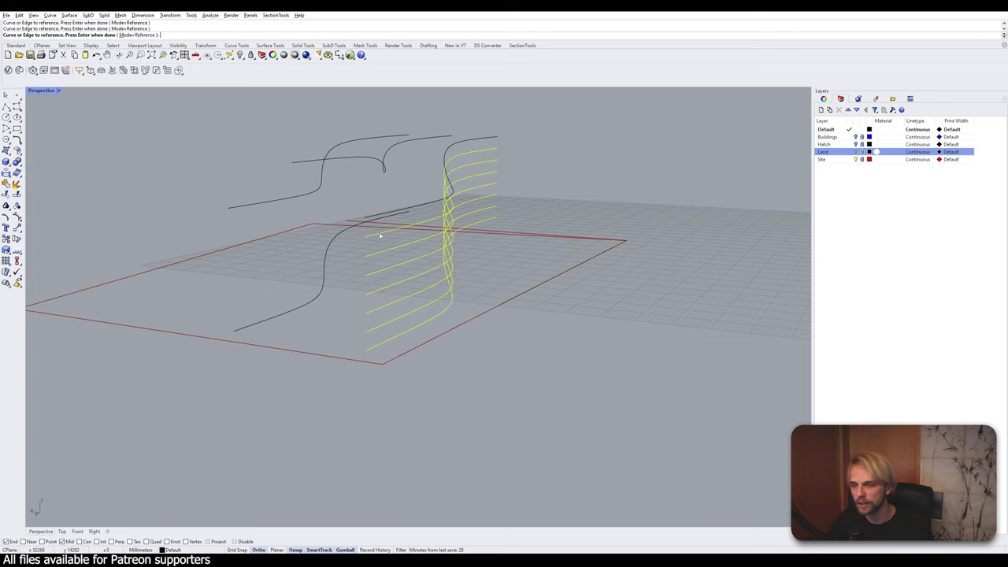
# - Add the three upper curves and the opposite ground curve to the referenced set, in order across the form
pyautogui.moveTo(380, 234)
pyautogui.mouseDown(button='right')
pyautogui.moveTo(385, 260)
pyautogui.moveTo(367, 247)
pyautogui.mouseUp(button='right')
pyautogui.click(396, 268)
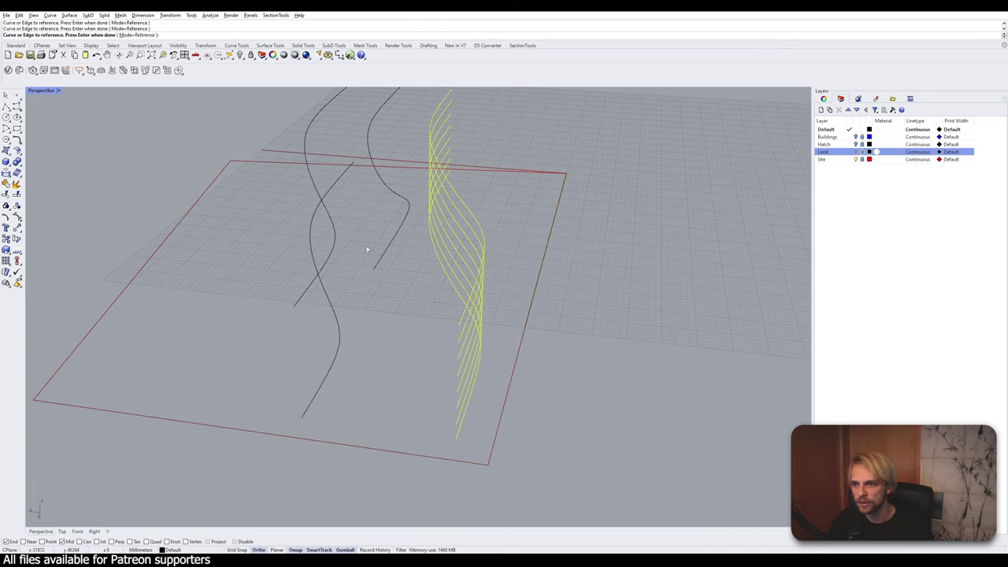
pyautogui.click(384, 257)
pyautogui.click(310, 403)
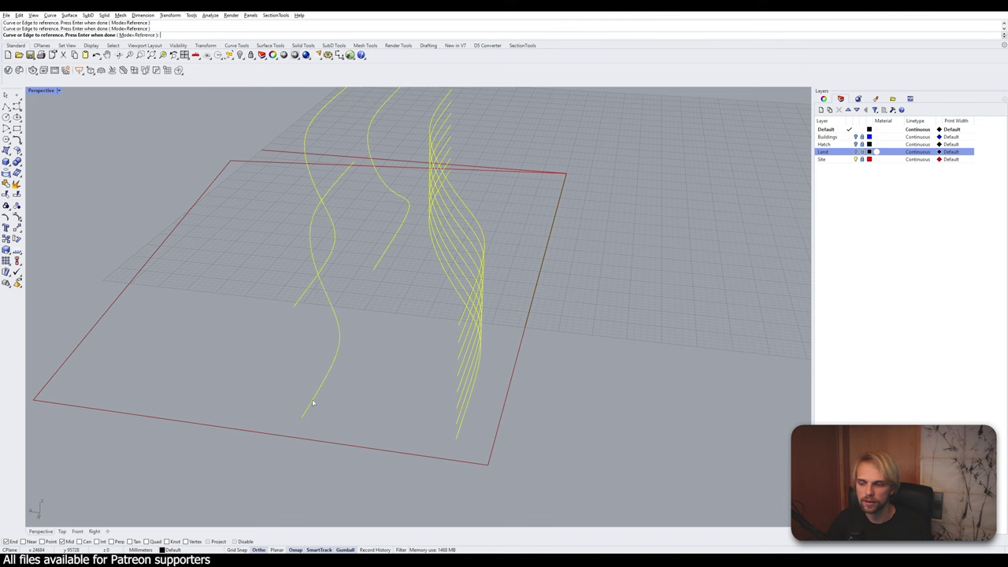
pyautogui.press('Return')
# - Inspect the loft through the added tween curves, comparing the wall on their side with the opposite one
pyautogui.moveTo(397, 376); pyautogui.dragTo(415, 353, button='right')
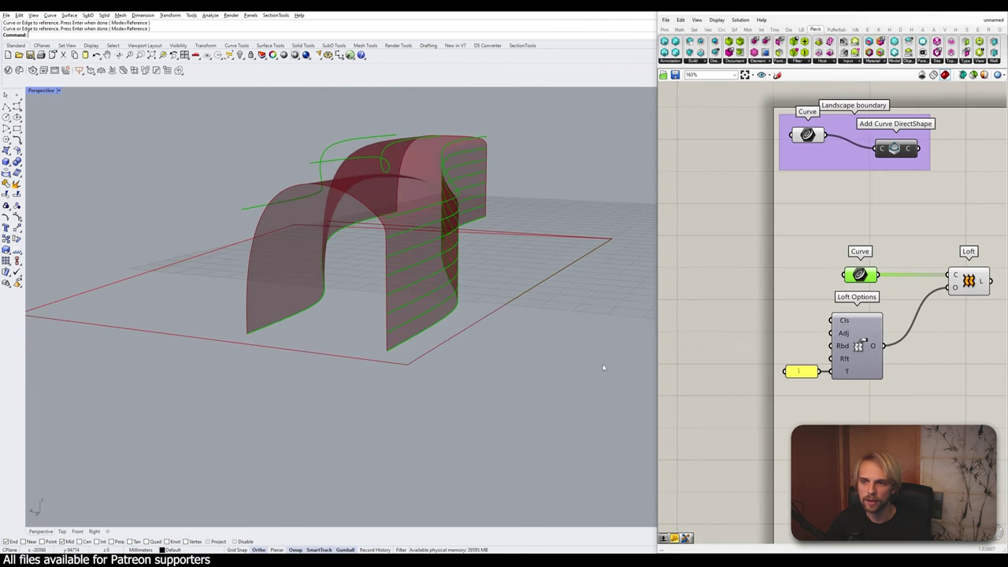
pyautogui.moveTo(603, 367); pyautogui.dragTo(527, 347, button='right')
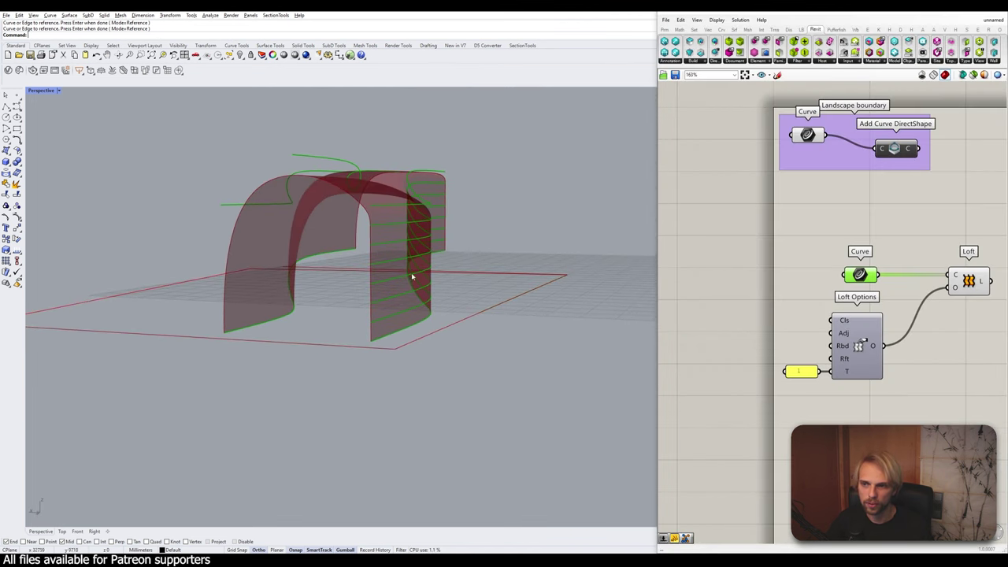
pyautogui.moveTo(409, 243); pyautogui.dragTo(415, 307, button='right')
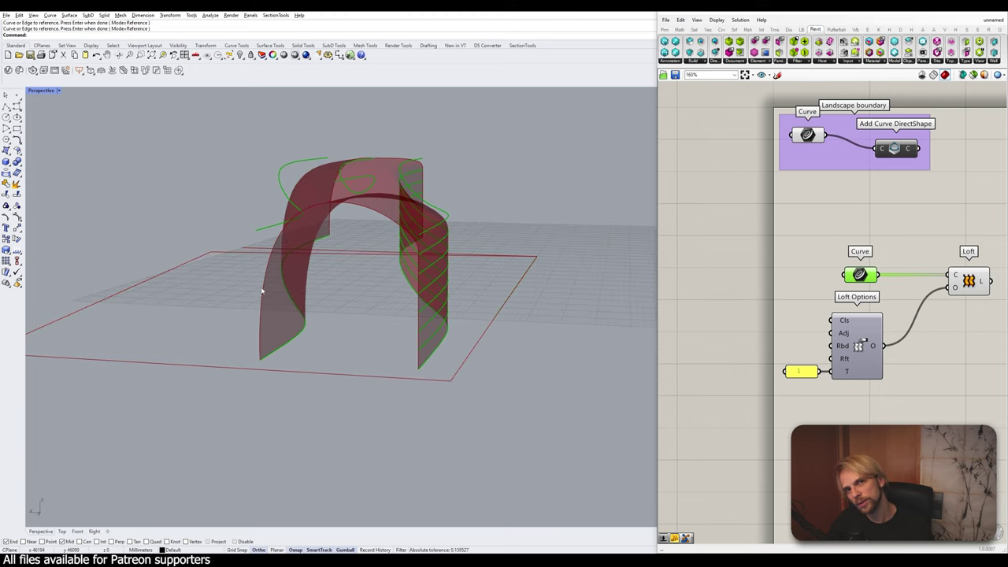
# - Clear the Curve parameter feeding Loft and delete the middle tween curves, keeping only the lowest and highest ones
pyautogui.moveTo(396, 209); pyautogui.dragTo(395, 235, button='right')
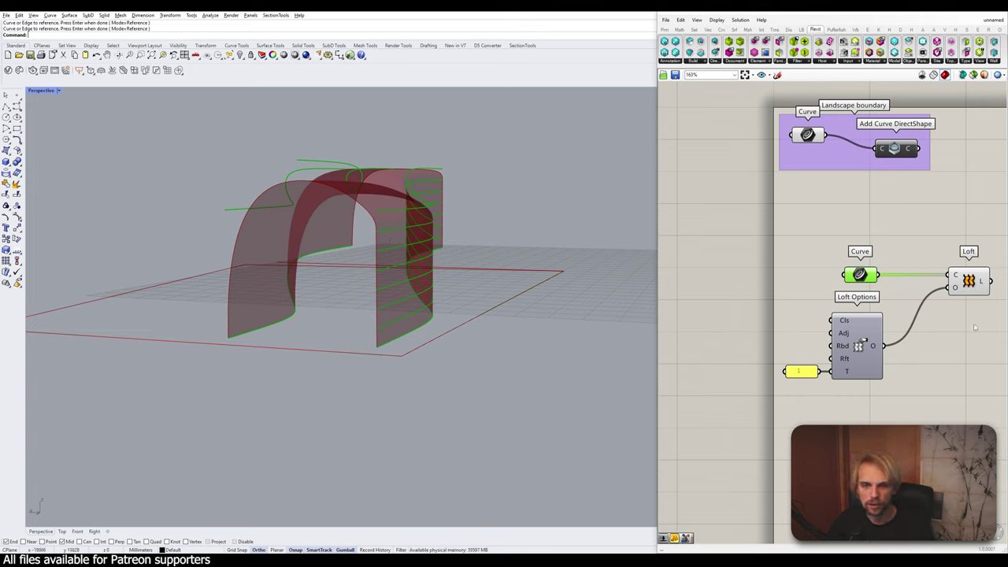
pyautogui.rightClick(868, 275)
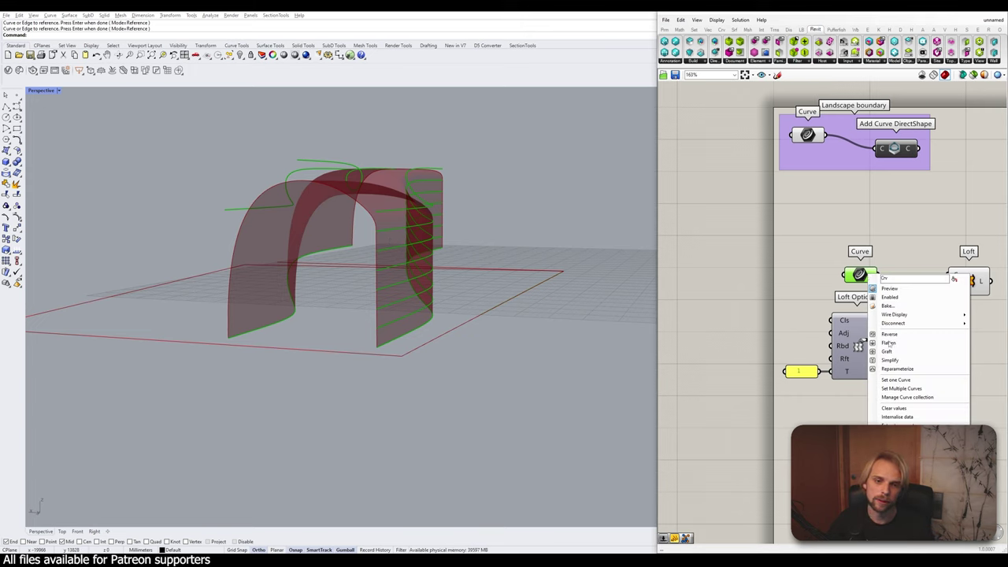
pyautogui.click(904, 407)
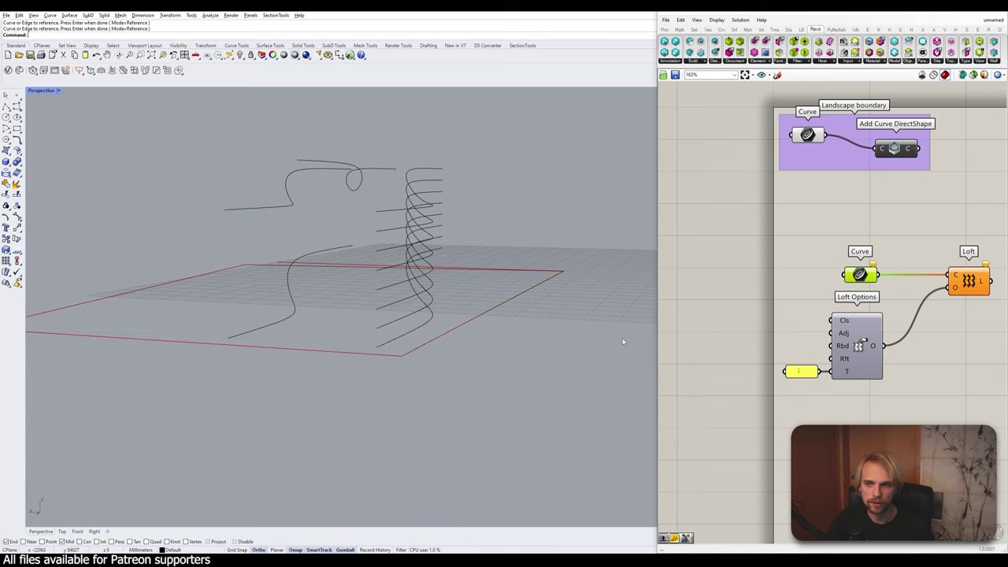
pyautogui.click(382, 304)
pyautogui.press('Delete')
pyautogui.click(380, 270)
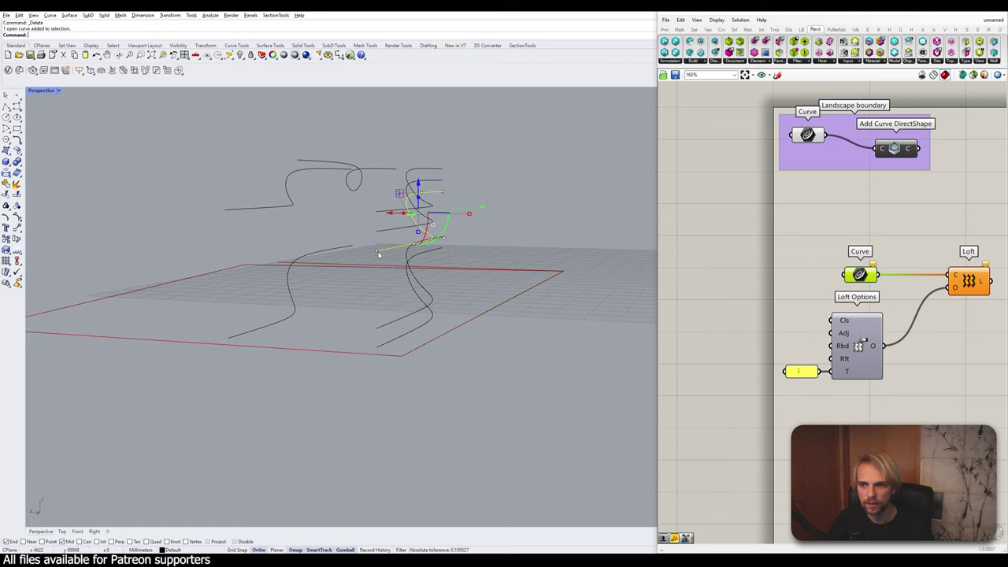
pyautogui.press('Delete')
# - Examine the remaining tween curves near the ground and upper S-curves, picking them individually
pyautogui.moveTo(401, 288); pyautogui.dragTo(354, 324, button='right')
pyautogui.click(352, 322)
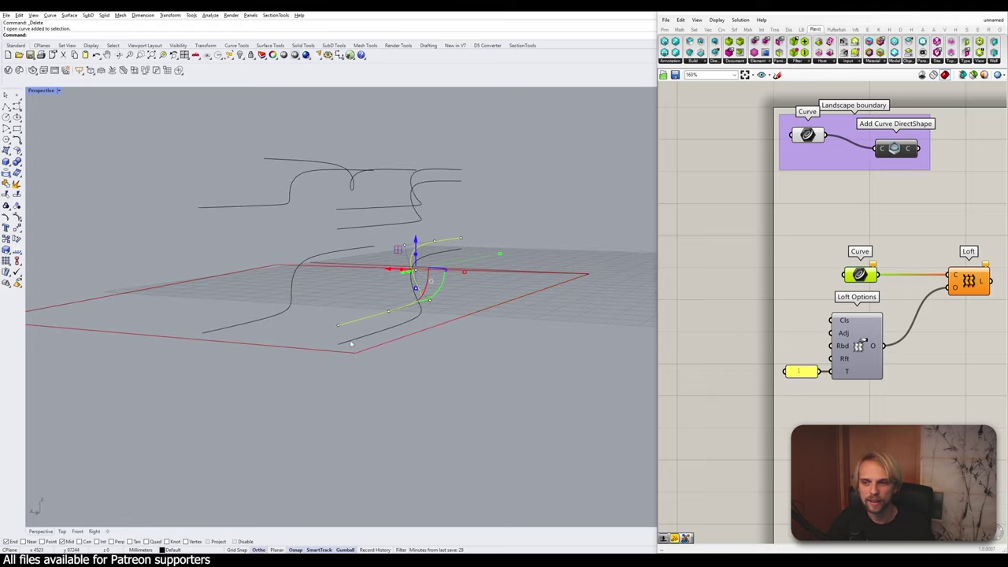
pyautogui.click(344, 227)
pyautogui.click(520, 270)
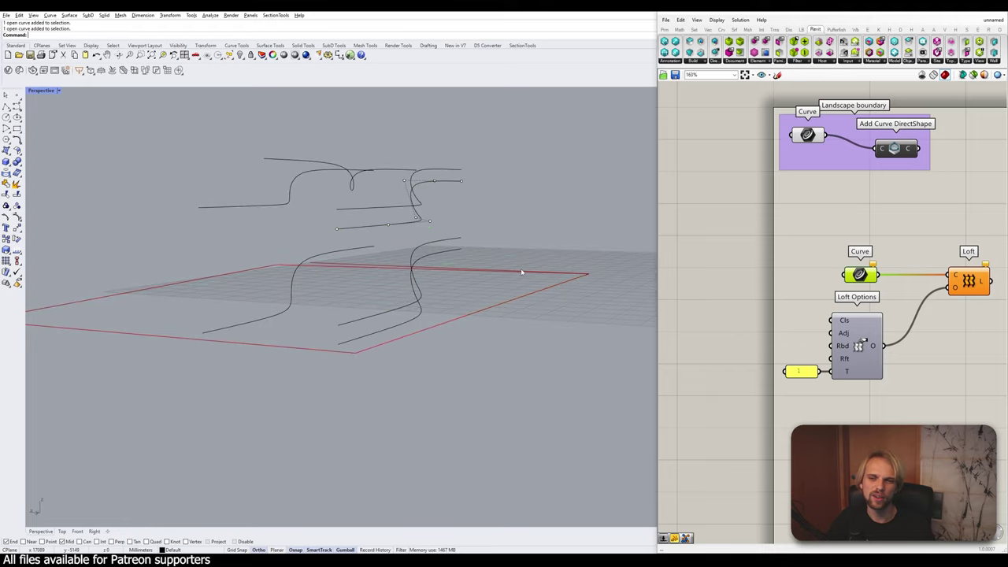
pyautogui.moveTo(521, 270); pyautogui.dragTo(438, 298, button='right')
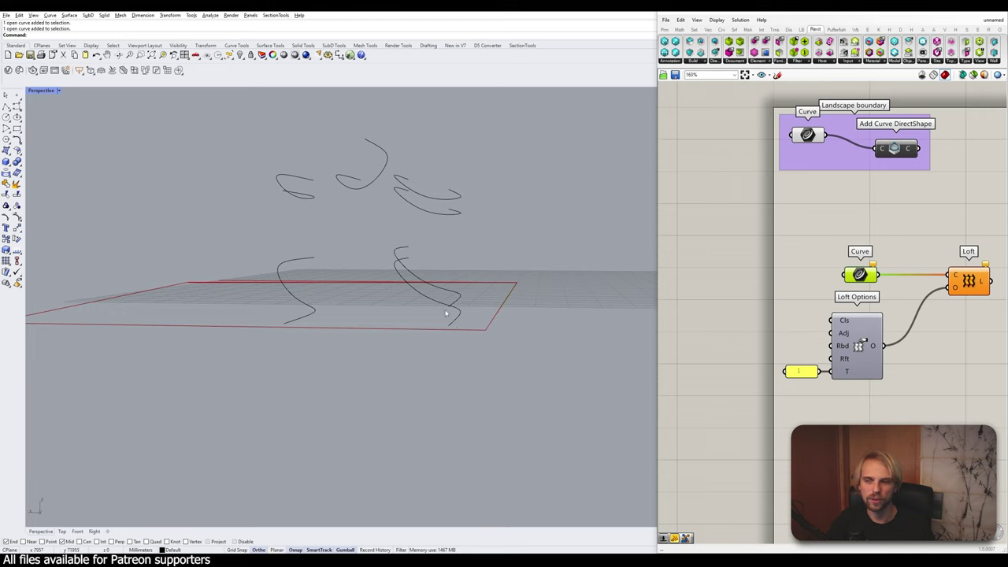
pyautogui.click(408, 288)
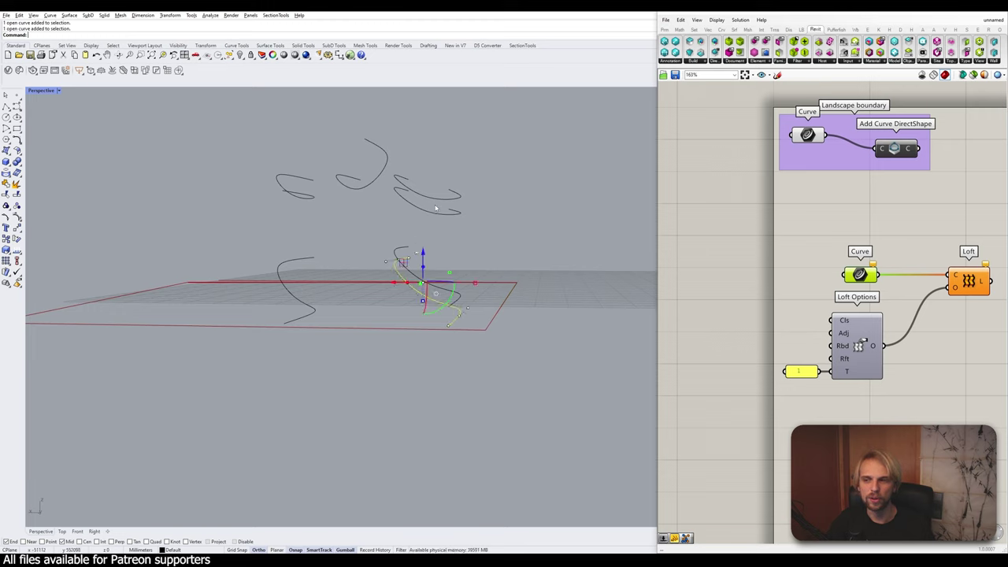
pyautogui.click(426, 194)
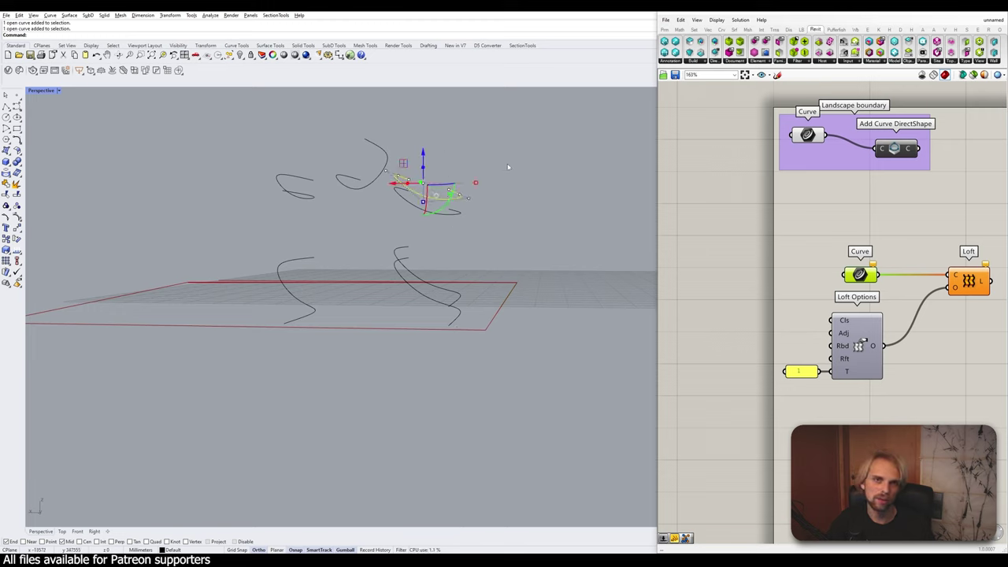
pyautogui.press('Escape')
# - Create 6 intermediate curves with TweenCurves between the opposite ground curve and the outer upper S-curve above it
pyautogui.moveTo(354, 225); pyautogui.dragTo(347, 241, button='right')
pyautogui.click(295, 302)
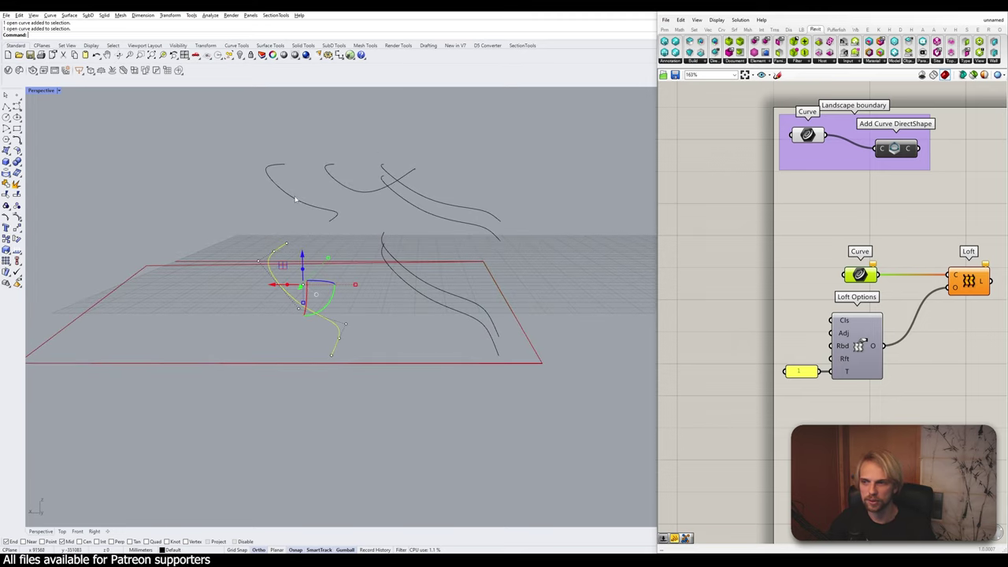
pyautogui.keyDown('shift'); pyautogui.click(294, 198); pyautogui.keyUp('shift')
pyautogui.write('TweenCurves')
pyautogui.press('Return')
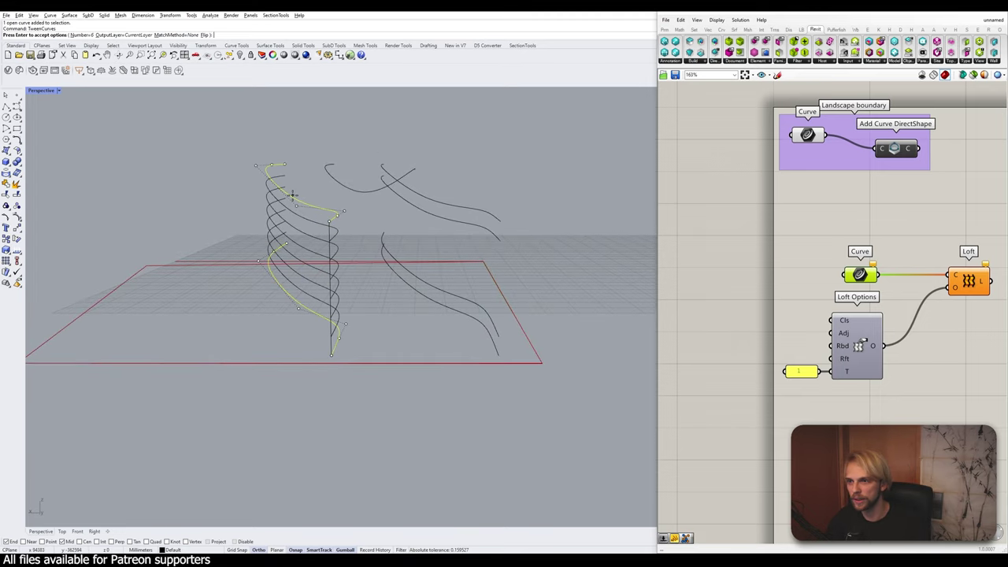
pyautogui.press('Return')
# - Delete the four middle tween curves on this side, keeping the one nearest the ground and the one nearest the top
pyautogui.click(337, 254)
pyautogui.press('Delete')
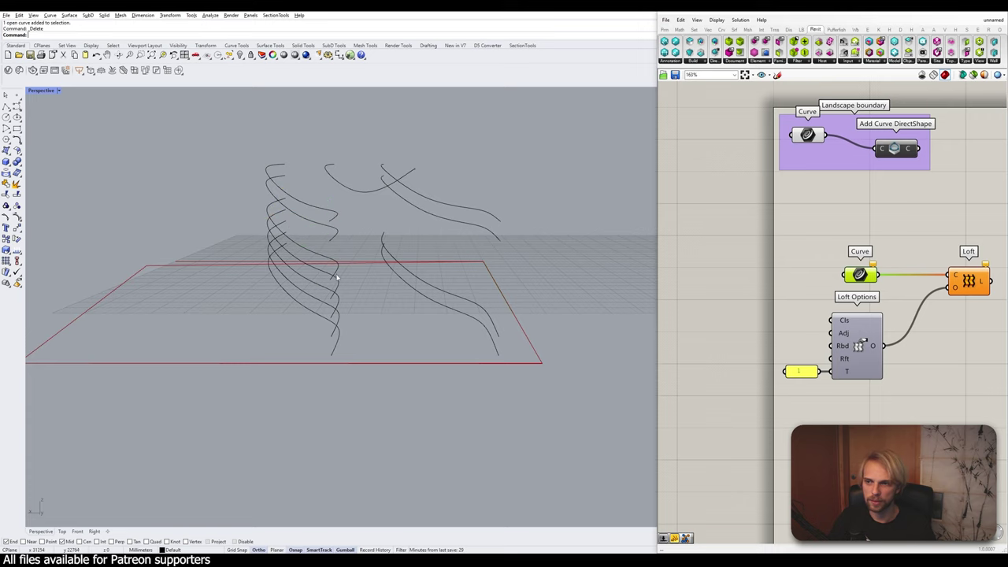
pyautogui.click(337, 272)
pyautogui.press('Delete')
pyautogui.click(338, 288)
pyautogui.press('Delete')
pyautogui.click(339, 306)
pyautogui.press('Delete')
pyautogui.moveTo(340, 307)
pyautogui.mouseDown(button='right')
pyautogui.moveTo(354, 292)
pyautogui.moveTo(346, 302)
pyautogui.mouseUp(button='right')
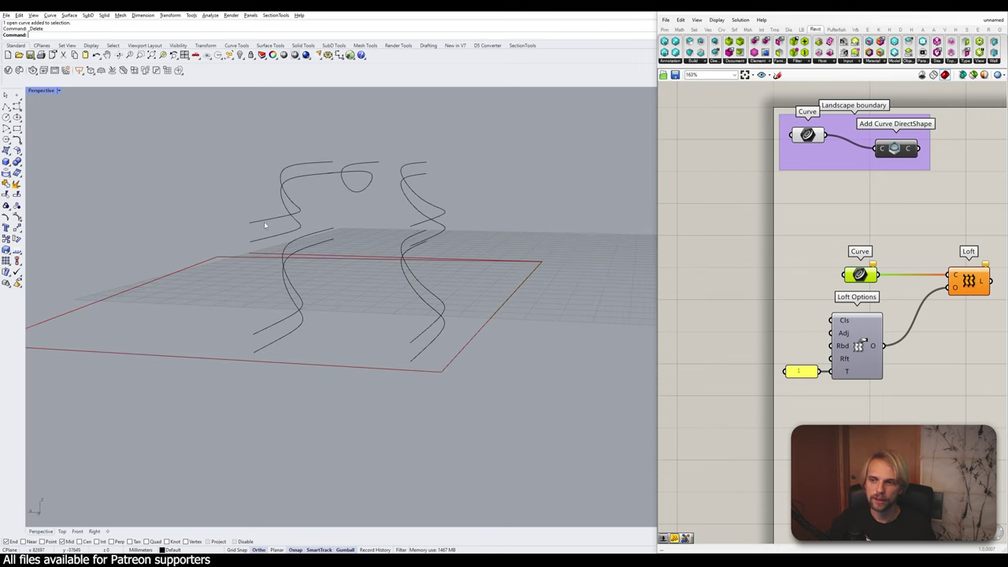
# - Start referencing multiple curves in the Curve parameter, picking the four curves on one side from the ground upward
pyautogui.moveTo(418, 319); pyautogui.dragTo(323, 255, button='right')
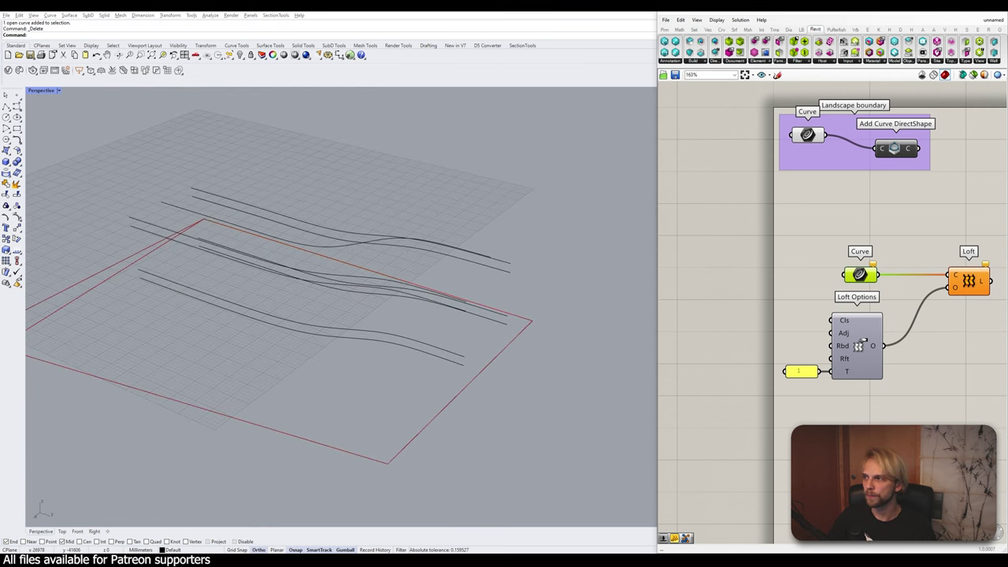
pyautogui.moveTo(288, 257); pyautogui.dragTo(378, 271, button='right')
pyautogui.rightClick(858, 276)
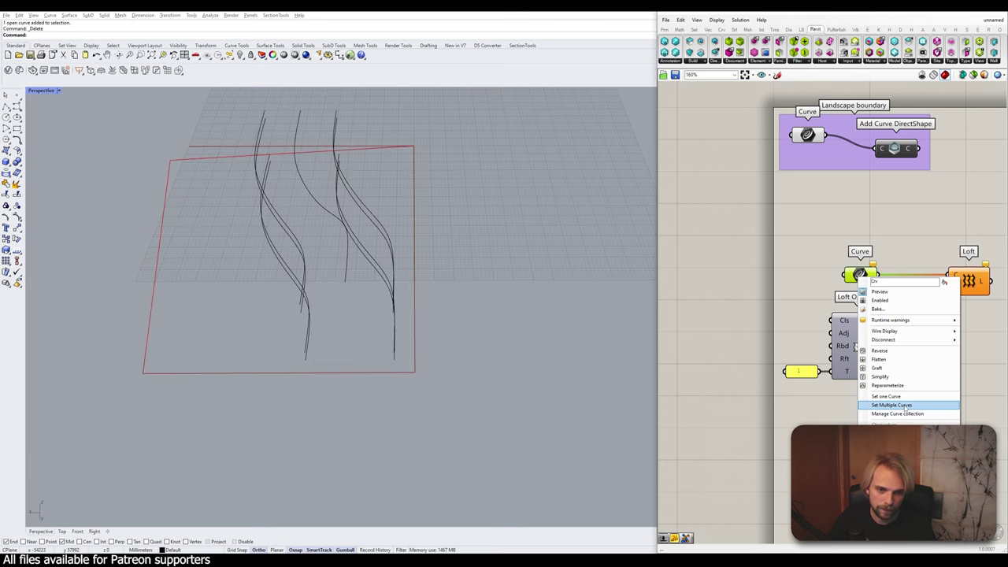
pyautogui.click(905, 410)
pyautogui.moveTo(653, 371); pyautogui.dragTo(367, 230, button='right')
pyautogui.click(377, 314)
pyautogui.click(366, 226)
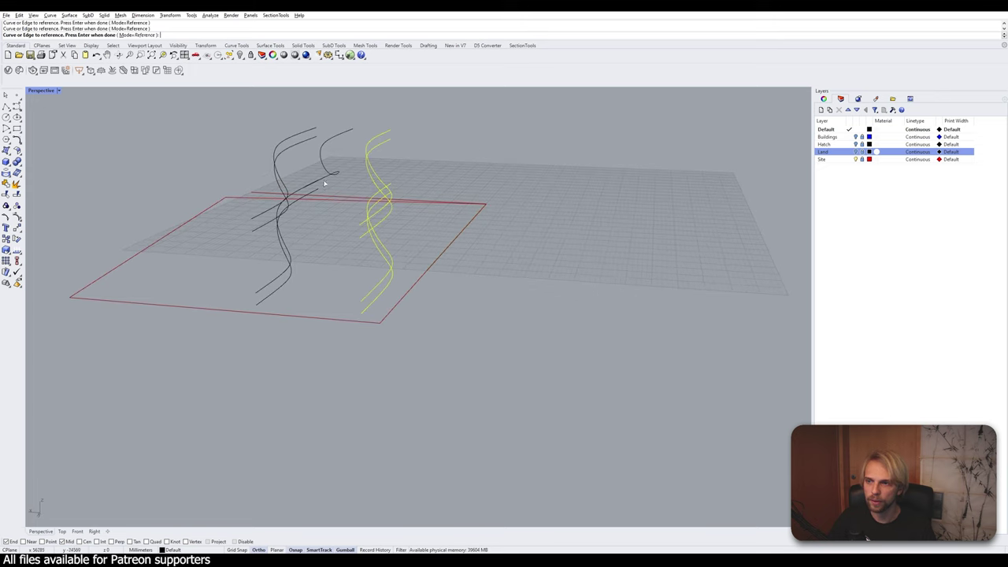
# - Add the middle upper curve and the four curves on the opposite side, from top to ground, and finish the set
pyautogui.moveTo(323, 183); pyautogui.dragTo(321, 223, button='right')
pyautogui.click(322, 222)
pyautogui.click(263, 263)
pyautogui.click(264, 276)
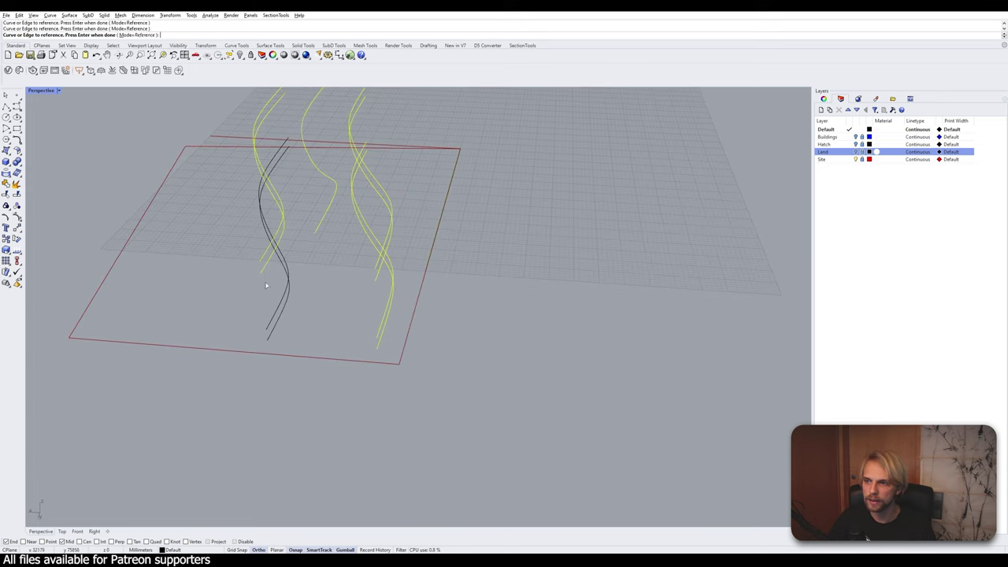
pyautogui.click(269, 325)
pyautogui.click(272, 334)
pyautogui.press('Return')
# - Move the outer upper curve and the tween curve just below it on one side by -5000 mm along X
pyautogui.moveTo(315, 318); pyautogui.dragTo(370, 183, button='right')
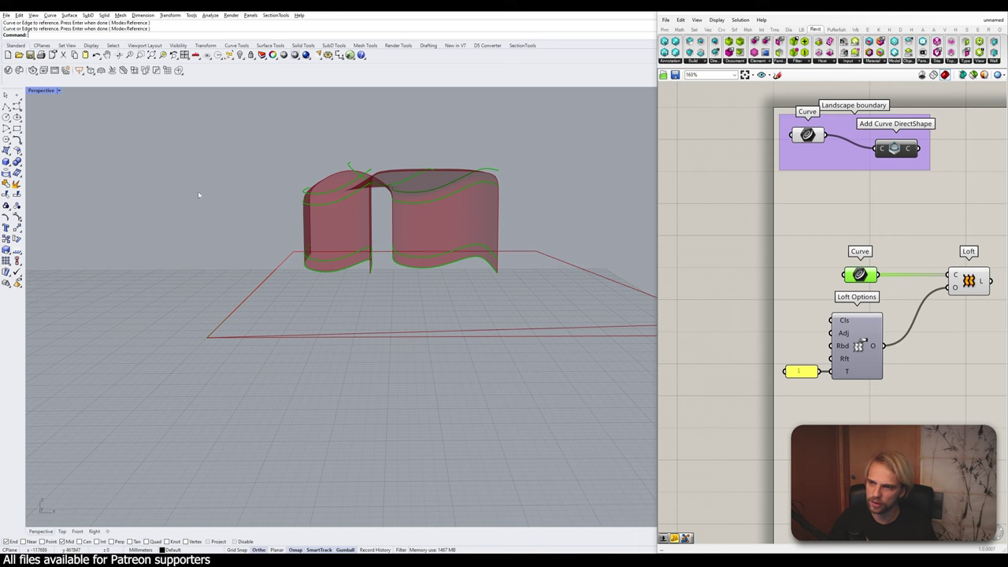
pyautogui.click(331, 205)
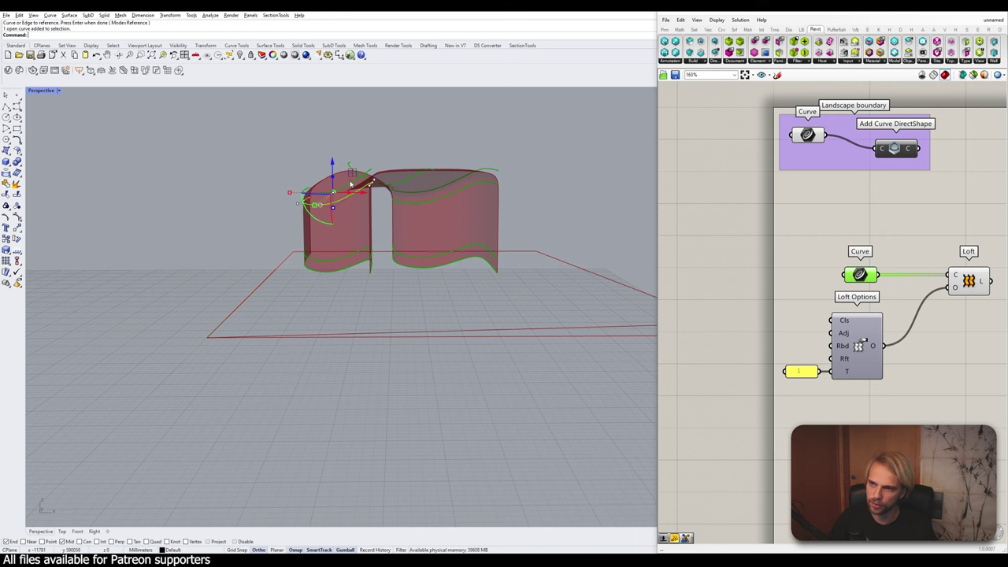
pyautogui.keyDown('shift'); pyautogui.click(350, 184); pyautogui.keyUp('shift')
pyautogui.moveTo(350, 184); pyautogui.dragTo(355, 223, button='right')
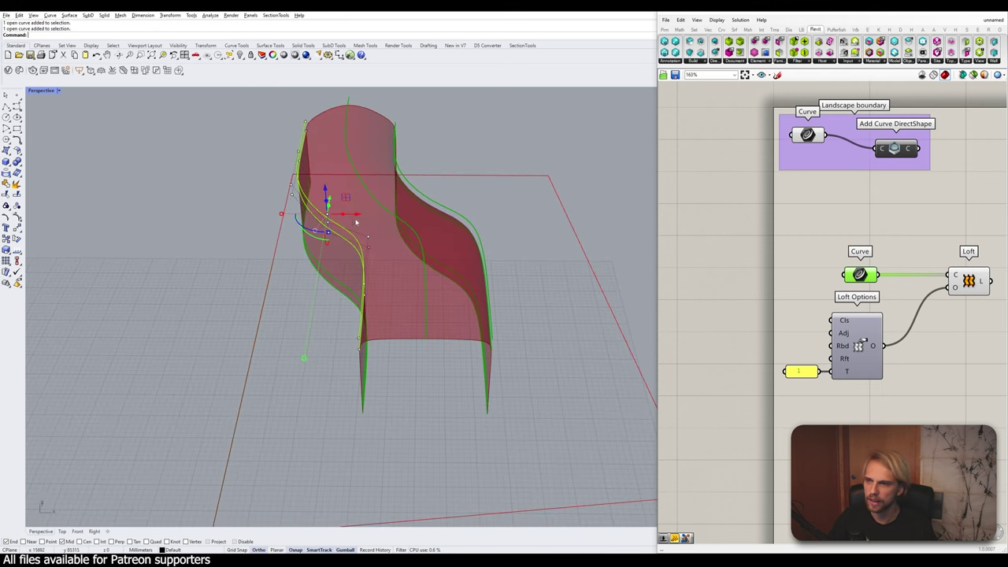
pyautogui.click(357, 215)
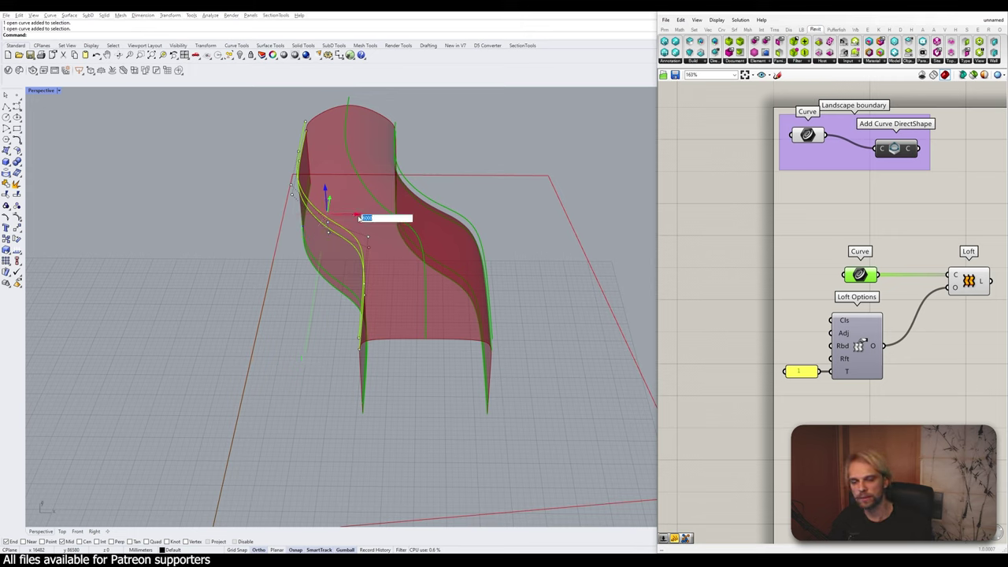
pyautogui.write('-')
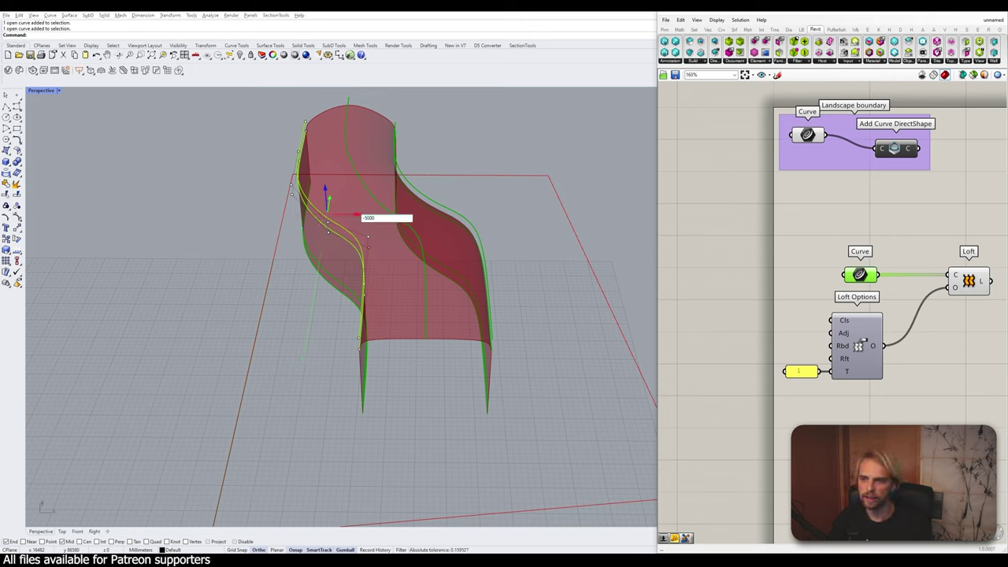
pyautogui.write('5000')
pyautogui.press('Return')
pyautogui.moveTo(232, 350); pyautogui.dragTo(178, 268, button='right')
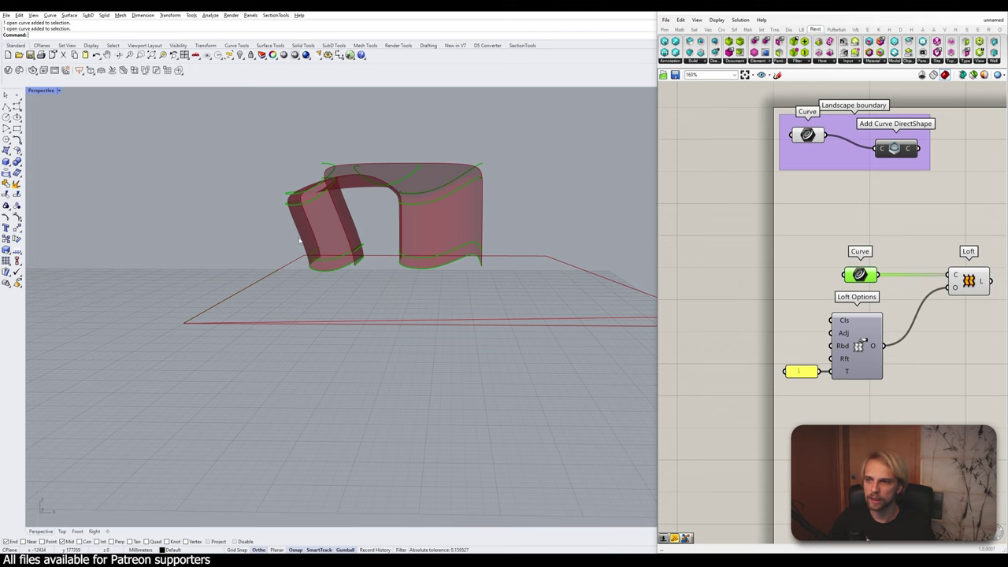
# - Show the control points of the two shifted curves and move the six points at their near end by 5000 mm along X
pyautogui.moveTo(283, 225); pyautogui.dragTo(259, 400, button='right')
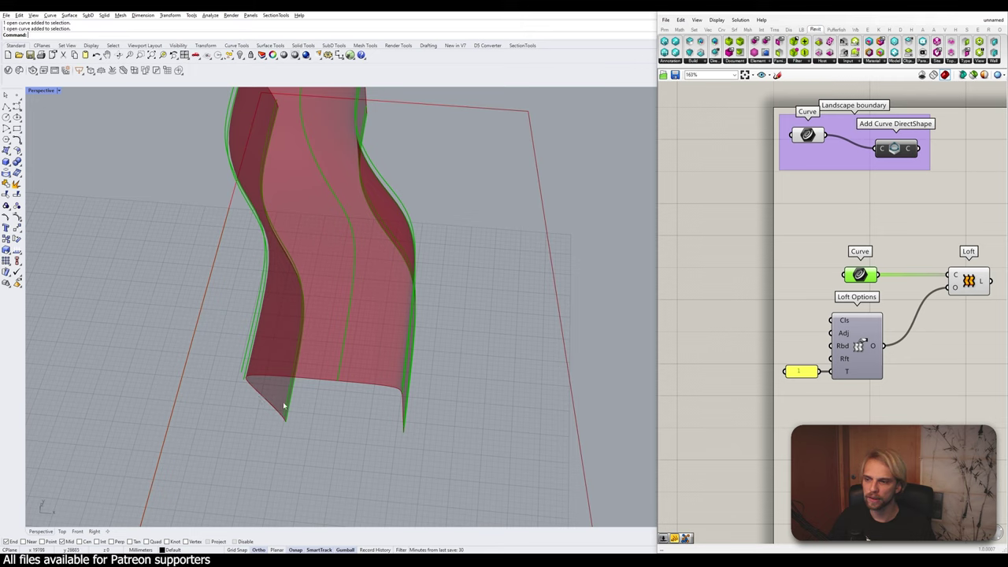
pyautogui.moveTo(246, 404); pyautogui.dragTo(192, 336)
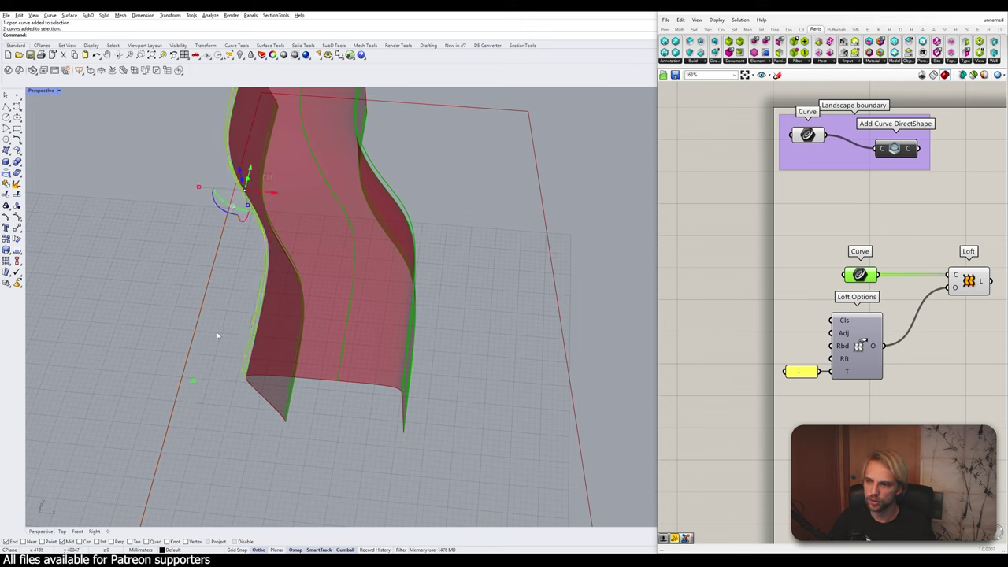
pyautogui.press('F10')
pyautogui.moveTo(225, 272)
pyautogui.mouseDown(button='right')
pyautogui.moveTo(237, 280)
pyautogui.moveTo(225, 278)
pyautogui.mouseUp(button='right')
pyautogui.moveTo(225, 277); pyautogui.dragTo(301, 445)
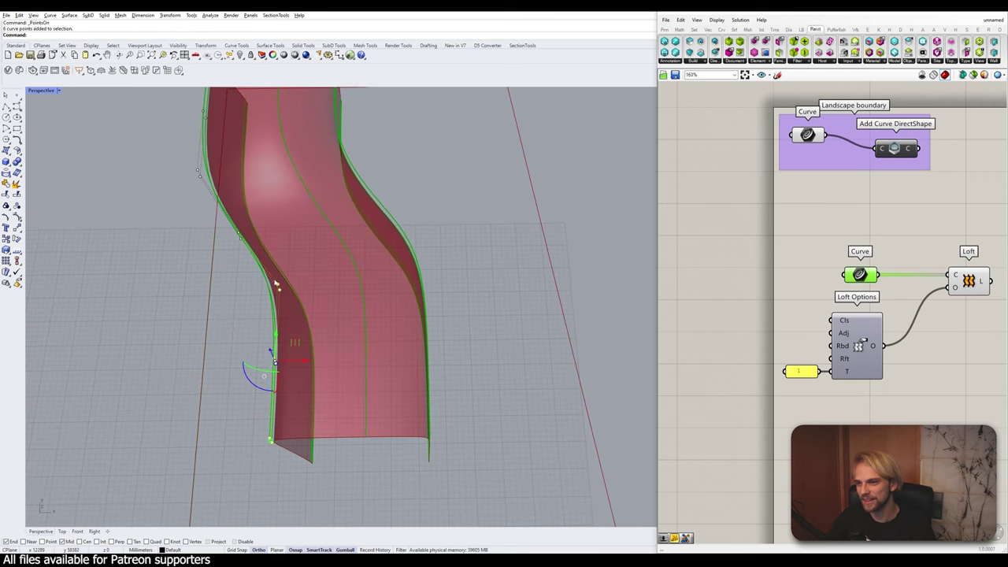
pyautogui.moveTo(272, 410); pyautogui.dragTo(258, 383, button='right')
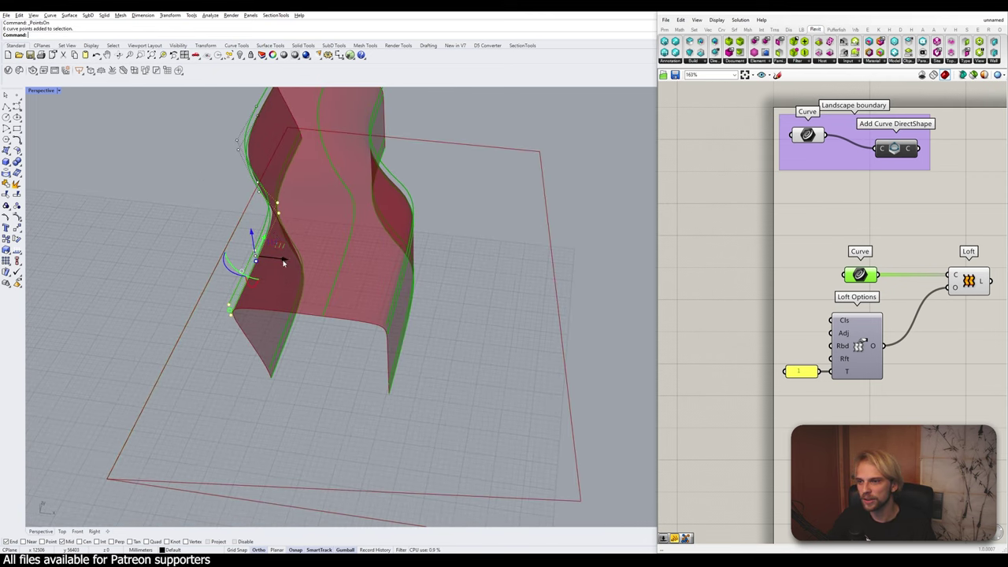
pyautogui.click(284, 262)
pyautogui.write('5000')
pyautogui.press('Return')
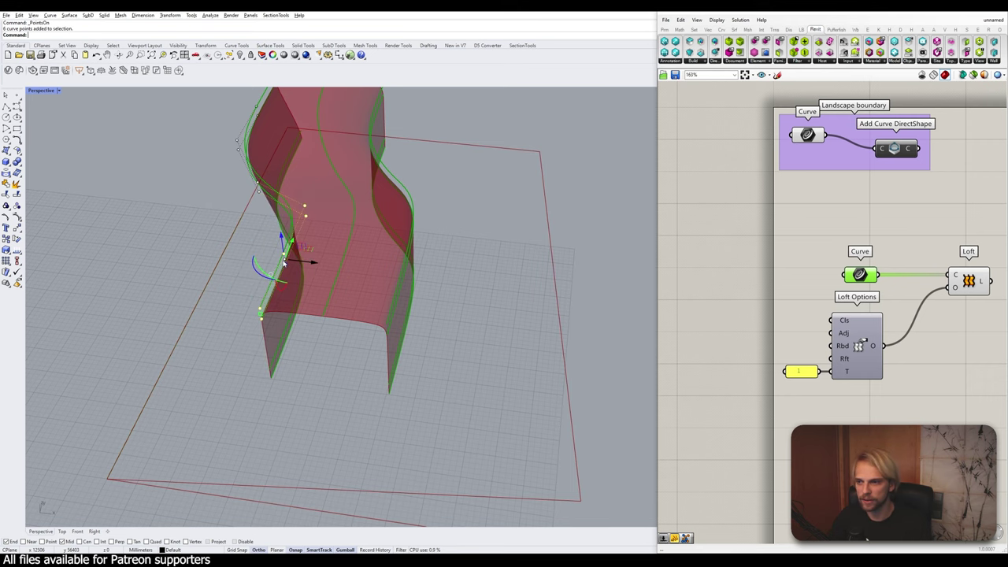
pyautogui.moveTo(233, 269); pyautogui.dragTo(240, 240, button='right')
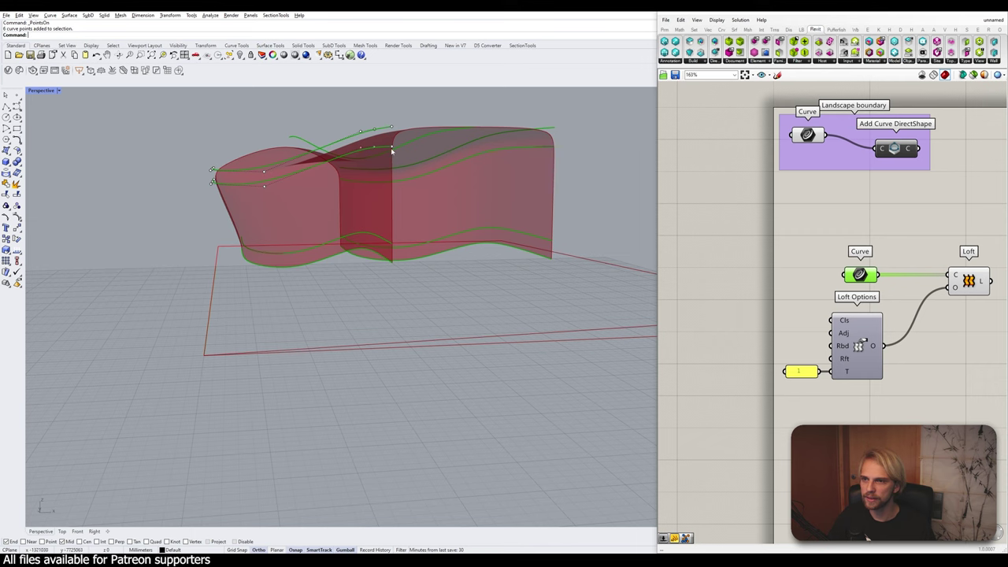
pyautogui.moveTo(393, 176); pyautogui.dragTo(400, 189, button='right')
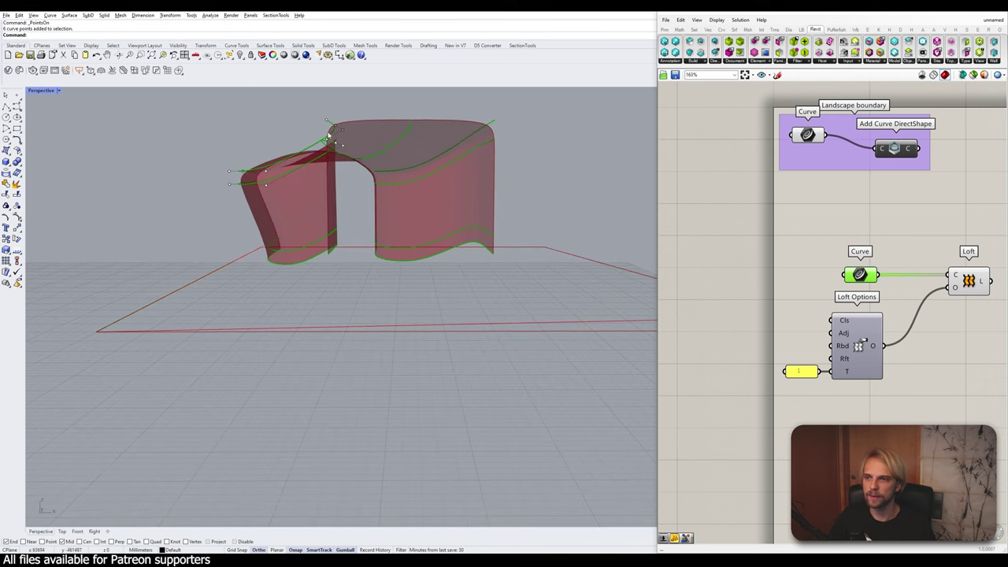
pyautogui.moveTo(329, 135); pyautogui.dragTo(322, 320, button='right')
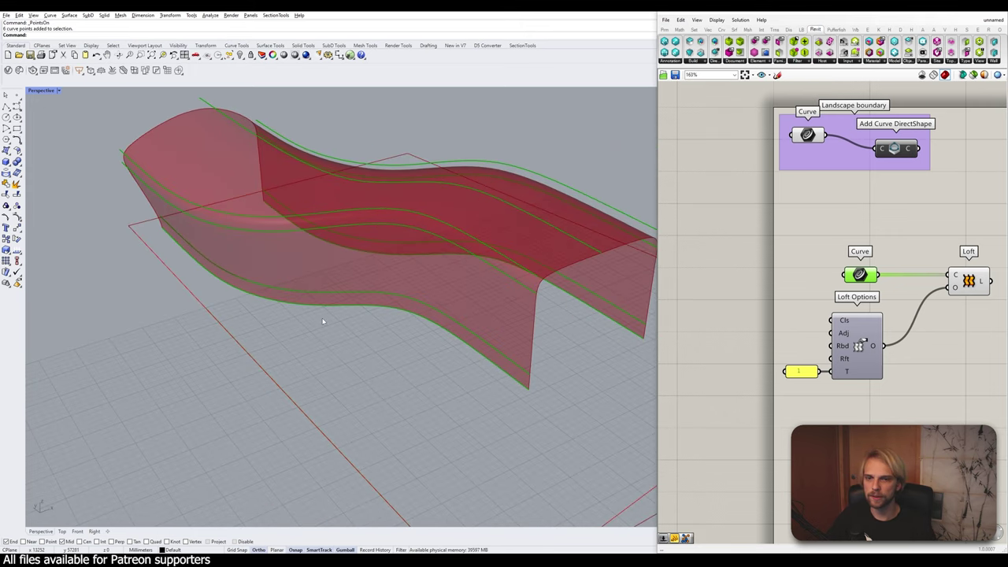
# - Align the Curve parameter level with the Loft component's curve input and deselect it
pyautogui.moveTo(742, 272); pyautogui.dragTo(737, 272, button='right')
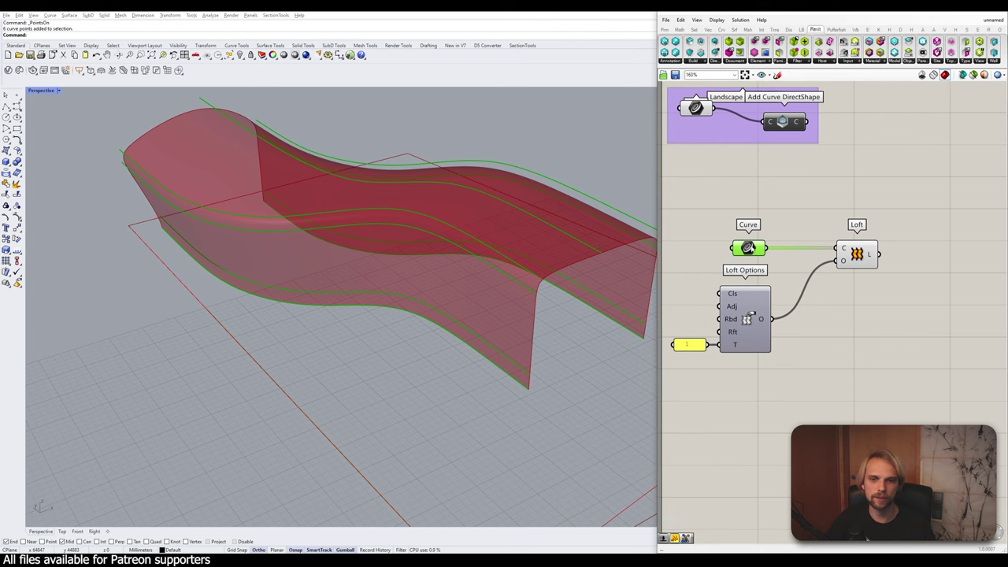
pyautogui.moveTo(751, 251); pyautogui.dragTo(746, 244)
pyautogui.click(874, 317)
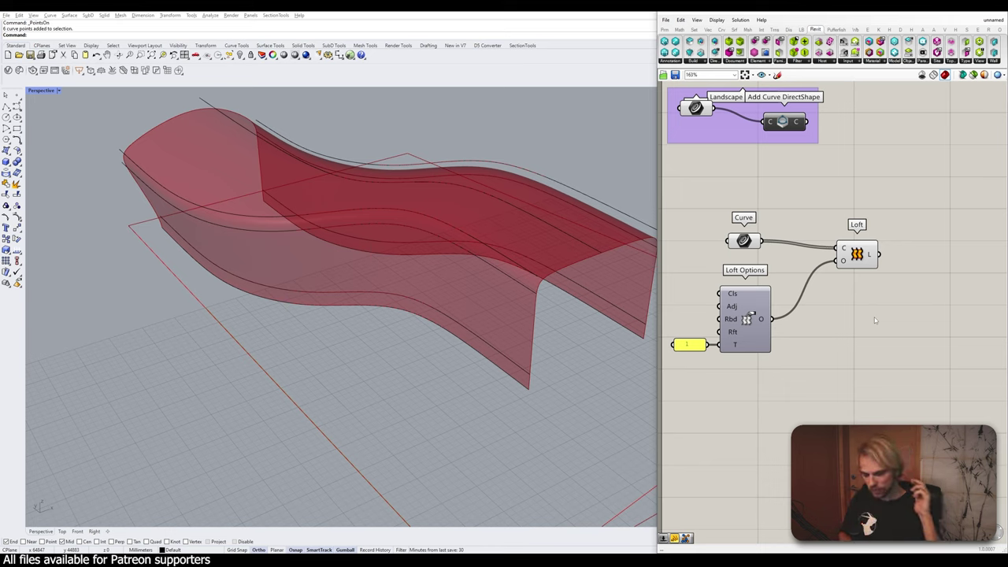
pyautogui.moveTo(748, 246); pyautogui.dragTo(749, 255)
pyautogui.click(783, 211)
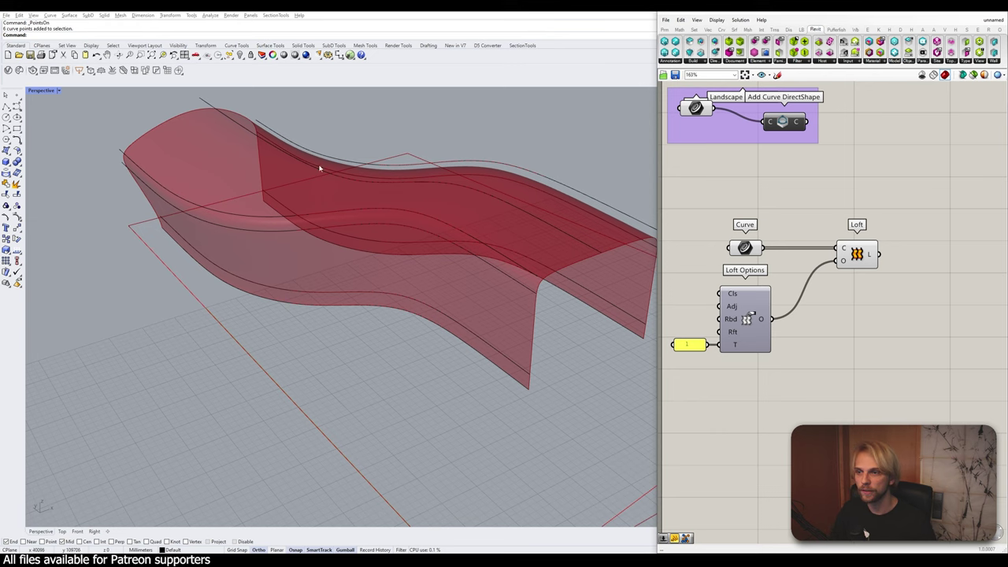
pyautogui.moveTo(314, 212); pyautogui.dragTo(275, 238, button='right')
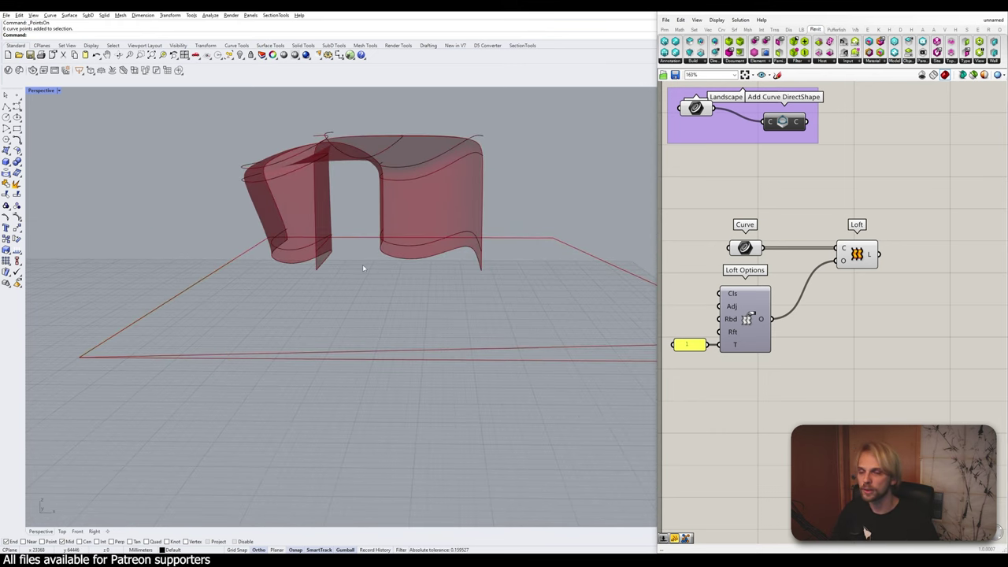
# - Loft a Rhino surface between the two ground-level edge curves on opposite sides of the form
pyautogui.moveTo(344, 259); pyautogui.dragTo(329, 257, button='right')
pyautogui.click(311, 264)
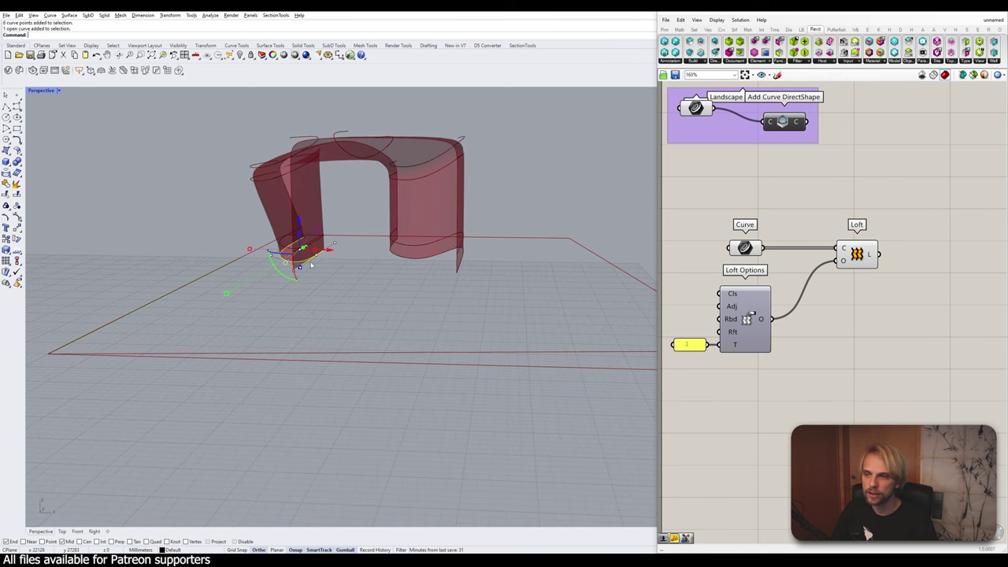
pyautogui.keyDown('shift'); pyautogui.click(422, 261); pyautogui.keyUp('shift')
pyautogui.write('loft')
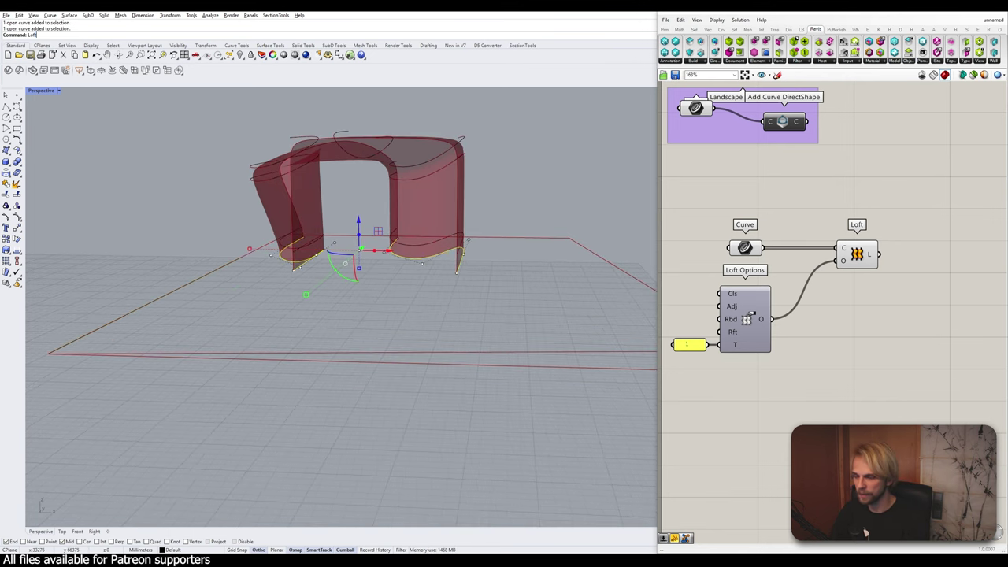
pyautogui.press('Return')
pyautogui.press('Return')
# - Set the Perspective viewport's display mode to Shaded
pyautogui.click(58, 90)
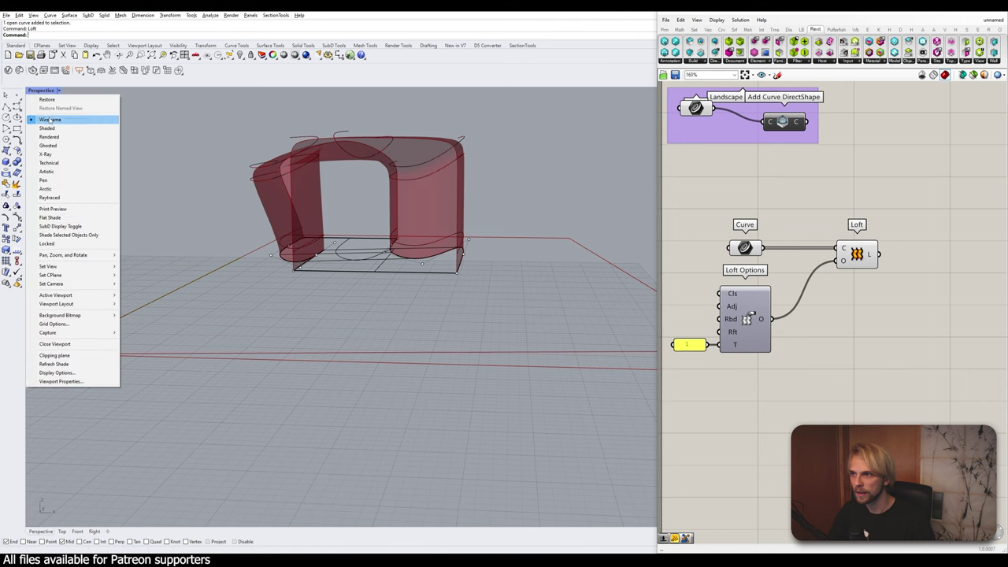
pyautogui.click(79, 127)
pyautogui.moveTo(299, 175)
pyautogui.mouseDown(button='right')
pyautogui.moveTo(315, 255)
pyautogui.moveTo(382, 297)
pyautogui.mouseUp(button='right')
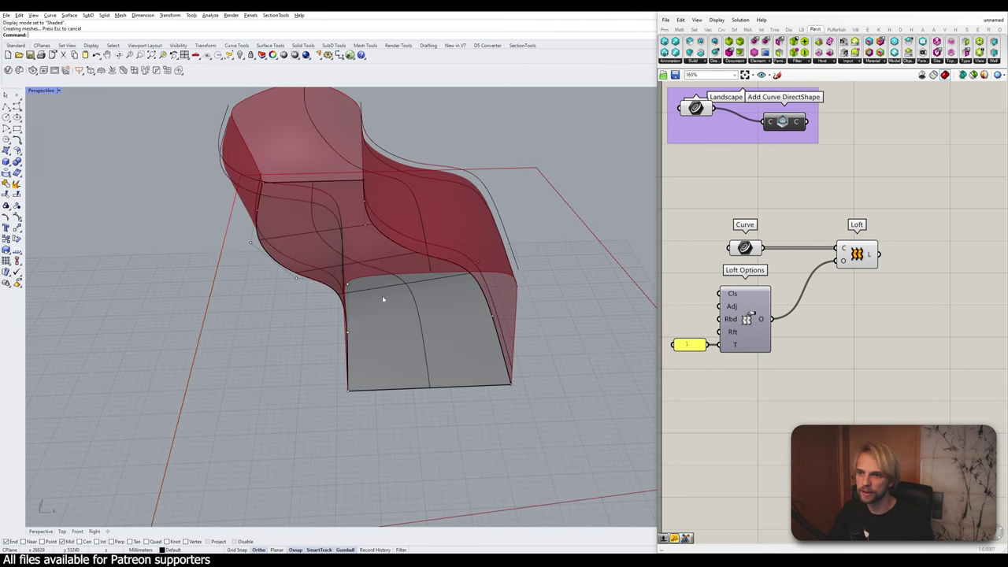
# - Delete the trial Rhino floor surface spanning the two ground-level curves
pyautogui.click(445, 373)
pyautogui.click(408, 456)
pyautogui.moveTo(408, 456); pyautogui.dragTo(529, 336, button='right')
pyautogui.click(516, 320)
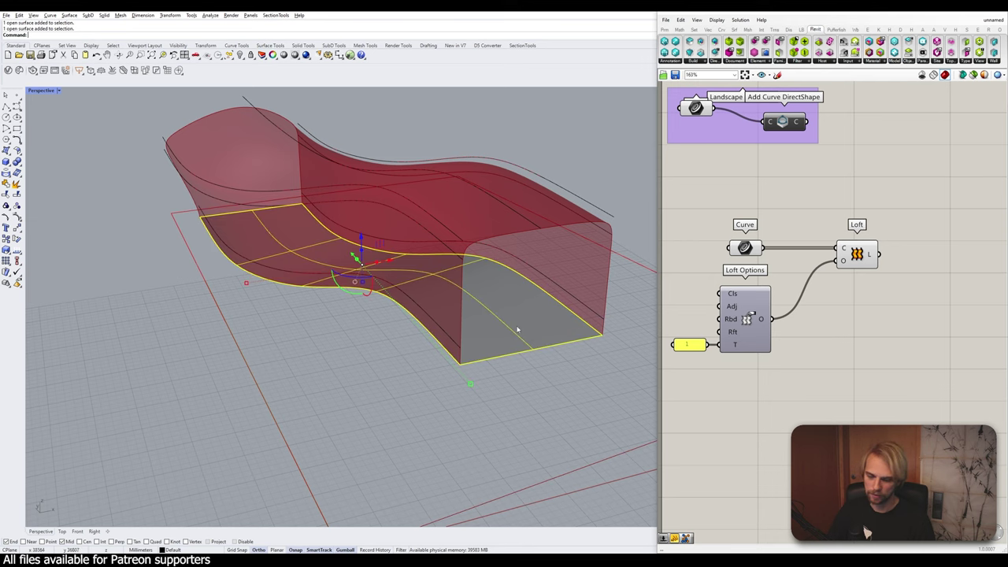
pyautogui.press('Delete')
# - Move the Loft component, Loft Options and its type panel down to free space beside the Curve parameter
pyautogui.moveTo(836, 266); pyautogui.dragTo(843, 261)
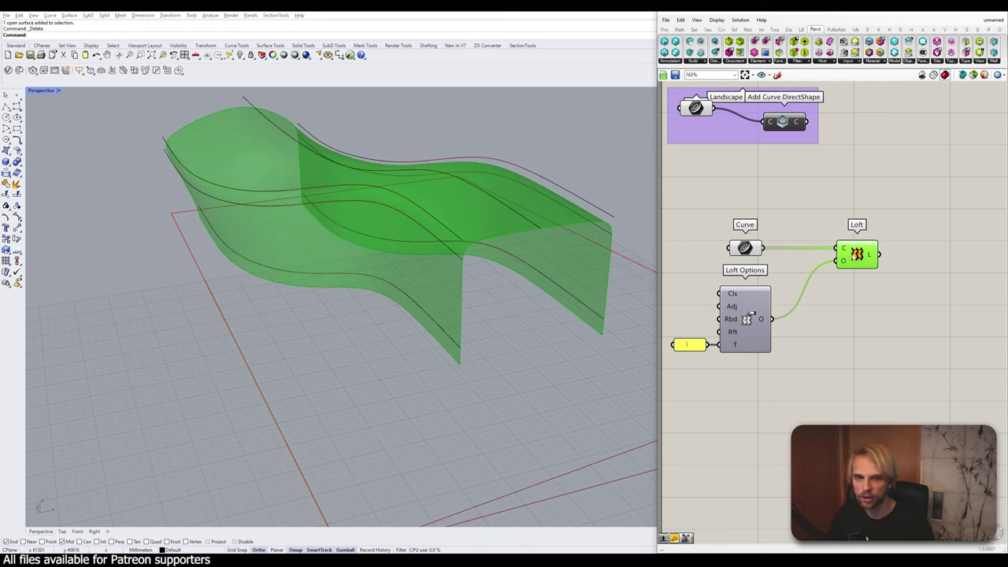
pyautogui.moveTo(886, 374); pyautogui.dragTo(674, 271)
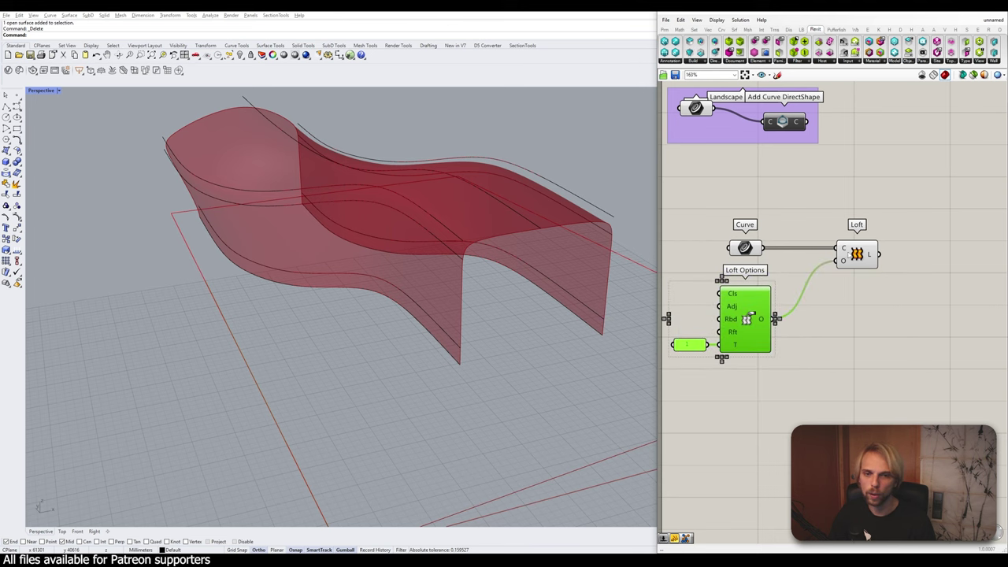
pyautogui.keyDown('shift'); pyautogui.click(860, 255); pyautogui.keyUp('shift')
pyautogui.moveTo(751, 314); pyautogui.dragTo(751, 407)
pyautogui.click(738, 306)
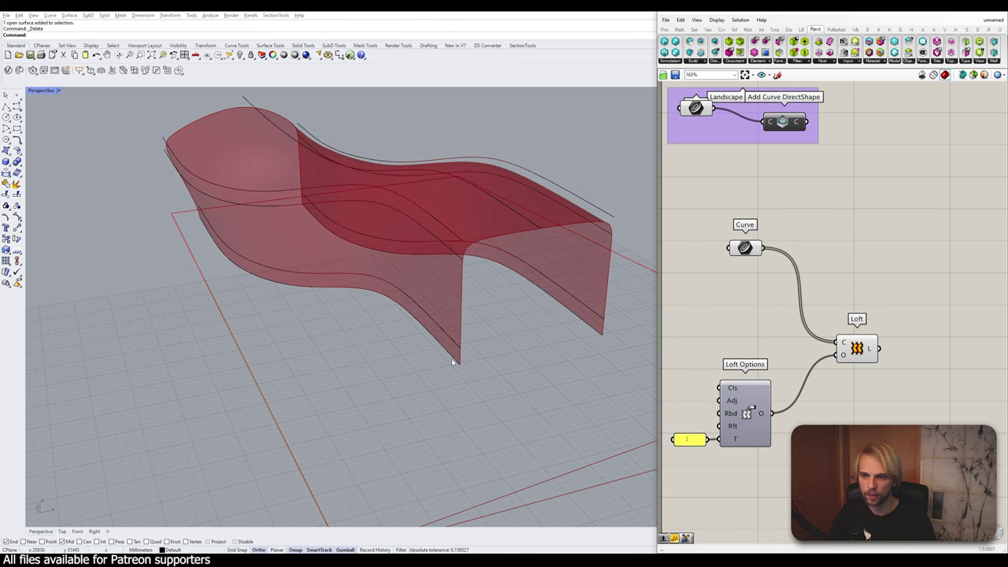
# - Highlight the two ground-level curves in Rhino to examine them as the floor's boundaries
pyautogui.moveTo(594, 334); pyautogui.dragTo(573, 334, button='right')
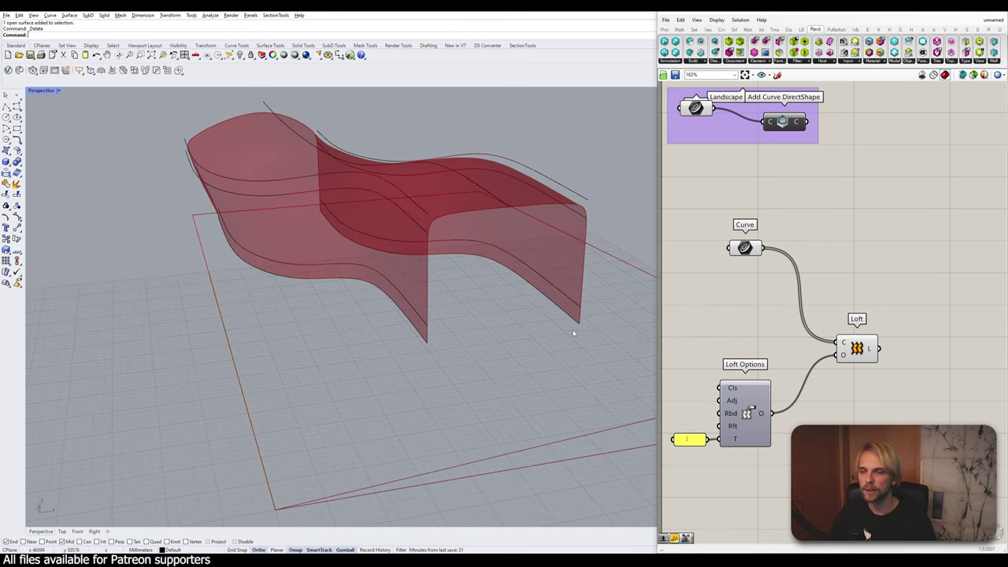
pyautogui.click(570, 317)
pyautogui.click(420, 337)
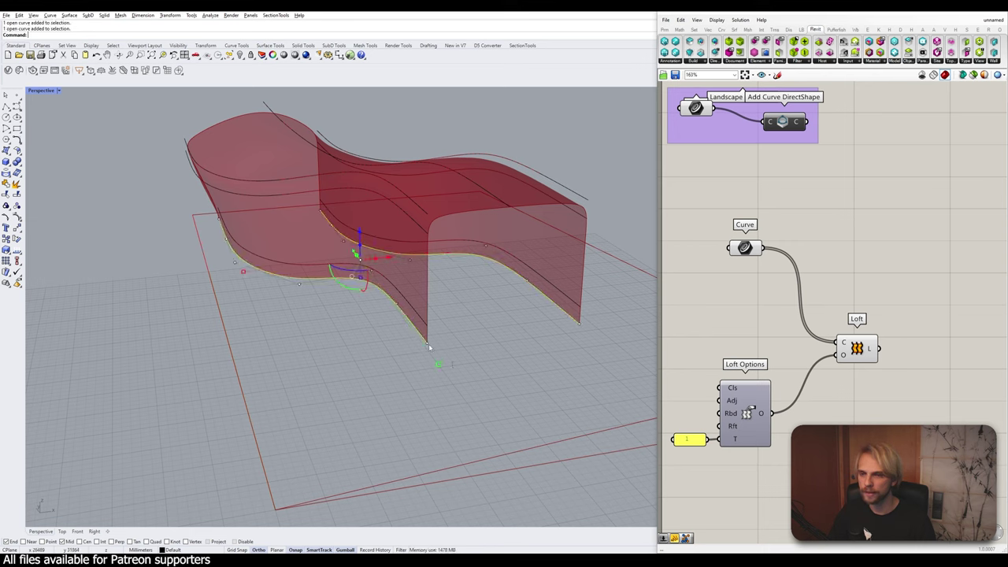
pyautogui.click(519, 350)
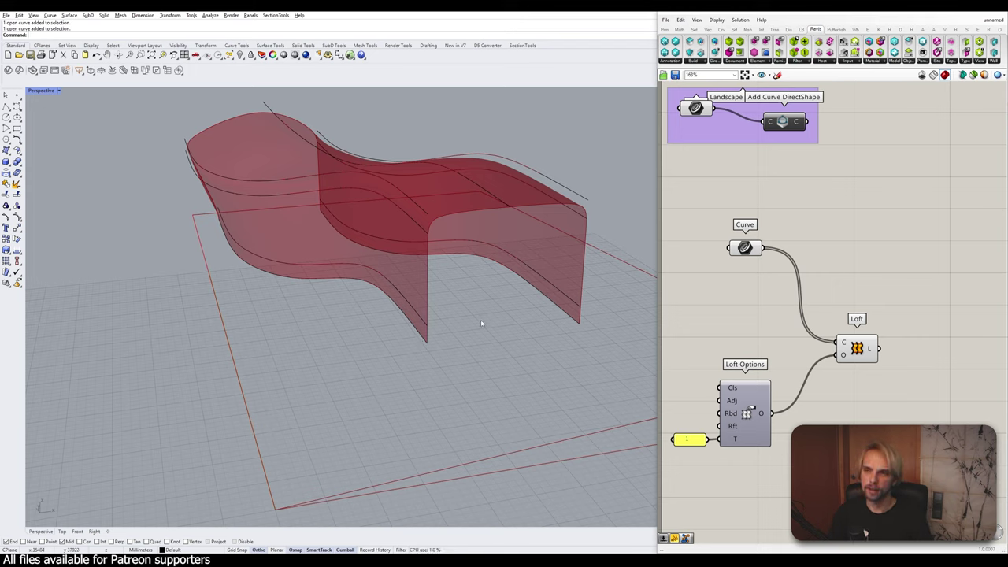
pyautogui.click(421, 336)
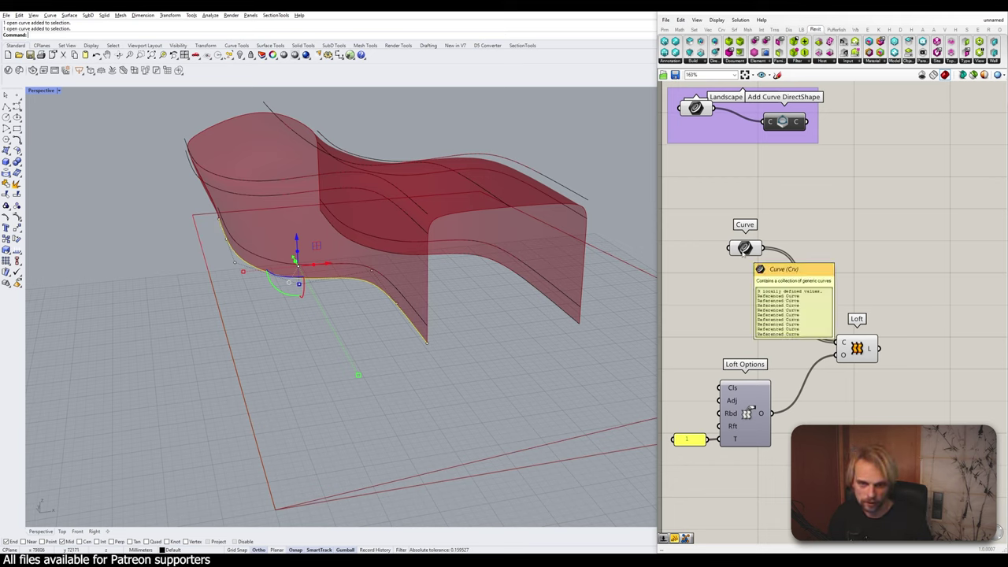
pyautogui.click(567, 320)
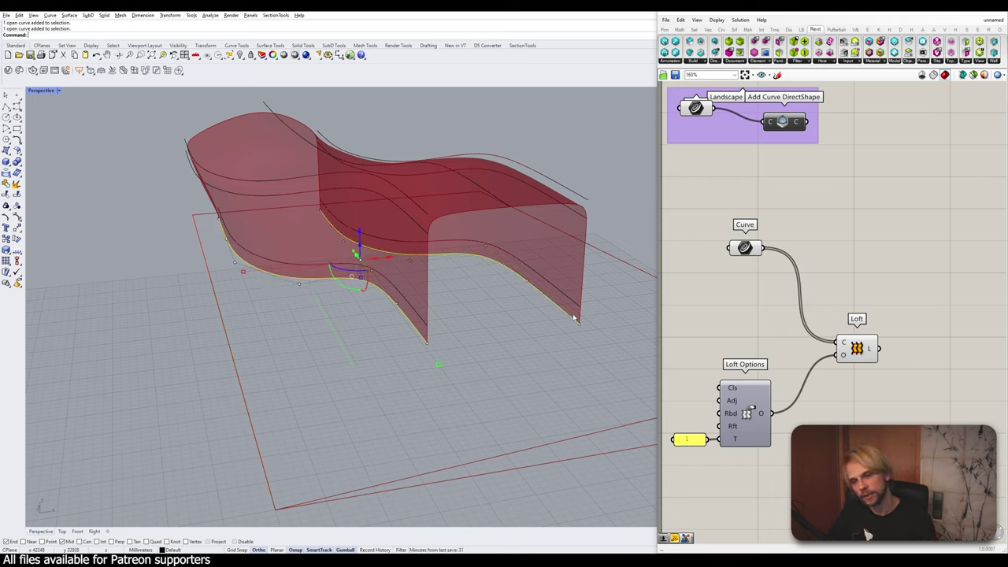
# - Add a List Item component, feed the Curve parameter into its list input and align the two components
pyautogui.doubleClick(861, 235)
pyautogui.write('list item')
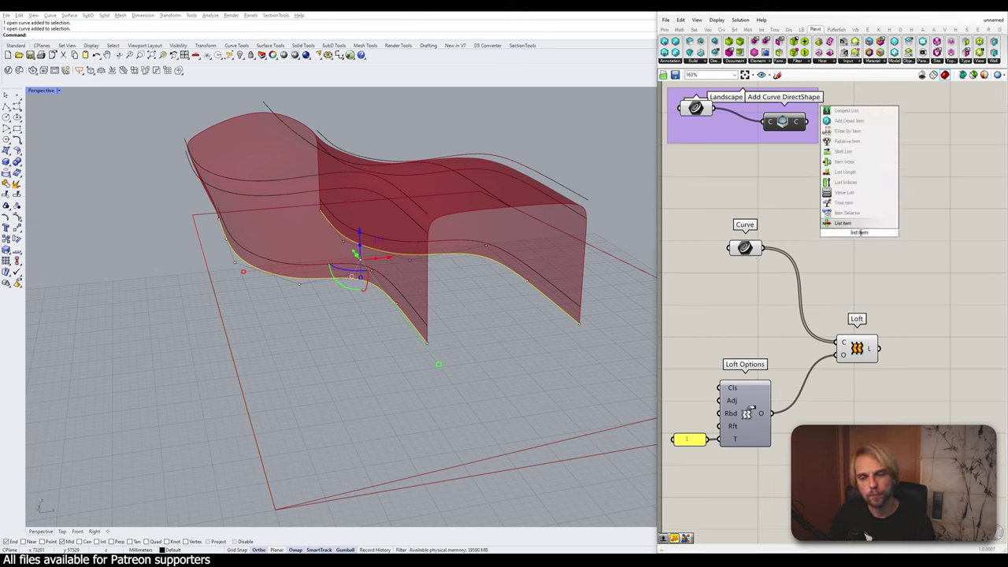
pyautogui.press('Return')
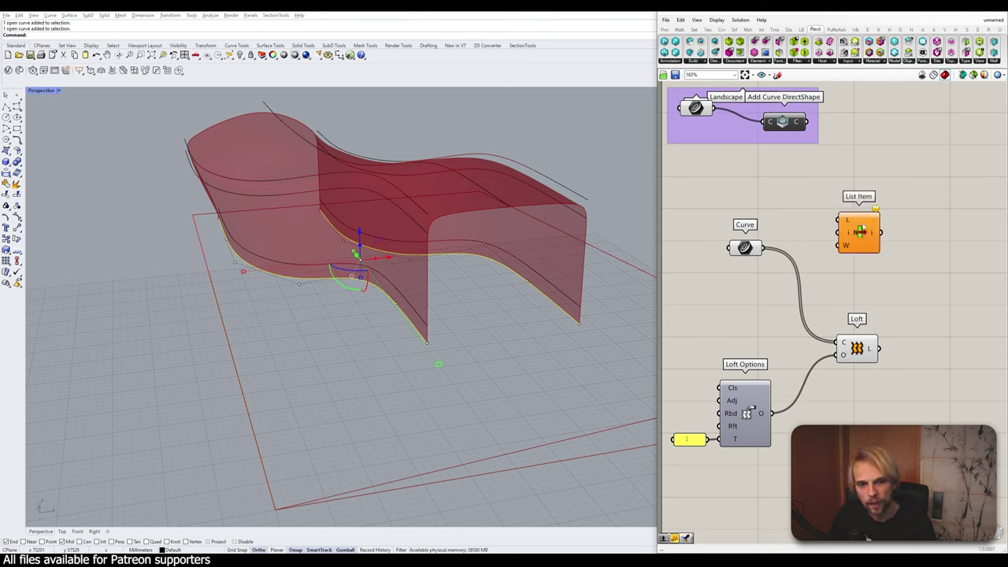
pyautogui.moveTo(762, 248); pyautogui.dragTo(866, 260)
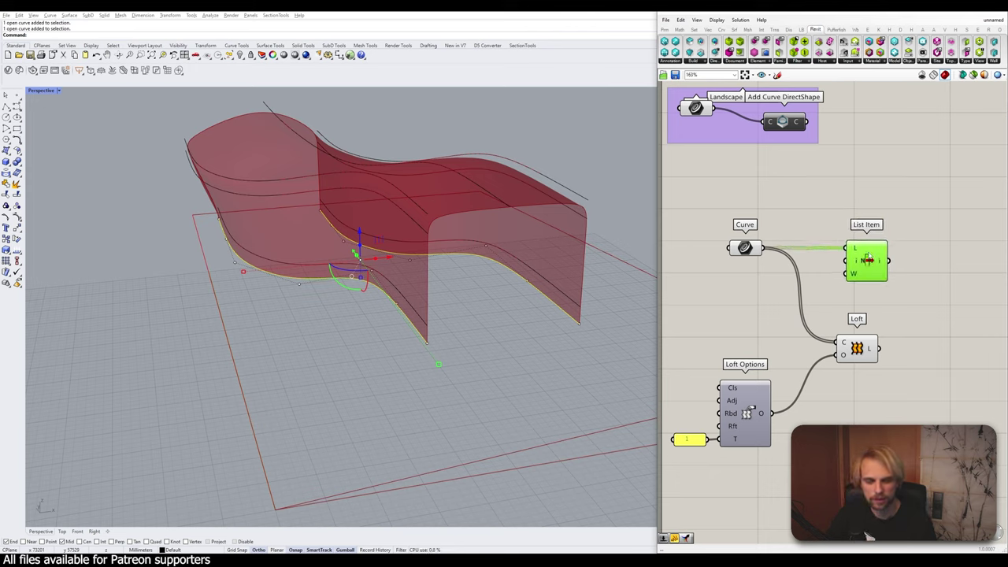
pyautogui.moveTo(744, 248); pyautogui.dragTo(718, 251)
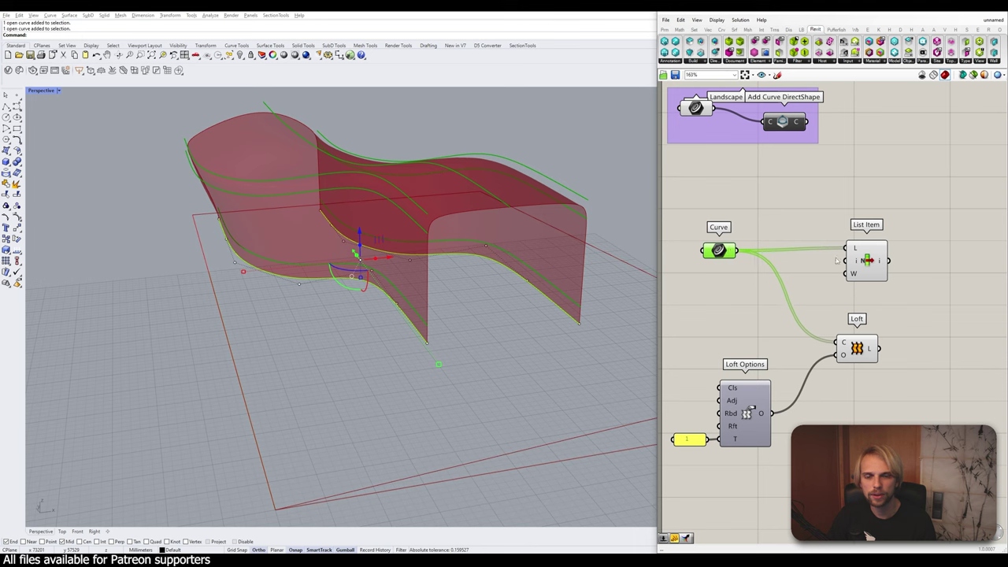
pyautogui.moveTo(866, 260); pyautogui.dragTo(864, 262)
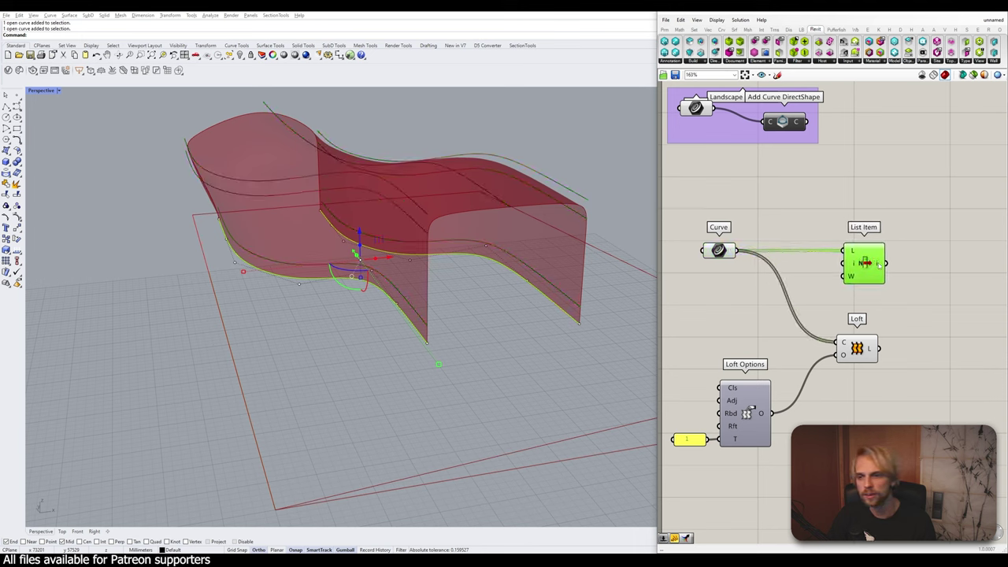
# - Add a -1 output to List Item to extract the last curve along with the first
pyautogui.click(537, 359)
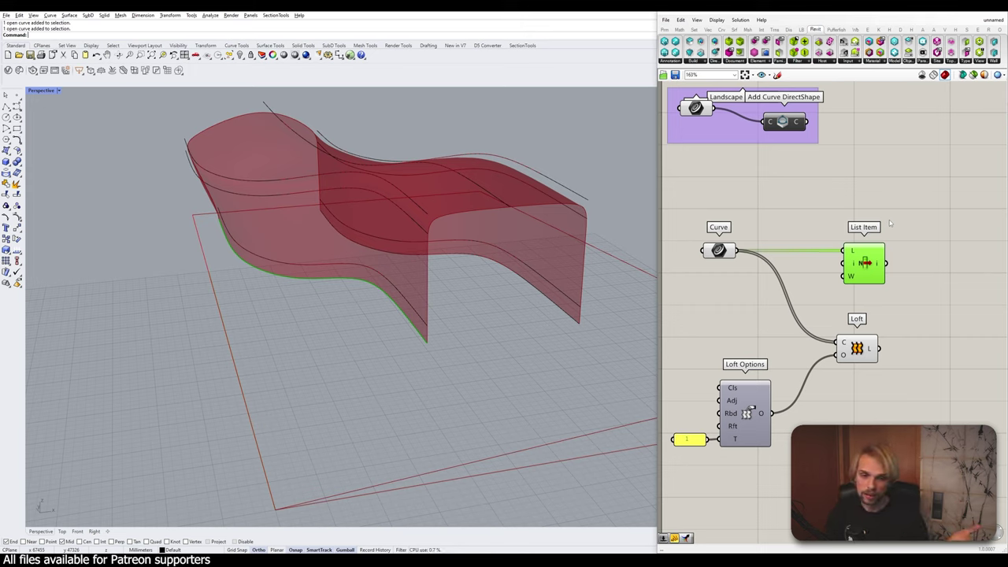
pyautogui.scroll(5, 888, 227)
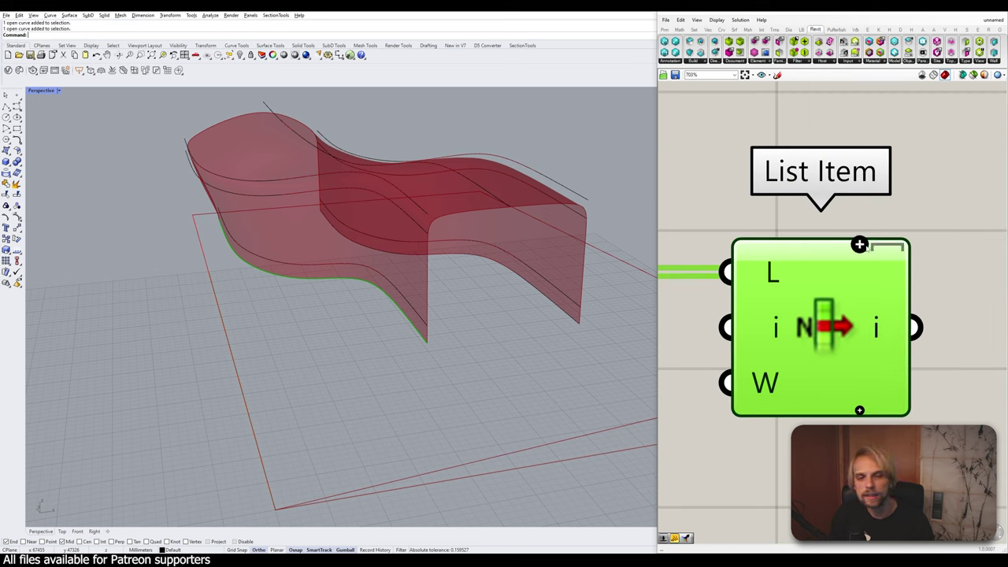
pyautogui.click(859, 244)
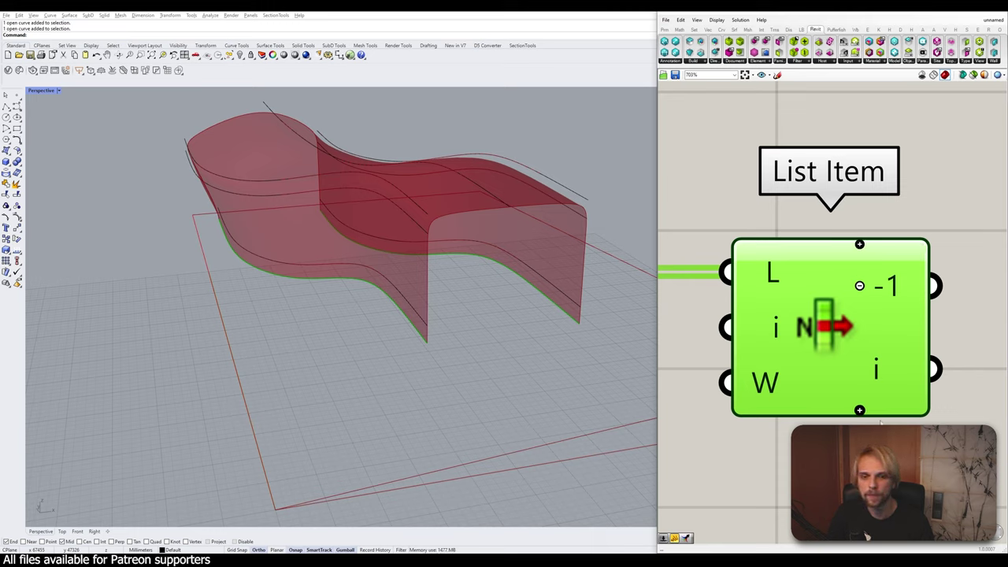
pyautogui.scroll(-4, 891, 248)
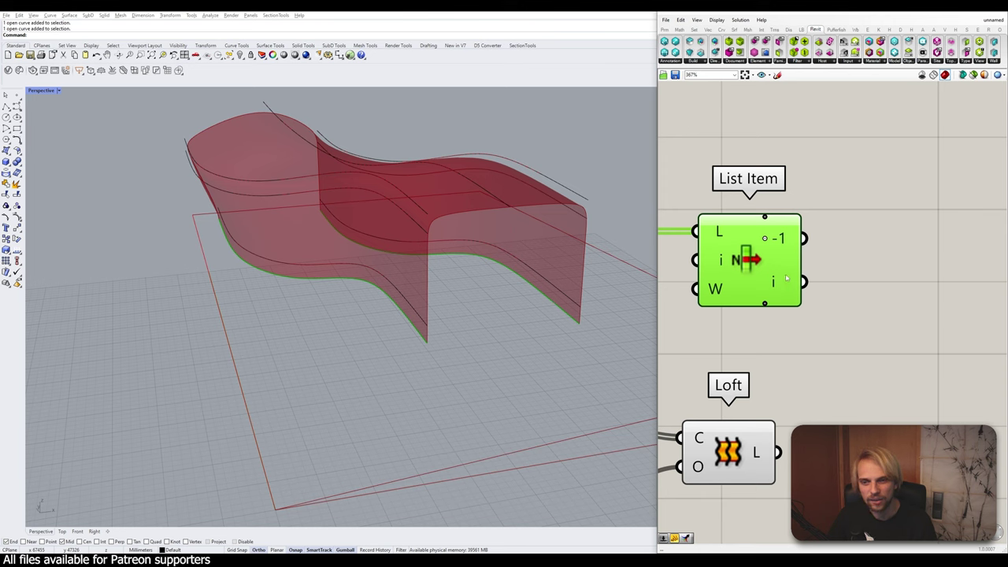
pyautogui.scroll(-4, 787, 275)
# - Add a second Loft component beside List Item and connect both the -1 and i outputs to its curve input
pyautogui.doubleClick(844, 270)
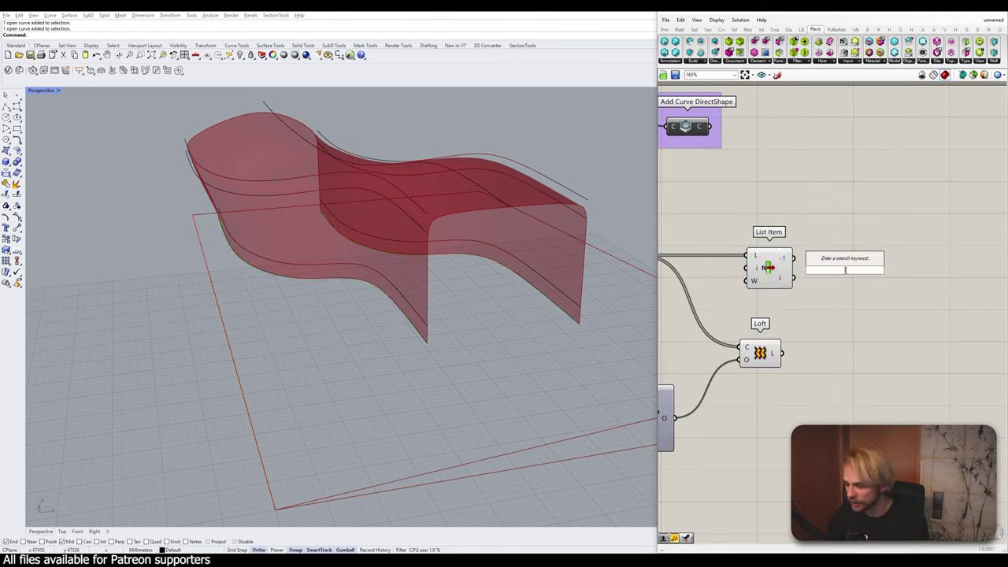
pyautogui.write('loft')
pyautogui.press('Return')
pyautogui.scroll(3, 796, 261)
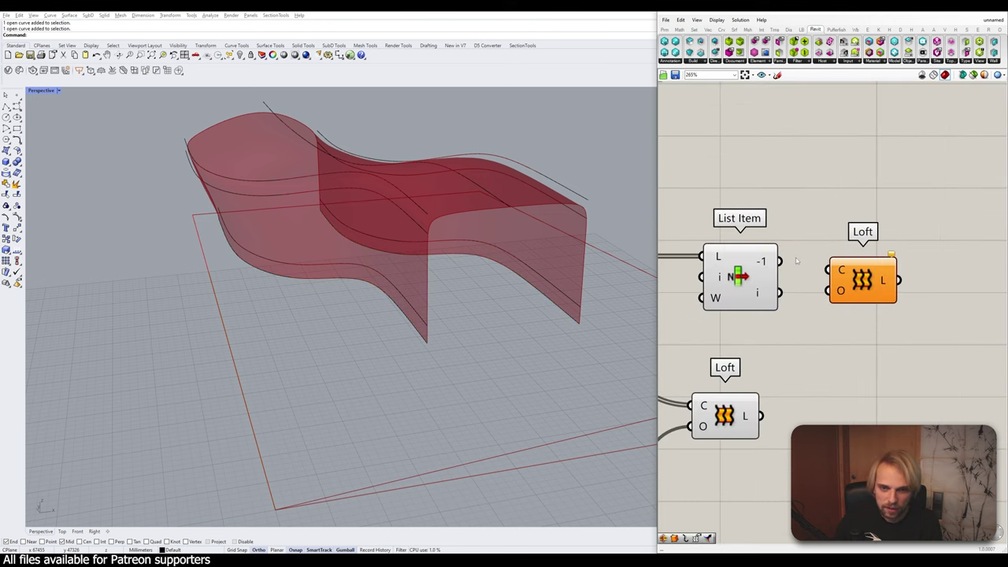
pyautogui.moveTo(779, 260); pyautogui.dragTo(828, 270)
pyautogui.keyDown('shift'); pyautogui.moveTo(779, 293); pyautogui.dragTo(868, 291); pyautogui.keyUp('shift')
pyautogui.click(868, 259)
pyautogui.click(862, 262)
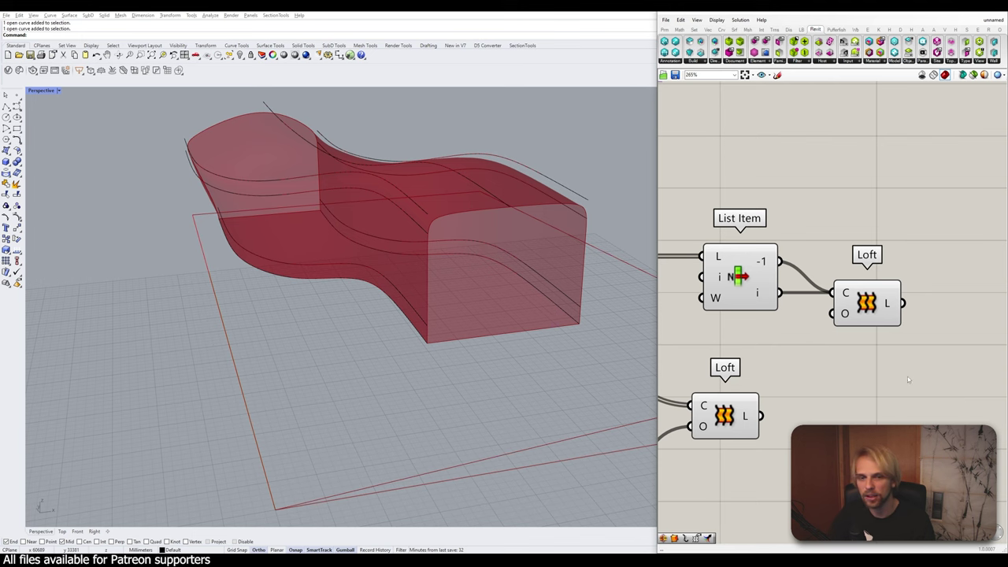
# - Place the original Loft under the new one and line up Loft Options and its panel with the original Loft
pyautogui.scroll(-3, 835, 142)
pyautogui.moveTo(767, 304); pyautogui.dragTo(854, 306)
pyautogui.click(712, 303)
pyautogui.moveTo(708, 303); pyautogui.dragTo(840, 261, button='right')
pyautogui.moveTo(817, 392); pyautogui.dragTo(811, 259)
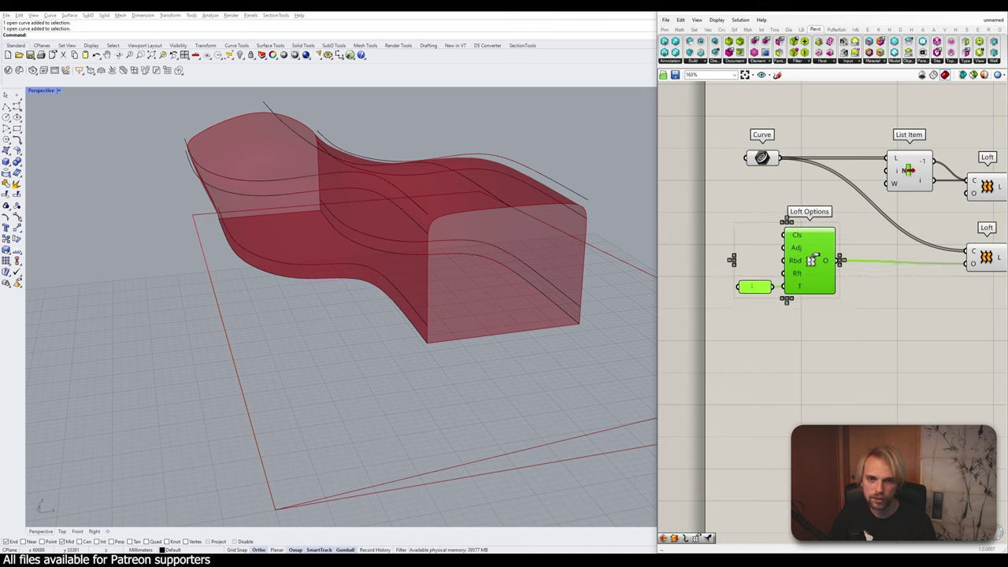
pyautogui.click(872, 290)
pyautogui.moveTo(872, 291); pyautogui.dragTo(714, 255, button='right')
pyautogui.moveTo(795, 171); pyautogui.dragTo(747, 213, button='right')
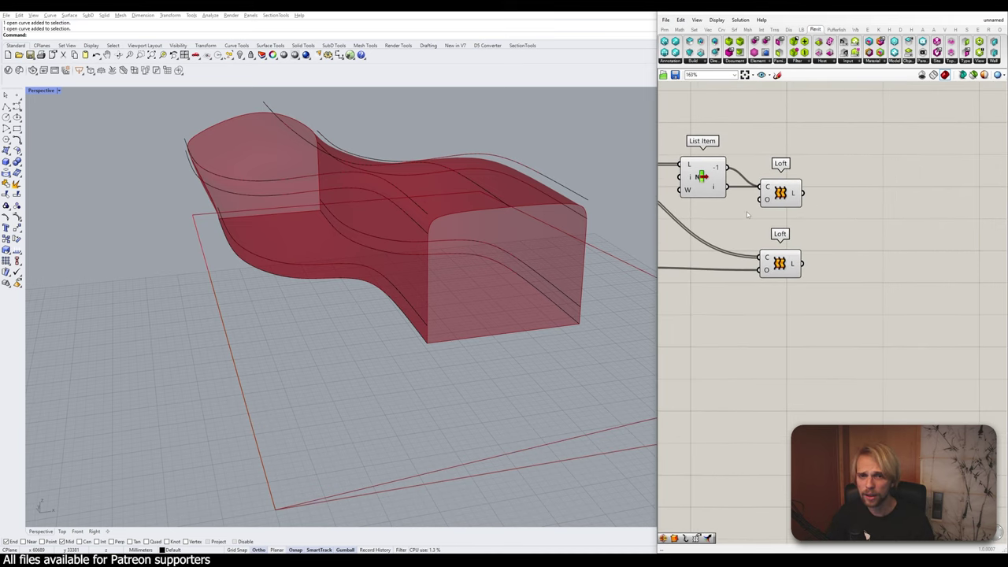
# - Add a Merge component and connect the floor Loft to D1 and the original Loft to D2
pyautogui.click(779, 193)
pyautogui.click(843, 196)
pyautogui.doubleClick(849, 195)
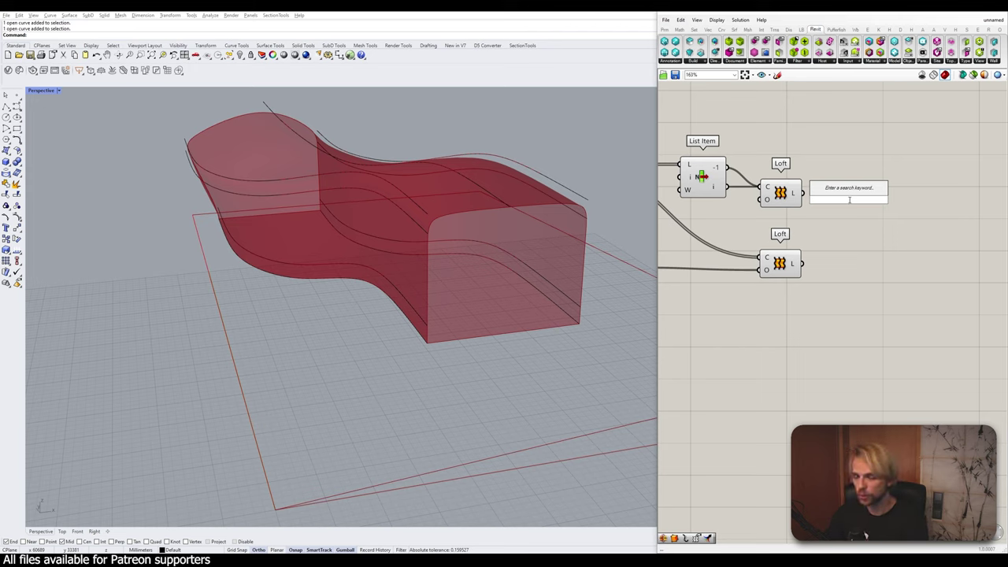
pyautogui.write('merge')
pyautogui.press('Return')
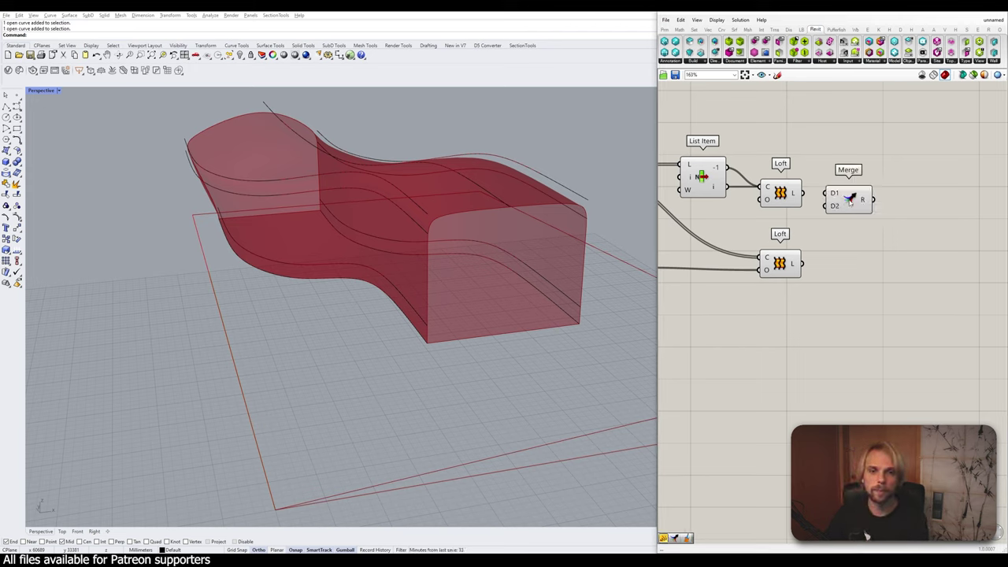
pyautogui.moveTo(848, 200); pyautogui.dragTo(858, 218)
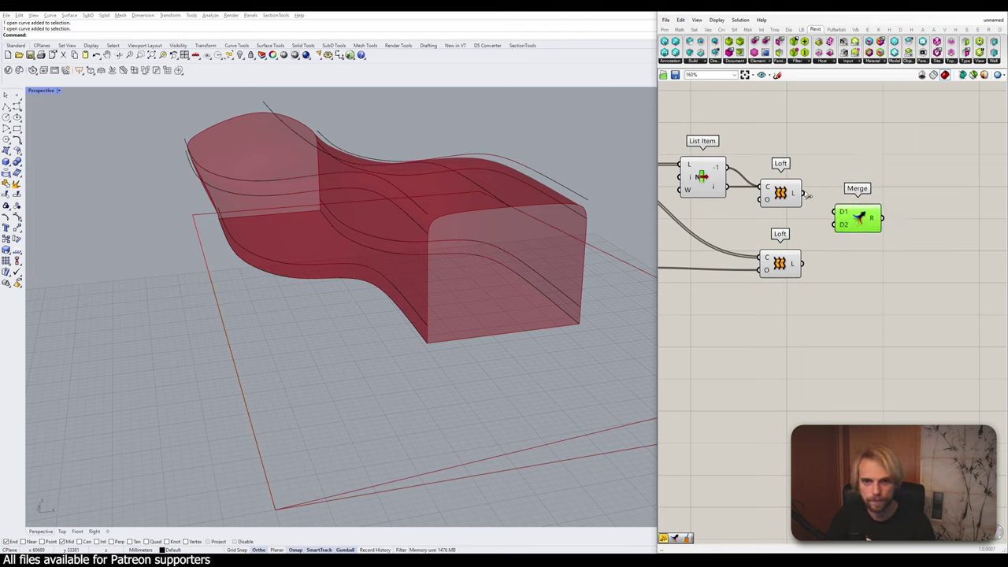
pyautogui.moveTo(809, 195); pyautogui.dragTo(835, 212)
pyautogui.moveTo(809, 267); pyautogui.dragTo(836, 224)
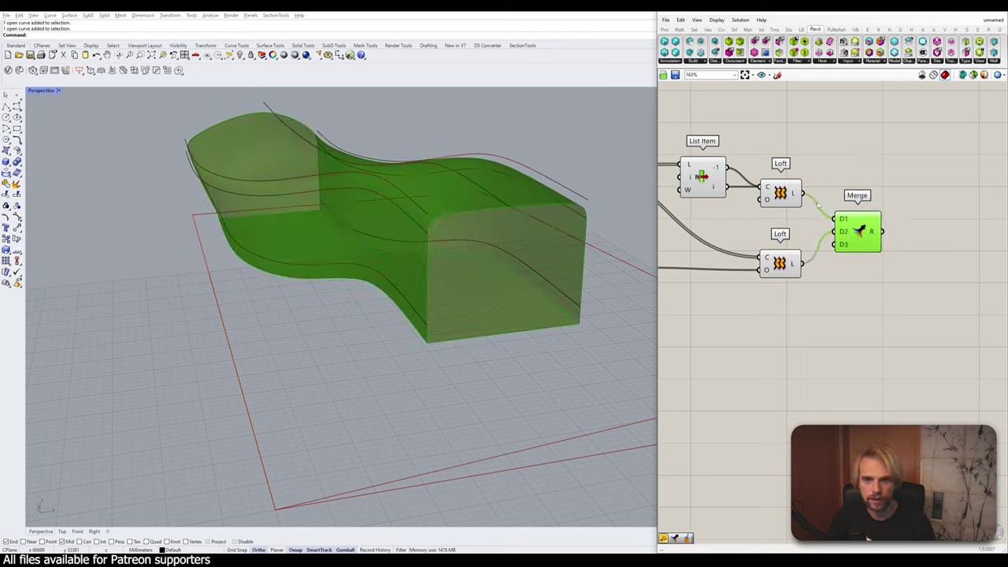
# - Examine the Merge component's inputs and highlight the Loft components feeding it to check their surfaces
pyautogui.scroll(2, 843, 244)
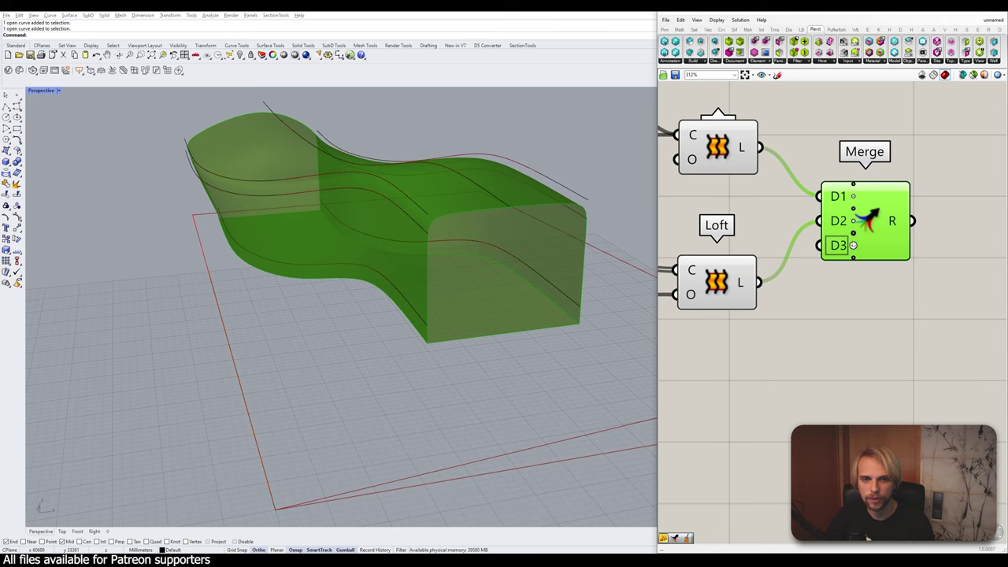
pyautogui.scroll(3, 850, 242)
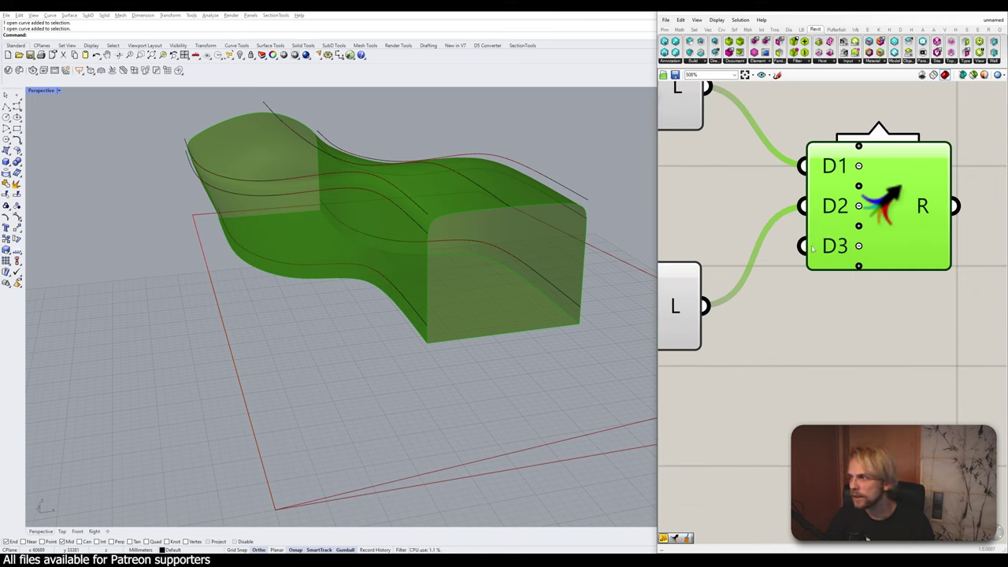
pyautogui.scroll(-4, 815, 236)
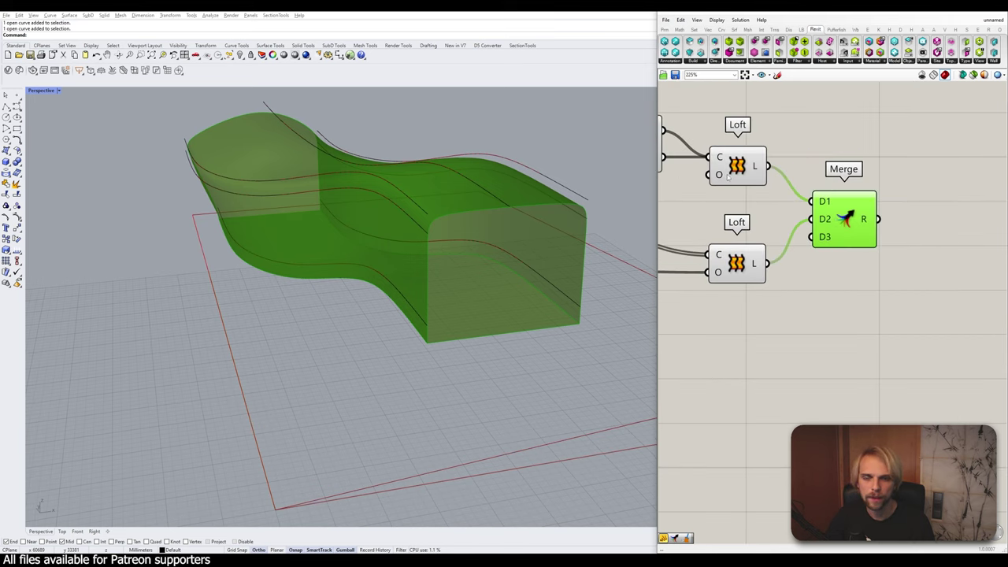
pyautogui.click(728, 178)
pyautogui.click(745, 268)
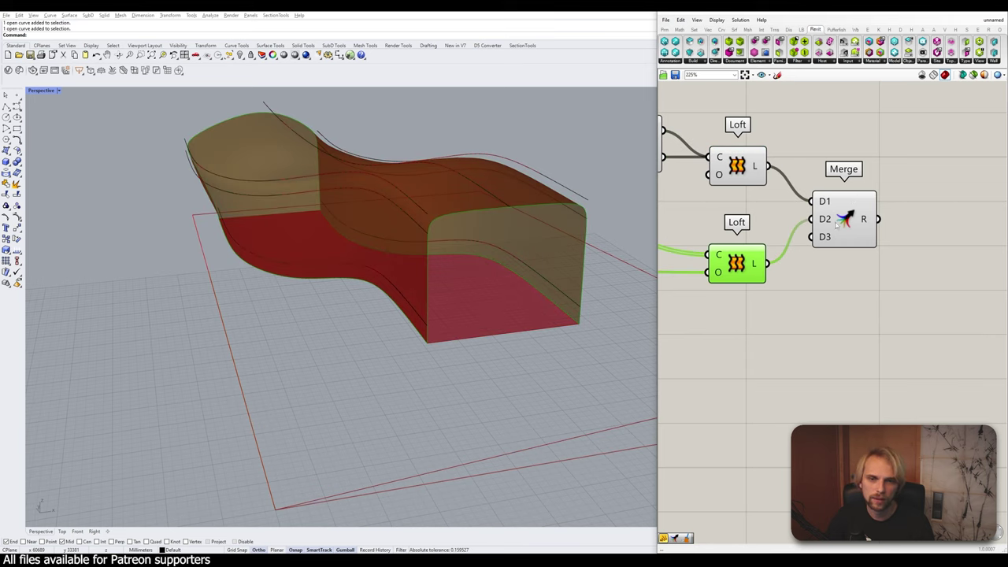
# - Remove the unused D3 input from the Merge component
pyautogui.click(822, 257)
pyautogui.scroll(-2, 837, 236)
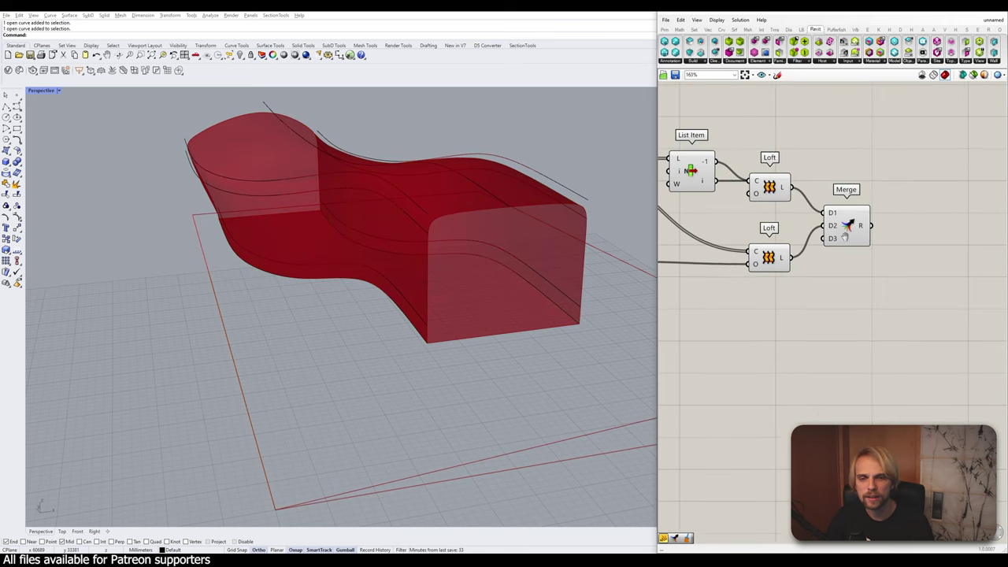
pyautogui.moveTo(842, 237); pyautogui.dragTo(890, 246, button='right')
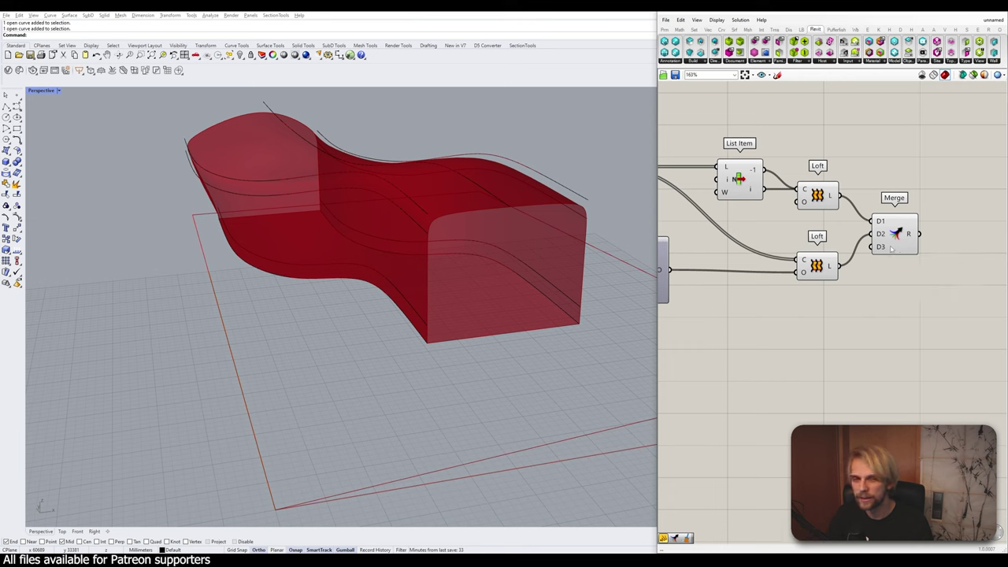
pyautogui.scroll(3, 889, 247)
pyautogui.scroll(2, 890, 249)
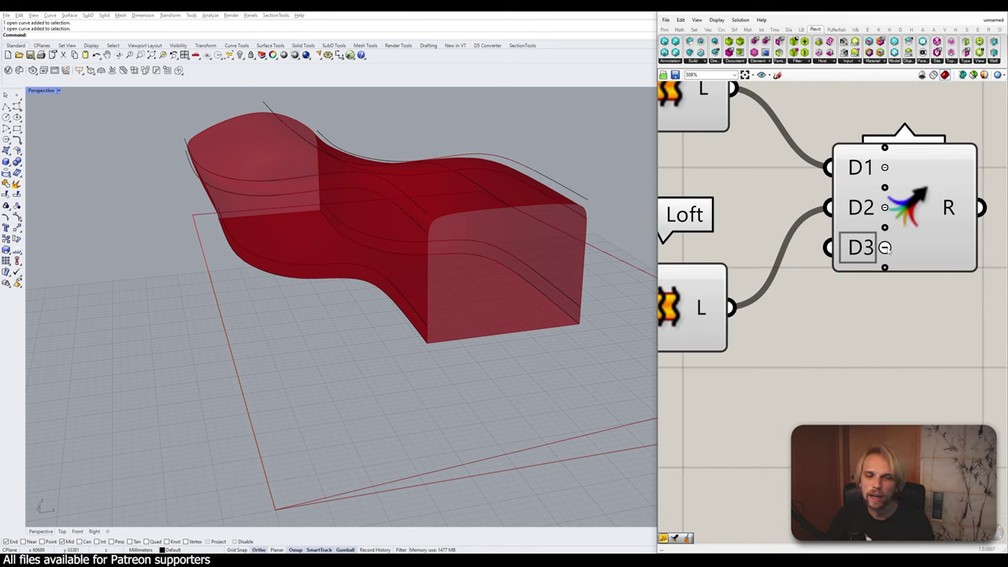
pyautogui.click(884, 247)
pyautogui.scroll(-4, 886, 246)
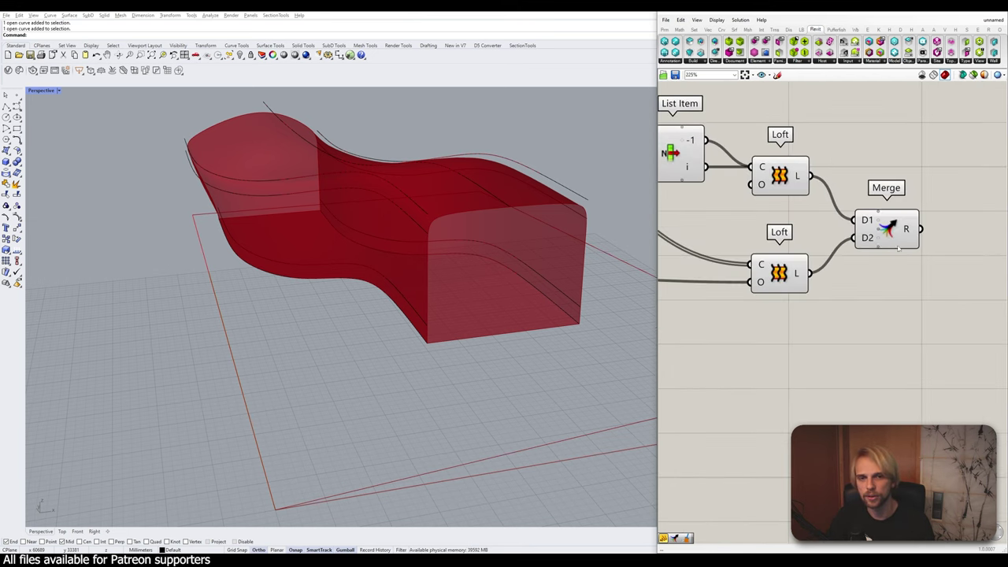
pyautogui.click(900, 241)
pyautogui.click(903, 241)
pyautogui.scroll(-2, 819, 270)
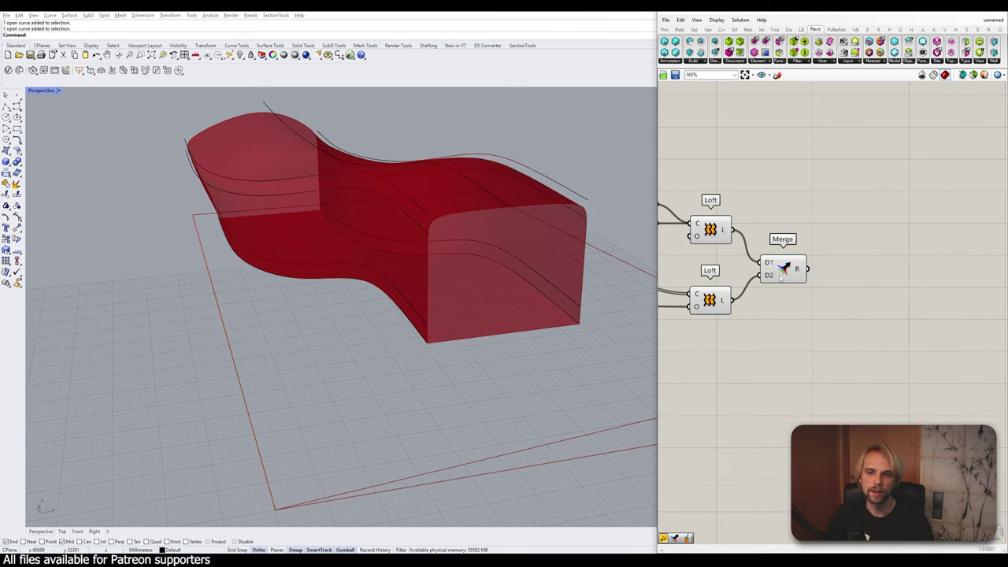
# - Examine the Merge component's result output, checking its data options and the surfaces it holds
pyautogui.moveTo(798, 272)
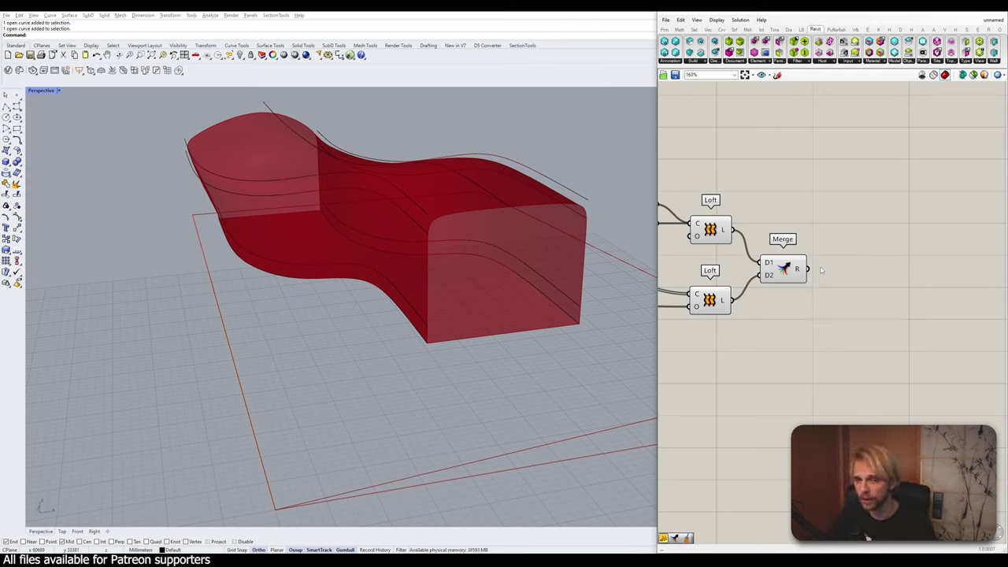
pyautogui.rightClick(801, 271)
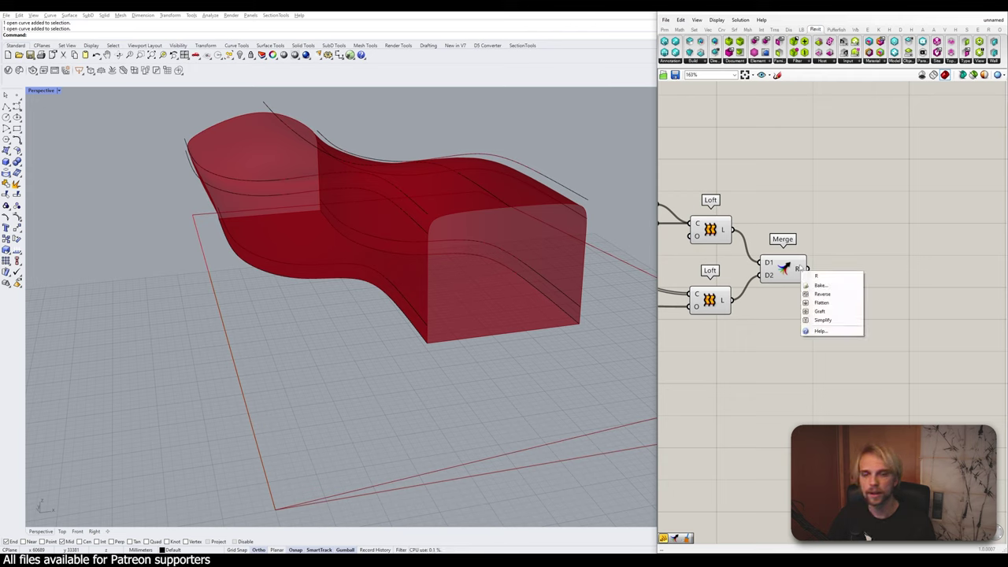
pyautogui.click(823, 304)
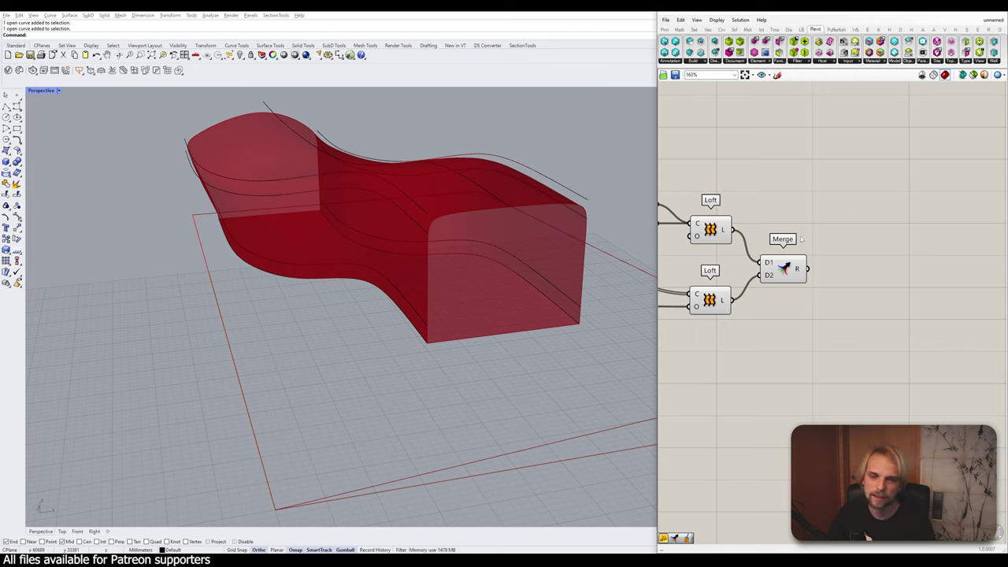
pyautogui.moveTo(803, 269)
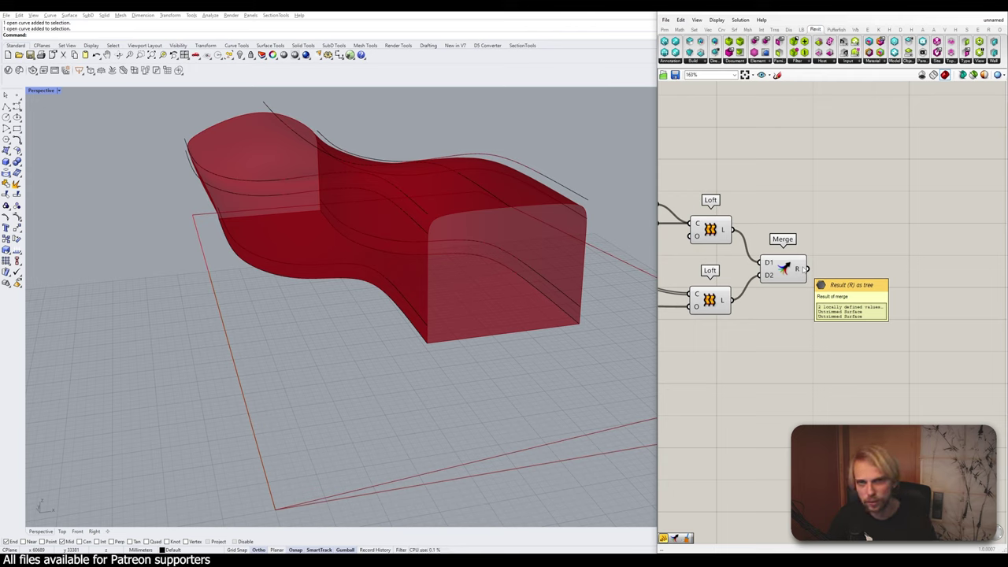
pyautogui.moveTo(803, 268); pyautogui.dragTo(776, 287, button='right')
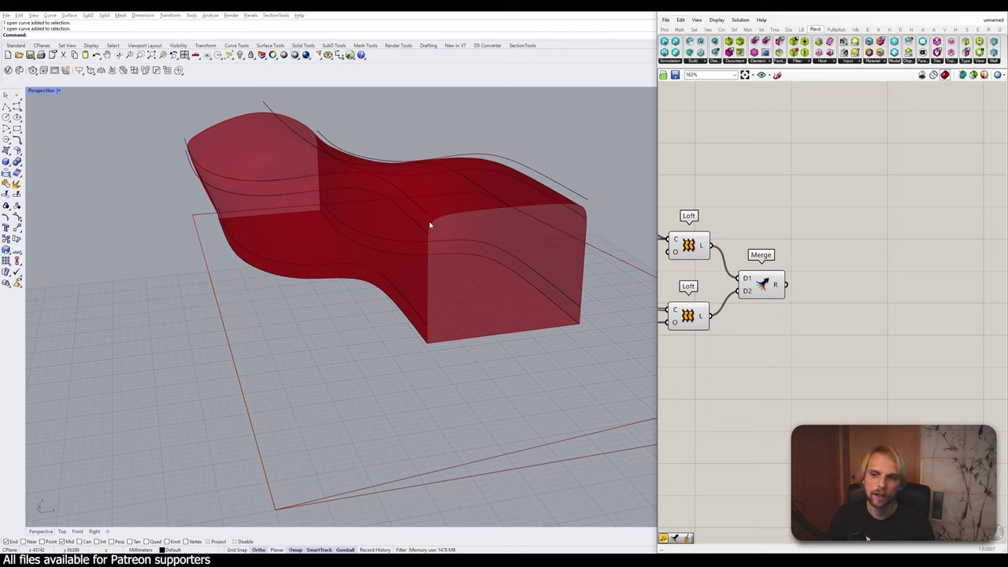
# - Add a Brep Join component beside Merge and connect the Merge result R to its B input
pyautogui.click(762, 284)
pyautogui.doubleClick(840, 286)
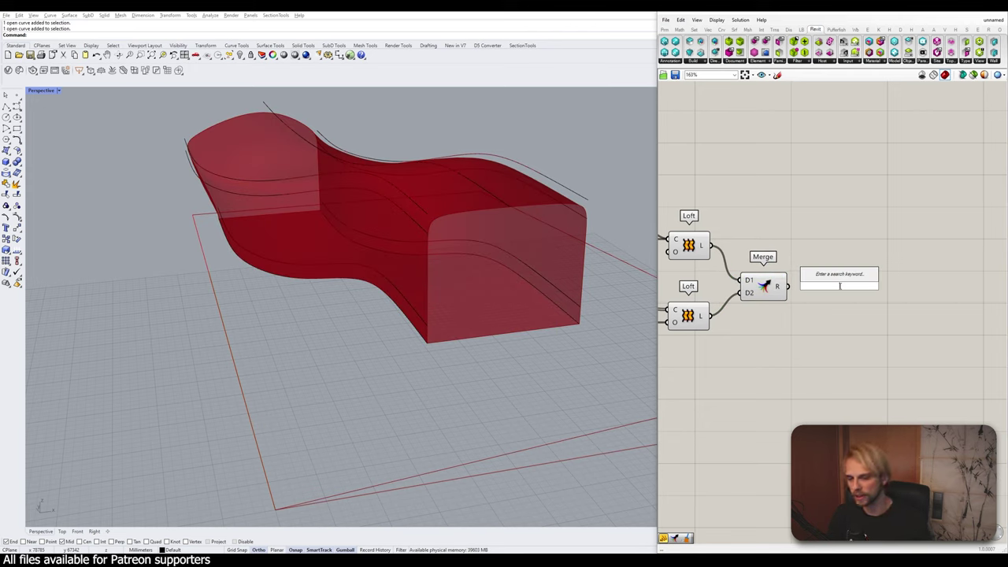
pyautogui.write('brepo')
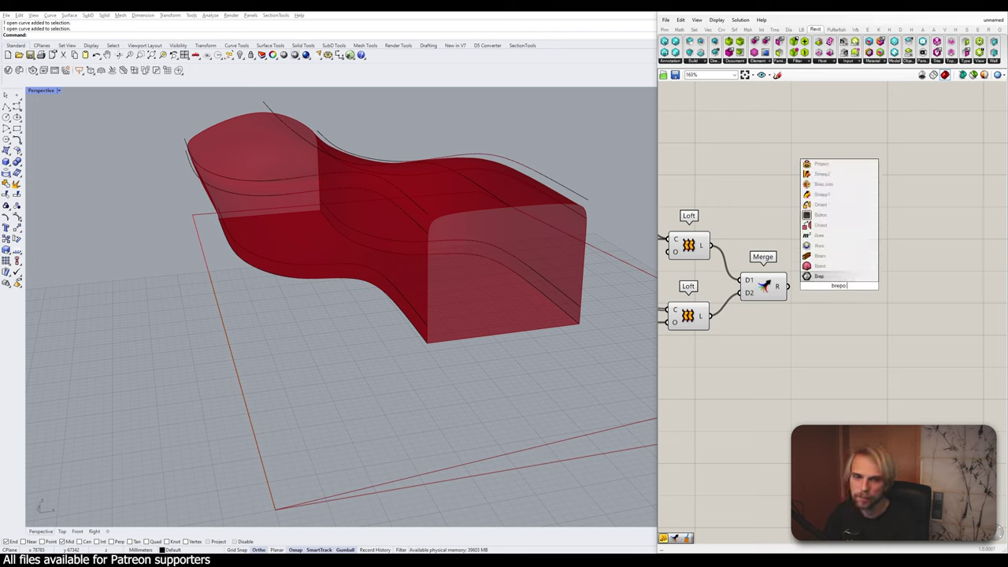
pyautogui.press('BackSpace')
pyautogui.write('joi')
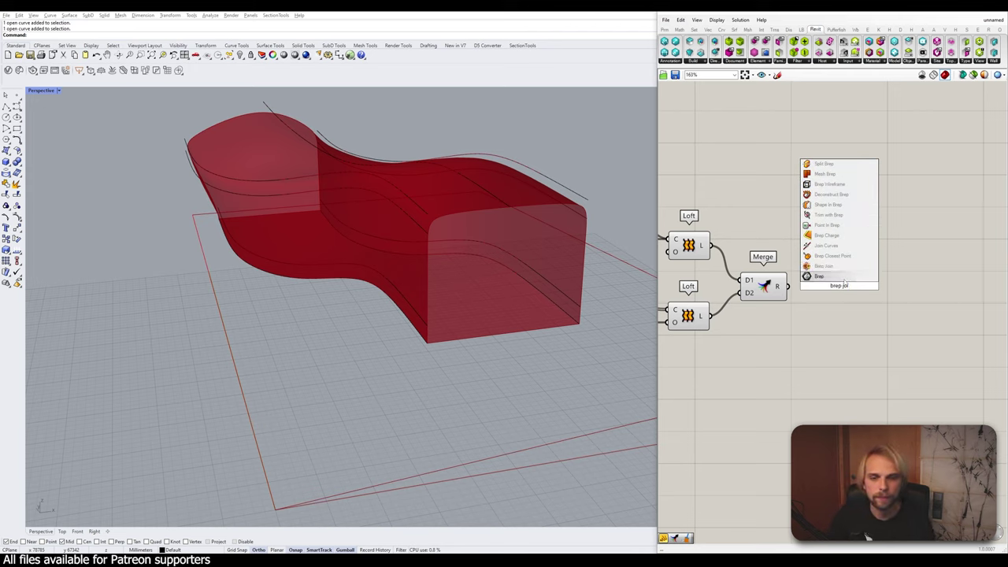
pyautogui.press('Return')
pyautogui.moveTo(788, 286); pyautogui.dragTo(812, 286)
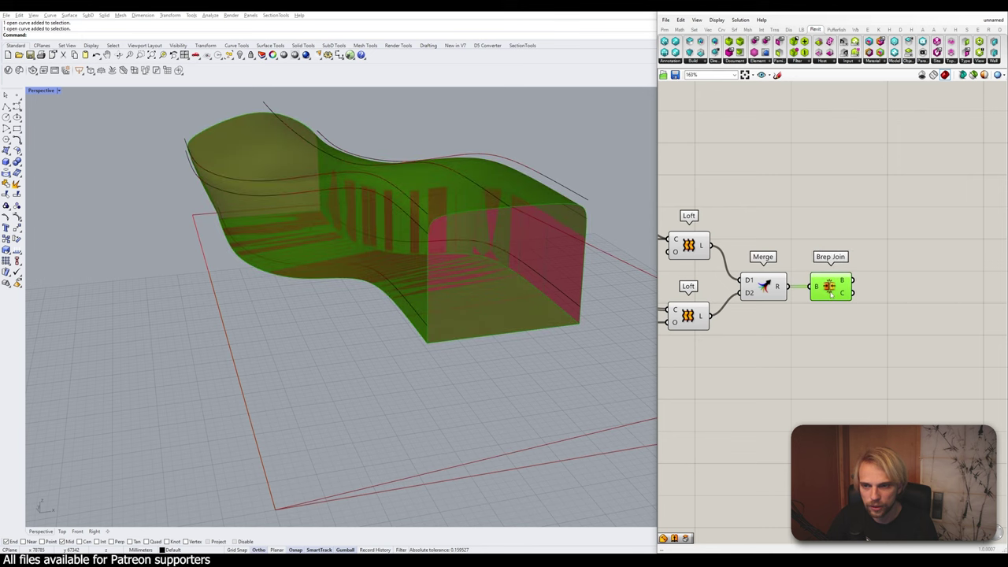
pyautogui.click(713, 335)
# - Turn off the preview of all building-form components before Brep Join, from the Curve parameter through Merge
pyautogui.scroll(-1, 717, 330)
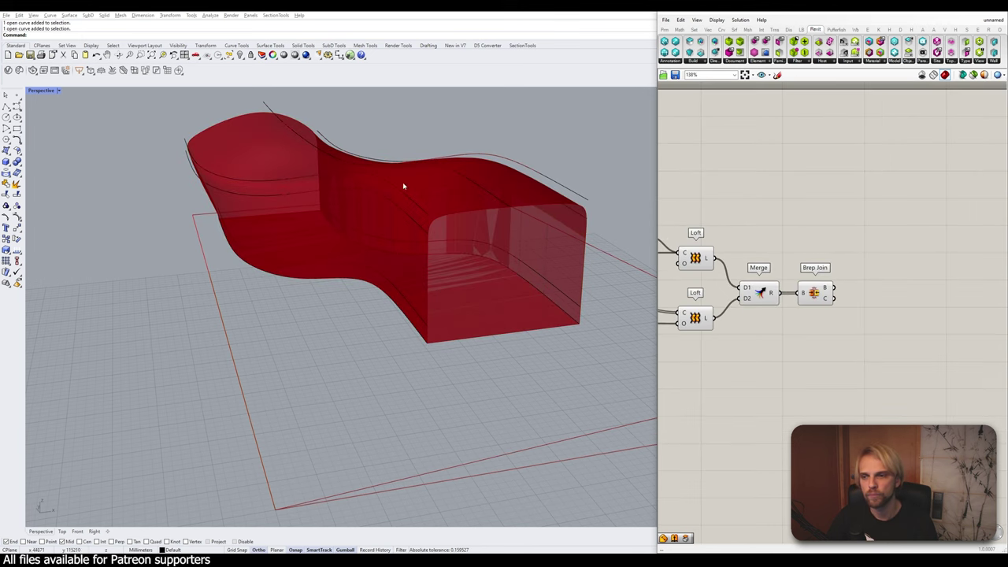
pyautogui.scroll(-3, 438, 308)
pyautogui.moveTo(761, 365); pyautogui.dragTo(892, 351, button='right')
pyautogui.scroll(-2, 895, 352)
pyautogui.moveTo(891, 356); pyautogui.dragTo(674, 238)
pyautogui.middleClick(682, 241)
pyautogui.click(705, 231)
pyautogui.click(792, 229)
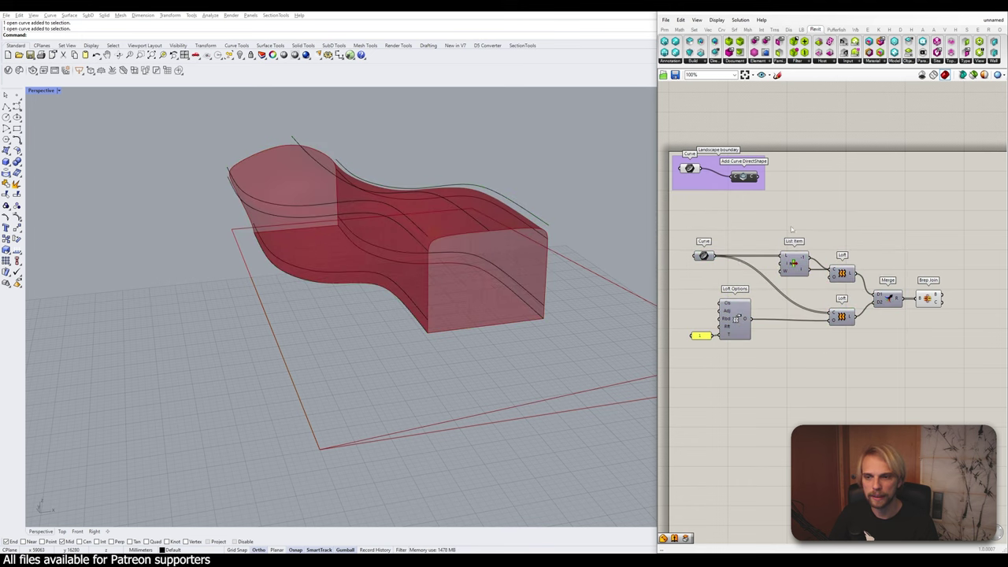
# - Turn the preview back on for the components between the Curve parameter and Merge
pyautogui.moveTo(420, 280); pyautogui.dragTo(438, 261, button='right')
pyautogui.moveTo(913, 367); pyautogui.dragTo(655, 231)
pyautogui.press('space')
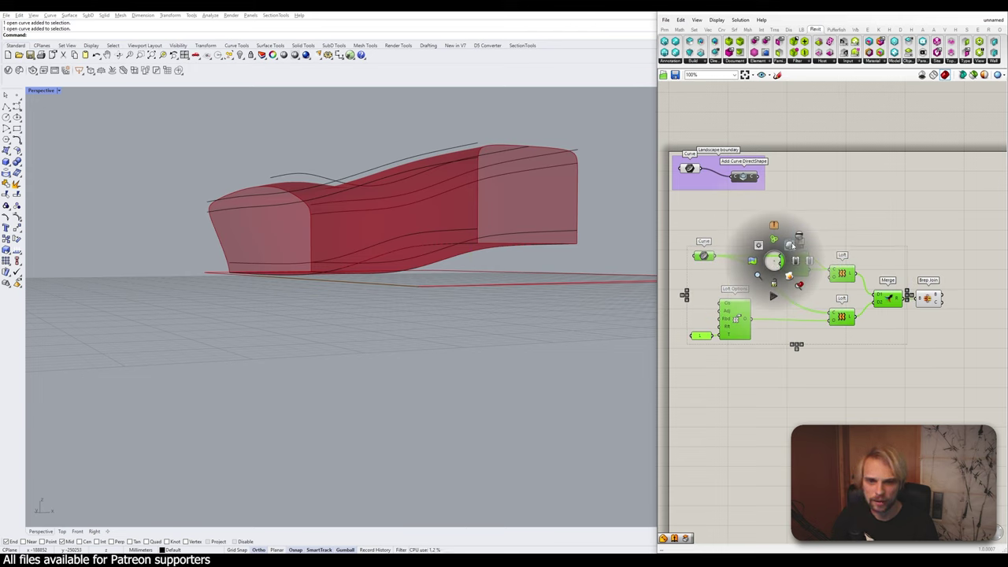
pyautogui.click(790, 243)
pyautogui.click(821, 225)
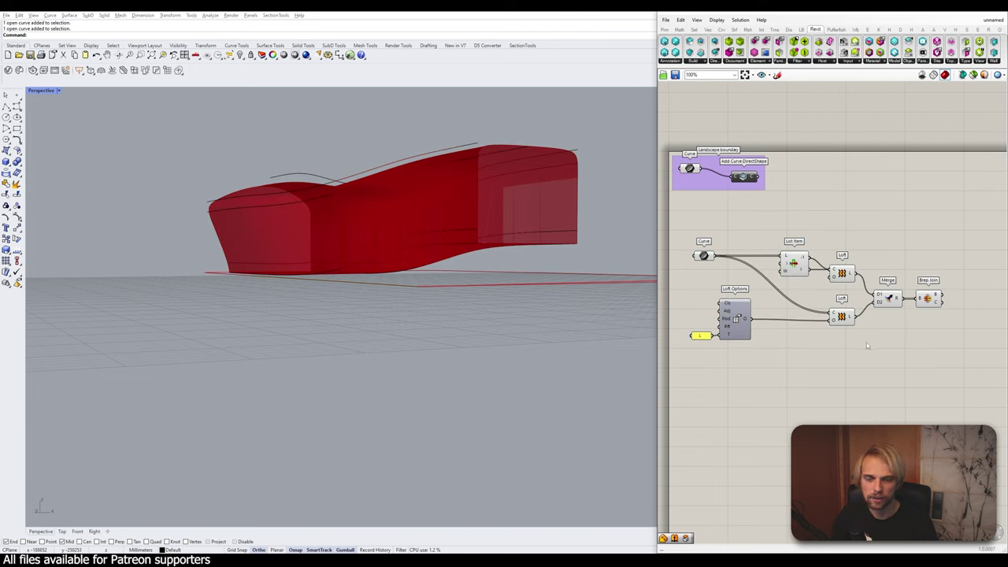
# - Reselect the components feeding Brep Join and disable their preview again, leaving only the joined form displayed
pyautogui.moveTo(898, 367); pyautogui.dragTo(683, 229)
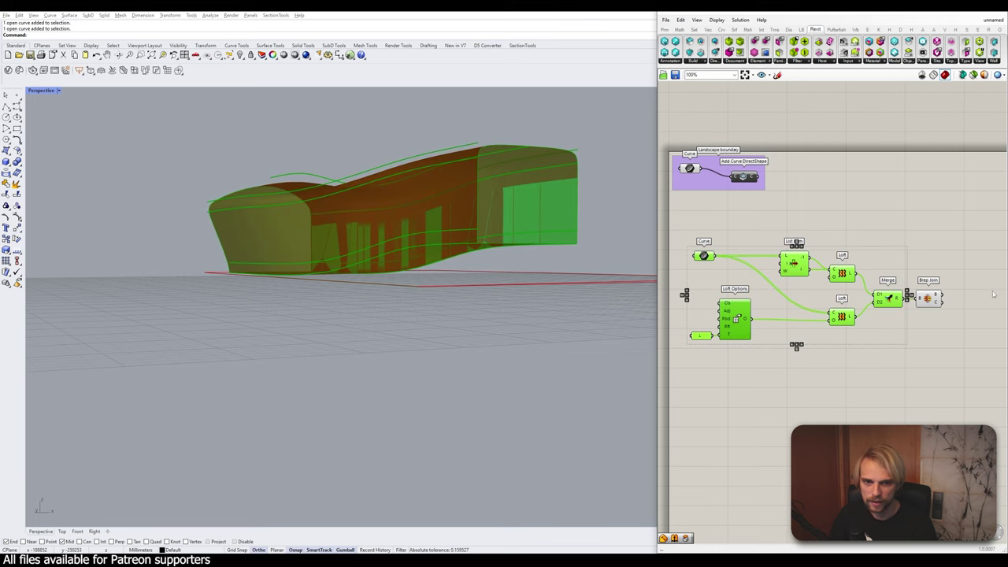
pyautogui.middleClick(809, 293)
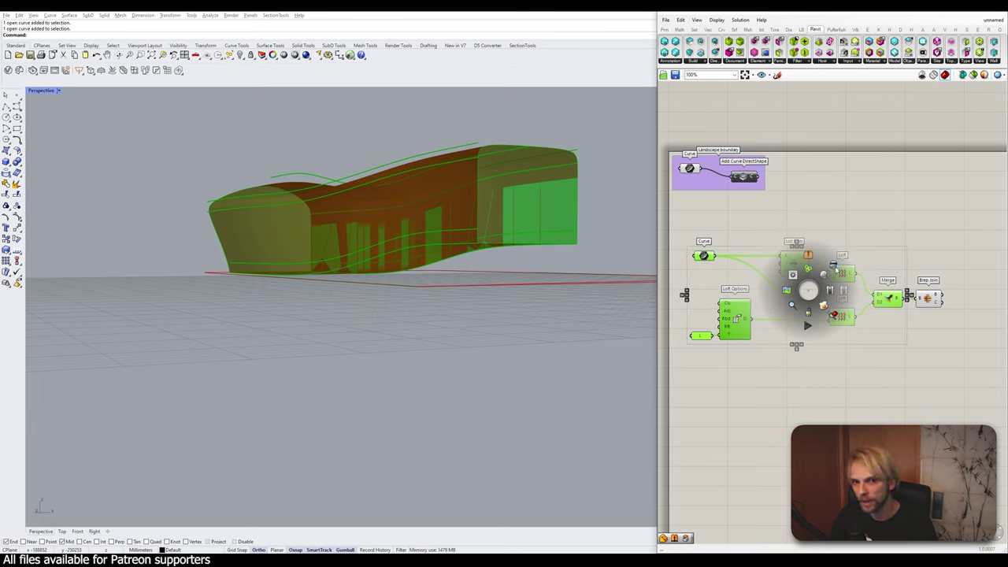
pyautogui.click(833, 266)
pyautogui.click(866, 244)
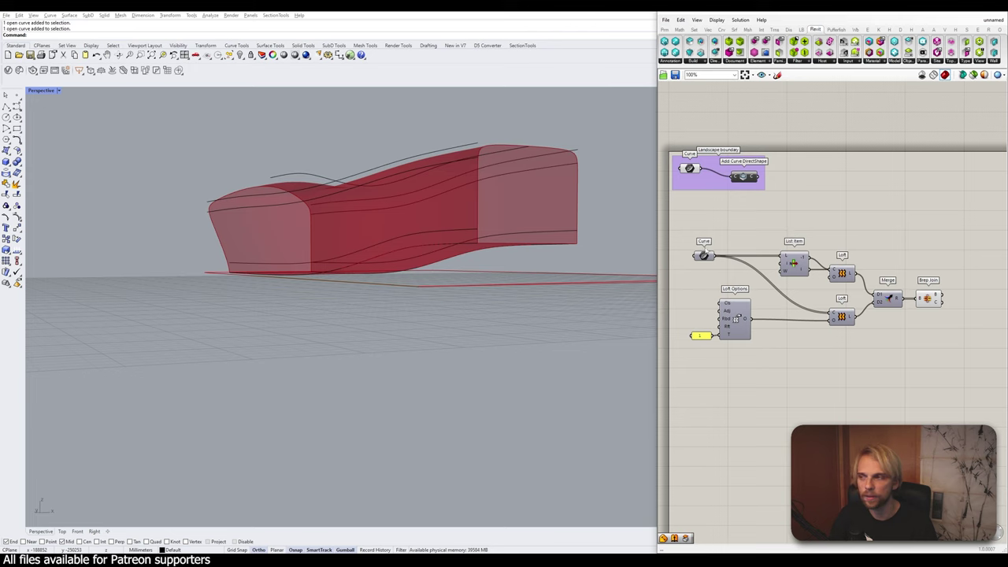
# - Inspect the joined building form from several angles and highlight Brep Join to check its geometry
pyautogui.moveTo(704, 255)
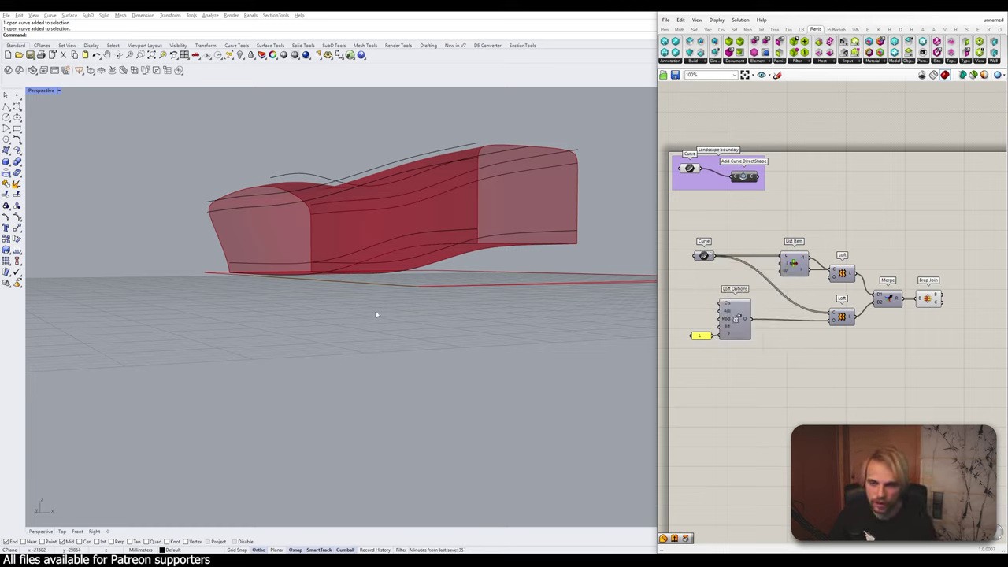
pyautogui.moveTo(378, 314); pyautogui.dragTo(466, 275, button='right')
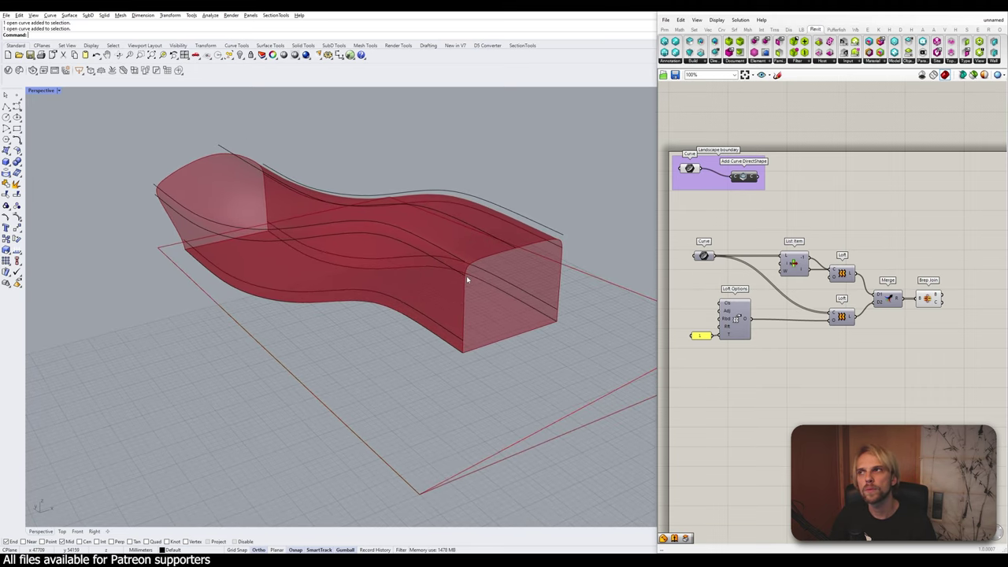
pyautogui.click(928, 299)
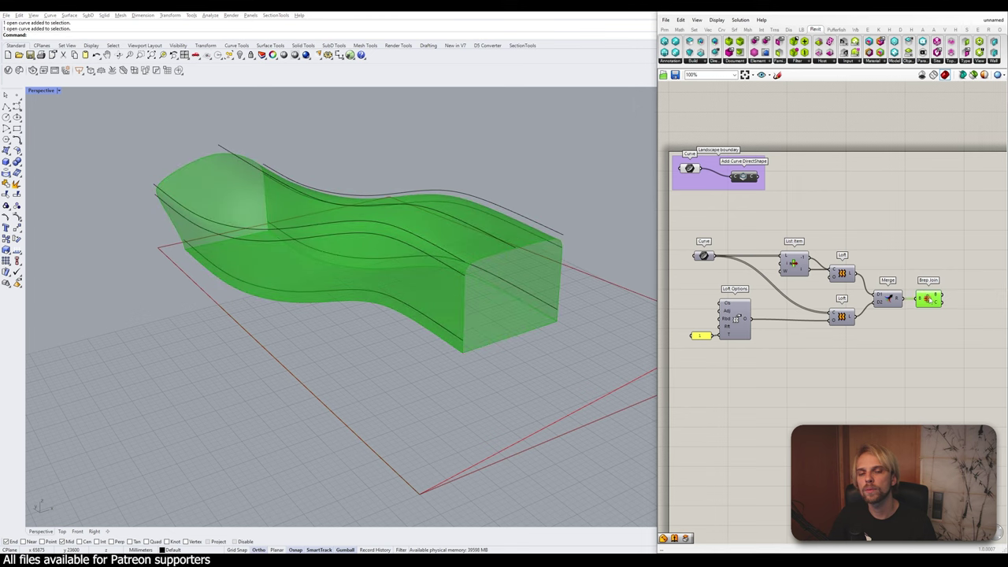
pyautogui.click(874, 355)
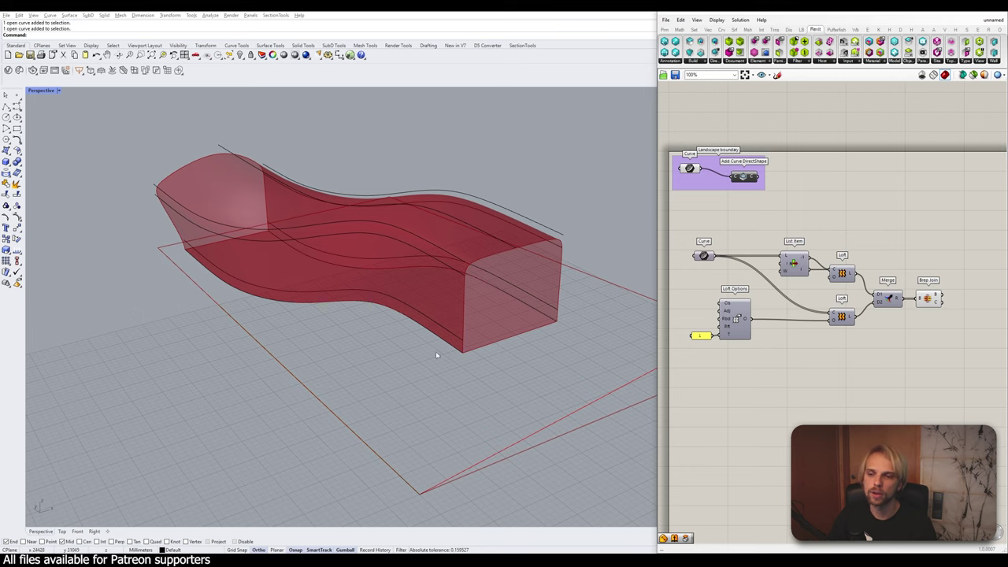
pyautogui.moveTo(522, 307); pyautogui.dragTo(545, 258, button='right')
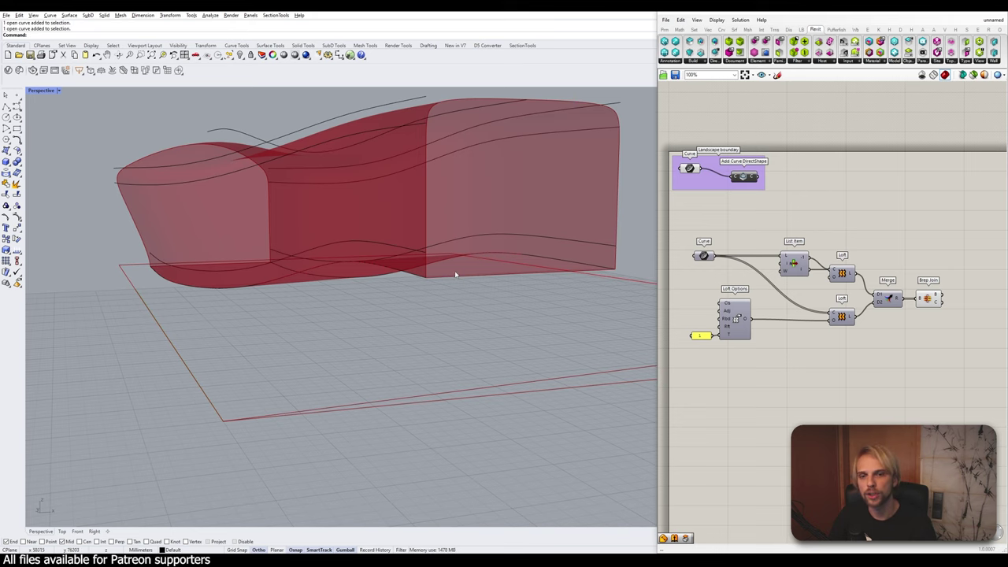
# - Move the lower Loft component closer to Loft Options
pyautogui.moveTo(865, 330); pyautogui.dragTo(775, 284, button='right')
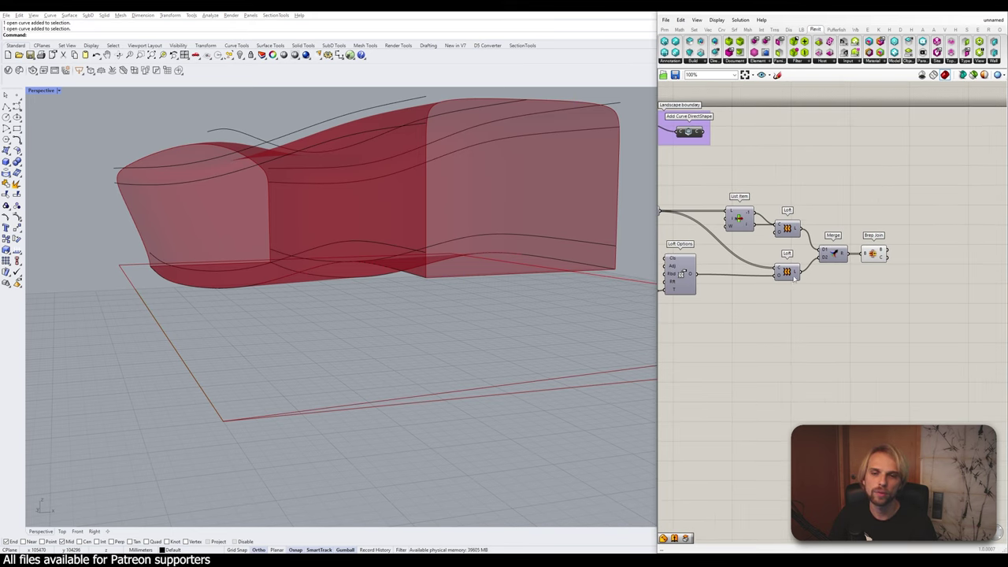
pyautogui.click(752, 271)
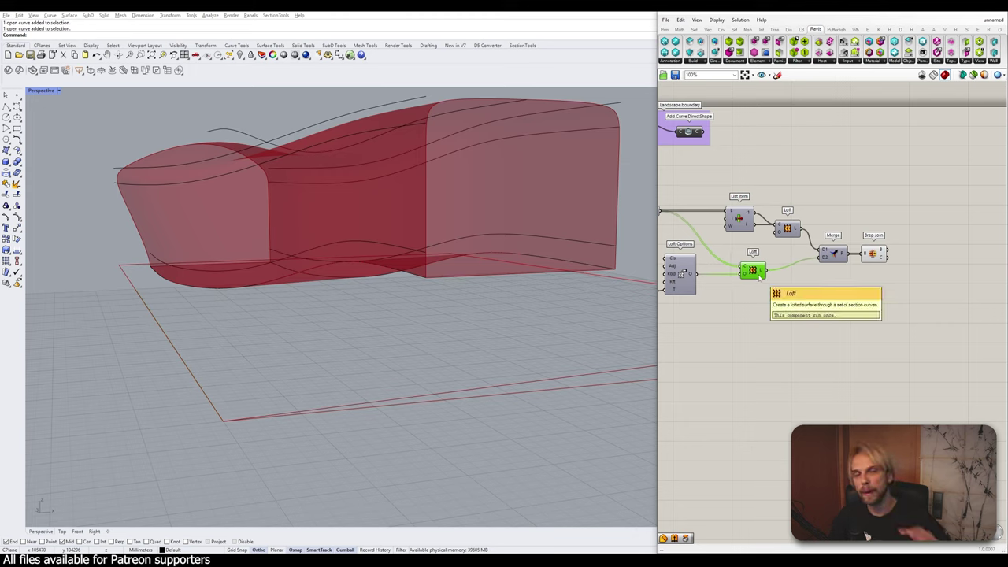